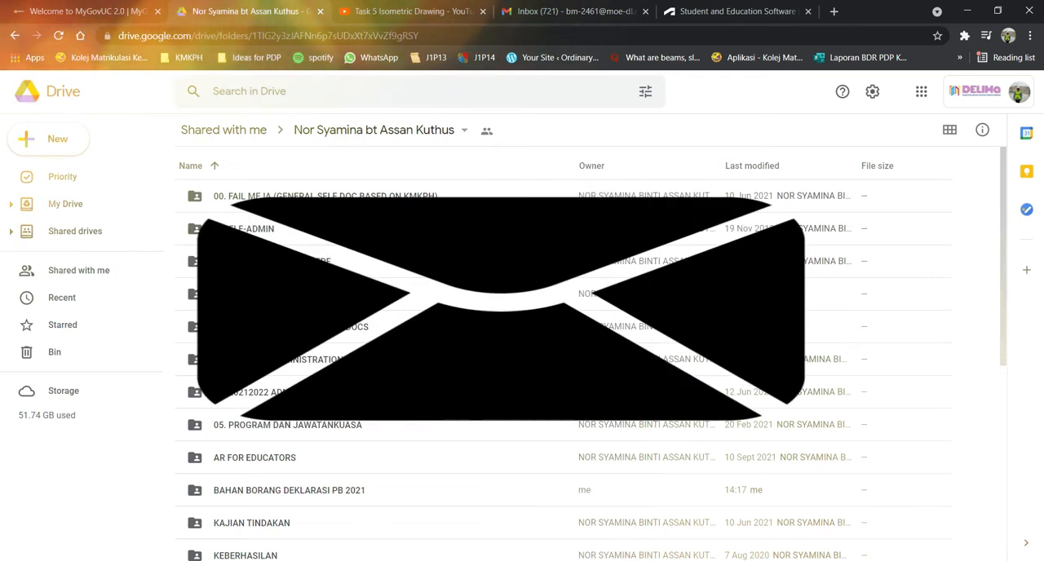
Open BORANG DEKLARASI TEMPLATE from the BAHAN BORANG DEKLARASI PB 2021 folder and review its layout and placeholder fields.
double_click(267, 490)
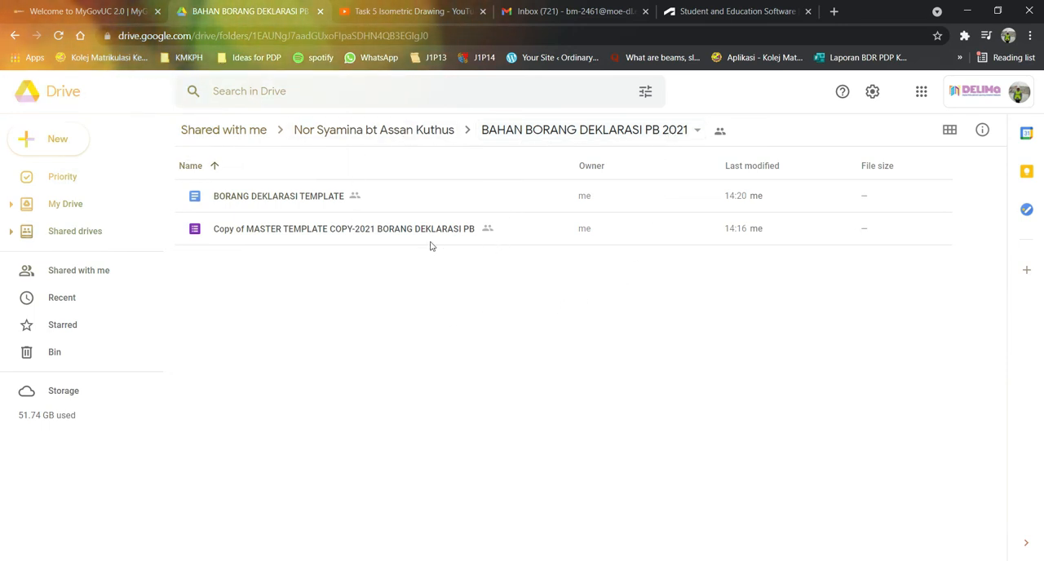
double_click(322, 199)
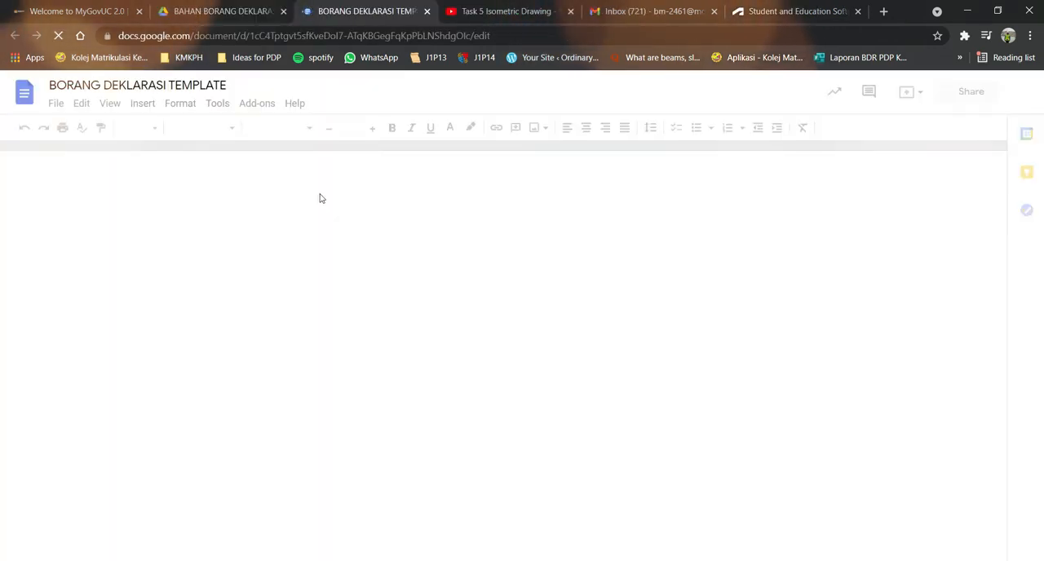
scroll(851, 276, "down", 1)
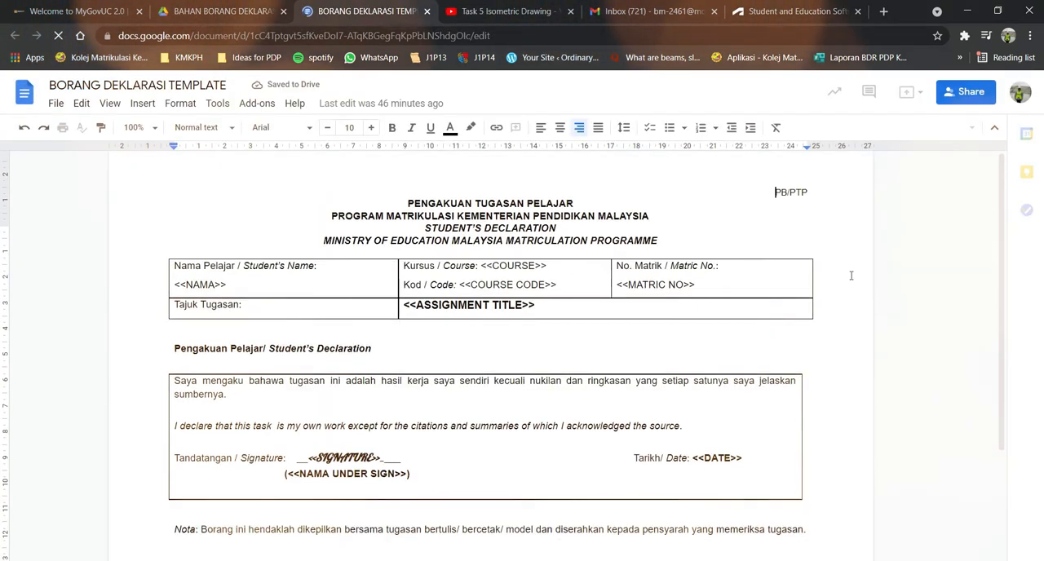
scroll(851, 276, "down", 1)
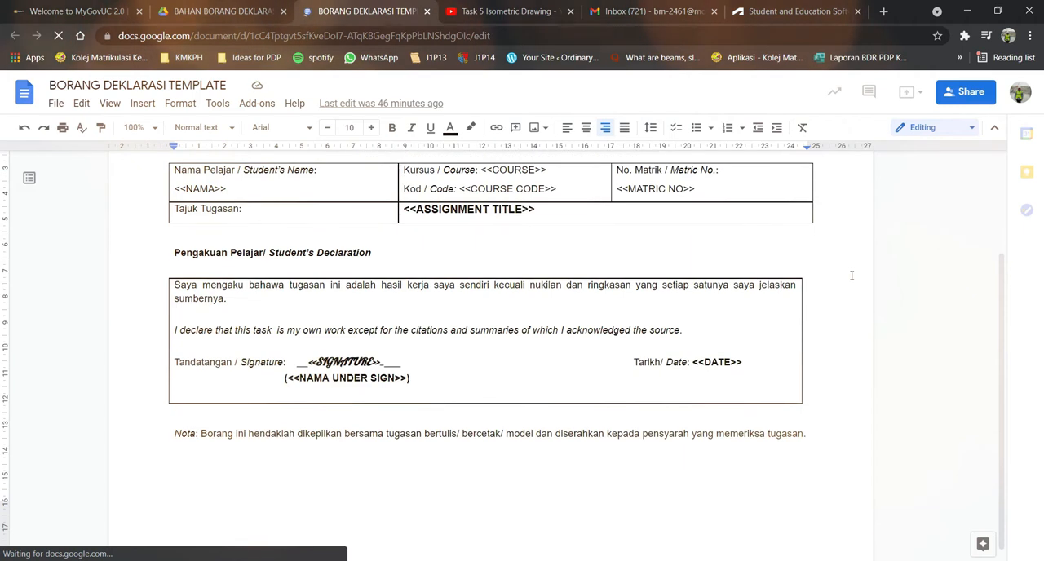
scroll(851, 275, "up", 1)
scroll(851, 276, "up", 1)
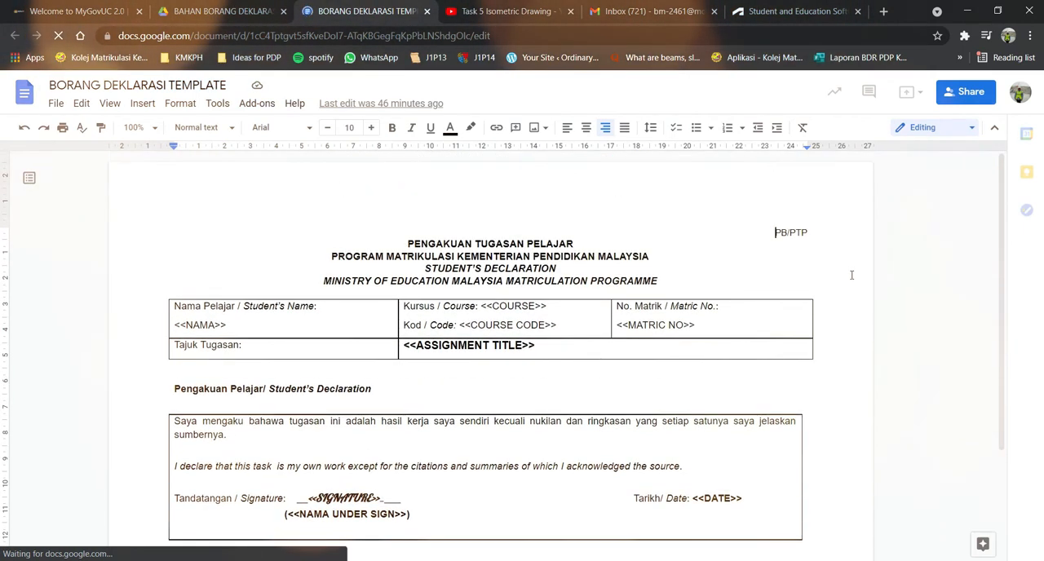
scroll(850, 276, "down", 1)
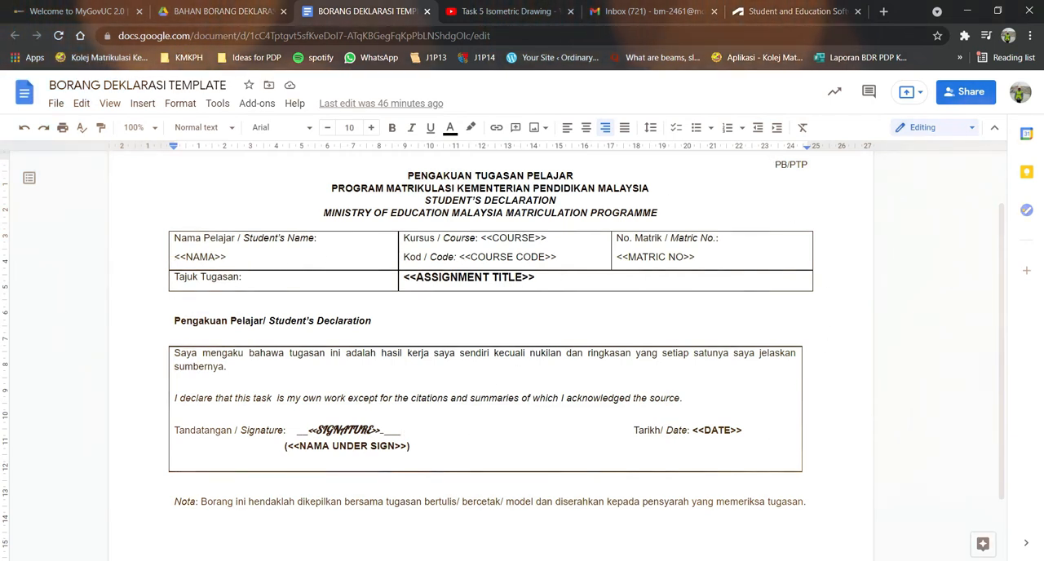
mouse_move(520, 560)
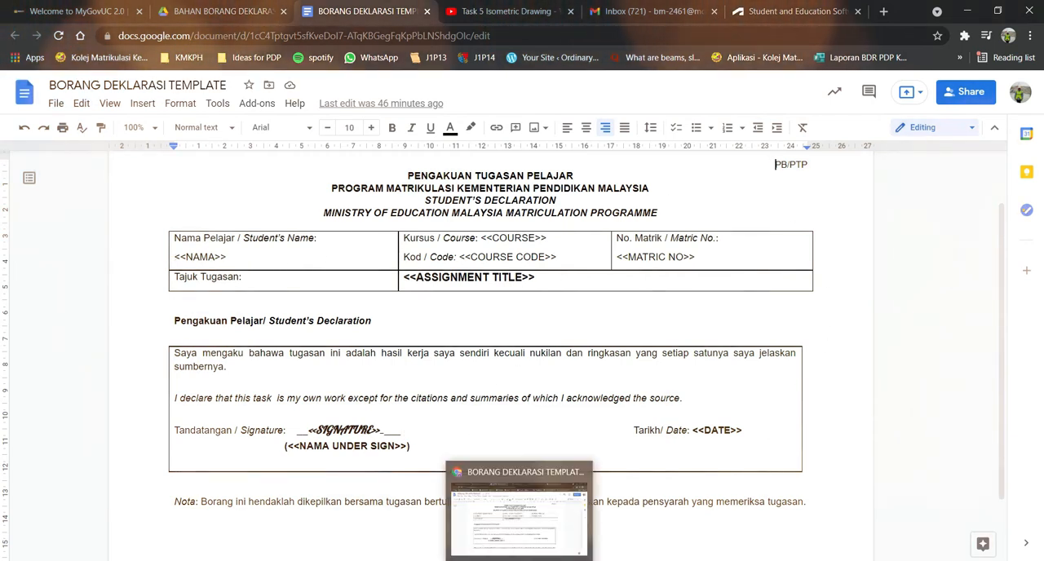
Open the master template form from the Drive folder and add "(JGN EDIT FORM INI, MAKE A COPY FOR YOUR CLASS)" on a new line of its title.
left_click(216, 10)
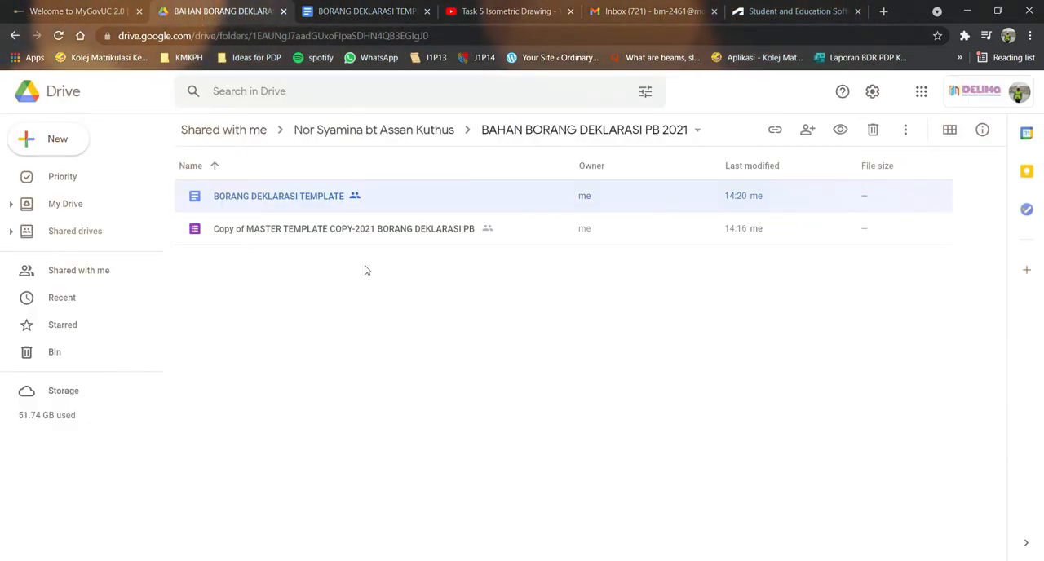
double_click(391, 230)
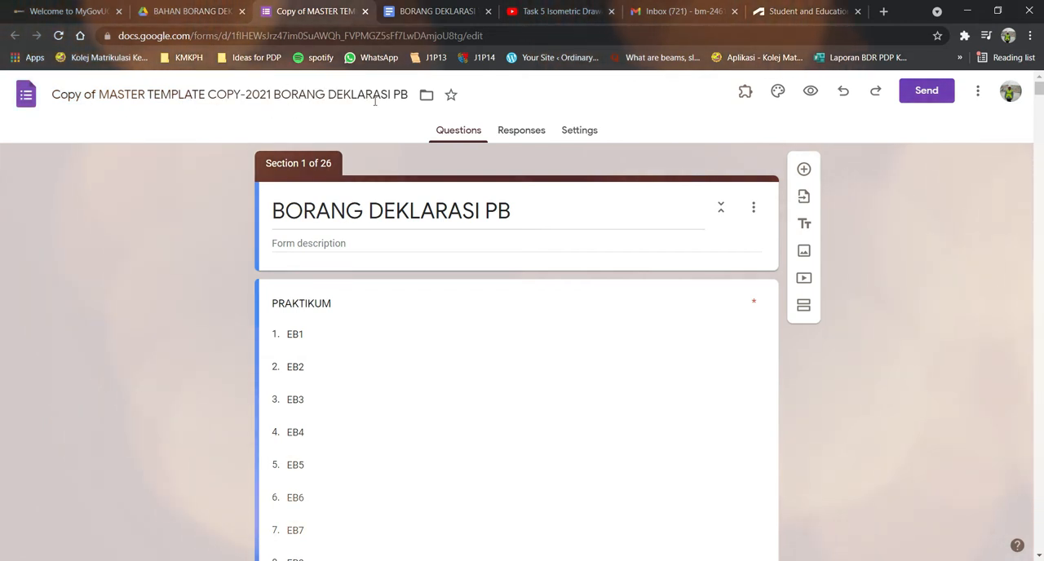
left_click(512, 212)
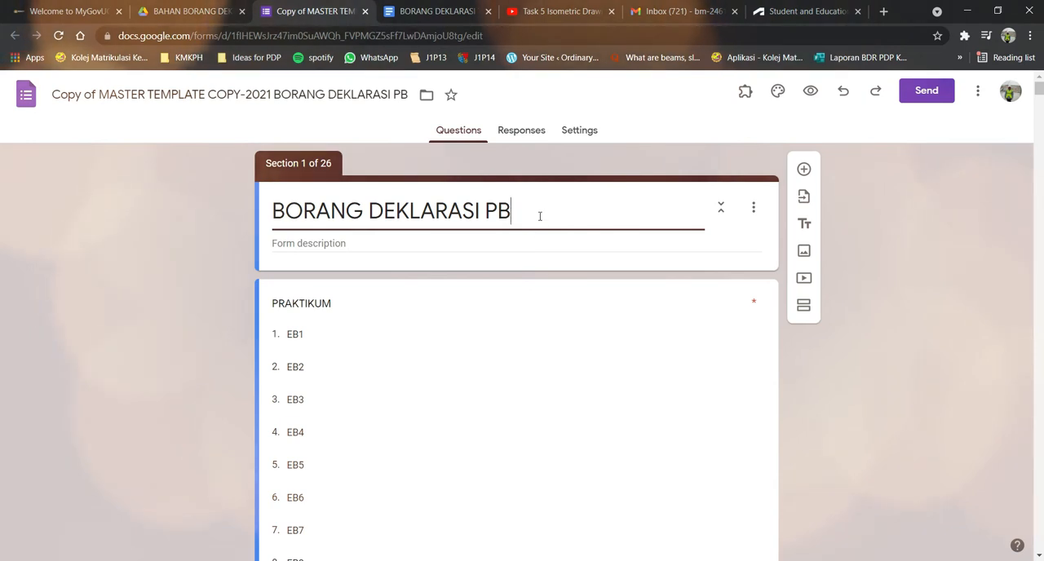
type("(JGN EDIT FORM INI)")
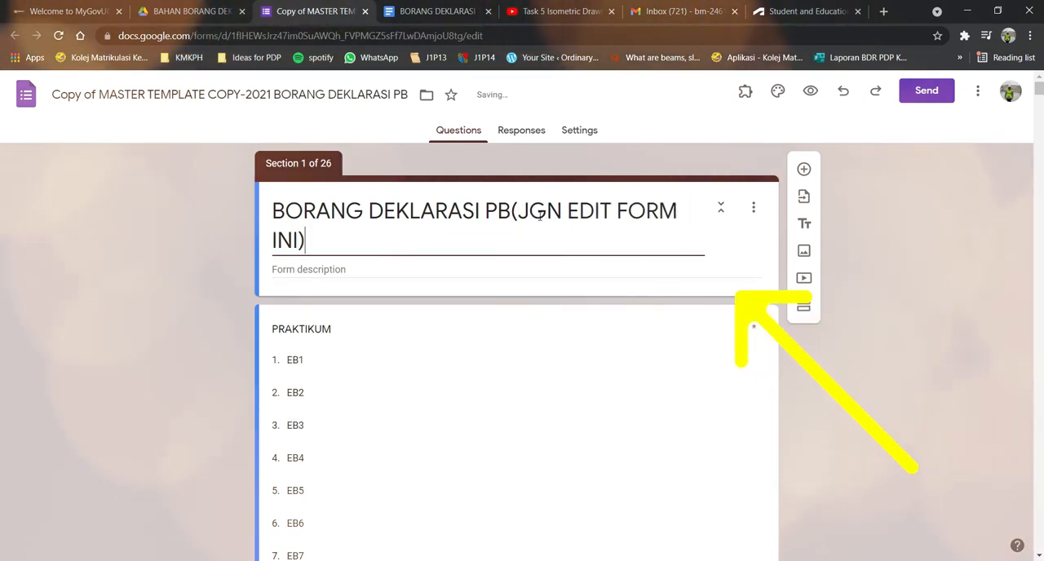
key("BackSpace")
type(", MAKE A ")
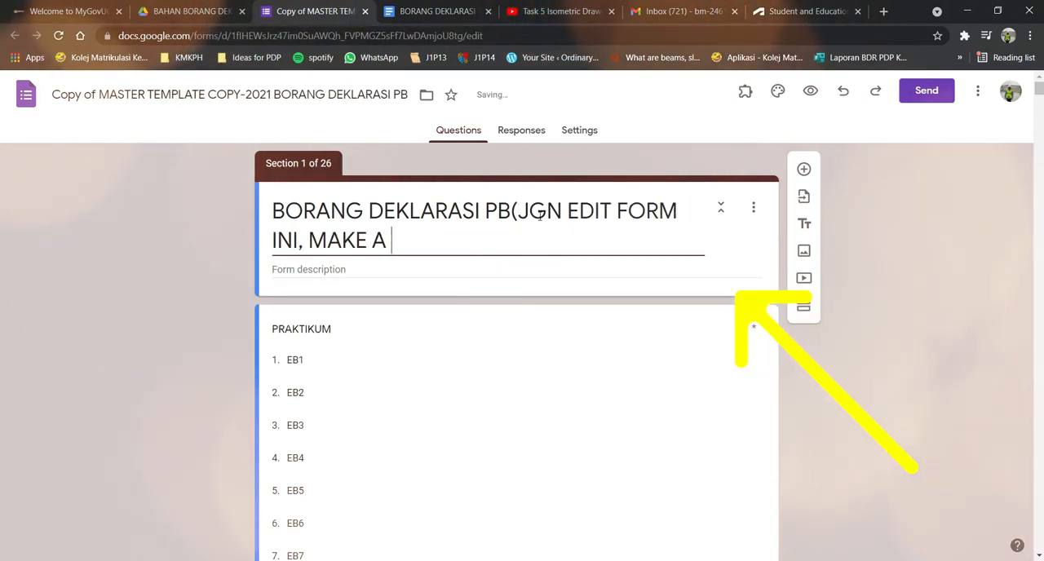
type("COPY FOR YOUR CLASS)")
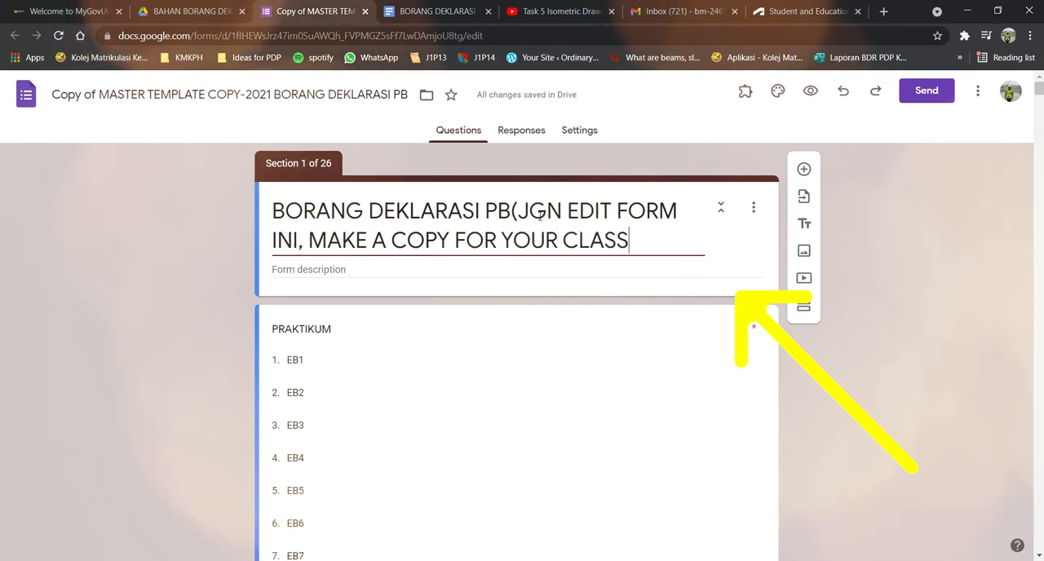
left_click(512, 211)
key("Return")
left_click(443, 268)
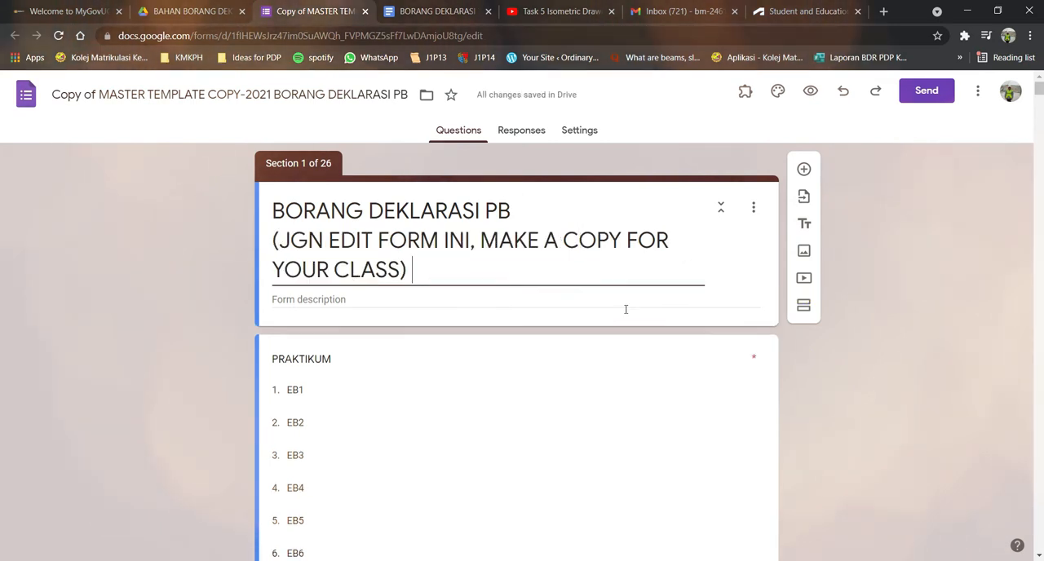
Start making a copy of the whole form.
left_click(980, 93)
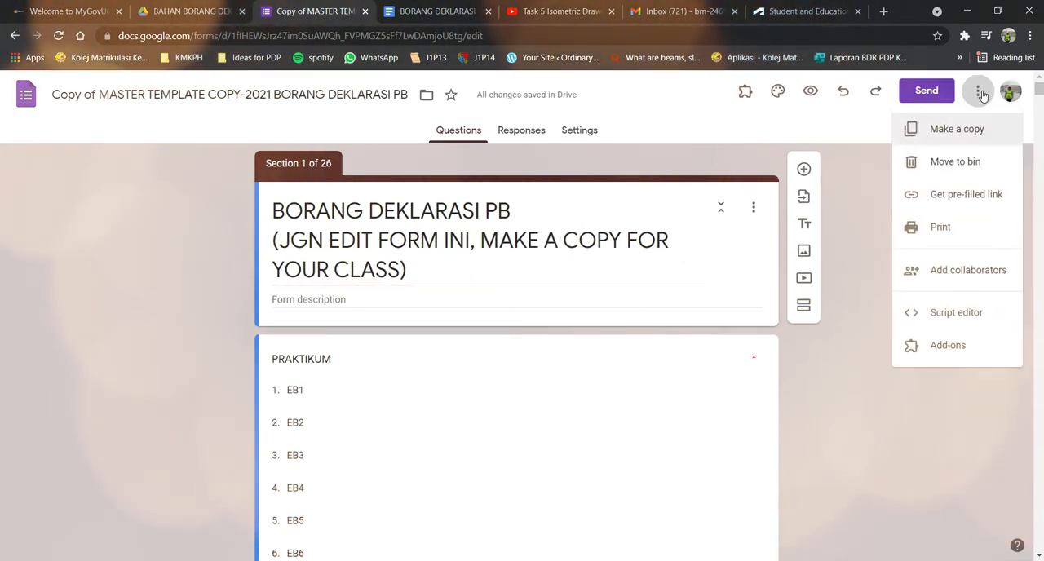
left_click(957, 129)
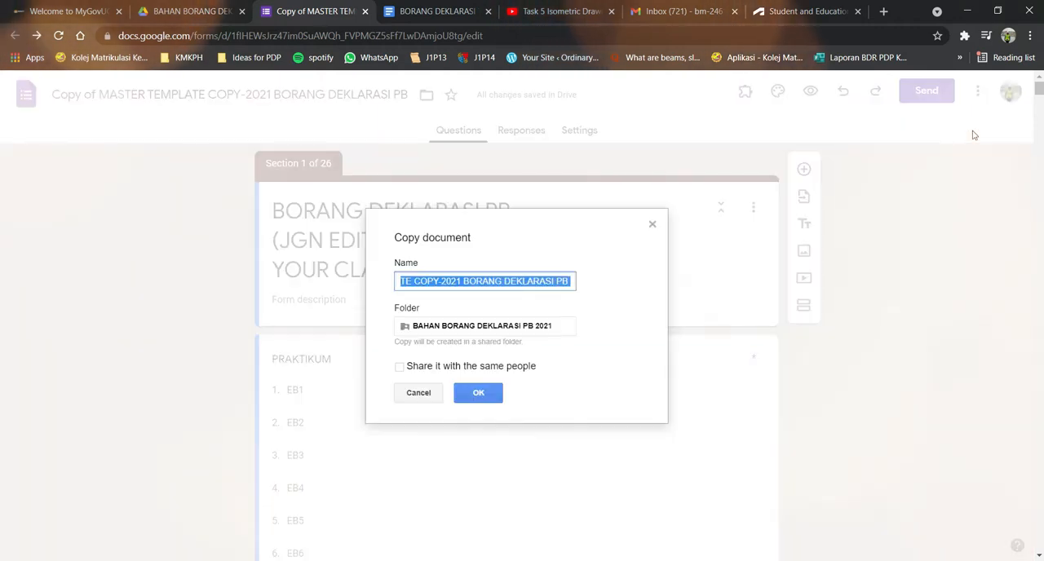
left_click(455, 326)
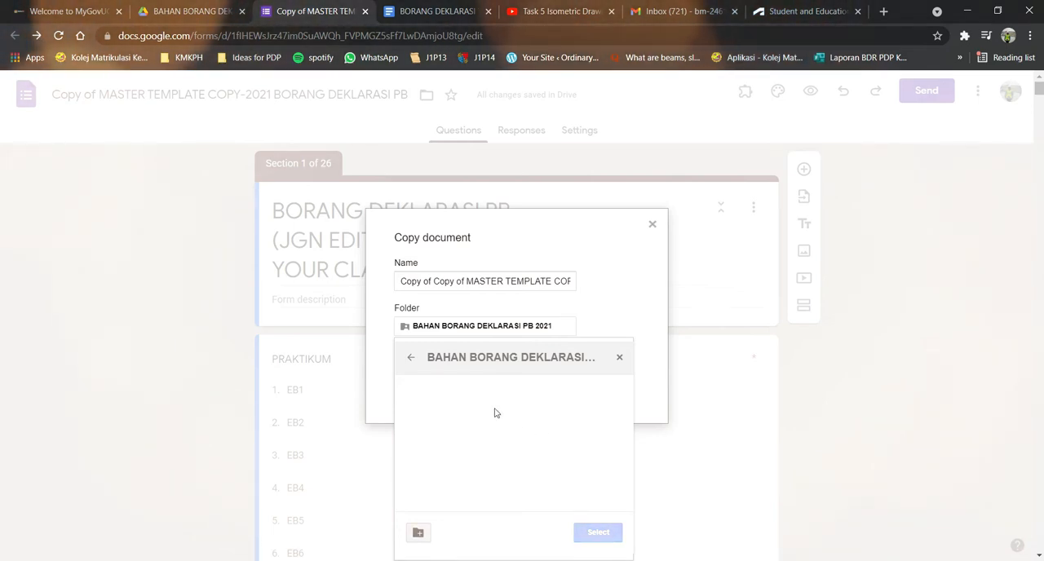
left_click(411, 361)
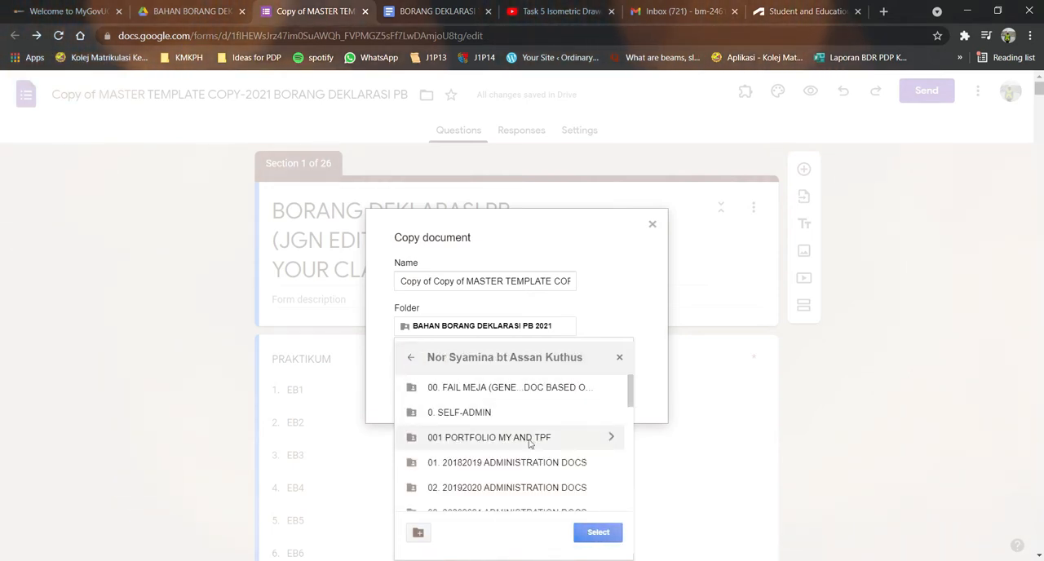
scroll(530, 485, "down", 2)
left_click(528, 401)
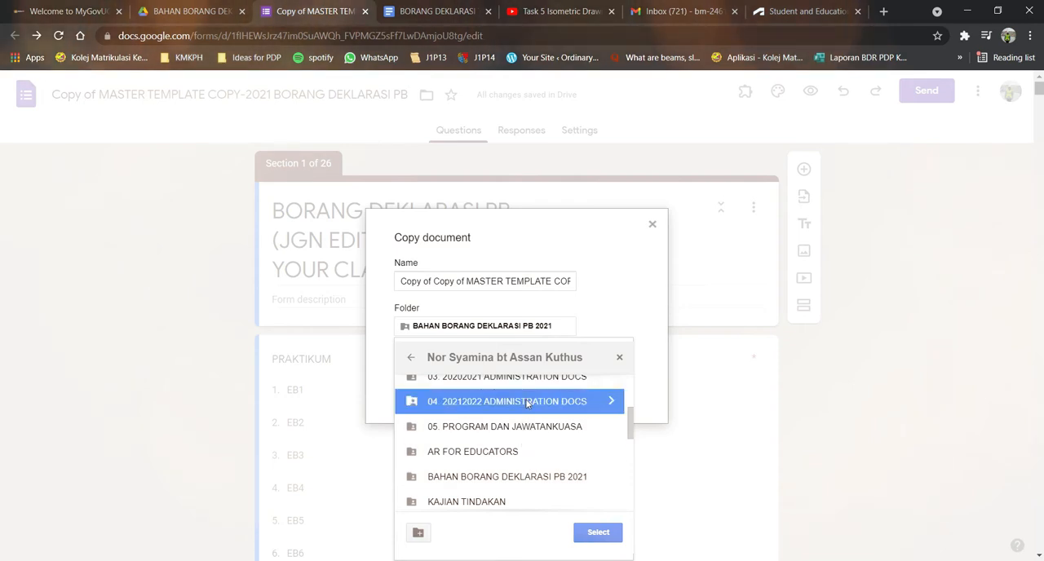
double_click(528, 401)
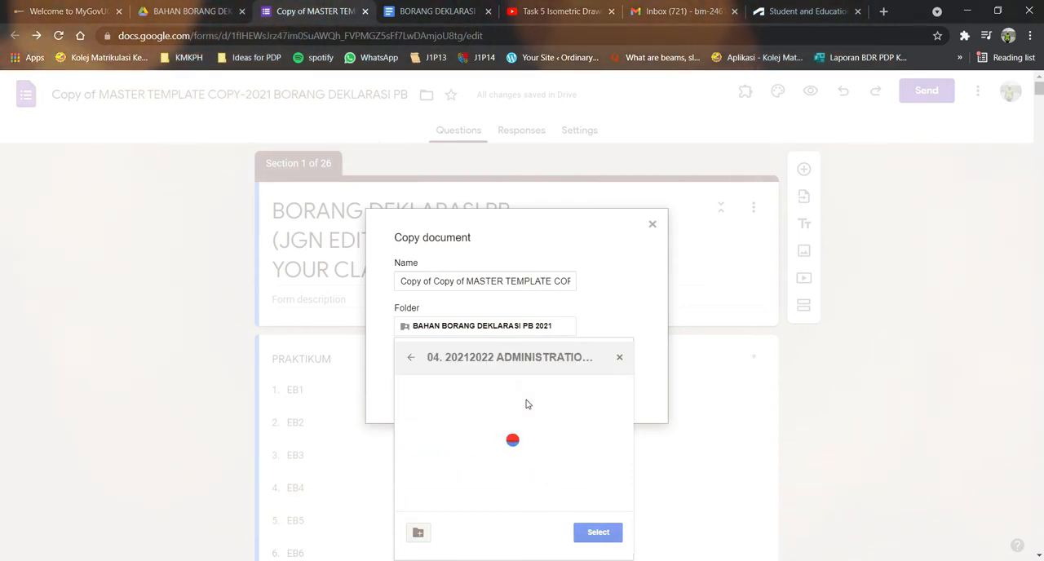
scroll(517, 403, "down", 2)
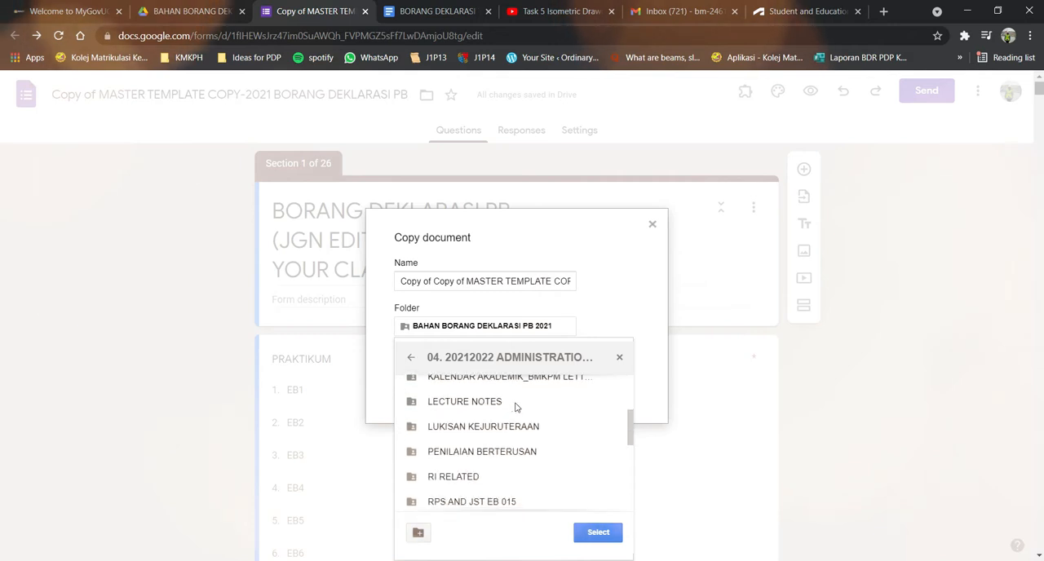
double_click(517, 457)
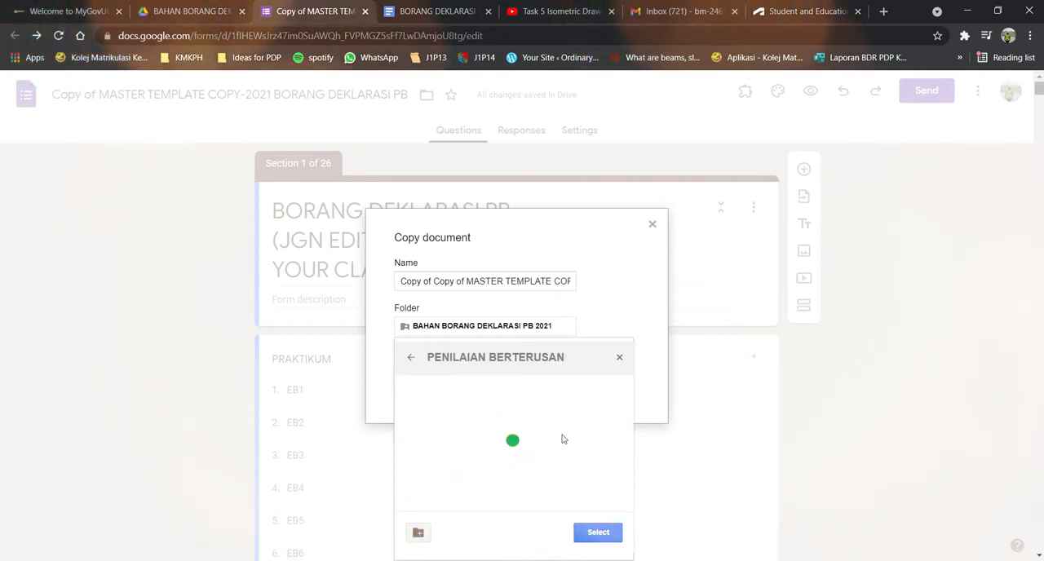
left_click(411, 357)
left_click(411, 357)
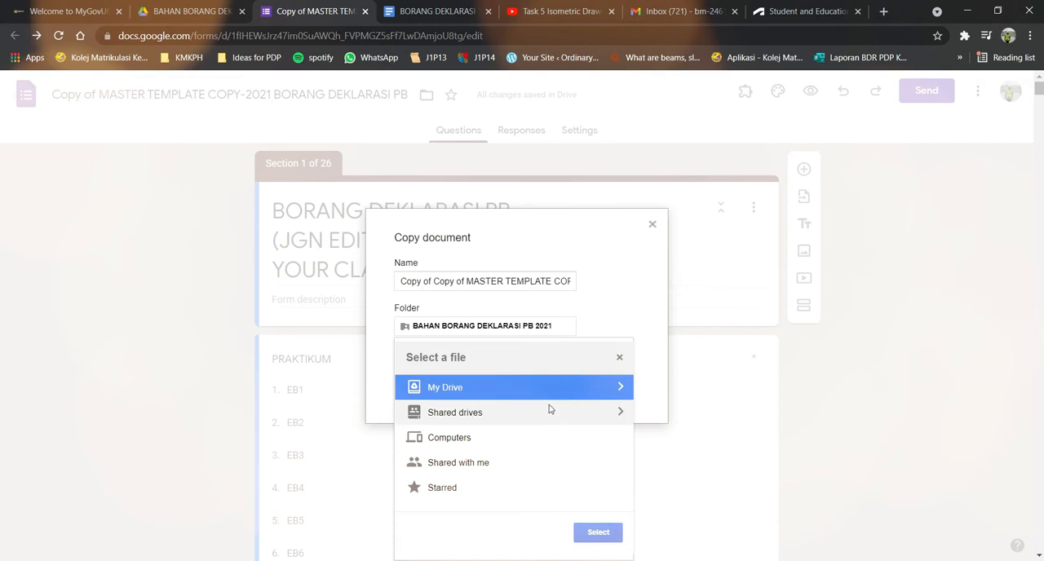
left_click(479, 391)
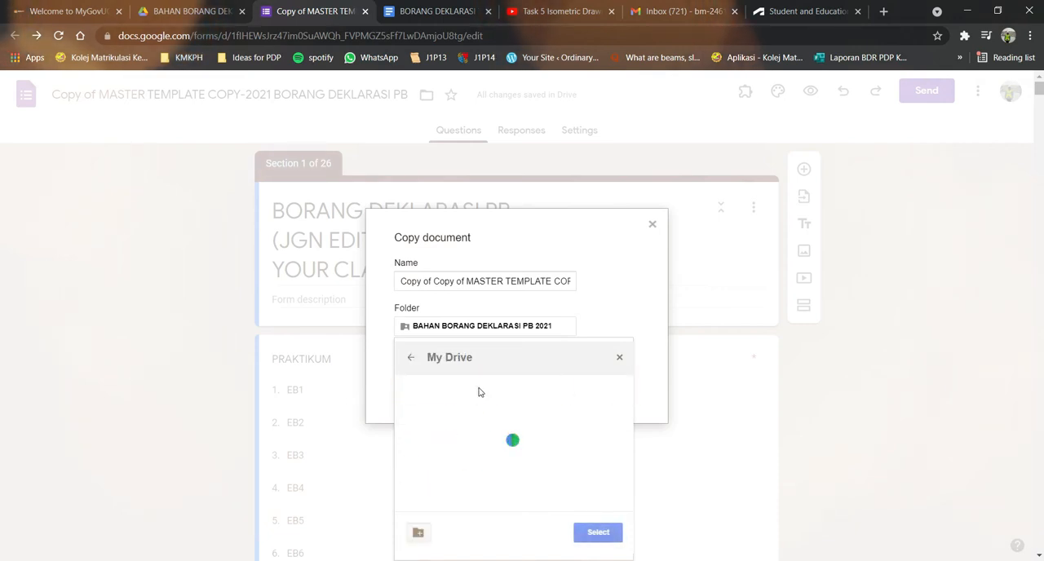
left_click(619, 357)
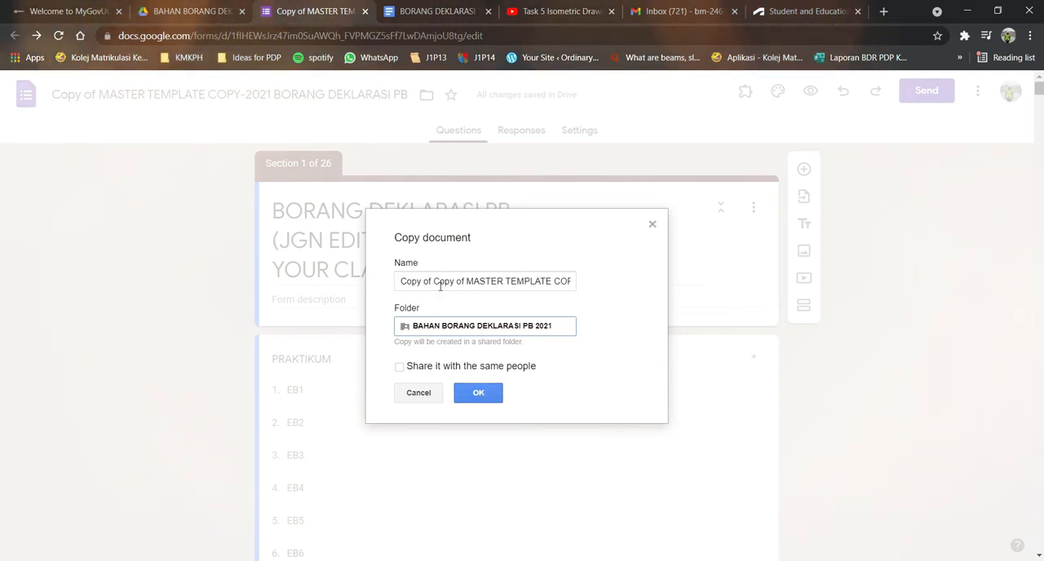
Name the copy "MASTER TEMPLATE COPY FOR TUTORIAL-2021 BORANG DEKLARASI PB" and create it in the BAHAN BORANG DEKLARASI PB 2021 folder.
left_click(564, 281)
key("Right")
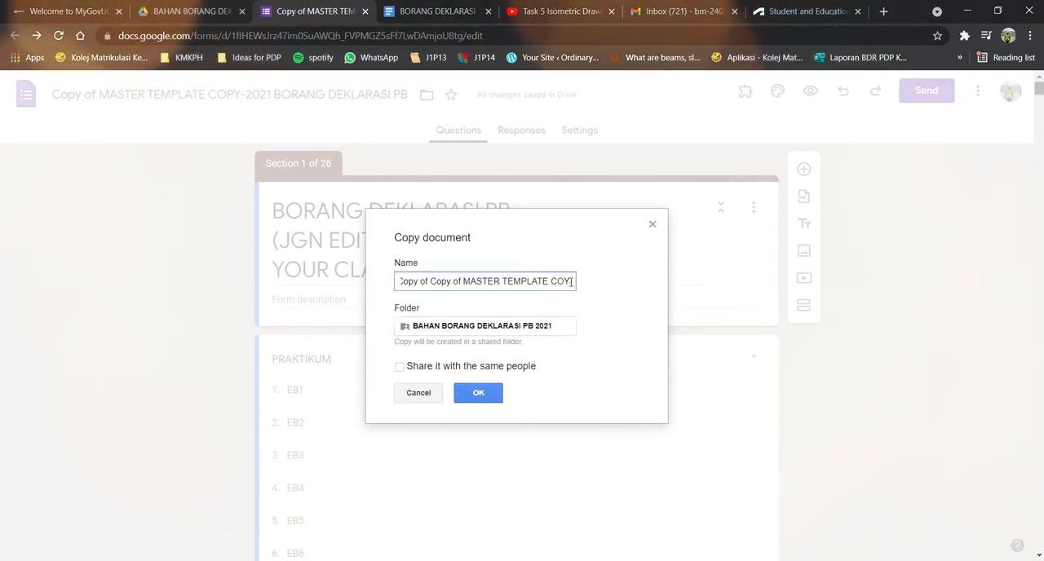
key("BackSpace")
key("BackSpace")
key("BackSpace")
key("Right")
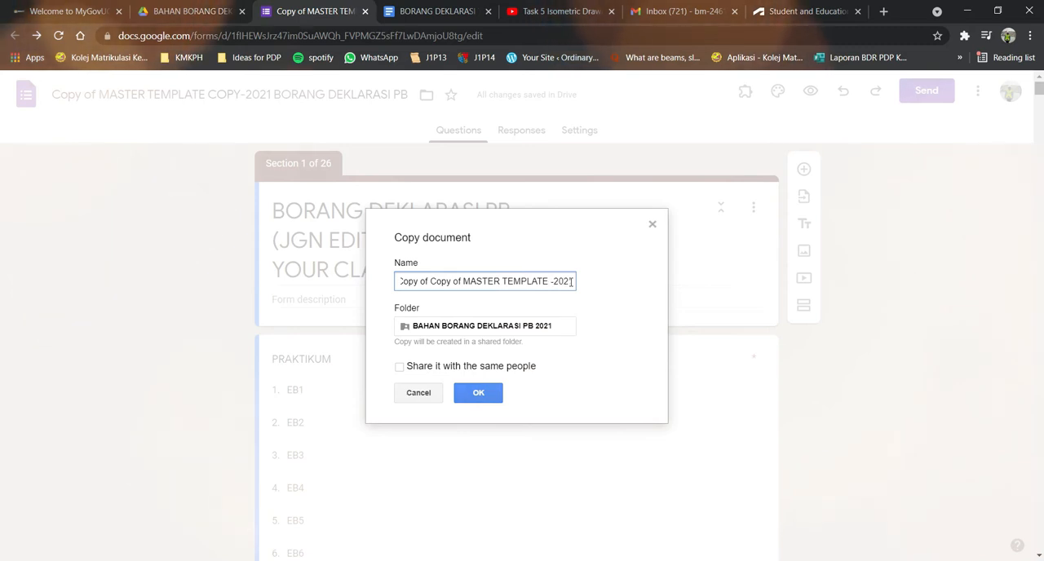
left_click(460, 281)
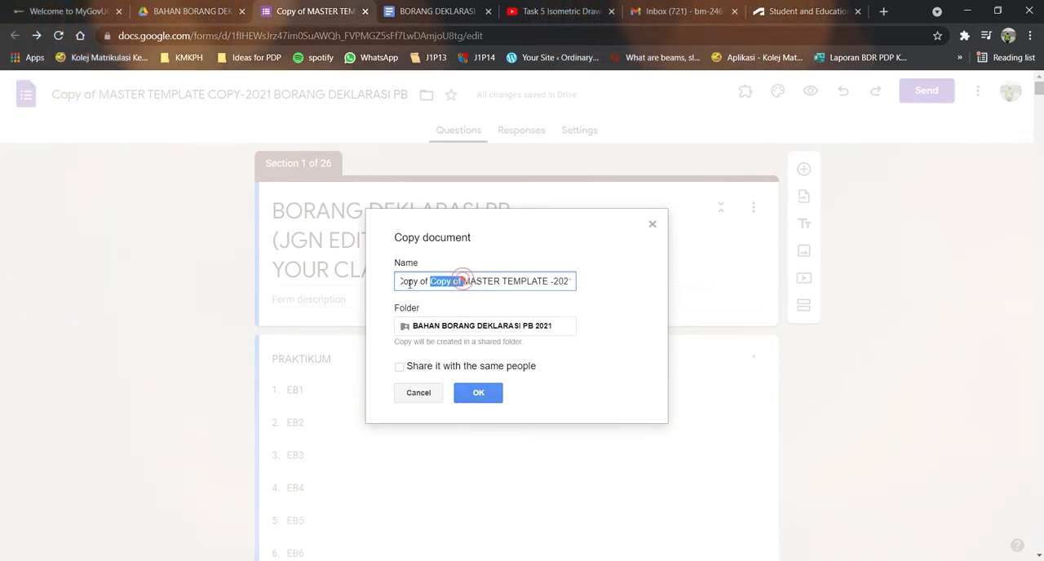
left_click_drag(461, 281, 384, 289)
key("BackSpace")
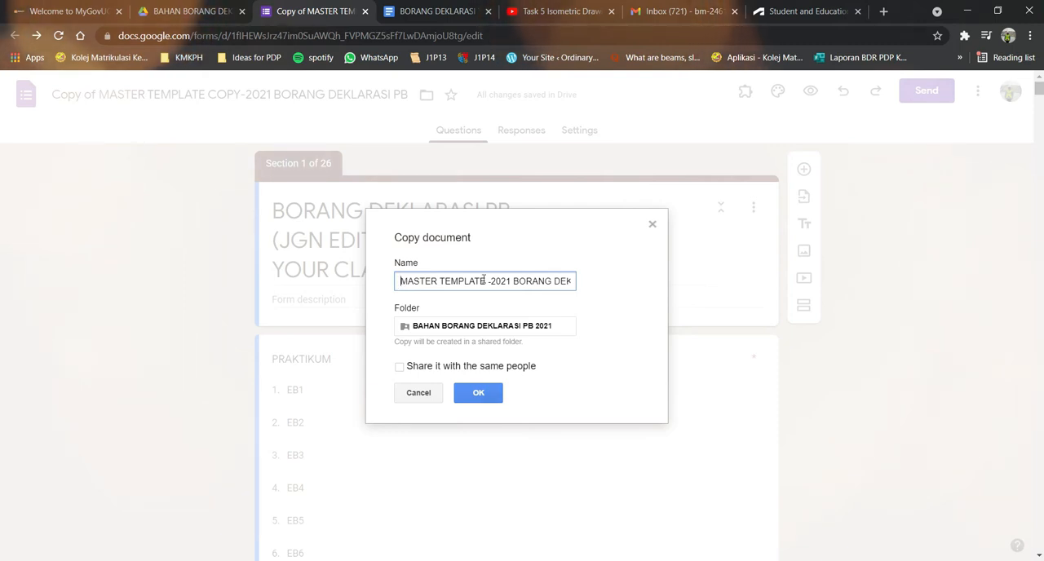
type("COPY ")
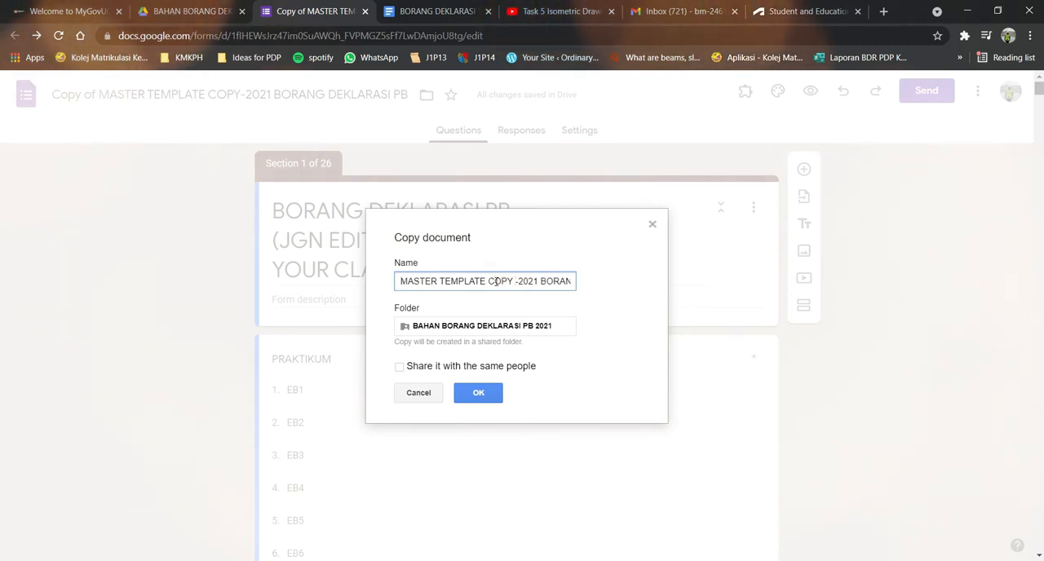
type("FOR TUTORIAL")
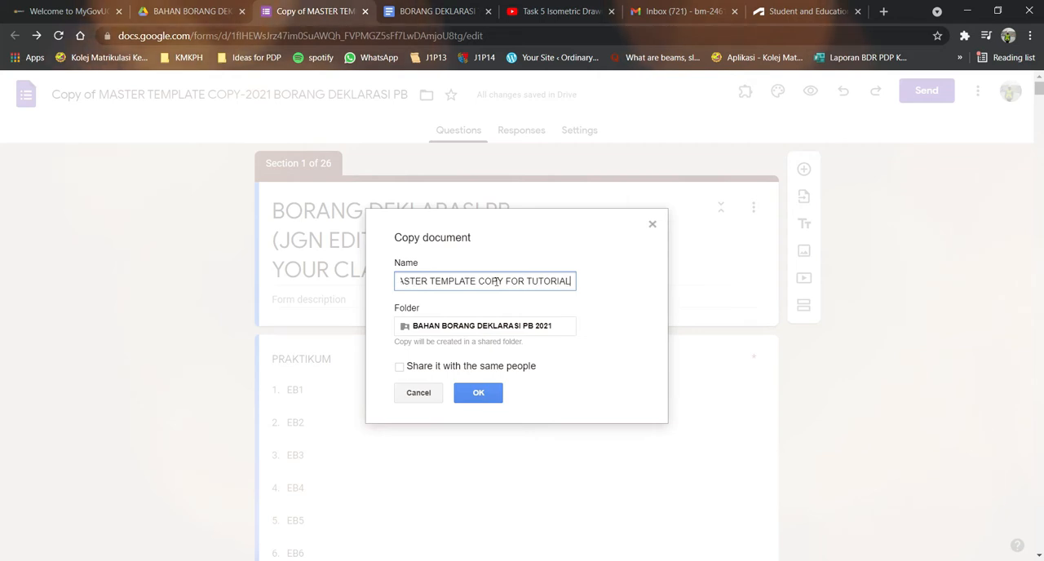
left_click(478, 393)
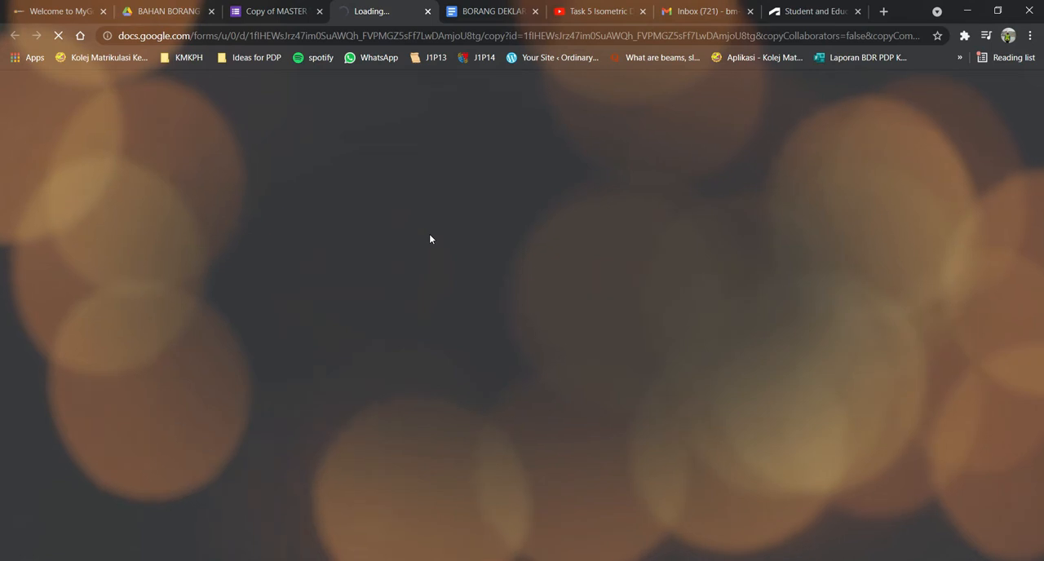
Close the original template form and remove the "(JGN EDIT FORM INI, MAKE A COPY FOR YOUR CLASS)" line from the copy's title.
left_click(282, 12)
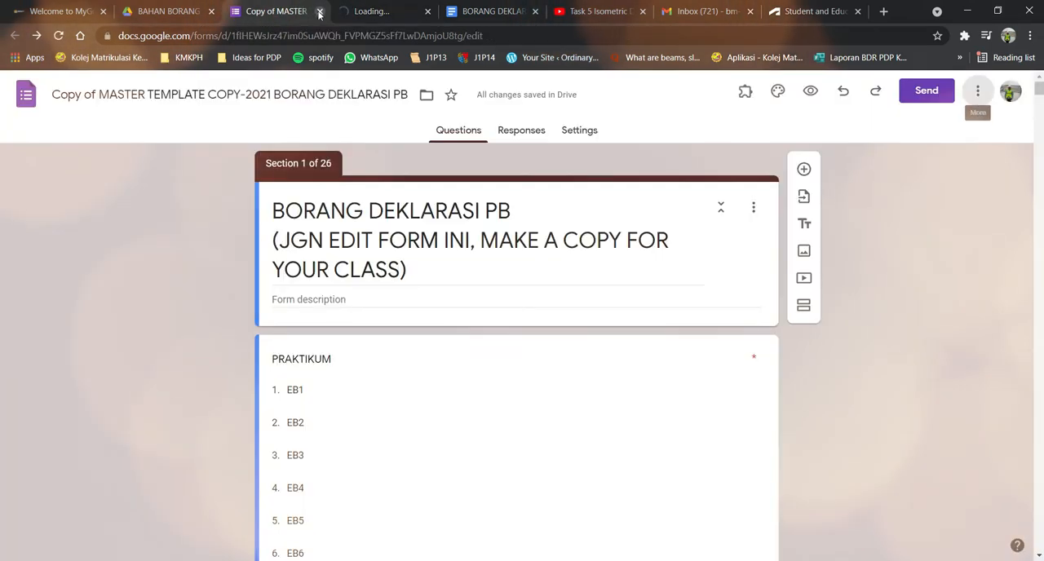
left_click(319, 12)
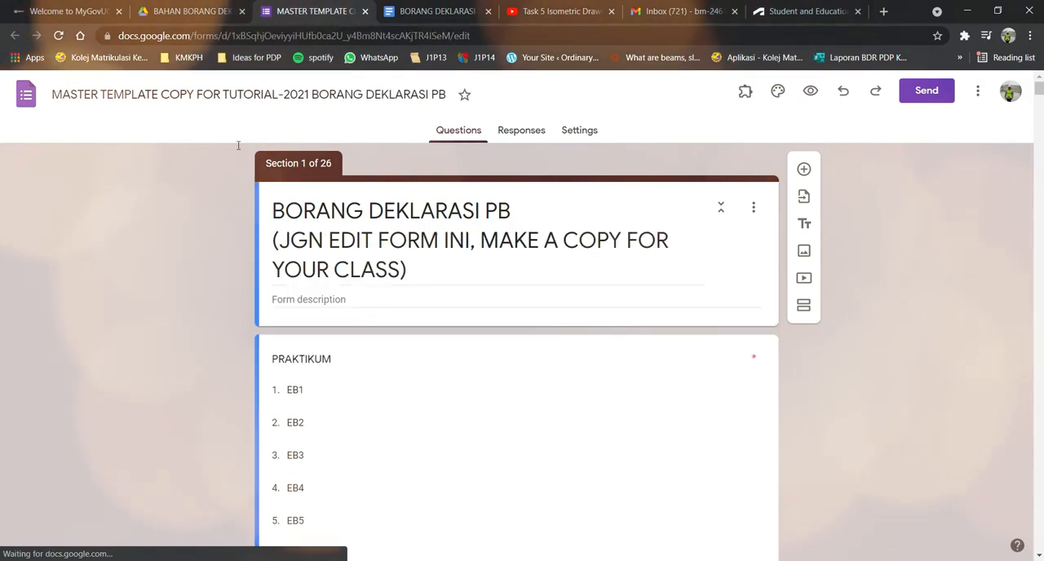
left_click(405, 272)
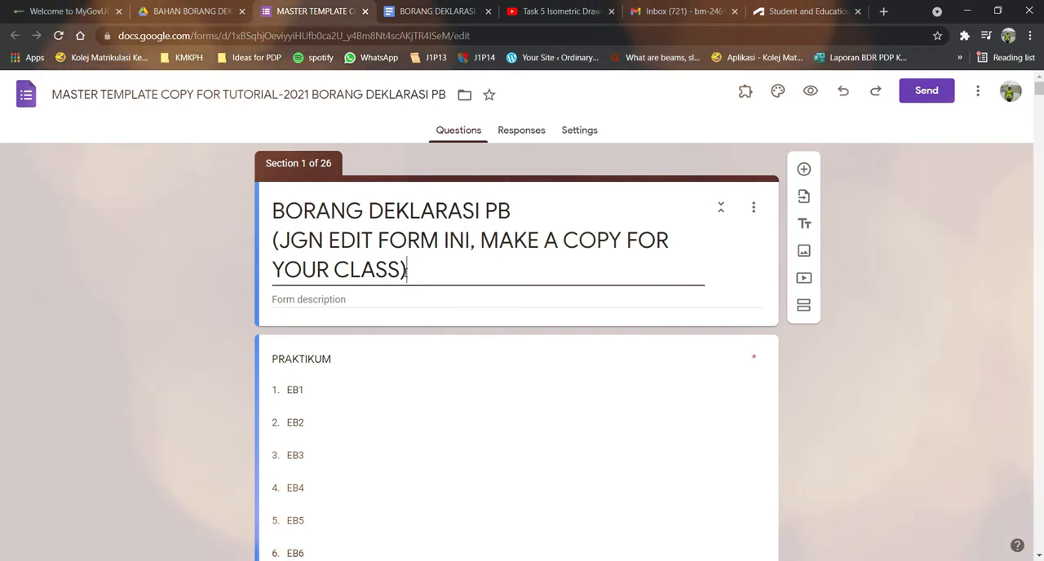
left_click_drag(405, 273, 263, 245)
key("BackSpace")
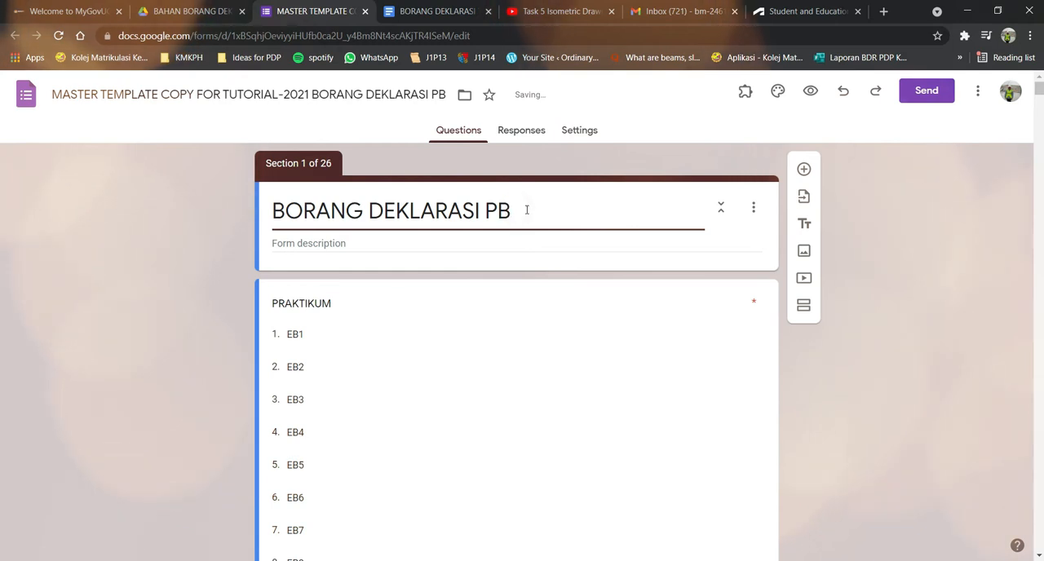
Append "EB3,4 & 5" to the form title so it reads "BORANG DEKLARASI PB EB3,4 & 5".
type("EB")
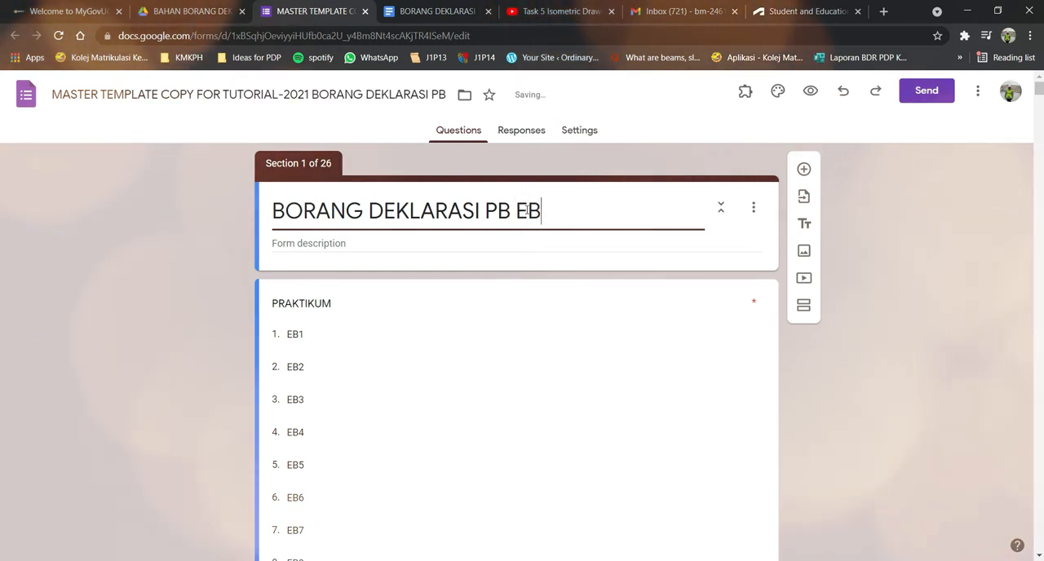
type("3,")
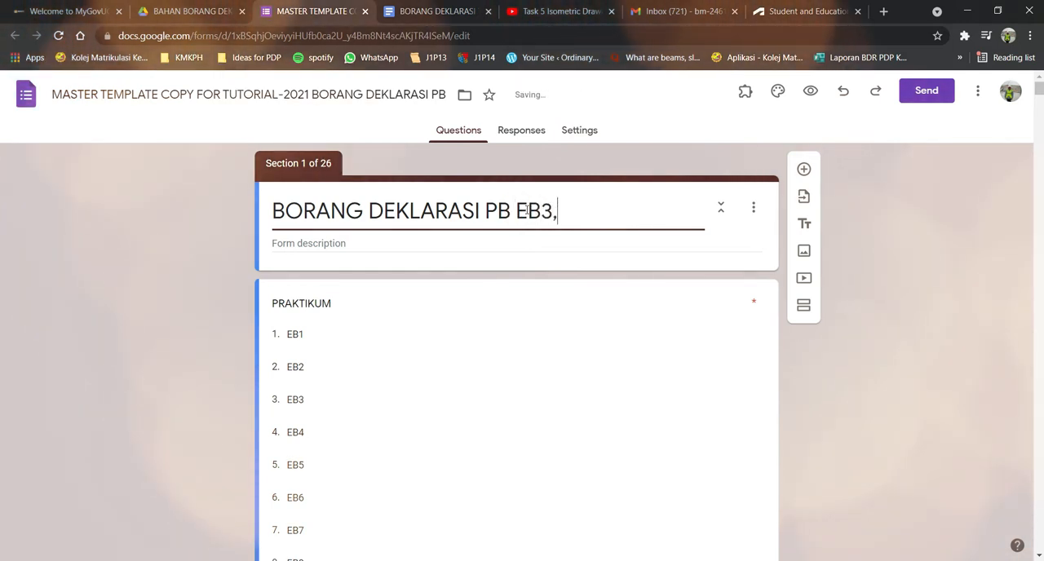
type("4 DAN 5")
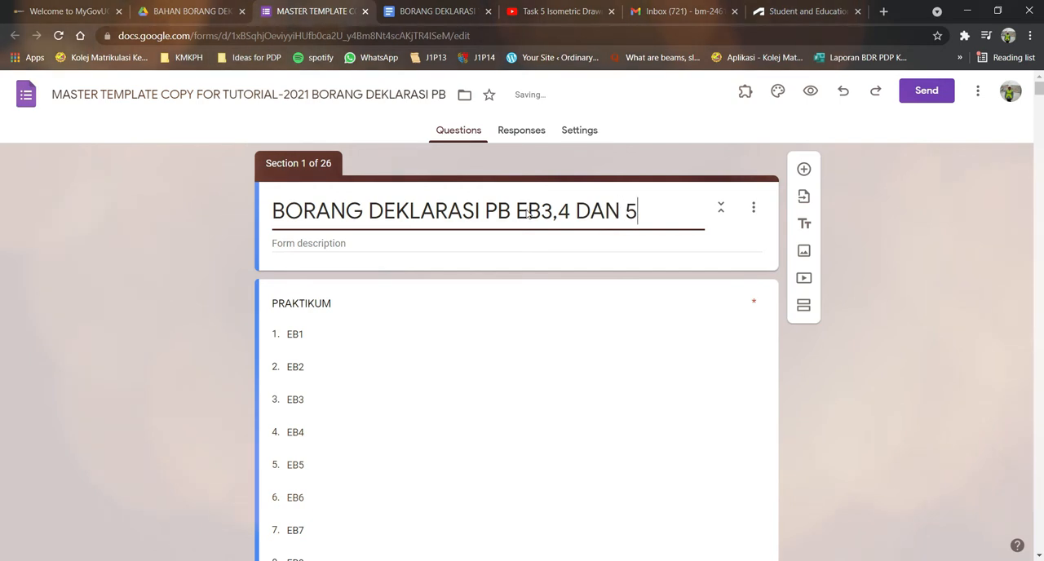
key("BackSpace")
key("BackSpace")
key("BackSpace")
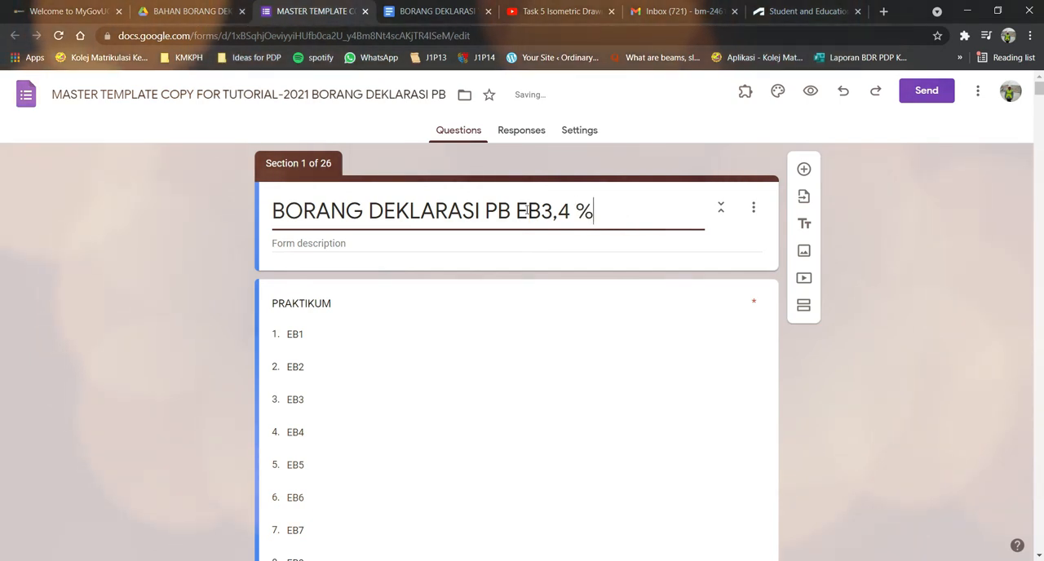
key("BackSpace")
key("BackSpace")
key("BackSpace")
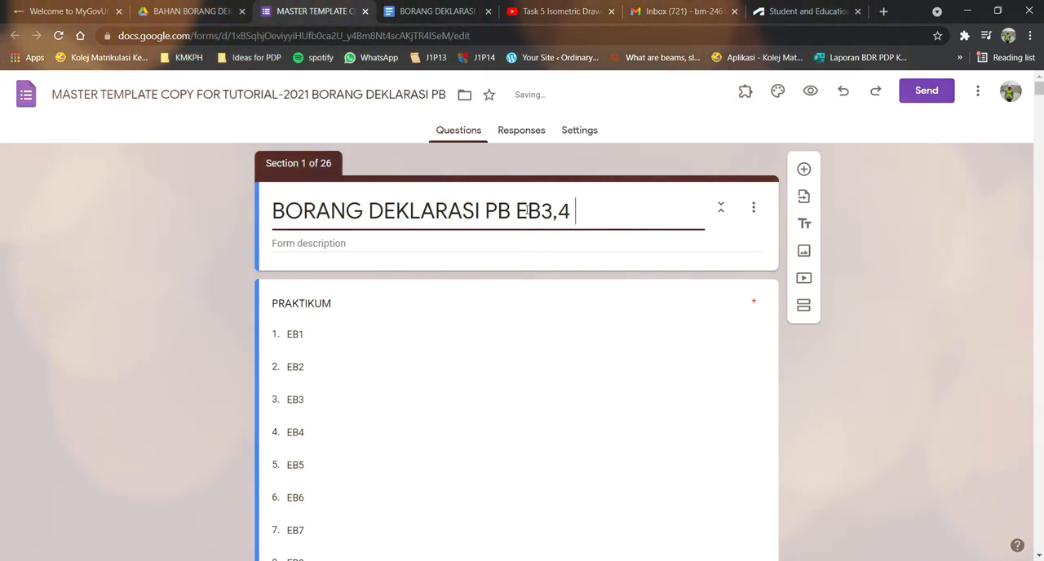
type("& 5")
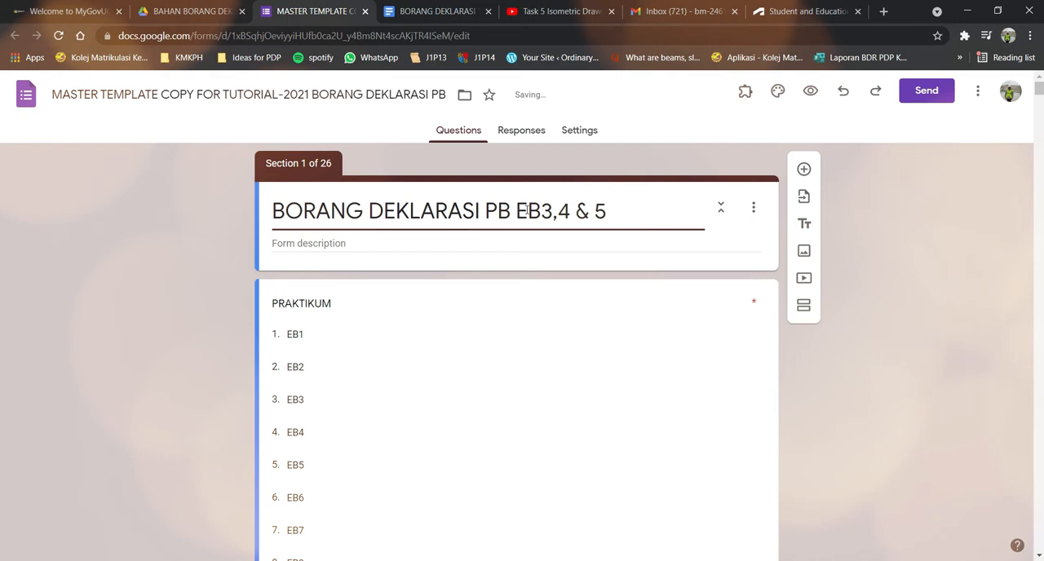
Remove the EB1 and EB2 options from the PRAKTIKUM drop-down question.
left_click(644, 366)
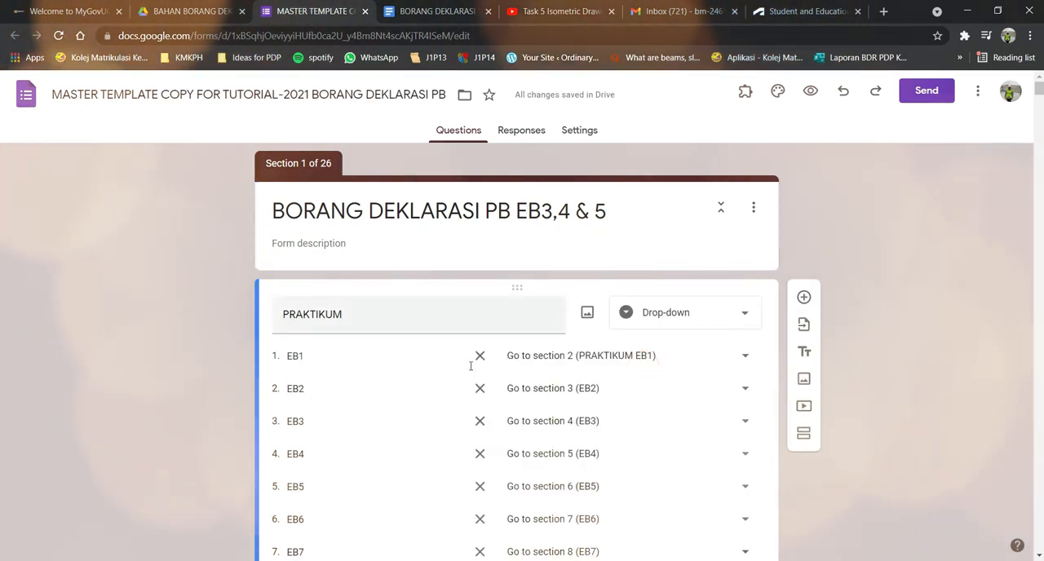
scroll(159, 326, "down", 1)
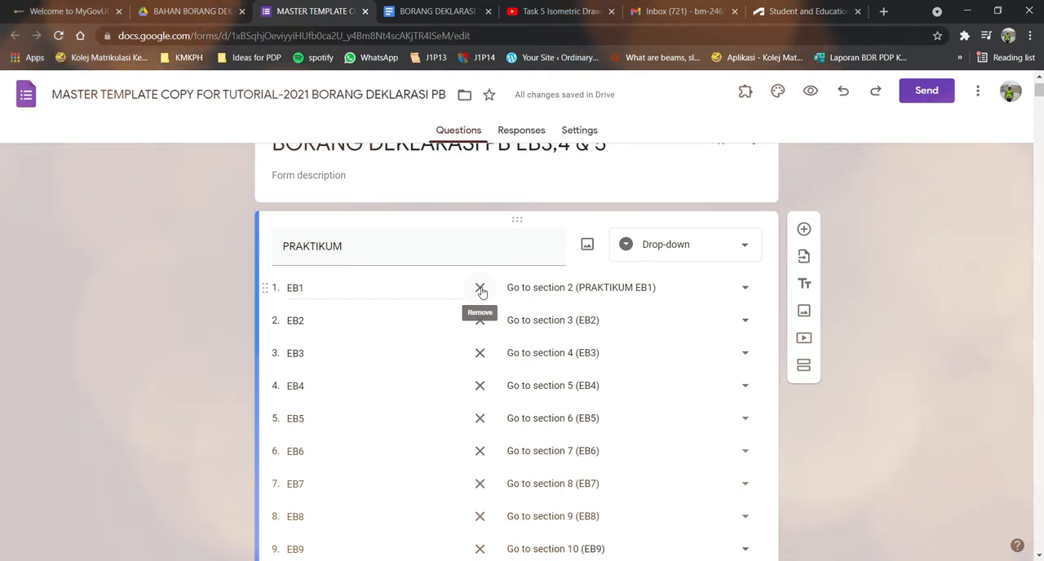
scroll(481, 291, "up", 1)
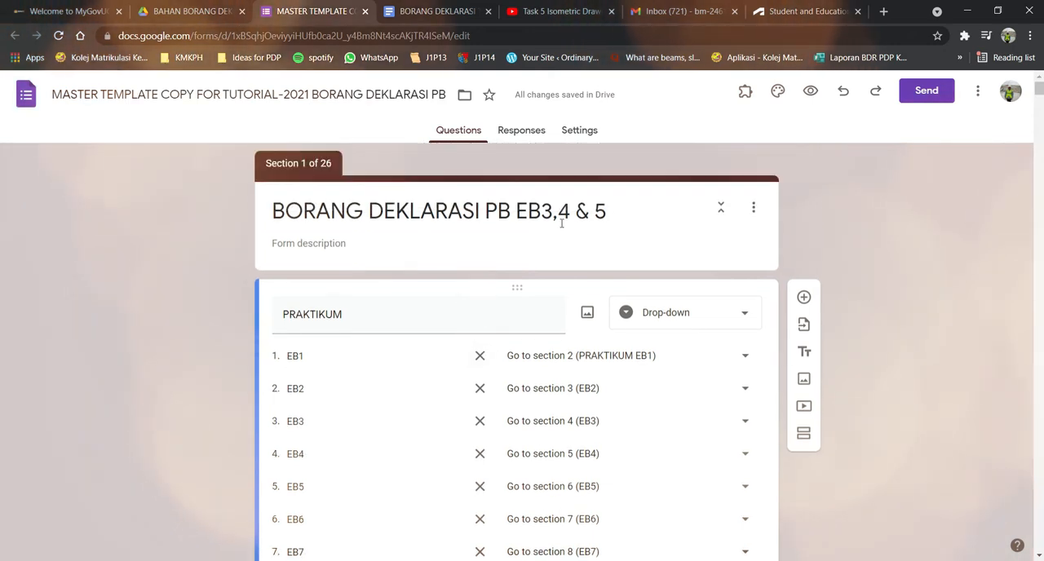
scroll(468, 298, "down", 1)
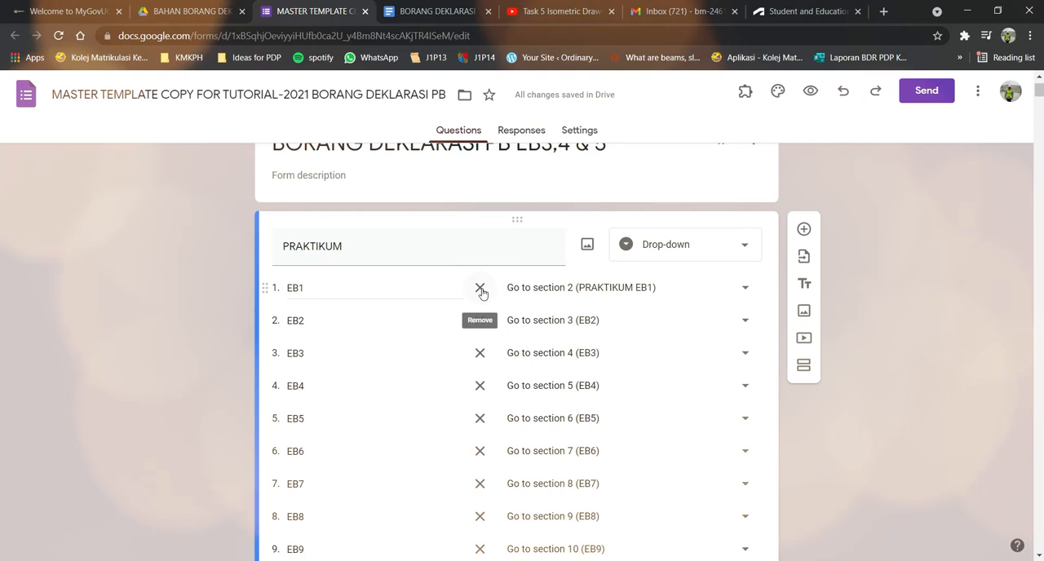
left_click(480, 289)
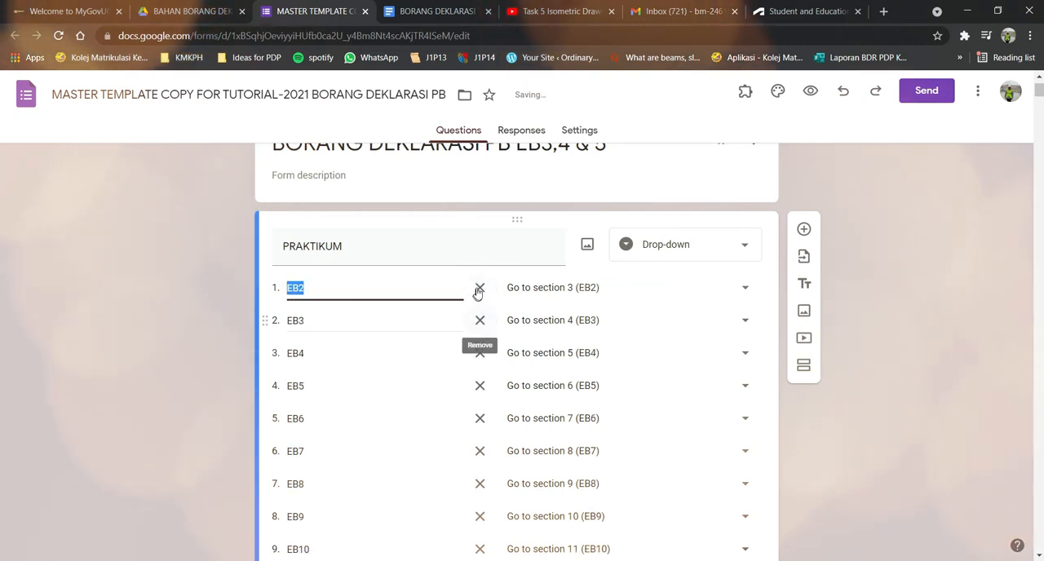
left_click(481, 289)
Remove every PRAKTIKUM option after EB5, from EB6 through the EB, EE, EA and EM classes.
scroll(488, 290, "down", 1)
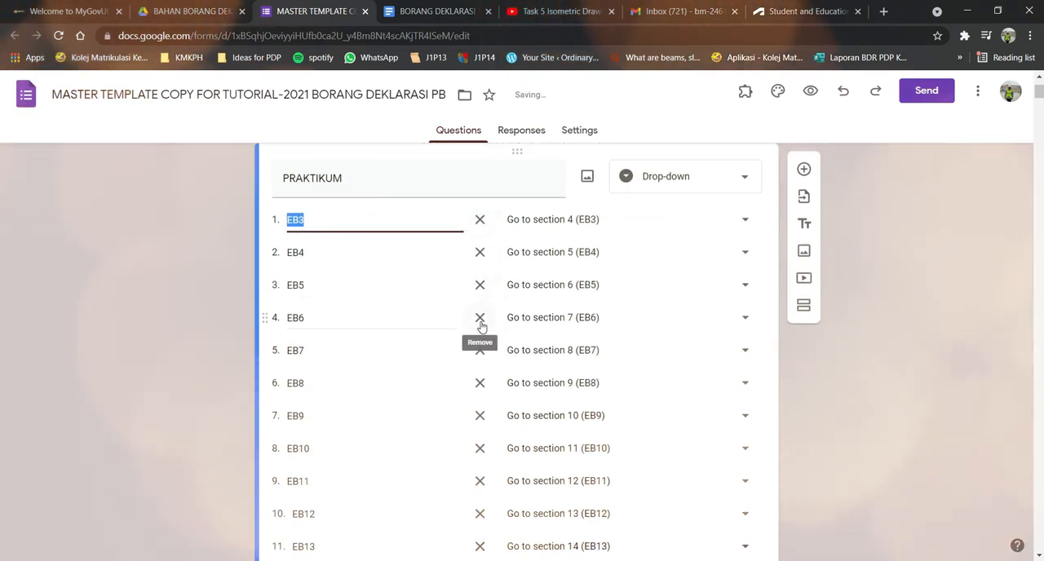
left_click(480, 321)
left_click(480, 320)
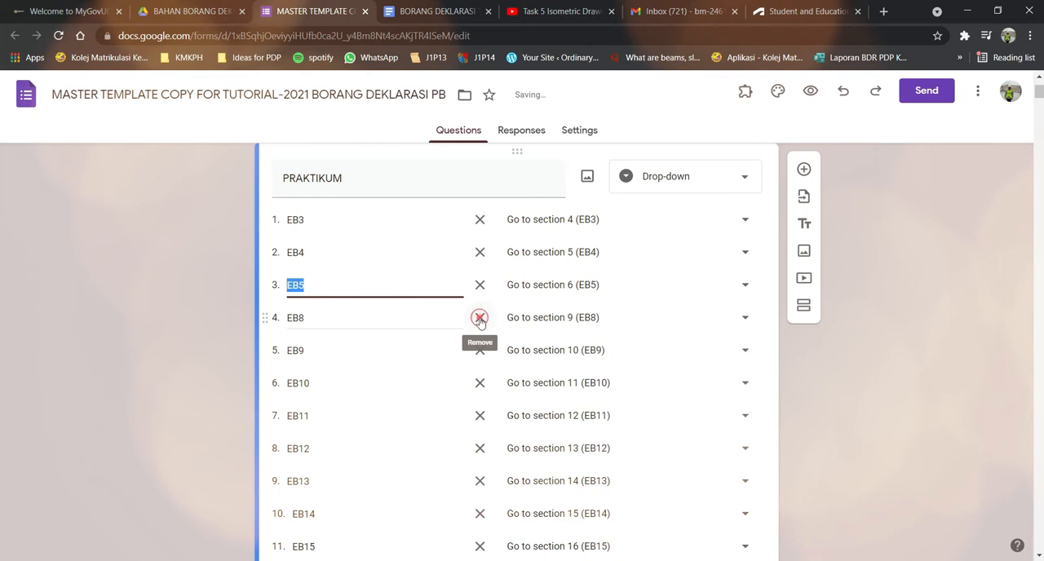
left_click(480, 321)
left_click(480, 321)
left_click(480, 319)
left_click(480, 319)
left_click(480, 319)
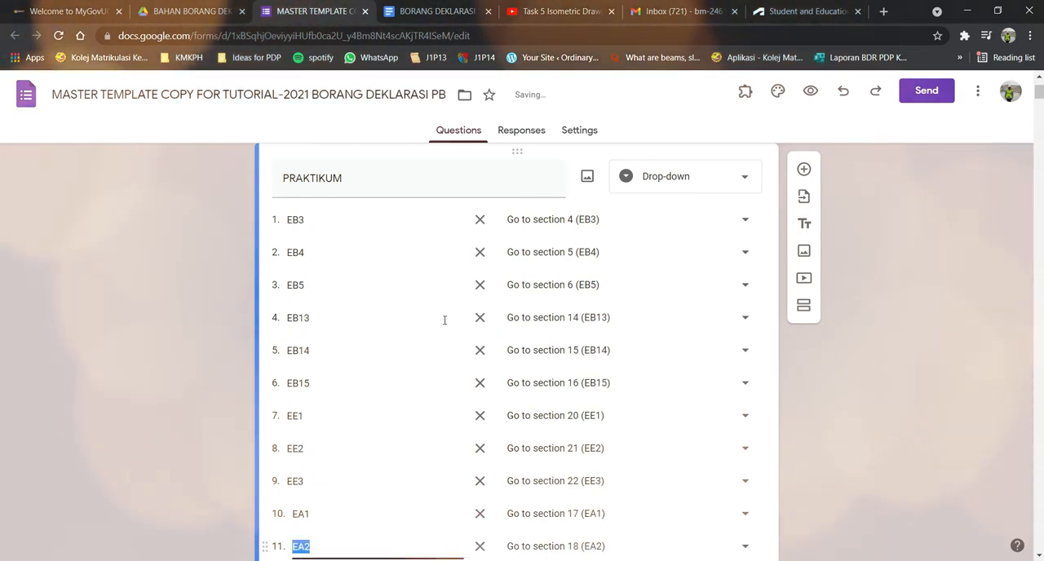
left_click(481, 319)
left_click(481, 319)
left_click(480, 319)
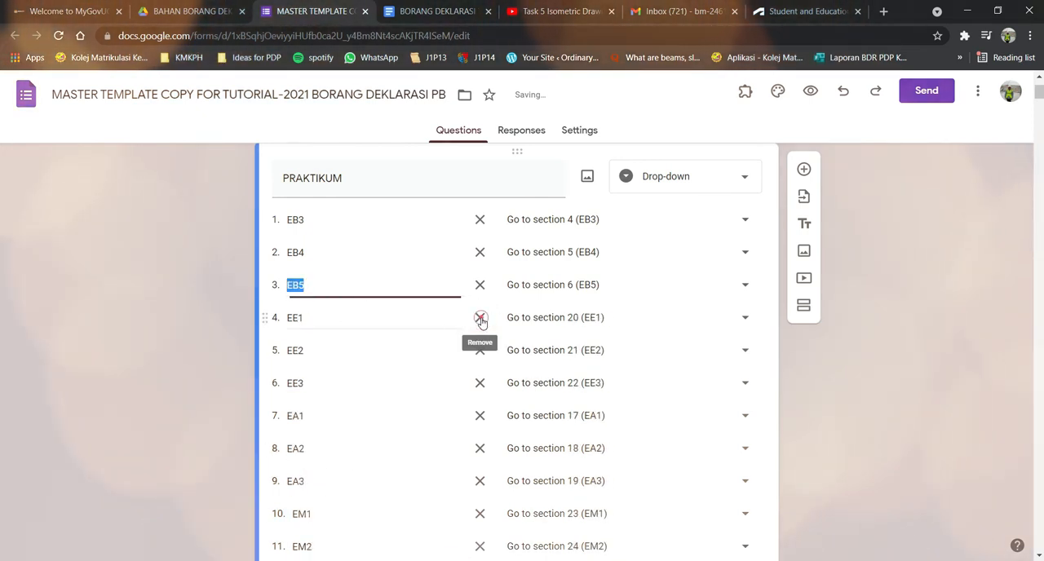
left_click(480, 321)
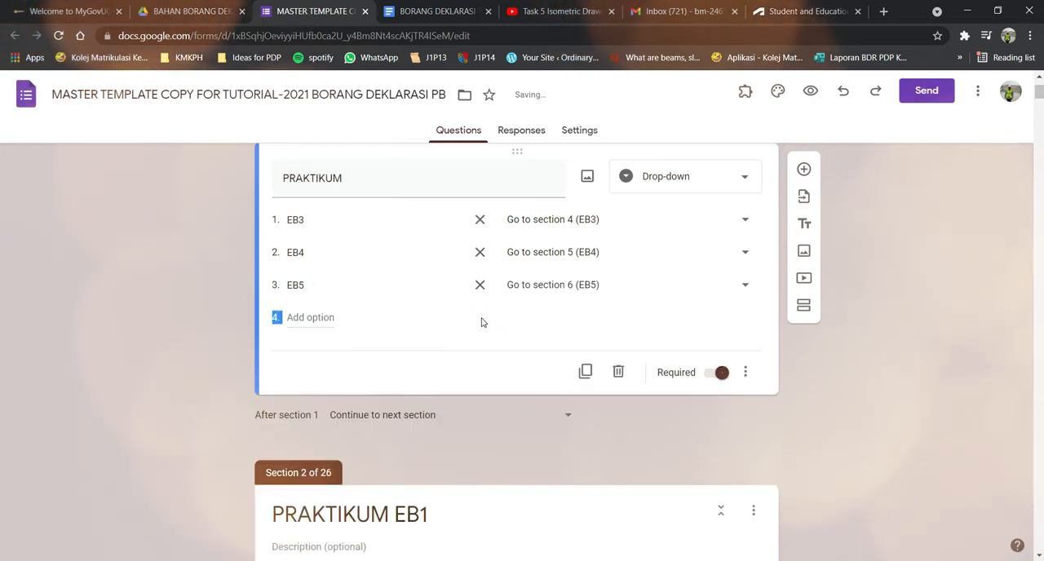
Check the remaining PRAKTIKUM options against the form title and look over the PRAKTIKUM EB1 section that follows.
scroll(457, 339, "up", 1)
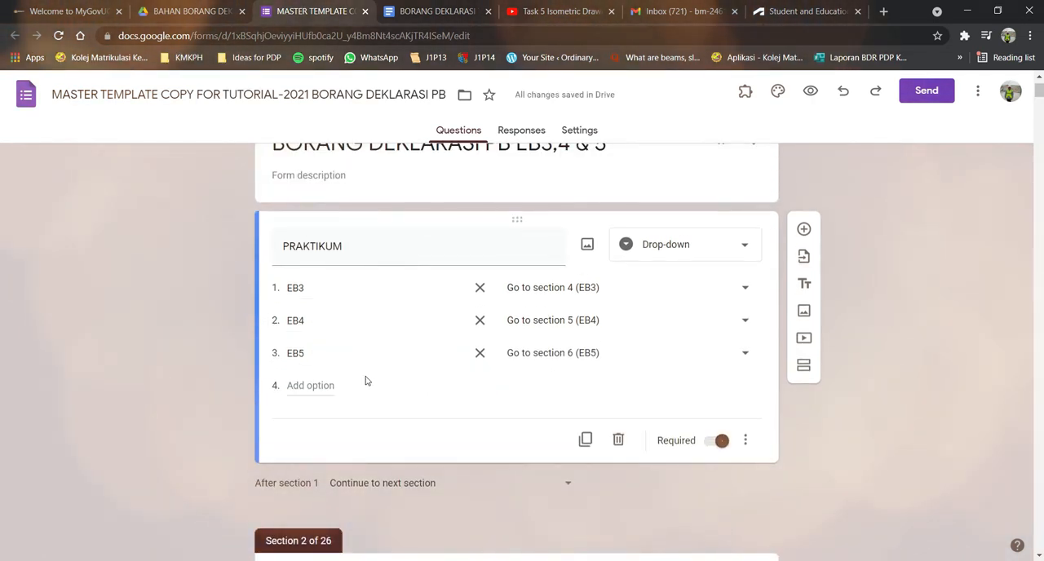
scroll(376, 379, "up", 1)
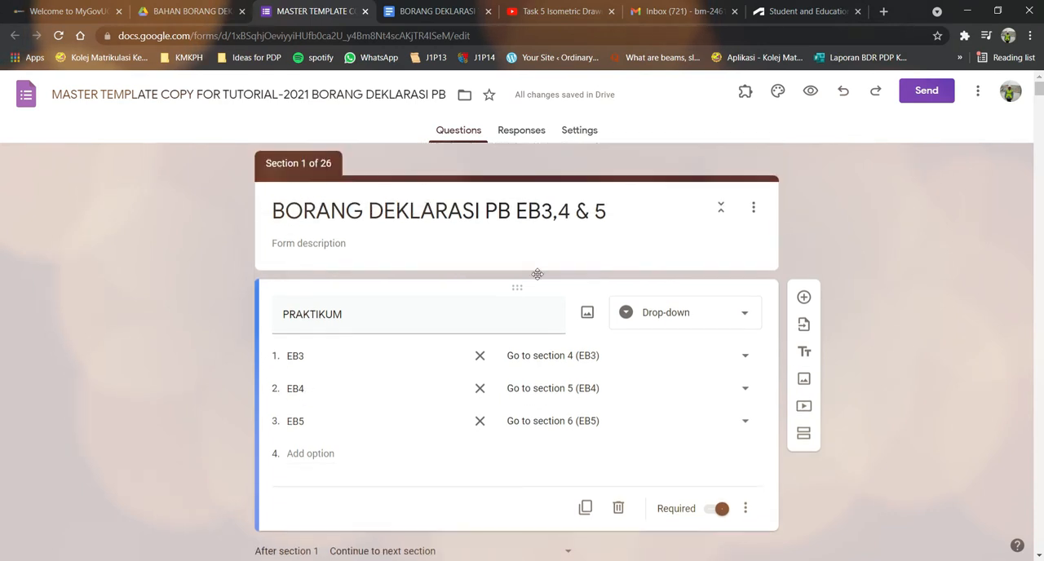
scroll(504, 503, "down", 2)
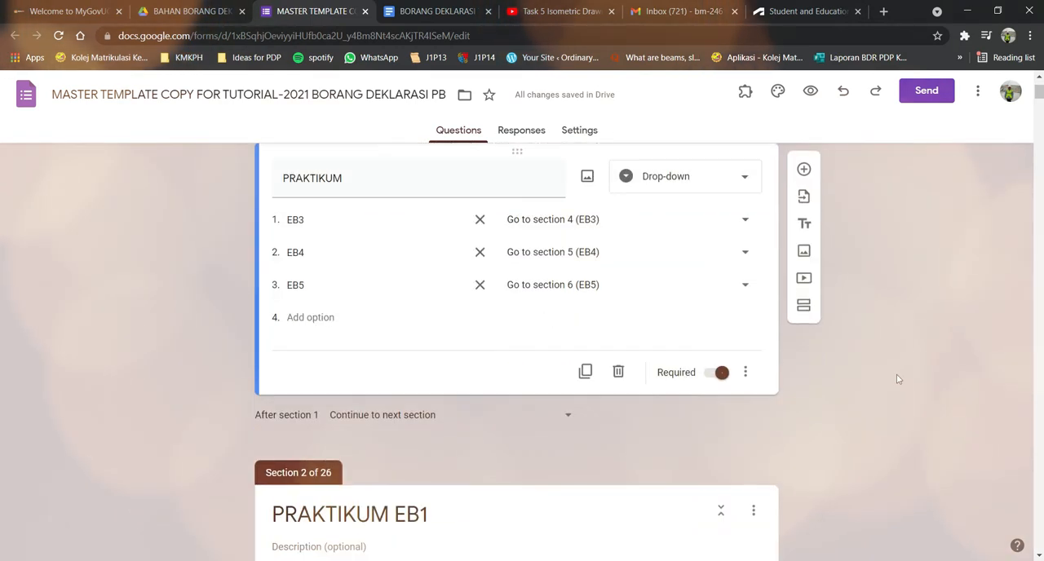
scroll(683, 433, "down", 3)
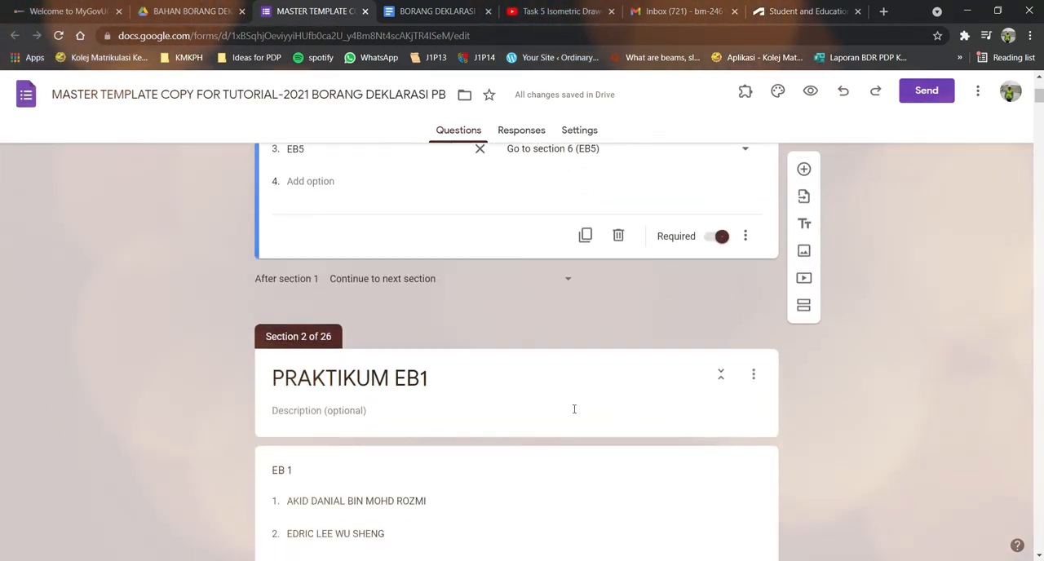
scroll(573, 415, "up", 3)
scroll(415, 338, "up", 1)
scroll(410, 443, "down", 2)
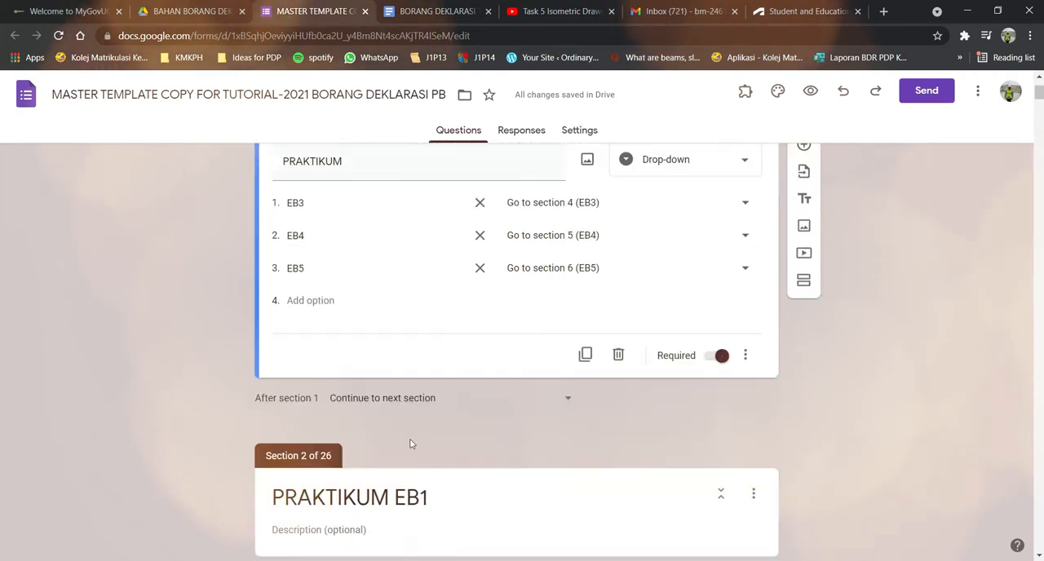
scroll(425, 445, "down", 4)
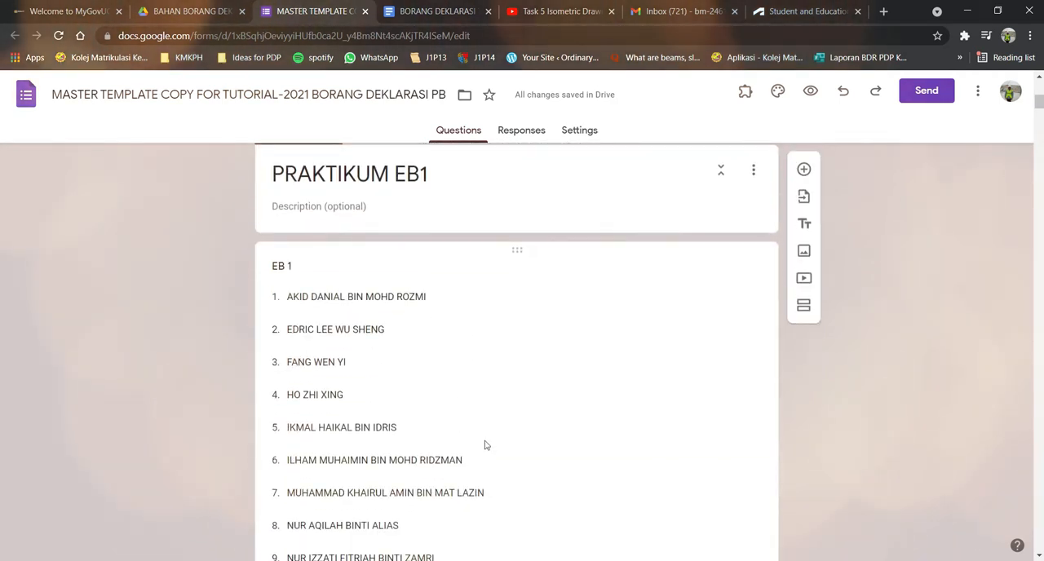
scroll(515, 353, "up", 2)
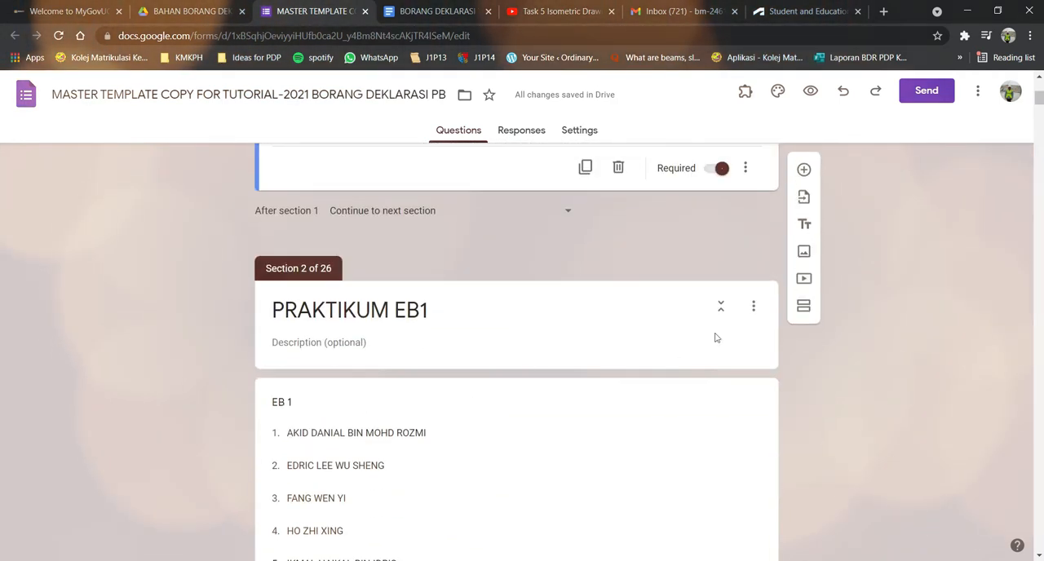
Delete the PRAKTIKUM EB1 and EB2 sections together with their questions.
left_click(753, 313)
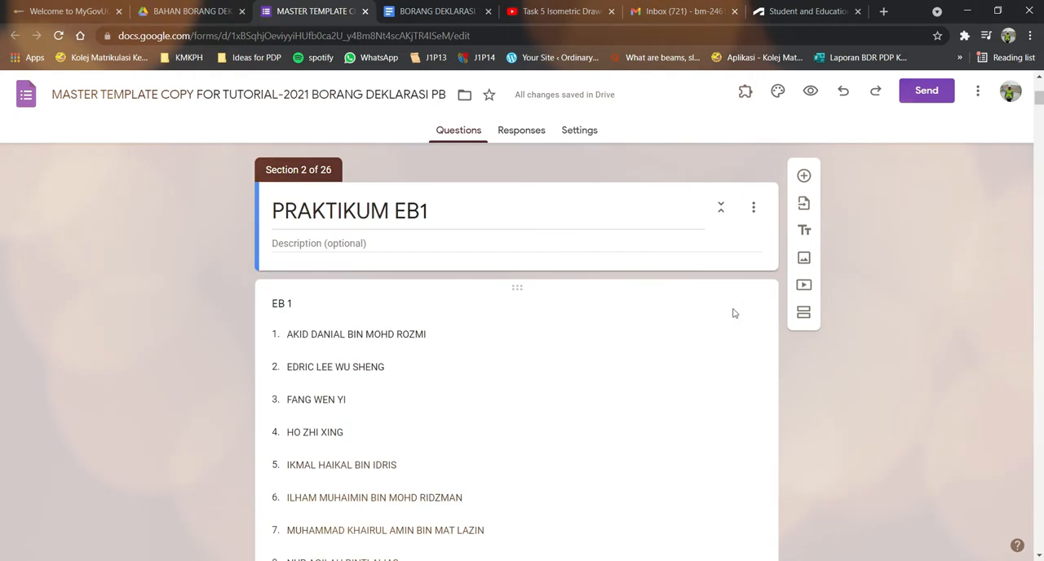
left_click(753, 207)
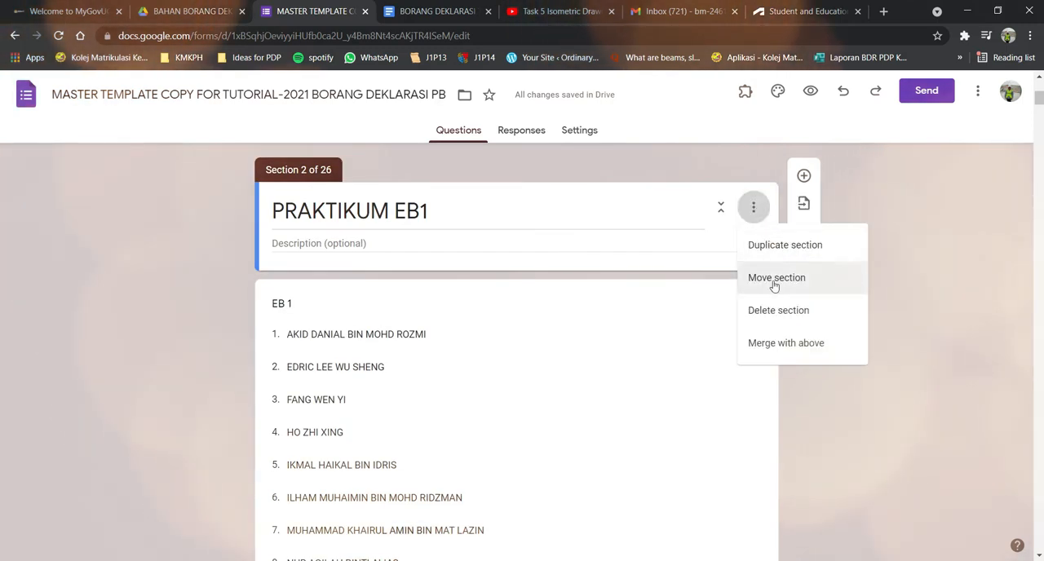
left_click(766, 305)
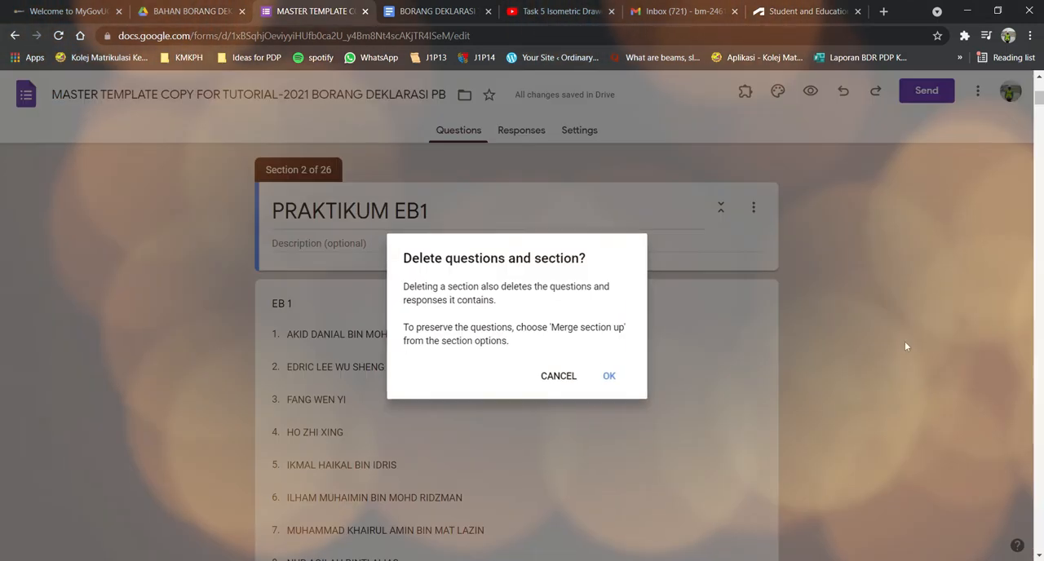
left_click(610, 379)
left_click(753, 208)
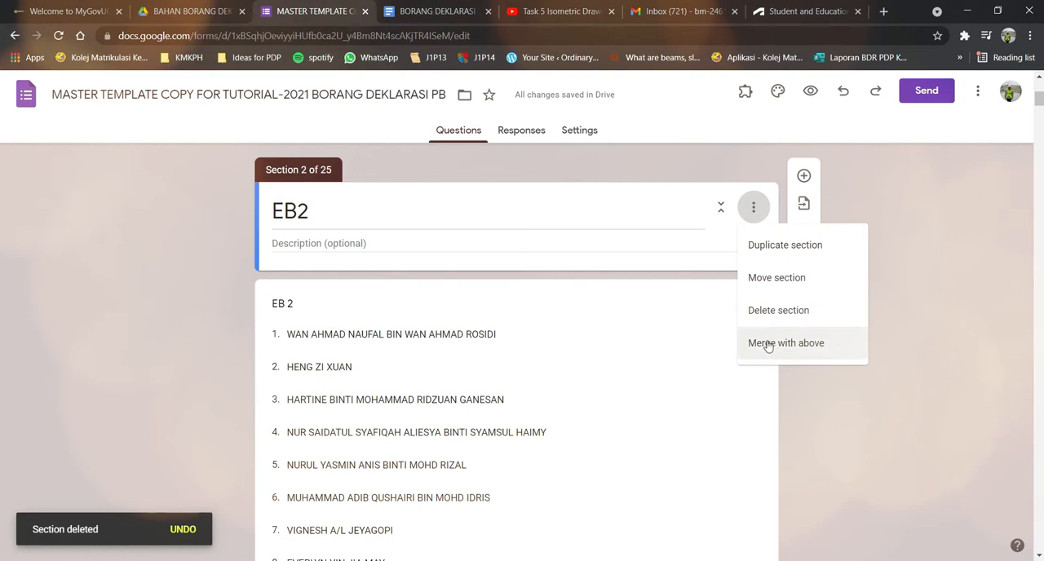
left_click(767, 308)
left_click(610, 377)
Delete the EB6 and EB7 sections that follow EB5, together with their questions.
scroll(678, 343, "down", 7)
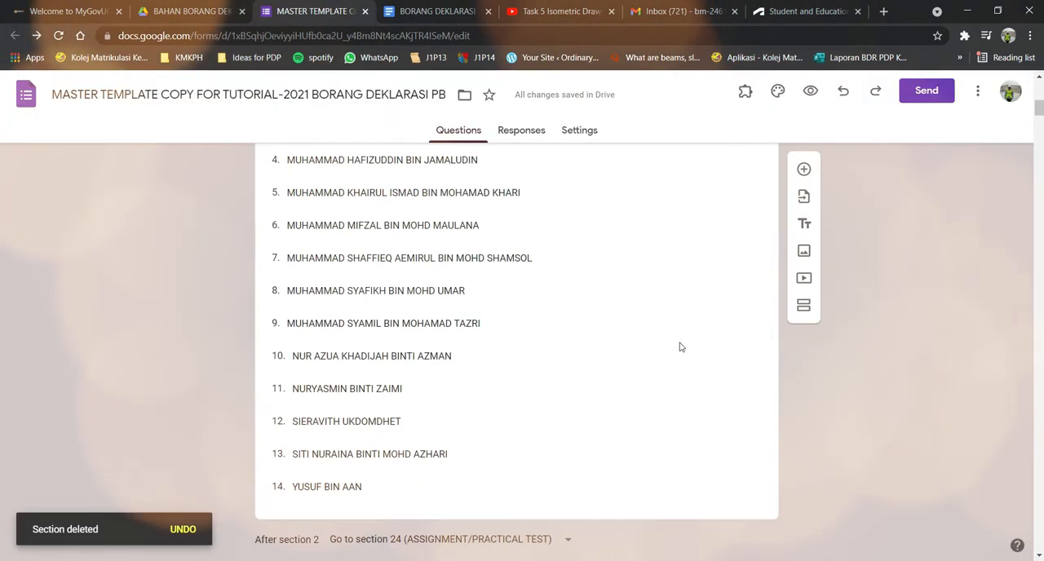
scroll(629, 360, "down", 10)
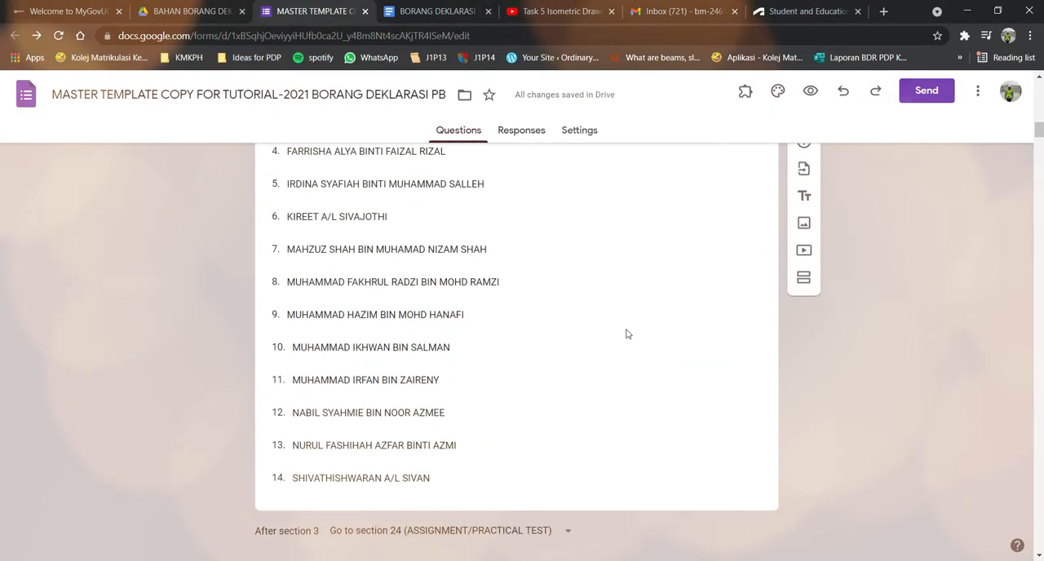
scroll(633, 328, "down", 6)
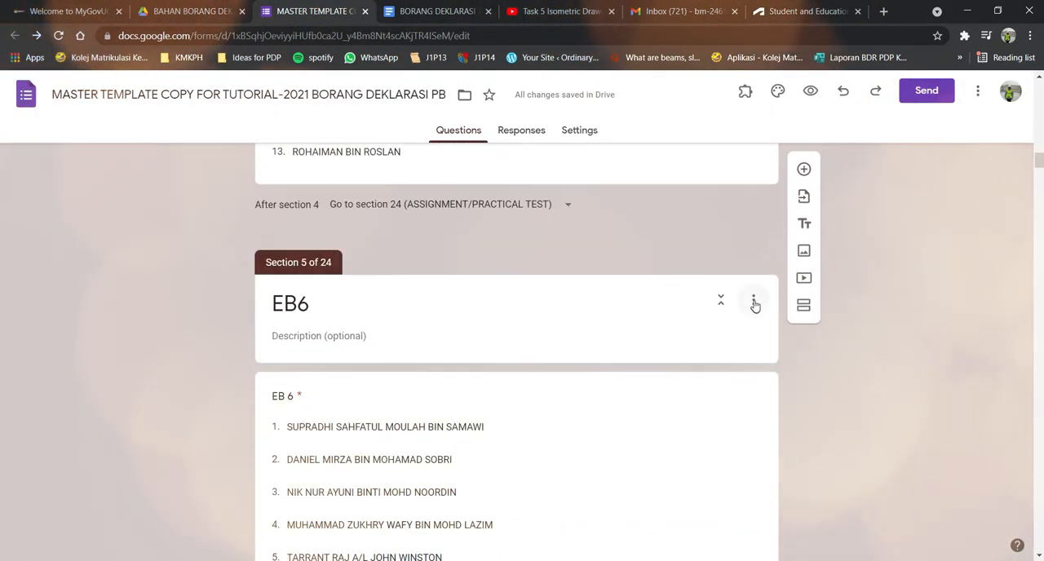
left_click(753, 300)
left_click(771, 400)
left_click(610, 377)
left_click(753, 300)
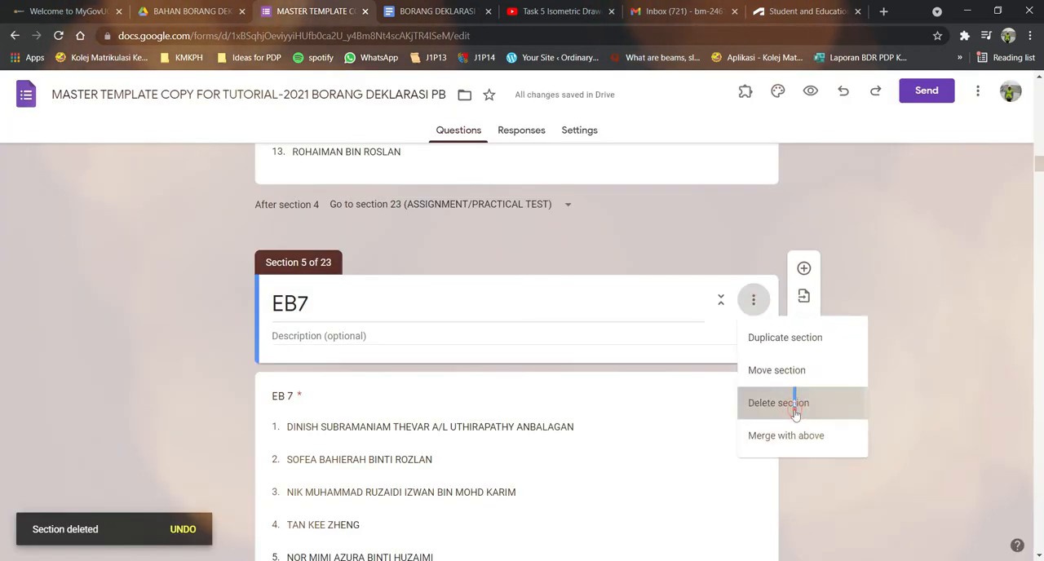
left_click(771, 400)
left_click(610, 377)
Delete the EB8, EB9 and EB10 sections together with their questions.
left_click(753, 300)
left_click(771, 400)
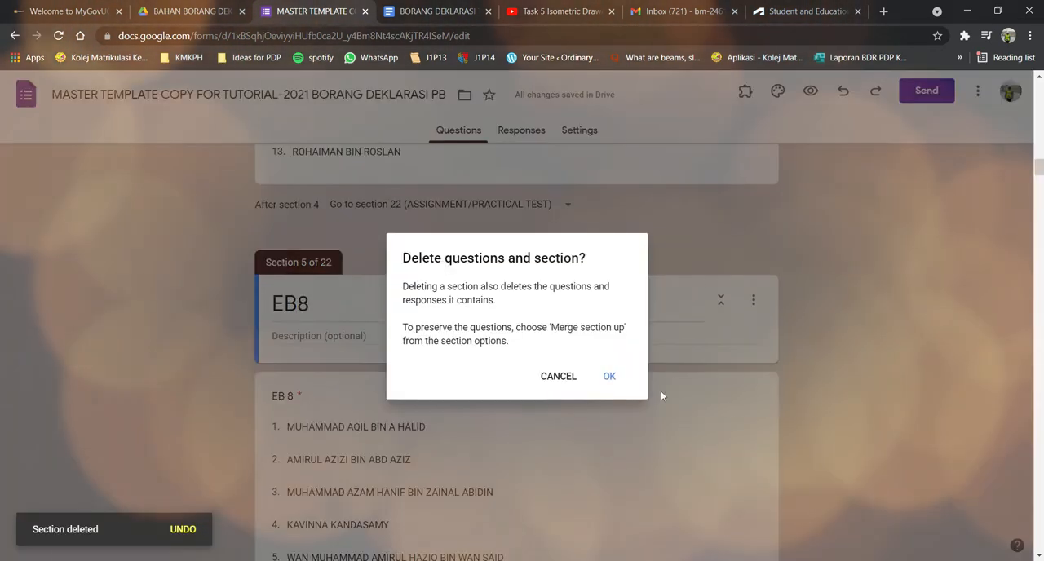
left_click(610, 377)
left_click(753, 301)
left_click(773, 403)
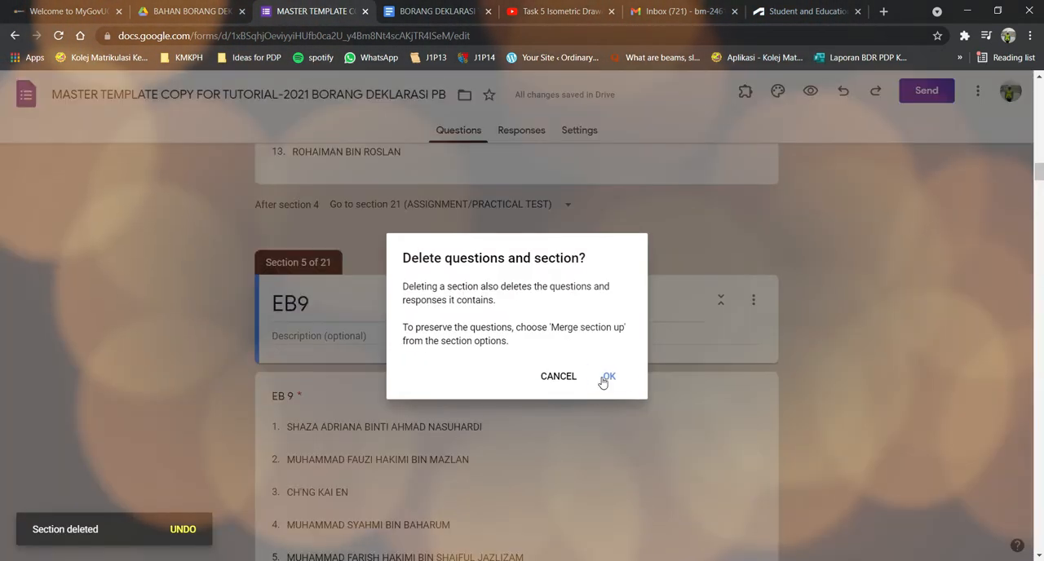
left_click(608, 378)
left_click(753, 300)
left_click(775, 403)
left_click(610, 377)
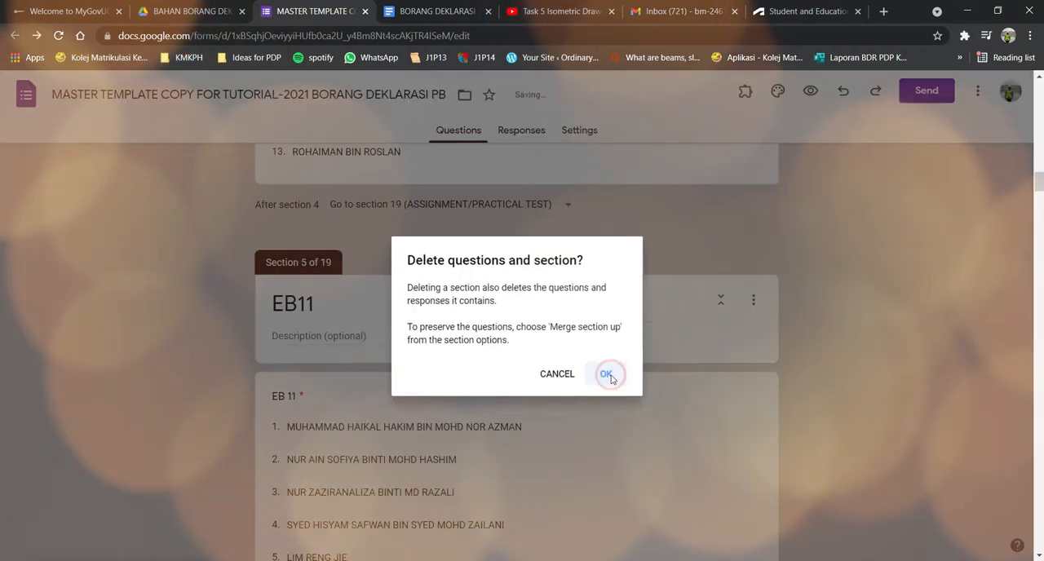
Delete the EB11, EB12 and EB13 sections together with their questions.
left_click(753, 300)
left_click(791, 403)
left_click(609, 377)
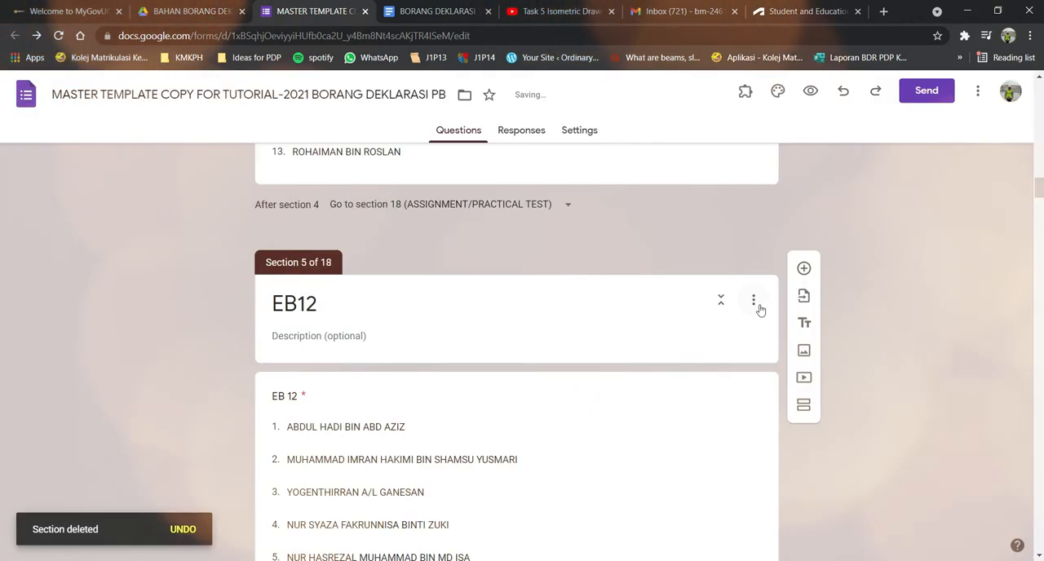
left_click(754, 301)
left_click(776, 414)
left_click(608, 375)
left_click(753, 300)
left_click(774, 403)
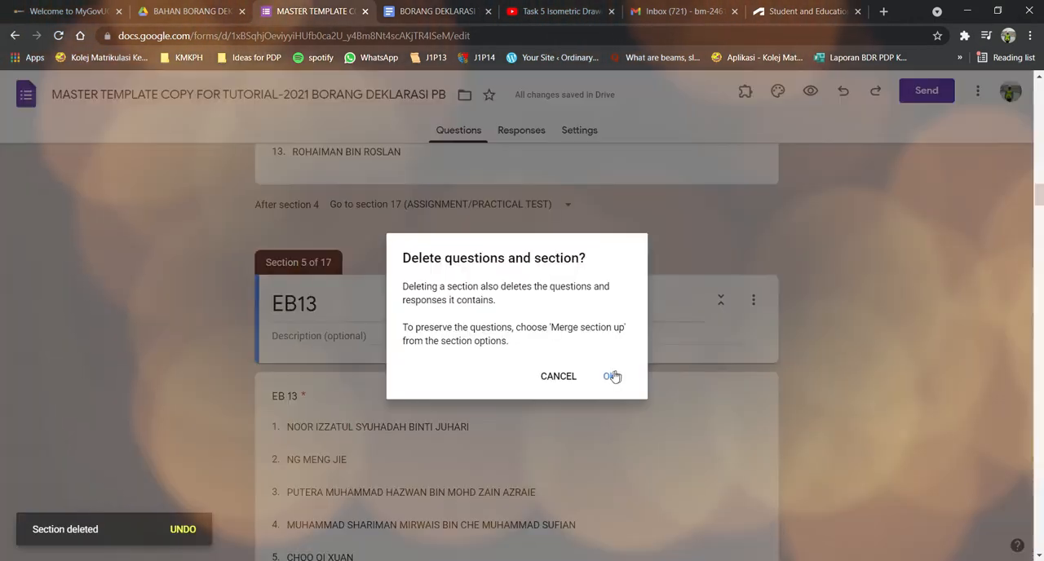
left_click(600, 370)
Delete the EB14 and EB15 sections together with their questions.
left_click(753, 300)
left_click(756, 408)
left_click(608, 375)
left_click(753, 300)
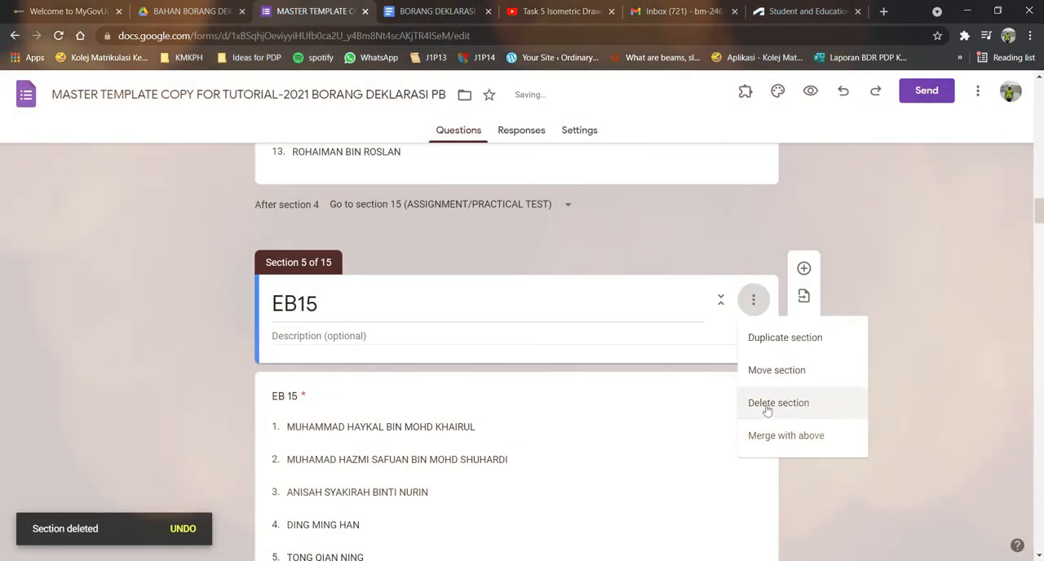
left_click(769, 403)
left_click(602, 377)
Delete the three EA class sections, EA1 to EA3, together with their questions.
left_click(752, 302)
left_click(778, 398)
left_click(609, 376)
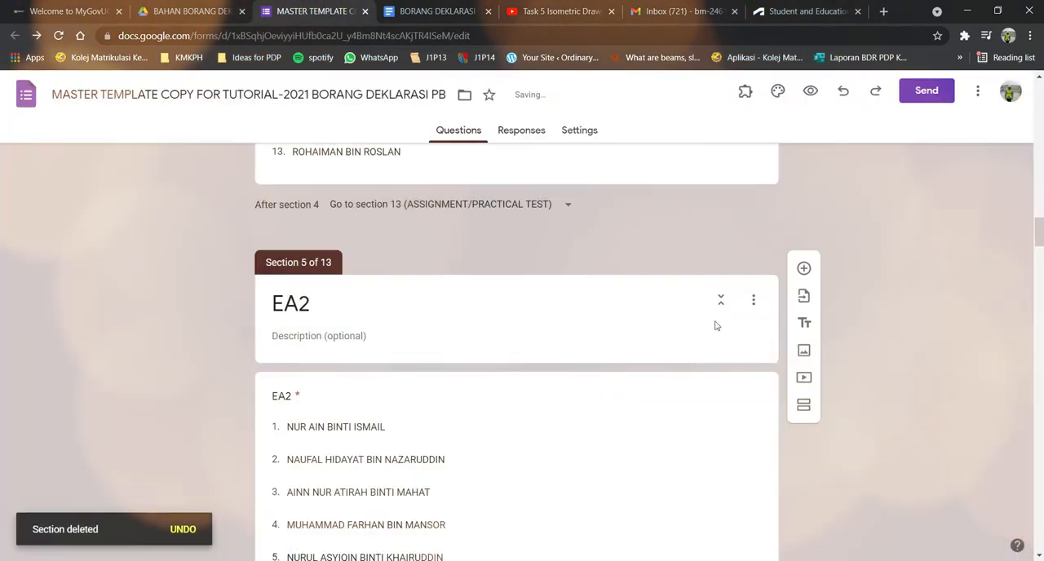
left_click(753, 300)
left_click(773, 401)
left_click(610, 376)
left_click(752, 300)
left_click(762, 402)
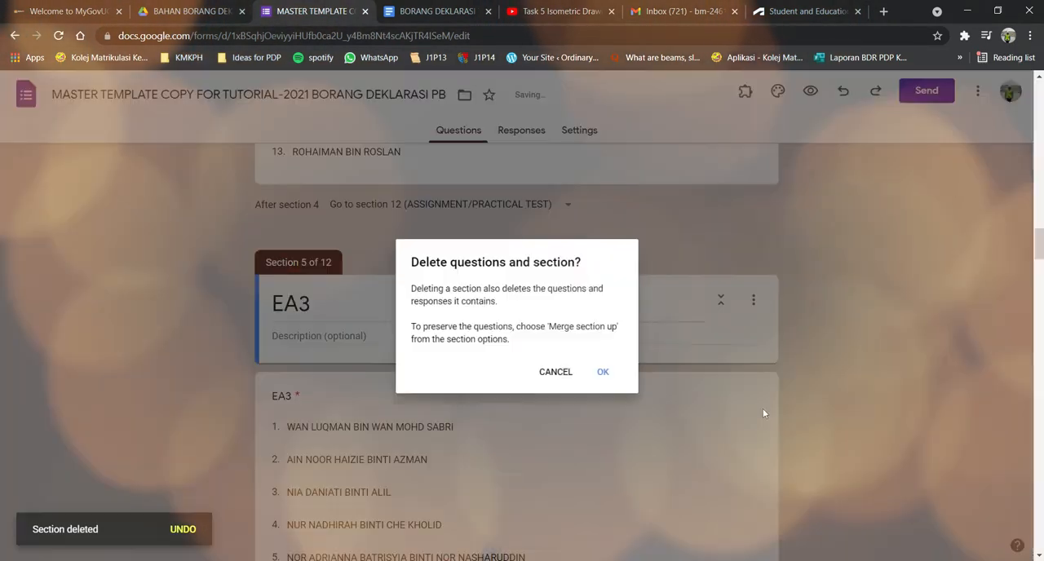
left_click(609, 376)
Delete the three EE class sections, EE1 to EE3, together with their questions.
left_click(753, 300)
left_click(767, 403)
left_click(610, 376)
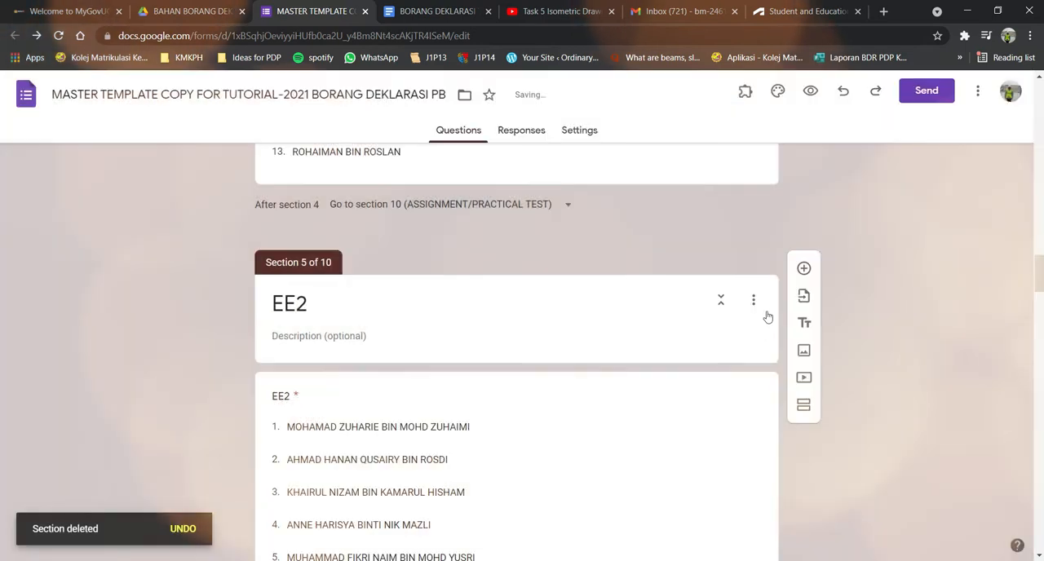
left_click(753, 300)
left_click(763, 403)
left_click(610, 376)
left_click(752, 300)
left_click(762, 403)
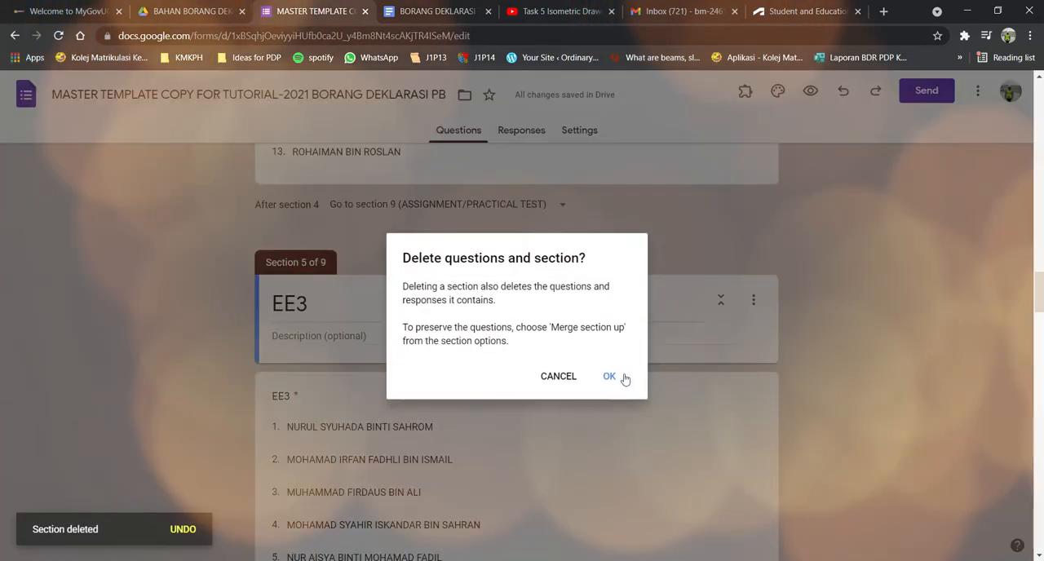
left_click(610, 376)
Delete the three EM class sections, EM1 to EM3, leaving ASSIGNMENT/PRACTICAL TEST directly after EB5.
left_click(753, 300)
left_click(748, 395)
left_click(610, 376)
left_click(753, 300)
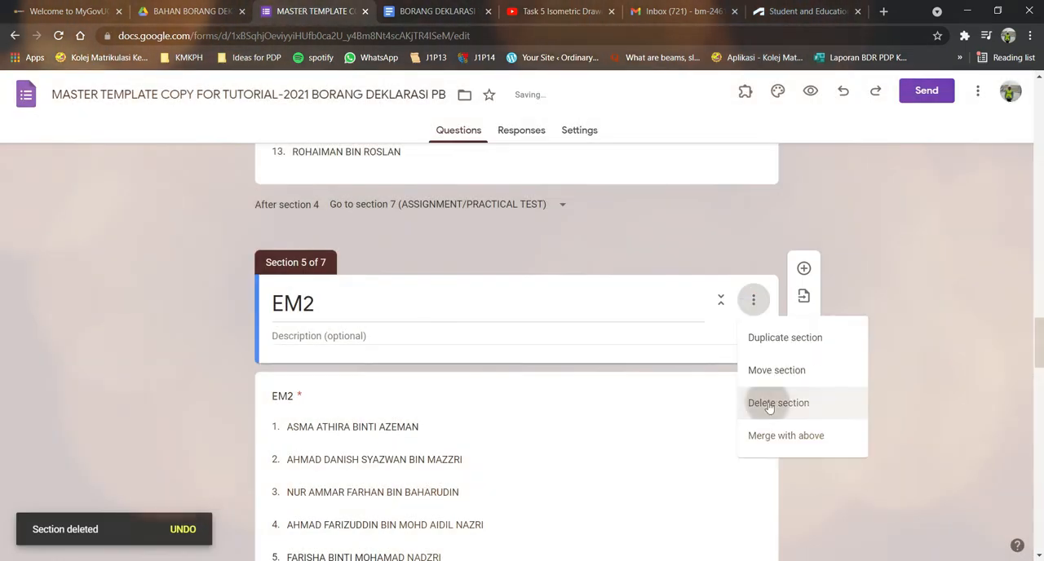
left_click(762, 402)
left_click(610, 376)
left_click(756, 304)
left_click(763, 403)
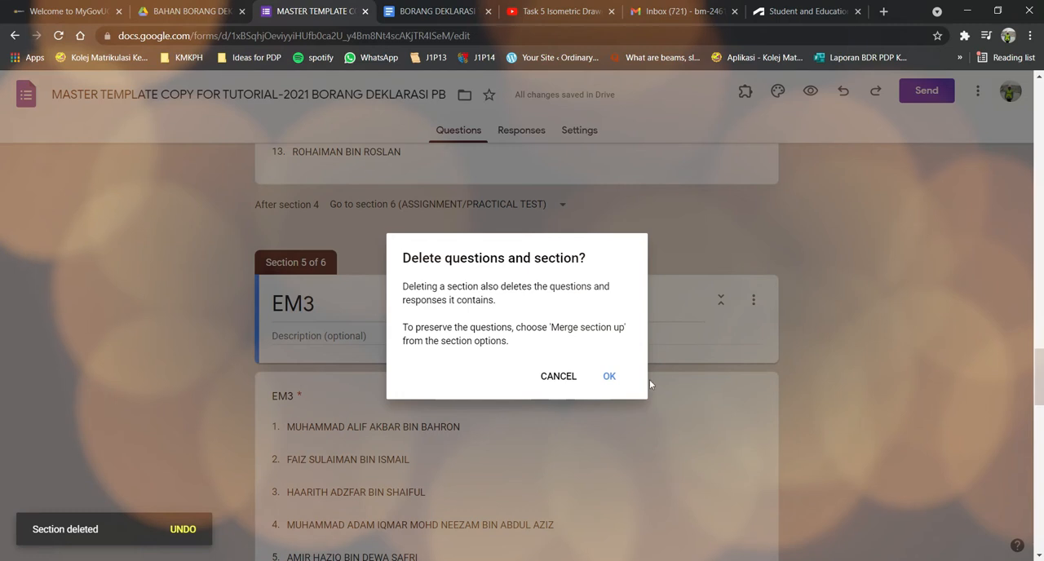
left_click(617, 383)
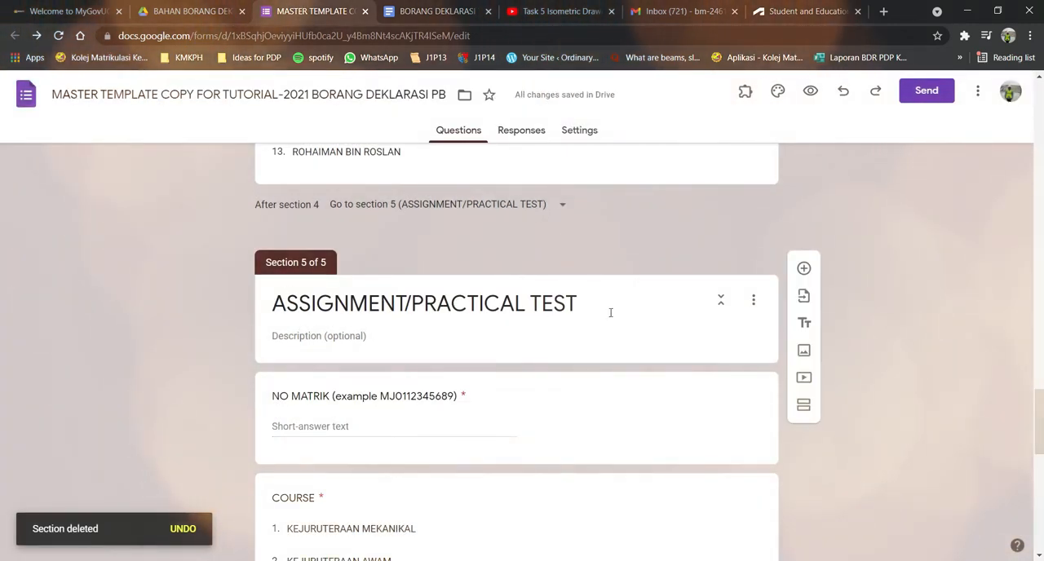
Review the PRAKTIKUM question and the EB3, EB4 and EB5 sections, including where each section leads.
scroll(857, 280, "up", 15)
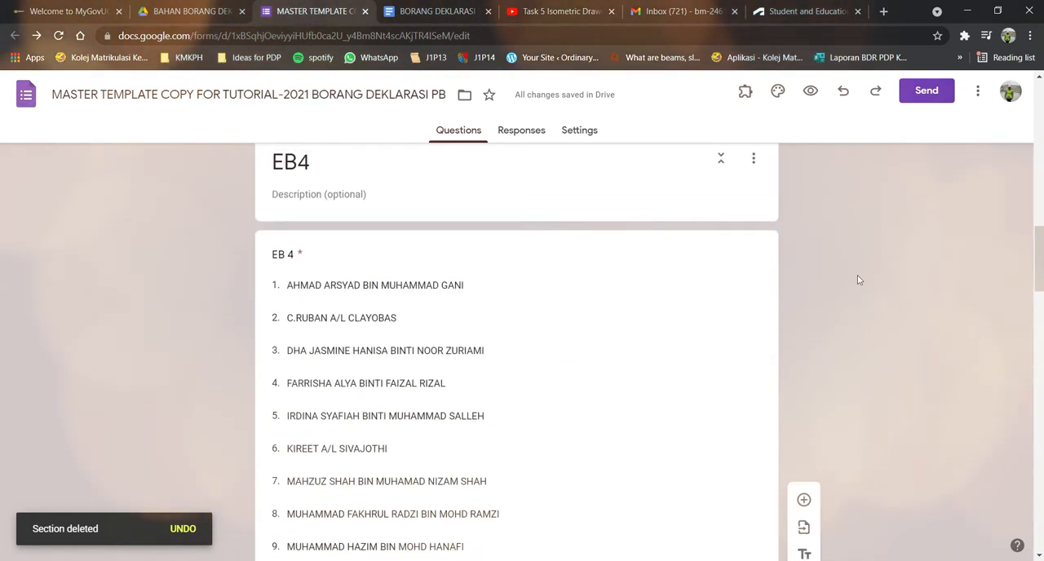
scroll(857, 279, "up", 10)
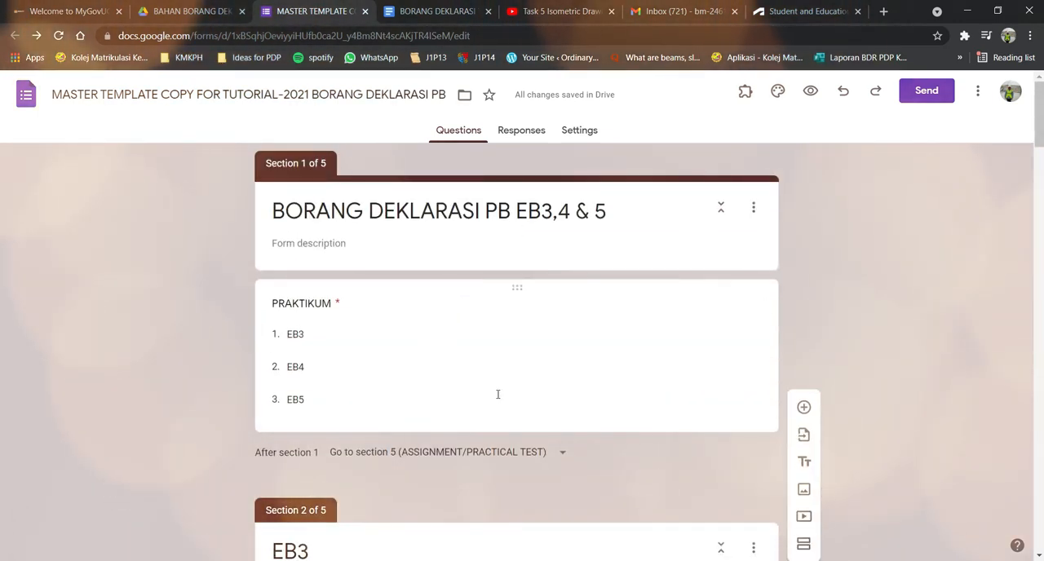
scroll(497, 394, "down", 7)
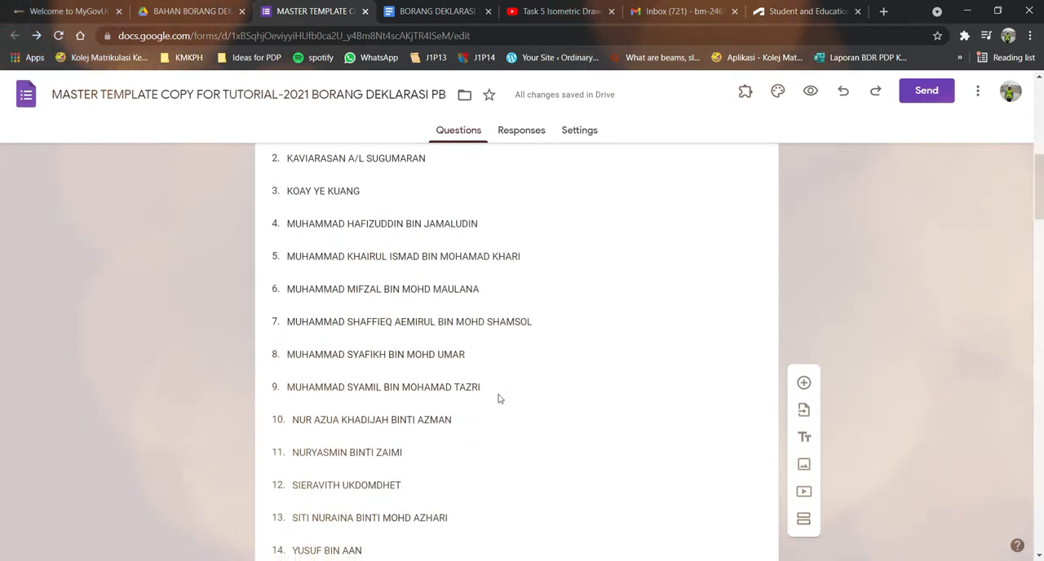
scroll(499, 397, "down", 10)
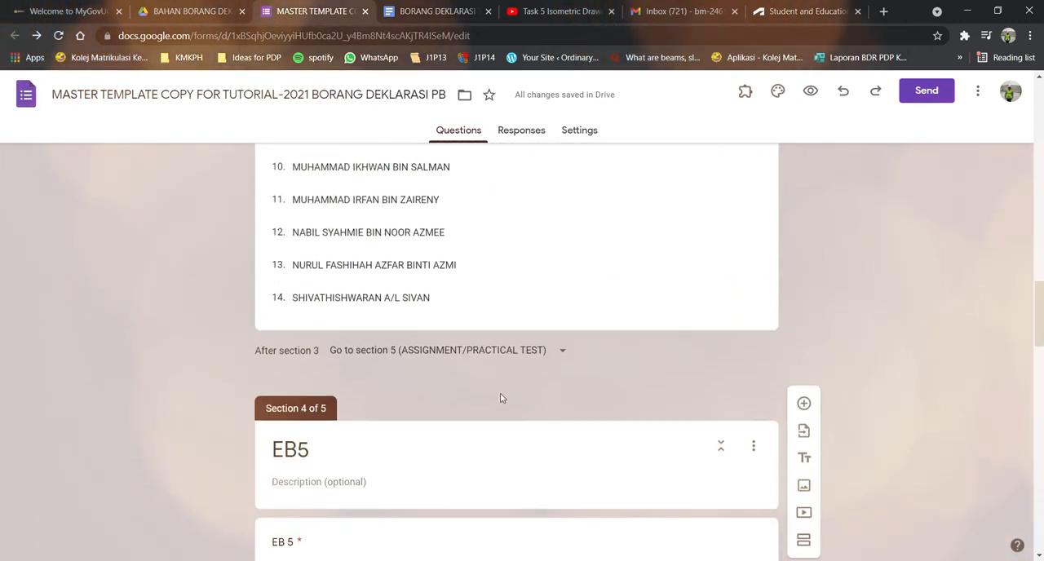
scroll(501, 398, "down", 8)
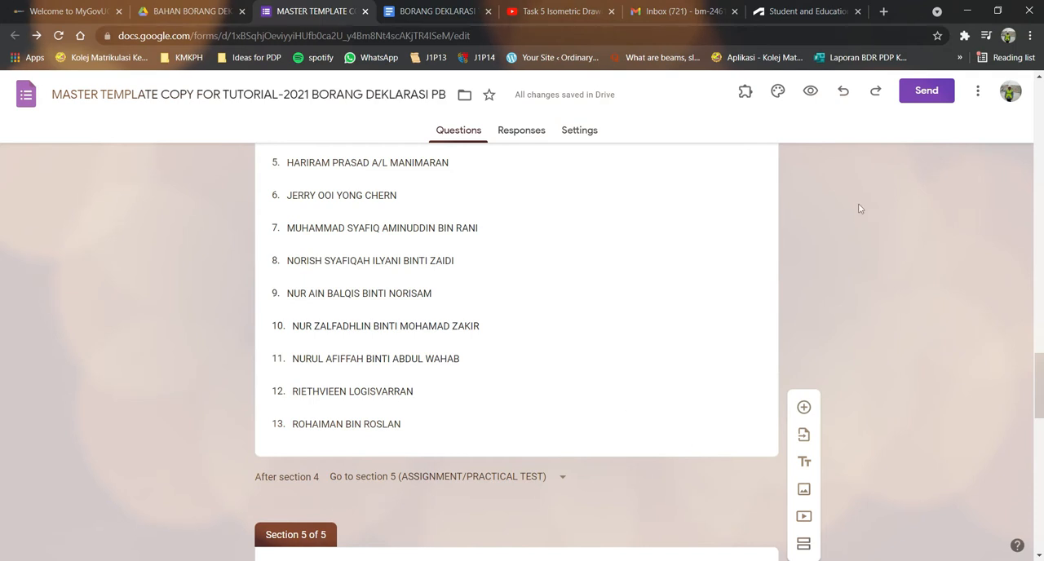
scroll(727, 282, "up", 3)
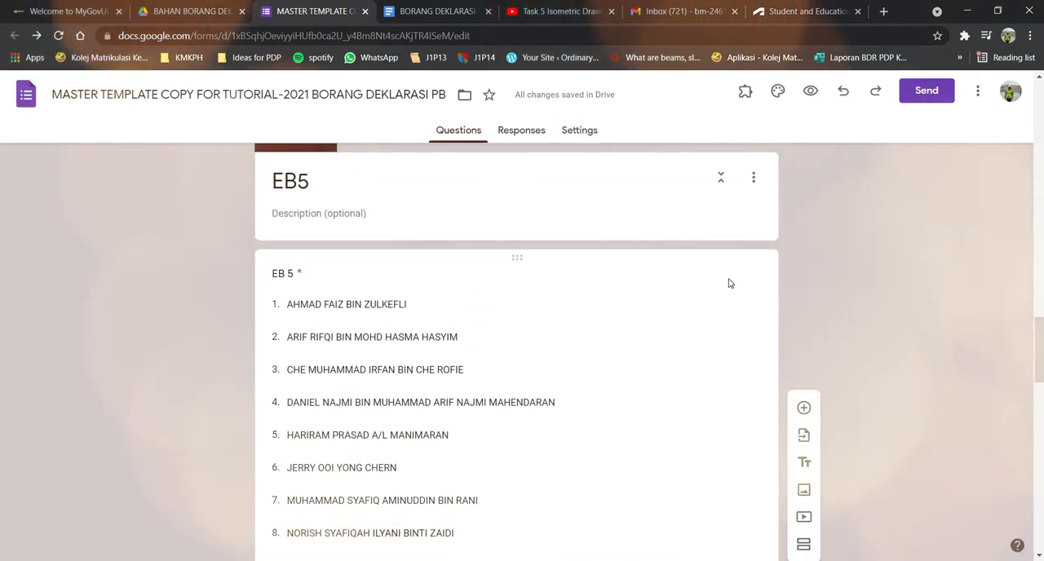
scroll(729, 284, "down", 4)
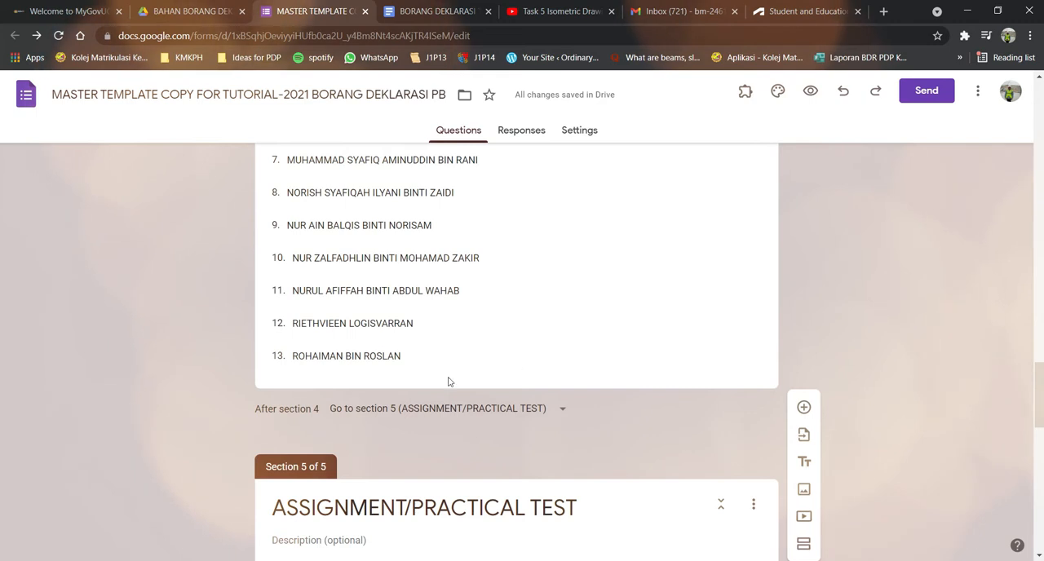
Extend the last section's title to ASSIGNMENT/PRACTICAL TEST DETAILS.
scroll(426, 371, "down", 3)
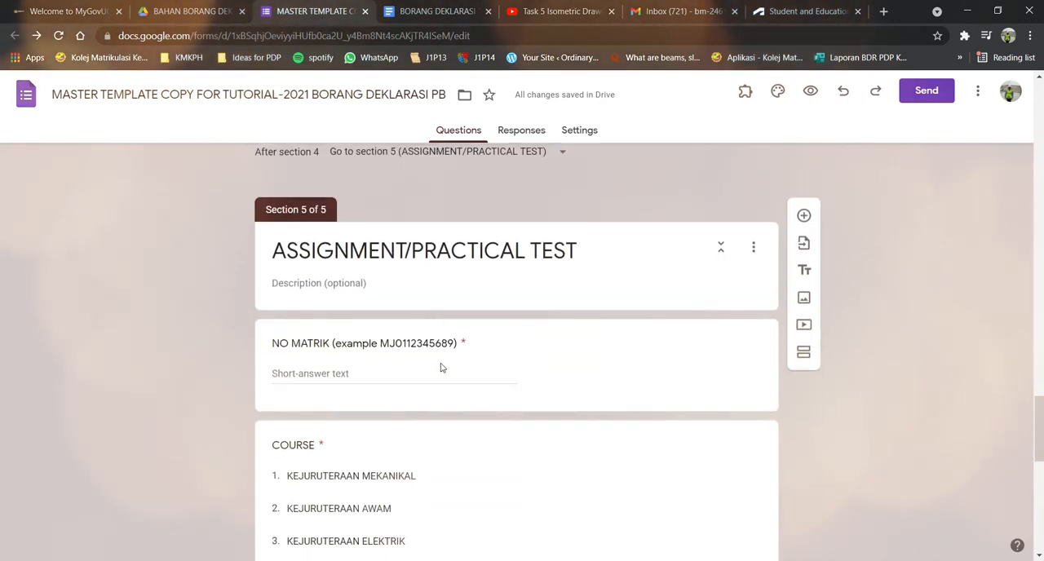
left_click(587, 236)
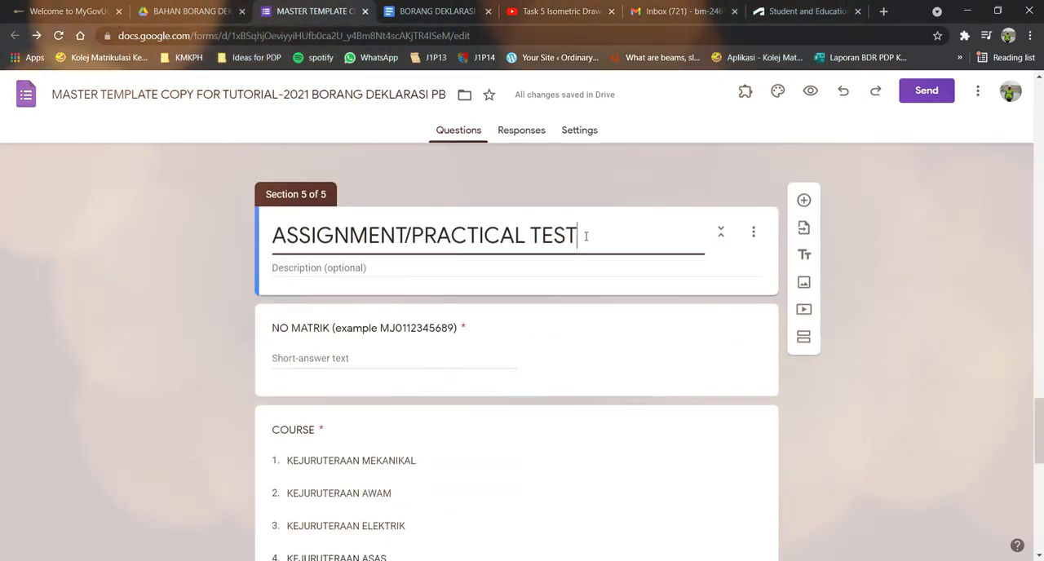
type("DETILSILS")
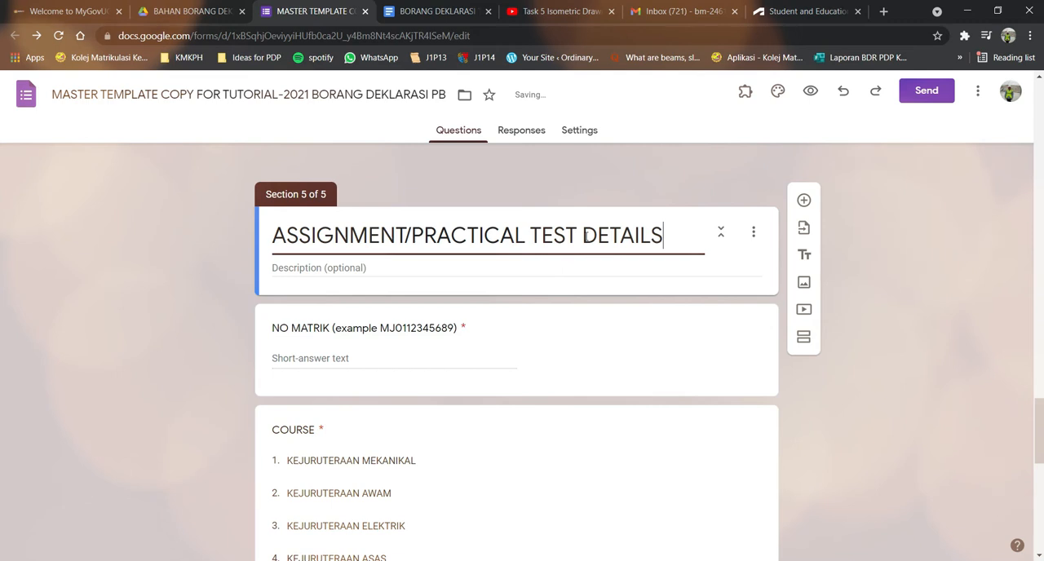
Remove the KEJURUTERAAN MEKANIKAL, KEJURUTERAAN AWAM and KEJURUTERAAN ELEKTRIK options from the COURSE question.
scroll(862, 285, "down", 1)
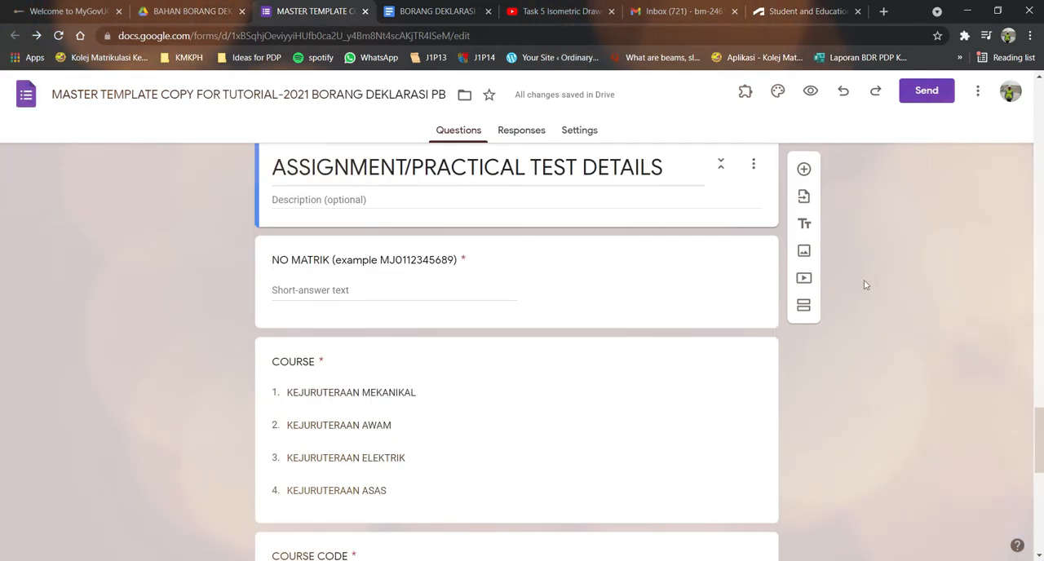
scroll(670, 284, "down", 2)
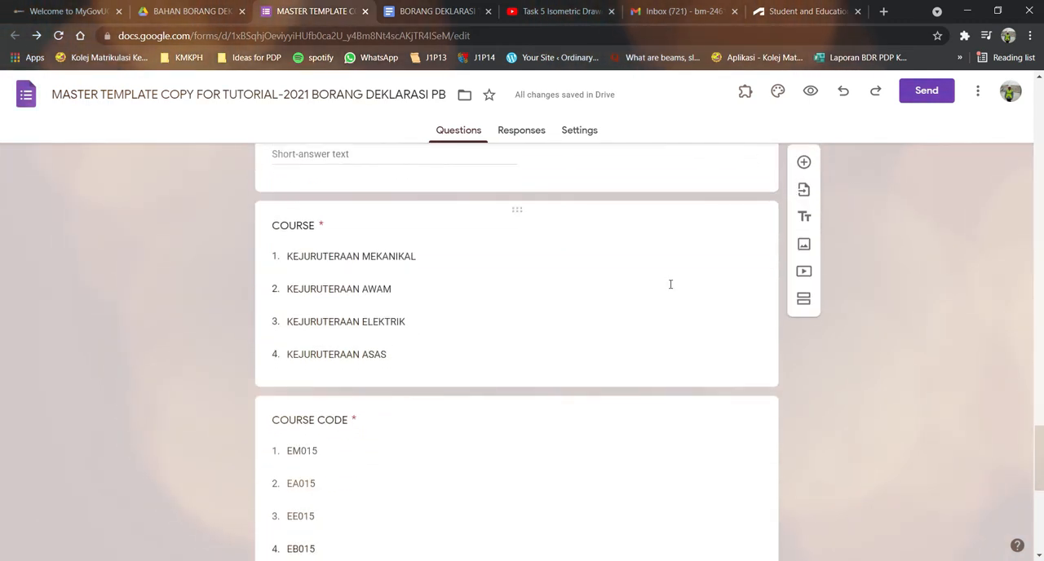
left_click(465, 259)
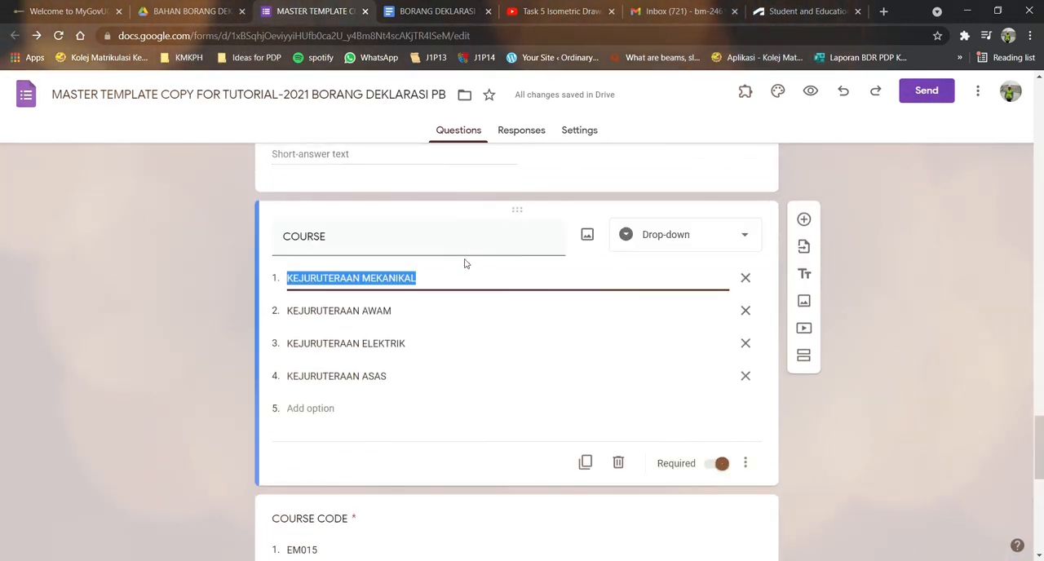
left_click(402, 310)
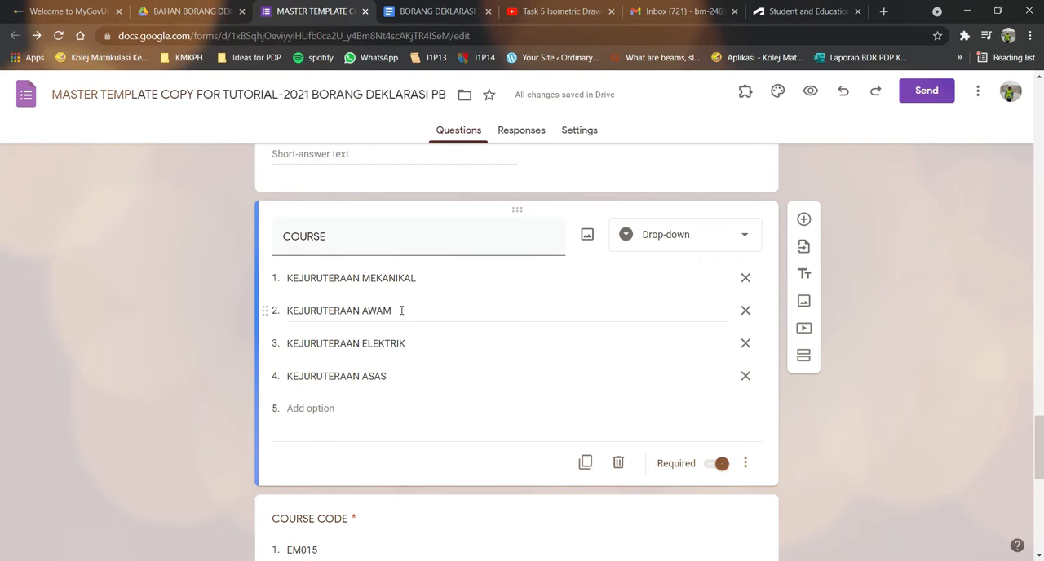
left_click(745, 280)
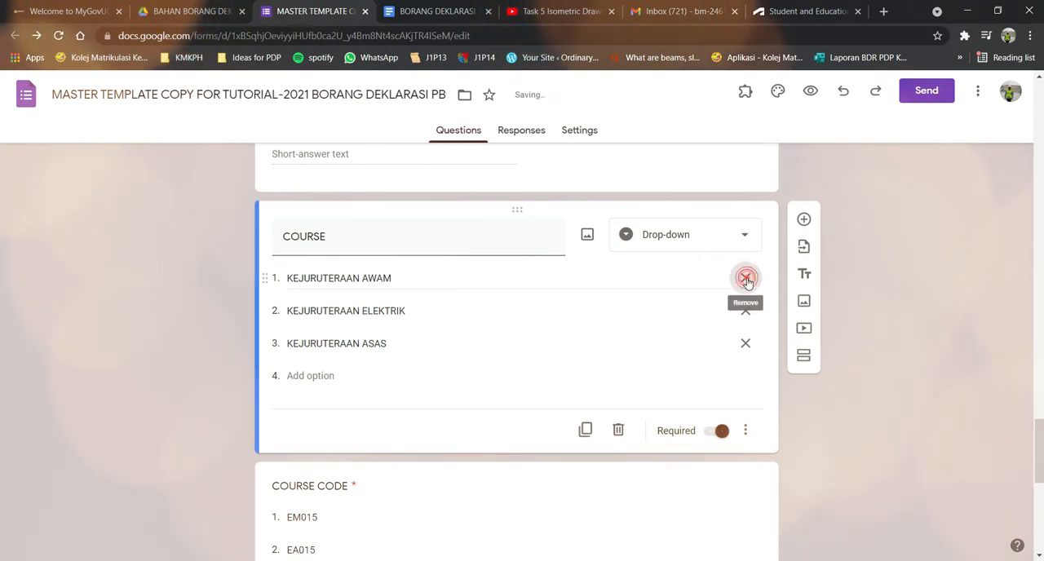
left_click(746, 278)
left_click(746, 278)
left_click(455, 344)
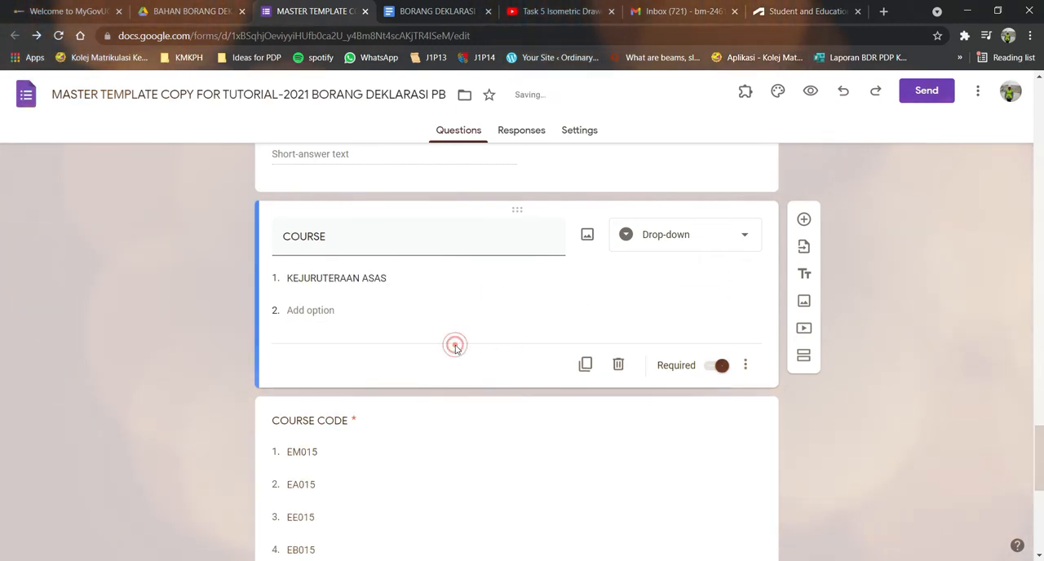
Remove the EM015, EA015 and EE015 options from the COURSE CODE question, keeping only EB015.
scroll(473, 368, "down", 3)
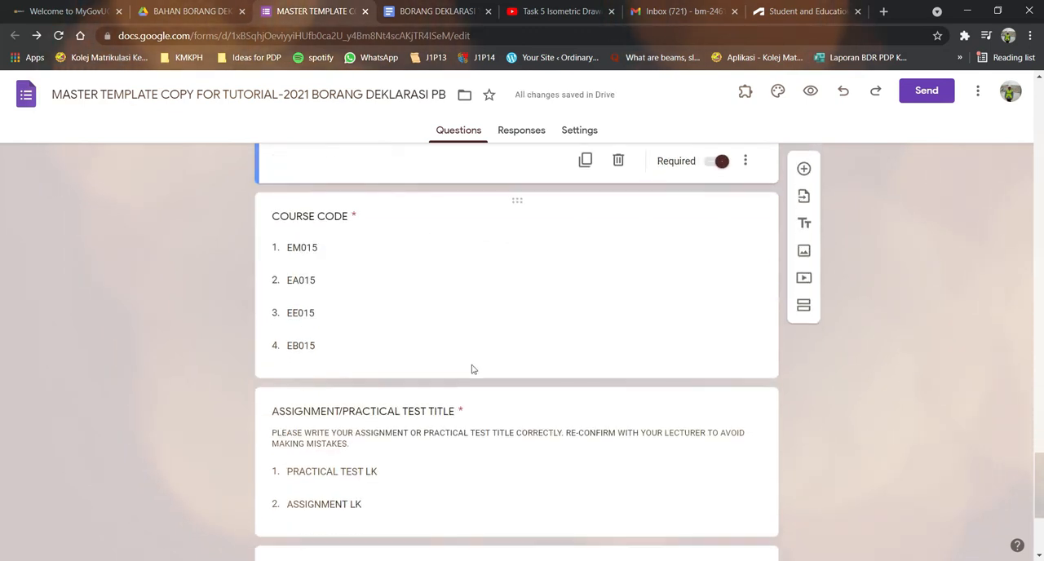
left_click(420, 239)
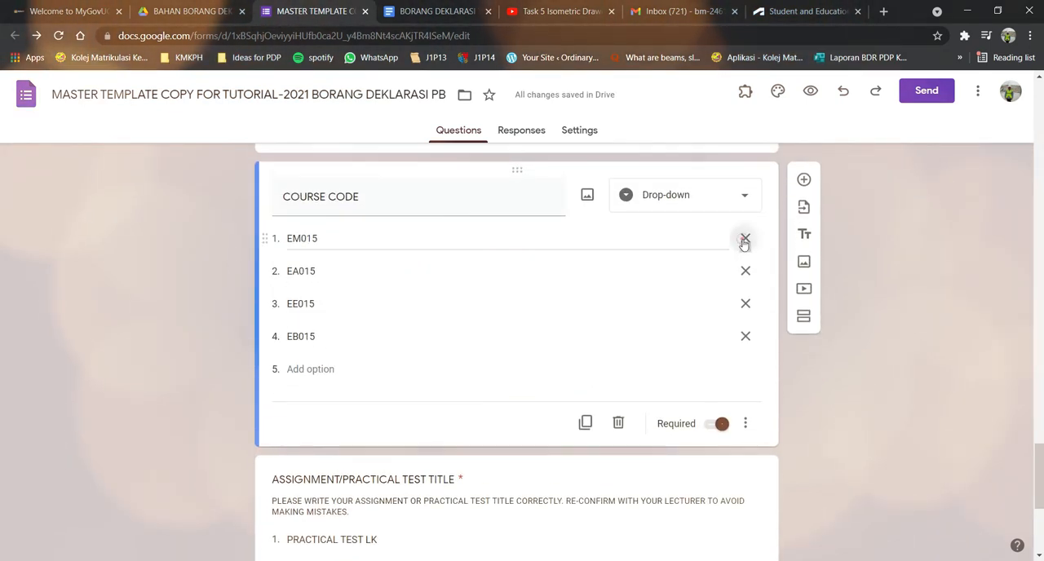
left_click(746, 238)
left_click(745, 238)
left_click(745, 238)
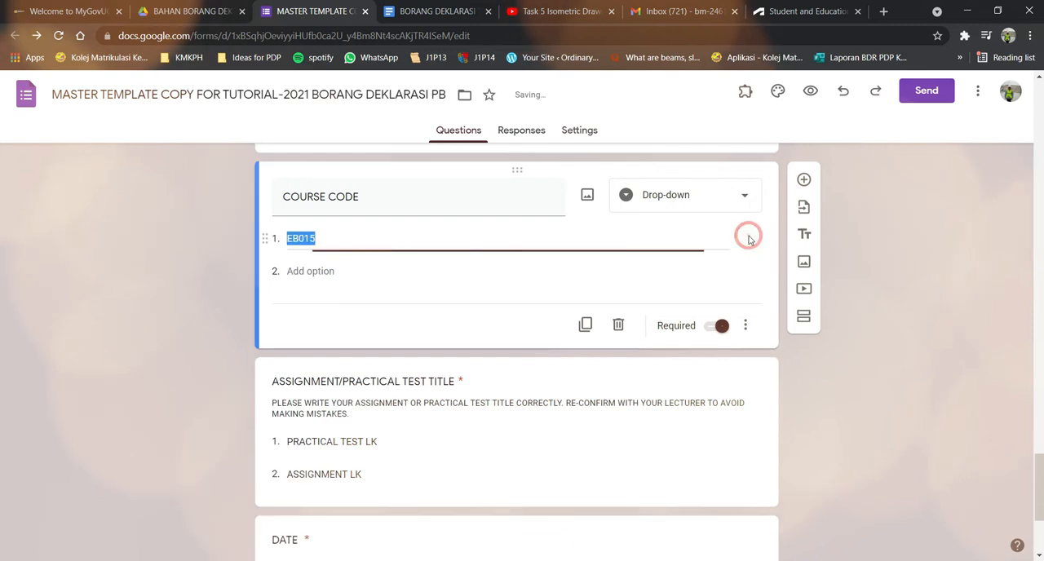
left_click(870, 261)
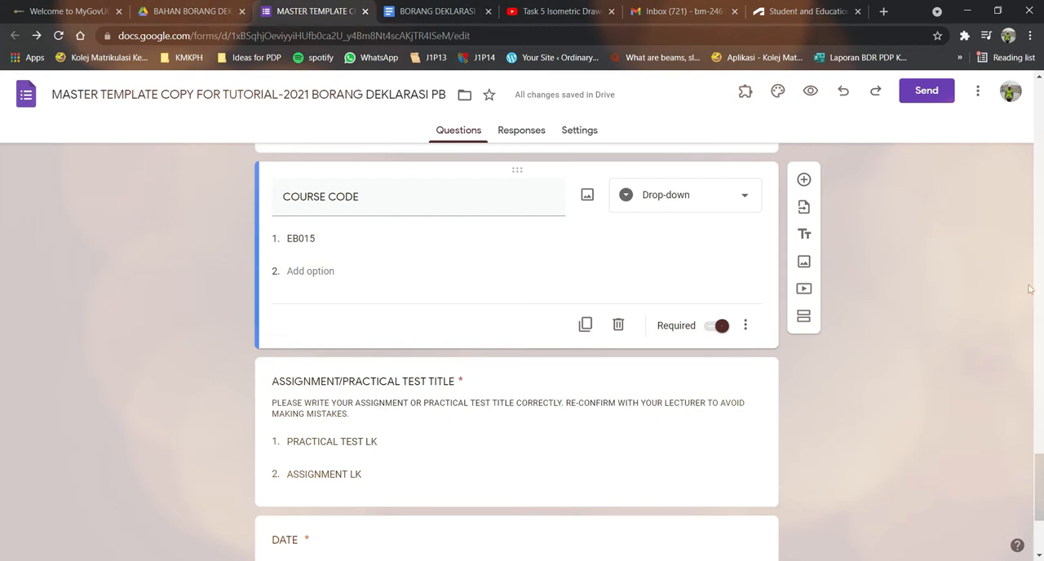
Compare the form's ASSIGNMENT/PRACTICAL TEST TITLE question with the <<ASSIGNMENT TITLE>> placeholder in the BORANG DEKLARASI TEMPLATE document.
scroll(955, 239, "down", 1)
scroll(953, 238, "down", 2)
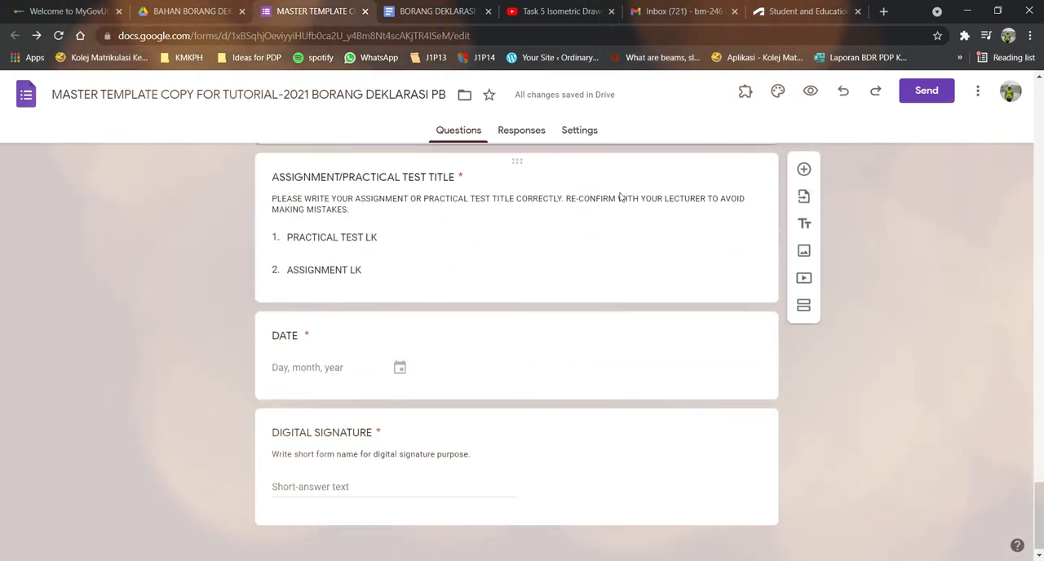
scroll(424, 253, "up", 1)
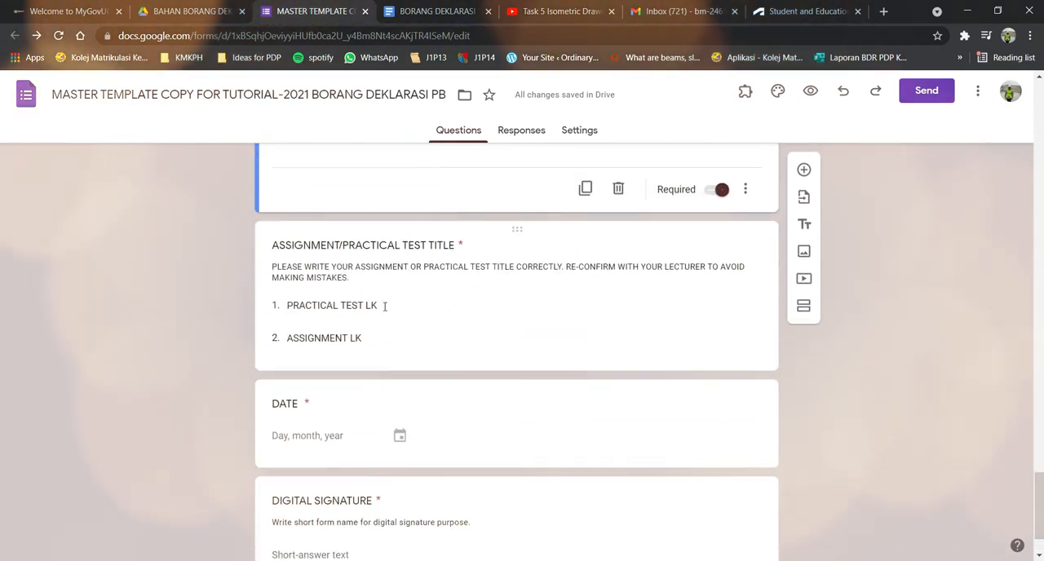
left_click(417, 10)
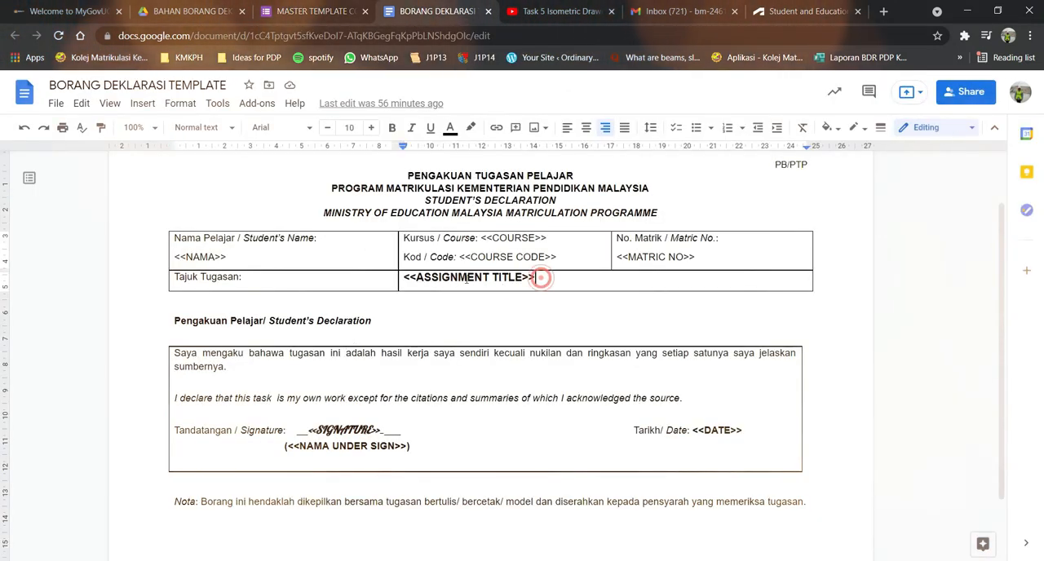
left_click_drag(538, 277, 416, 277)
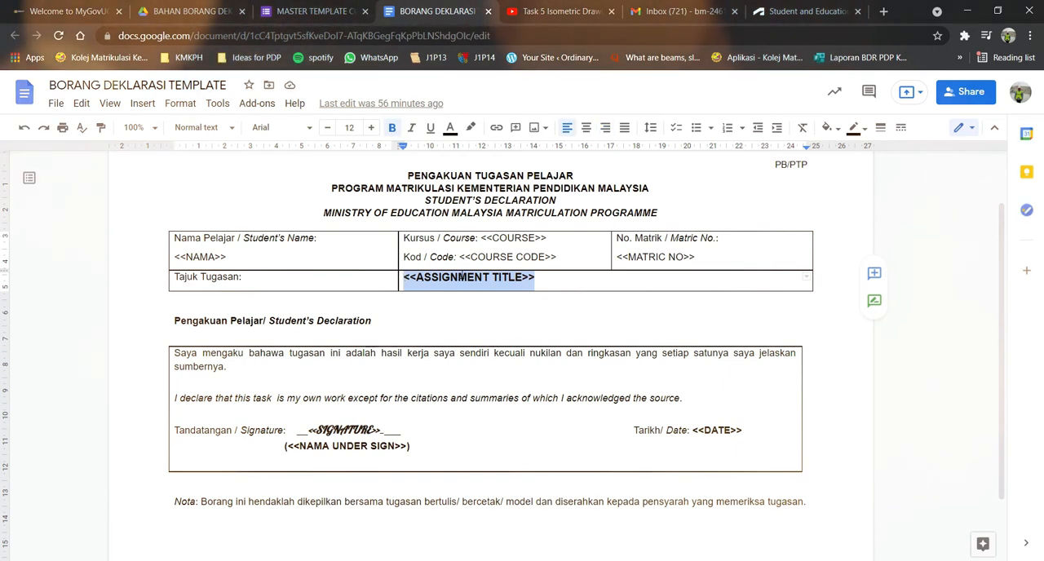
left_click(303, 11)
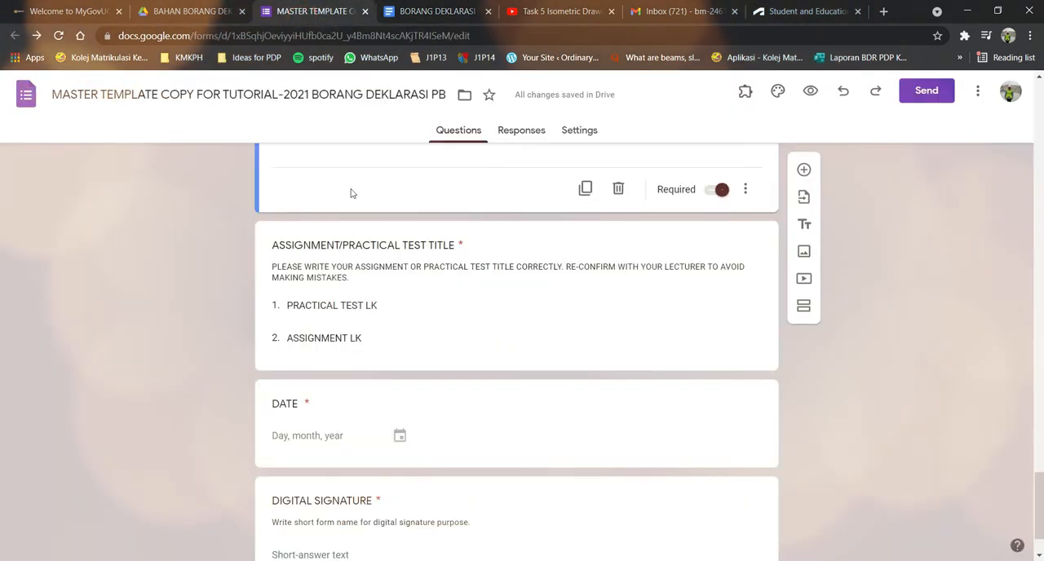
Rename the first option of the ASSIGNMENT/PRACTICAL TEST TITLE question as PRACTICAL TEST ENGINEERING DRAWING (ORTHOGRAPHIC).
scroll(366, 235, "down", 2)
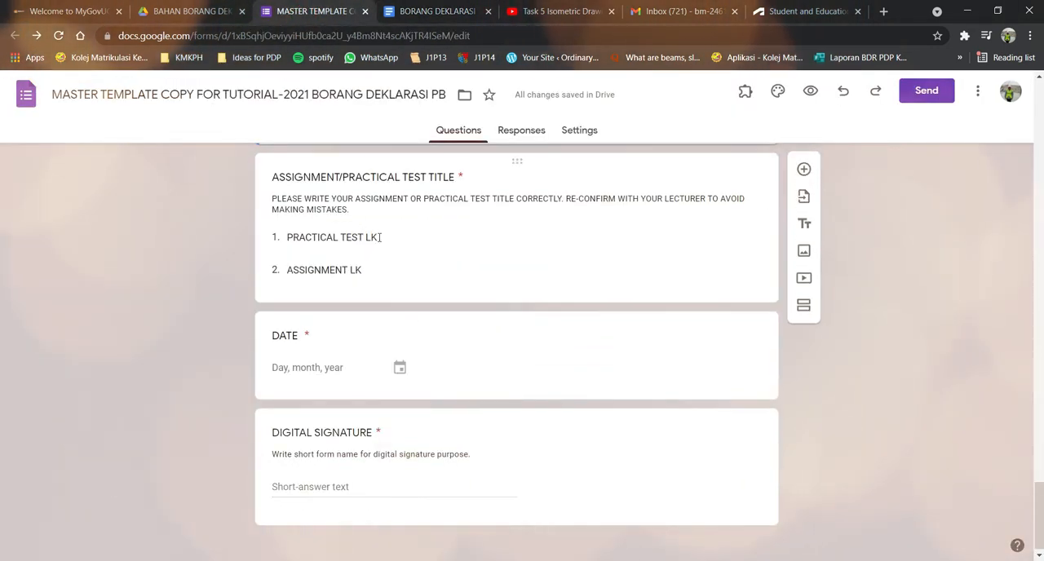
left_click(370, 237)
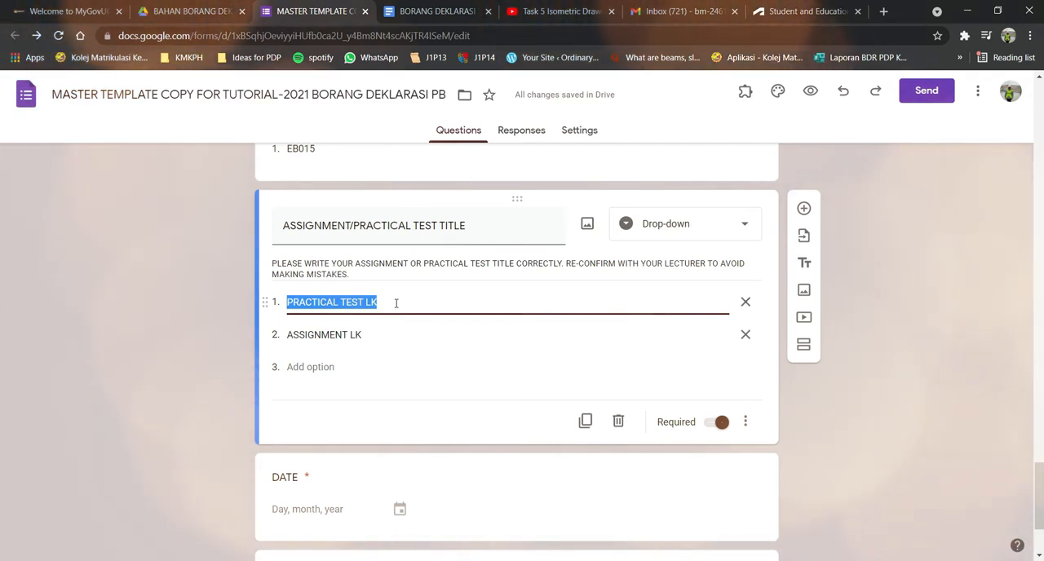
left_click(396, 303)
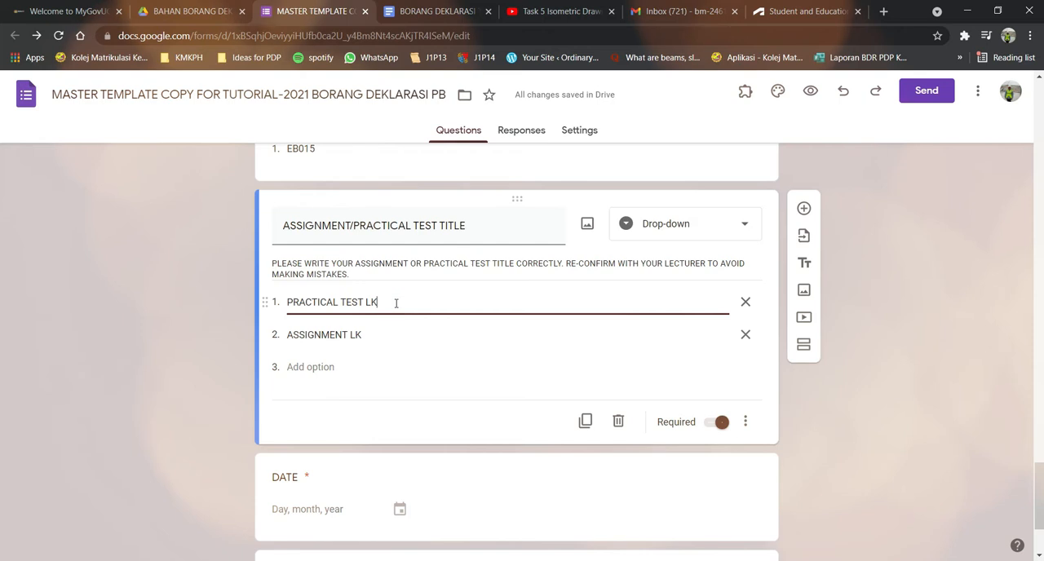
type("ENGIN")
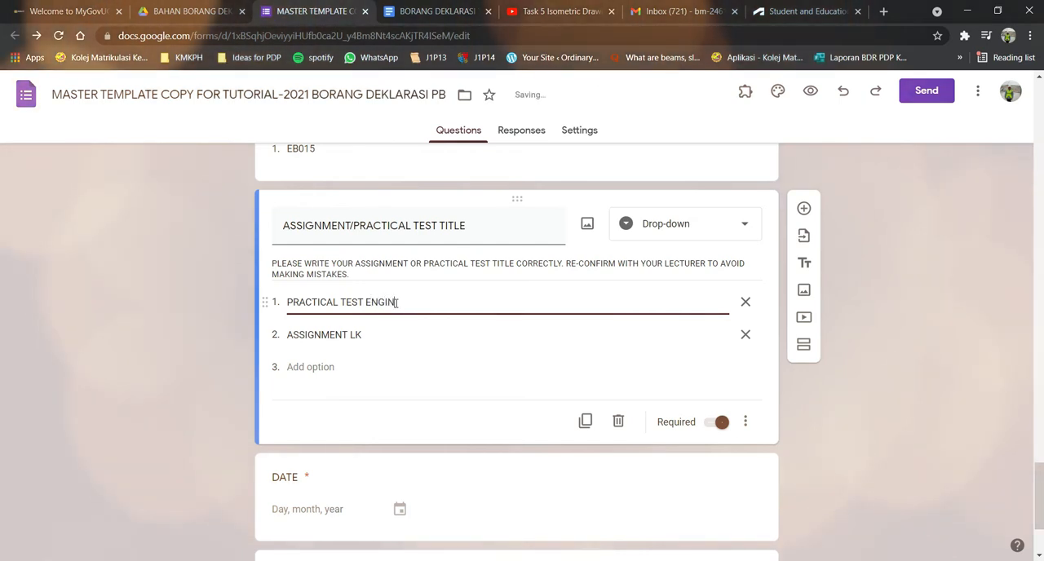
type("EERING DRAWING ")
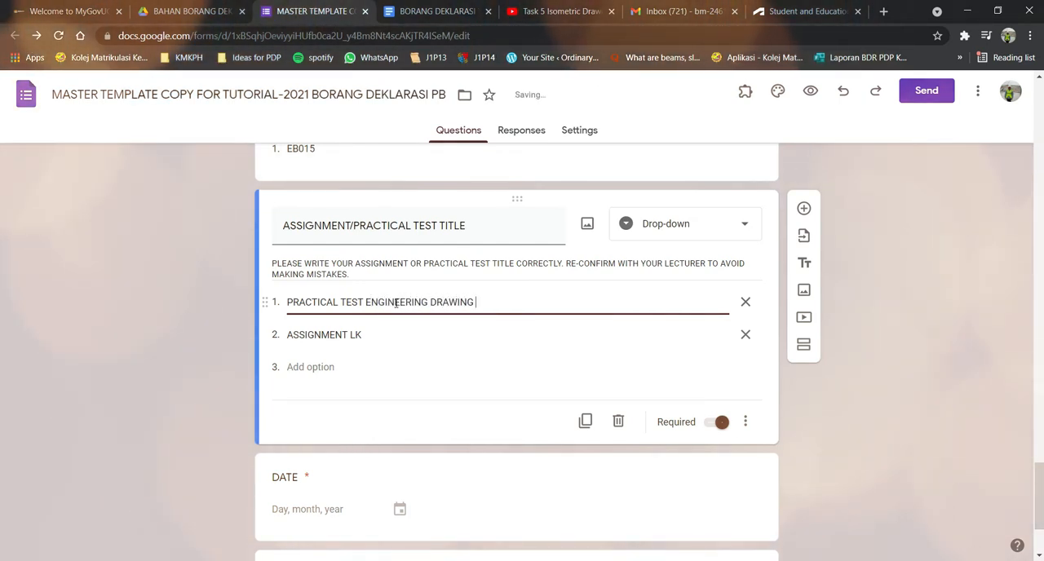
type("(")
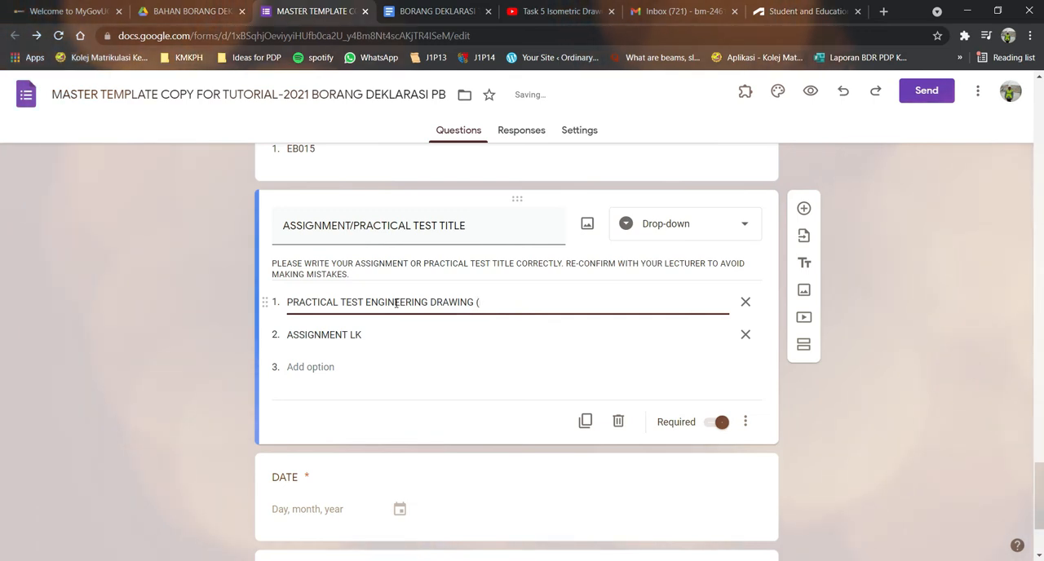
type("ORTHO")
type("GRAPHIC)")
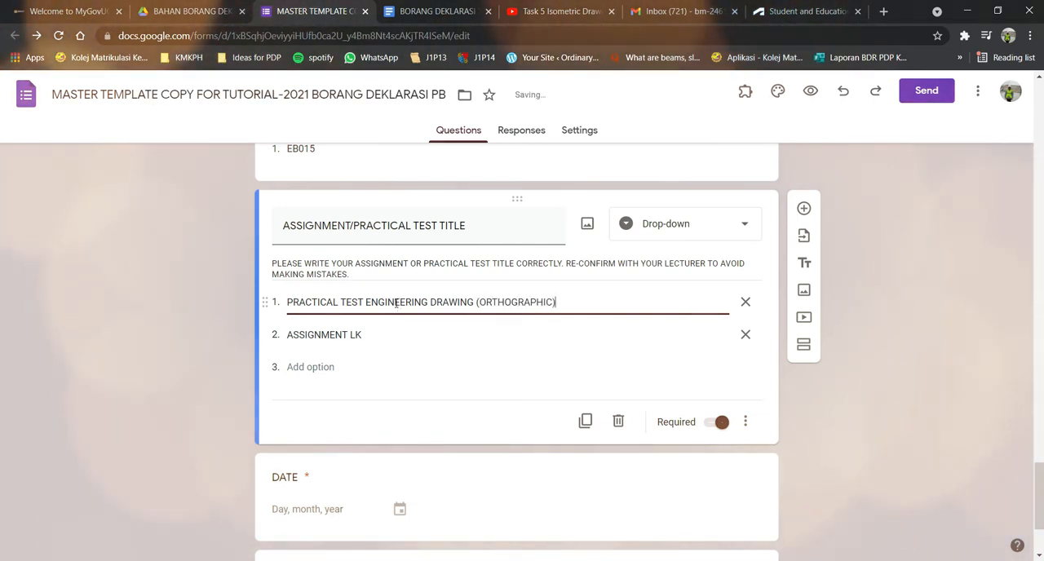
left_click(374, 334)
left_click(372, 334)
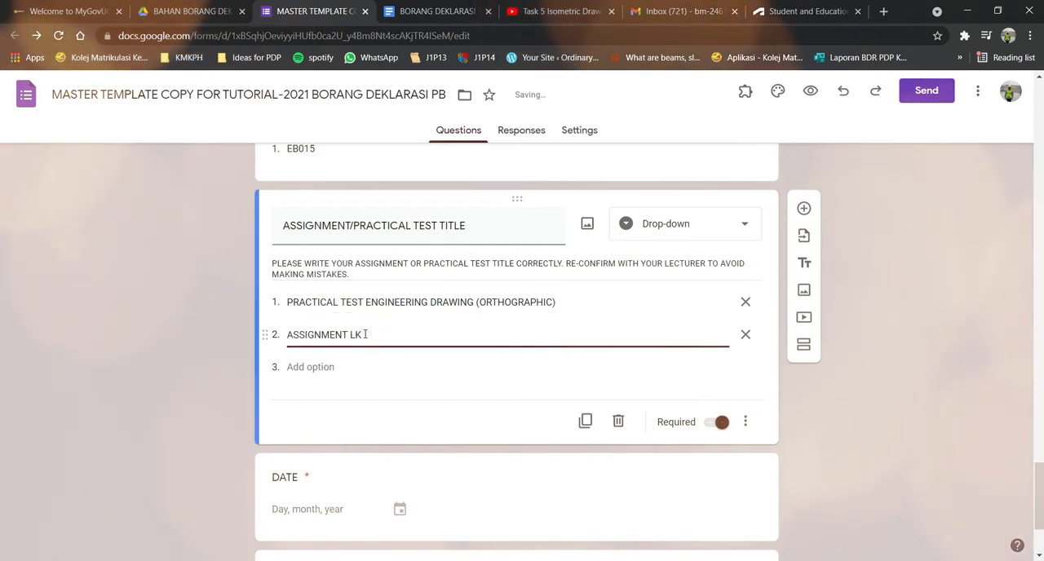
type("EN")
key("BackSpace")
key("BackSpace")
key("BackSpace")
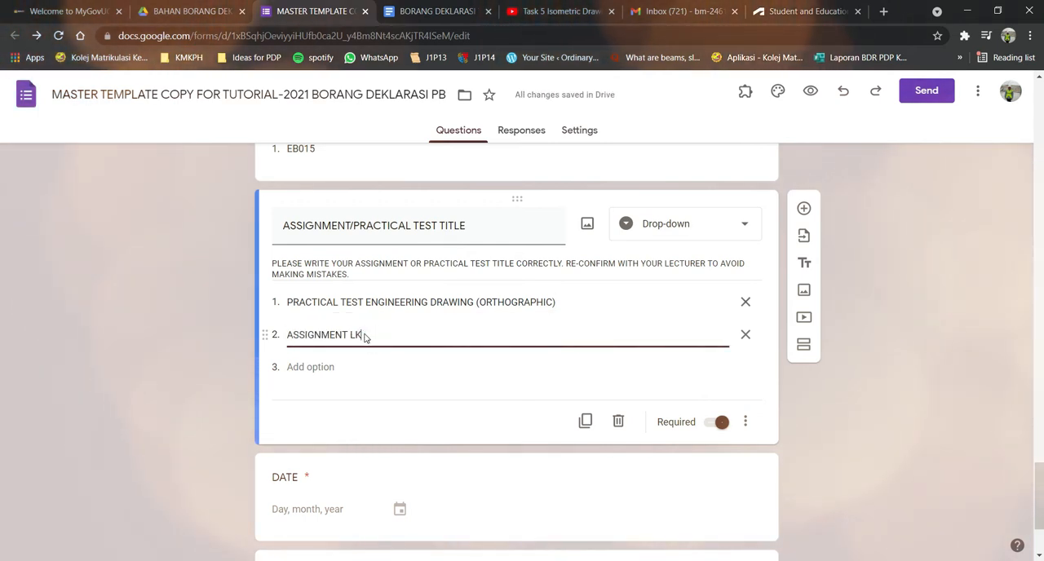
left_click(491, 426)
Review the DATE question and the DIGITAL SIGNATURE question with its description.
scroll(491, 426, "down", 2)
left_click(455, 333)
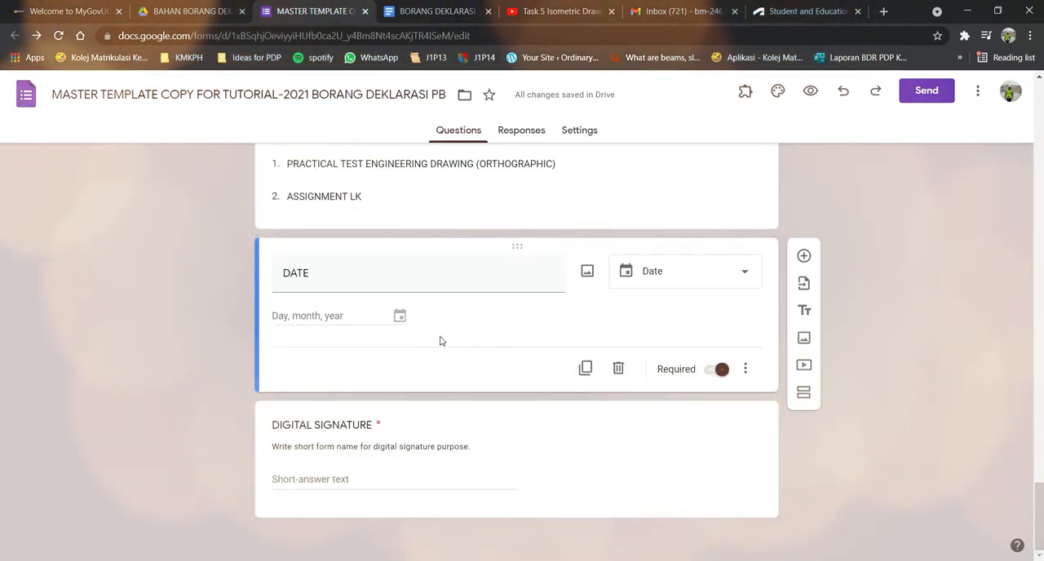
left_click(398, 317)
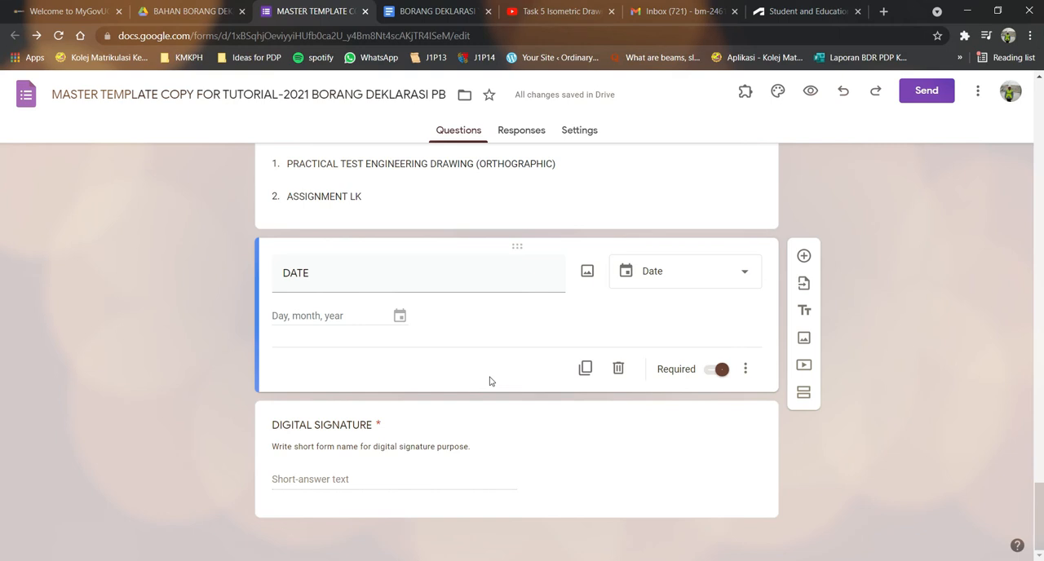
left_click(449, 425)
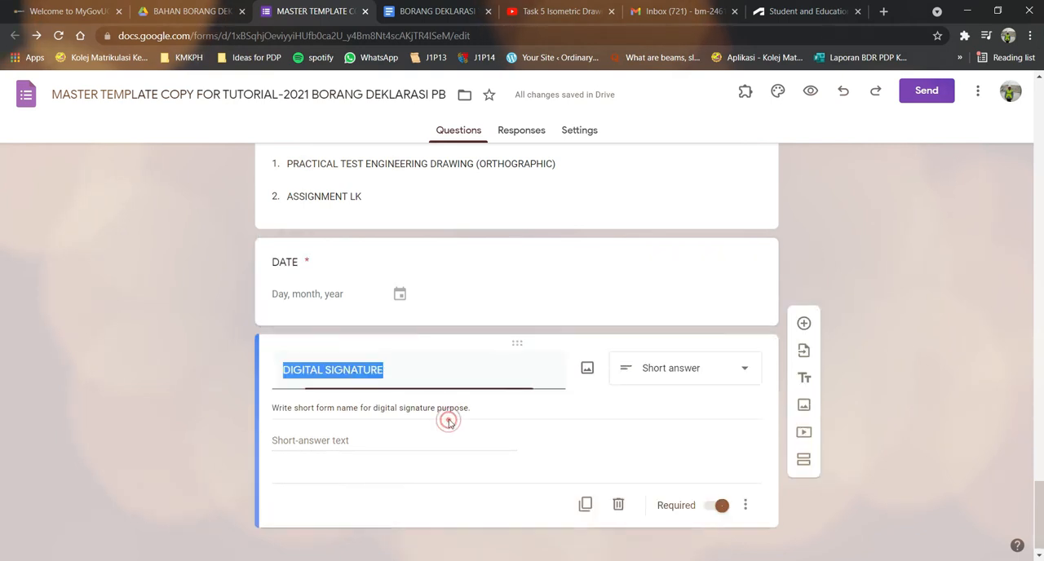
triple_click(544, 410)
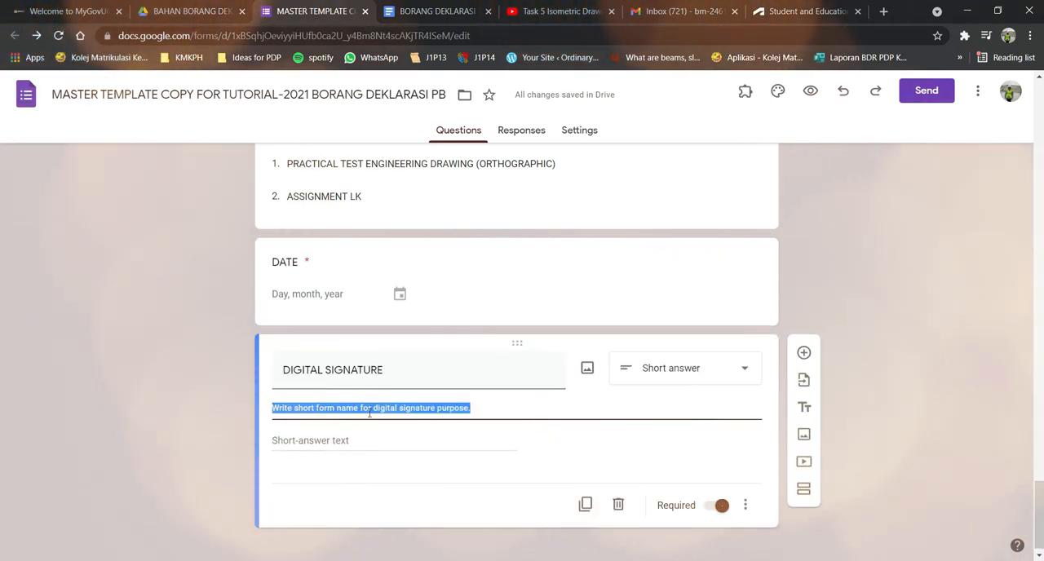
left_click(525, 433)
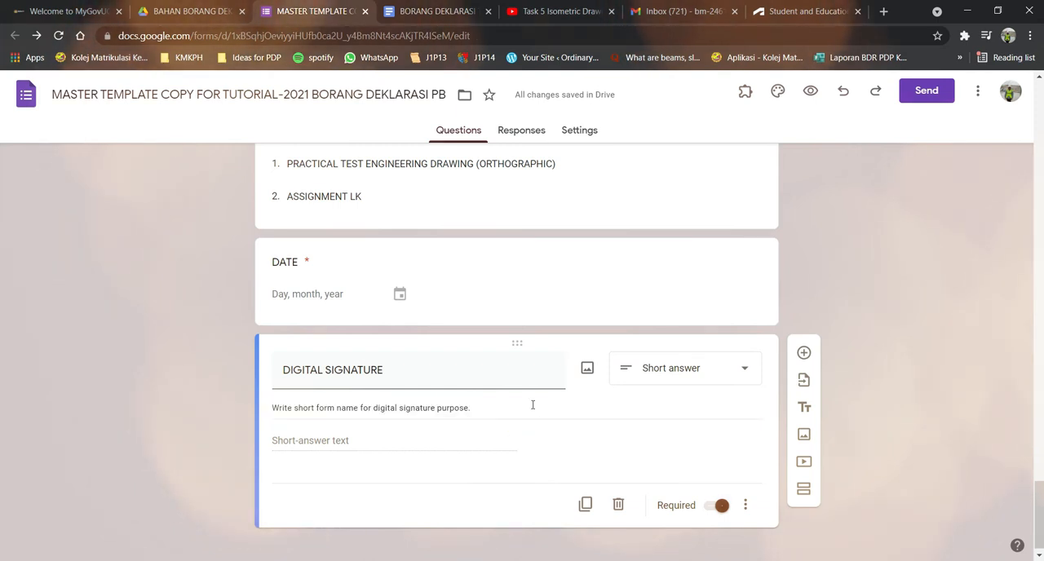
Switch to the BORANG DEKLARASI TEMPLATE document and check the font of the <<SIGNATURE>> placeholder.
left_click(438, 12)
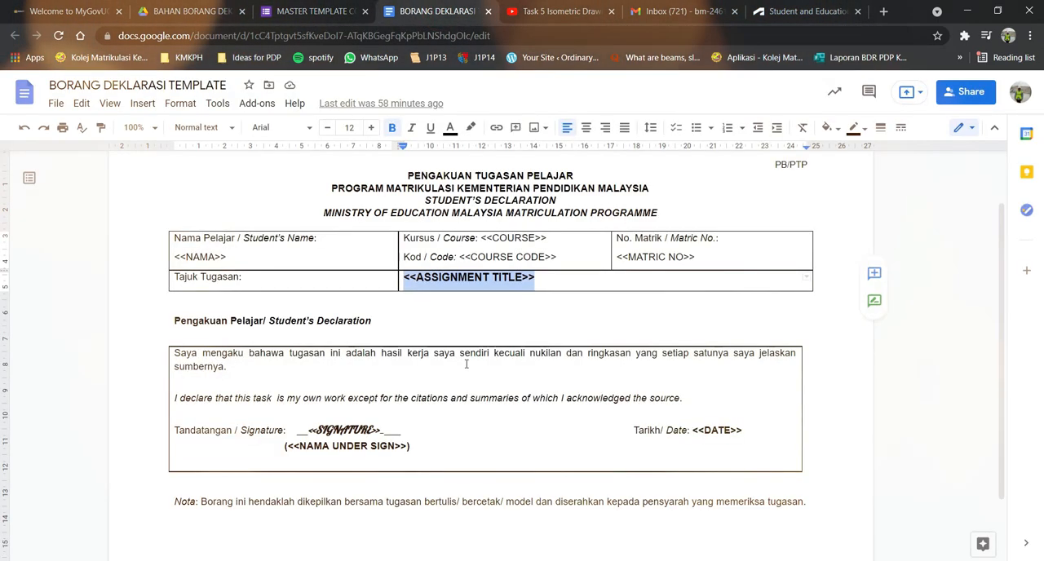
left_click(426, 428)
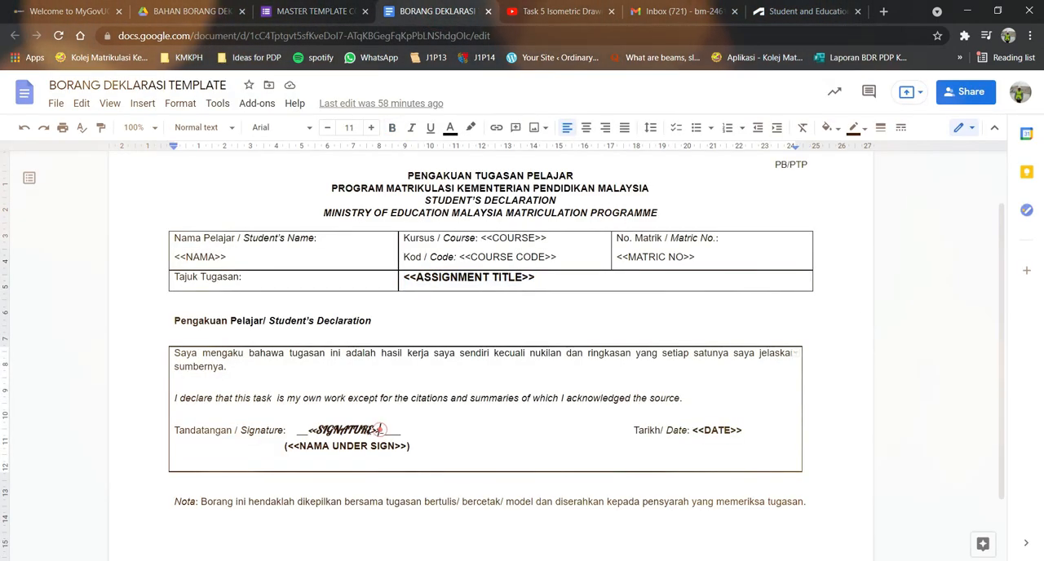
left_click_drag(380, 430, 308, 430)
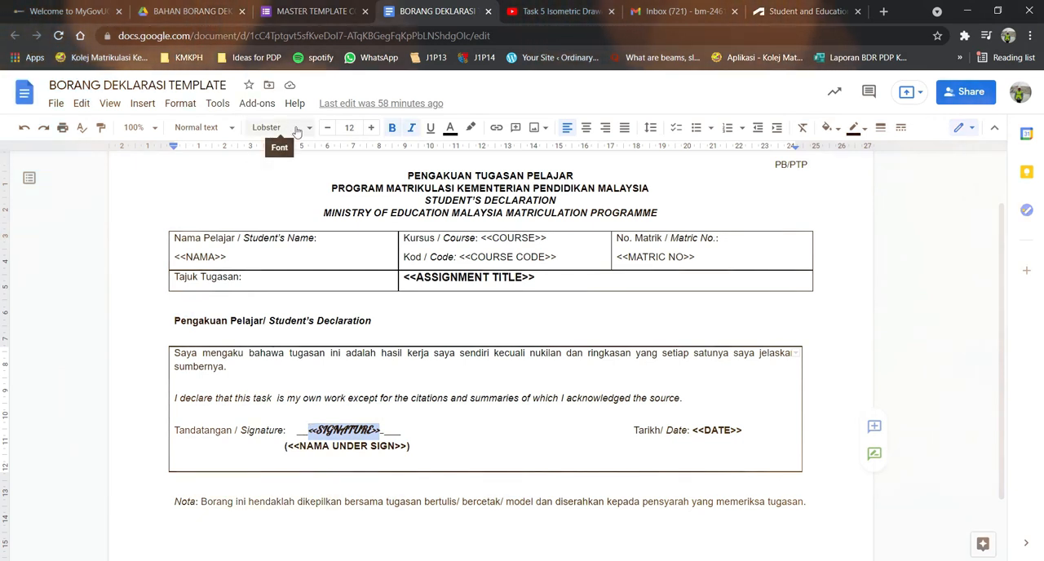
left_click(458, 447)
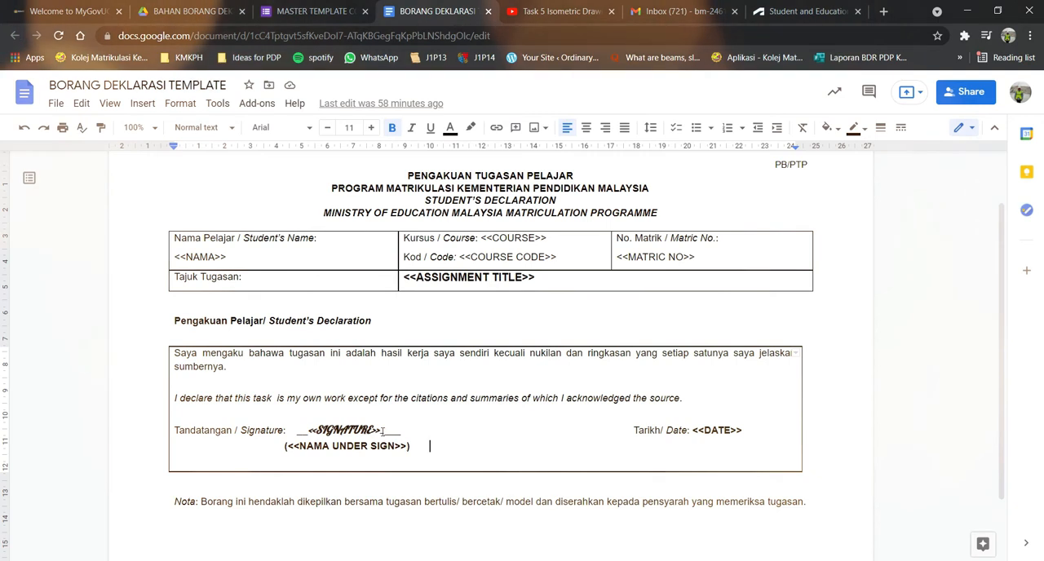
Change the font of the <<SIGNATURE>> placeholder to Arial.
left_click_drag(382, 433, 307, 432)
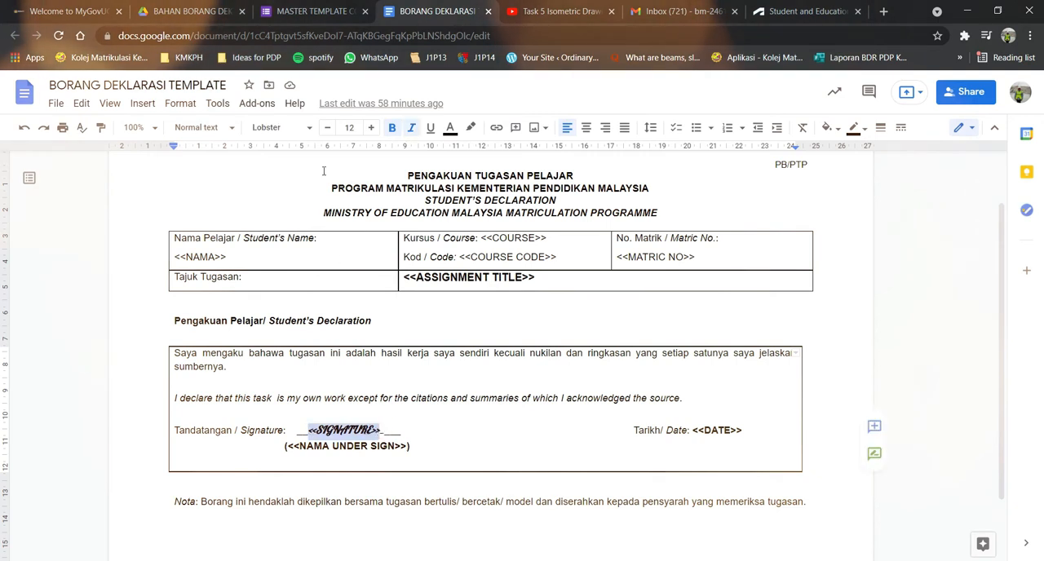
left_click(306, 129)
left_click(295, 231)
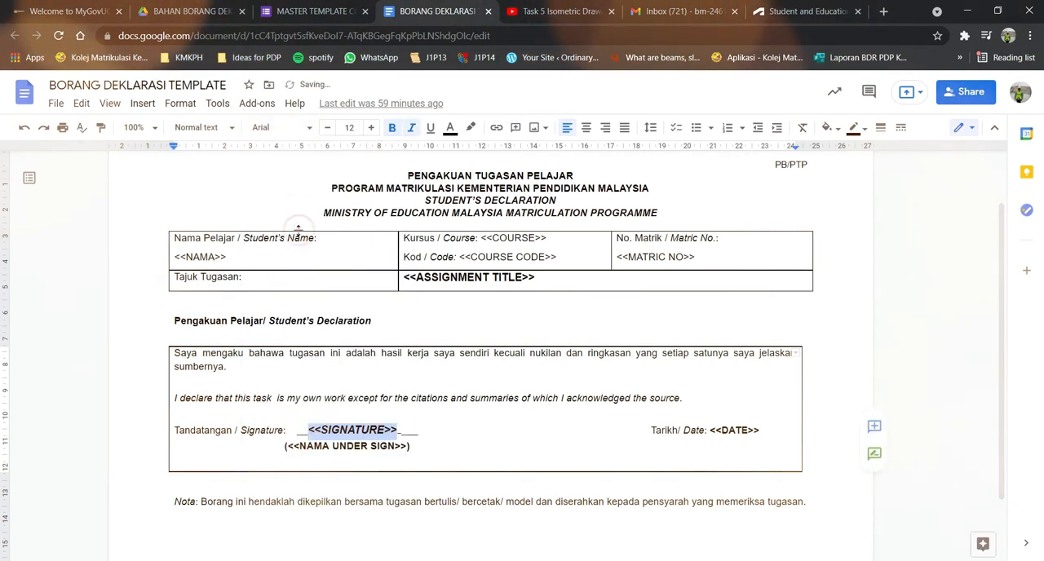
left_click(477, 452)
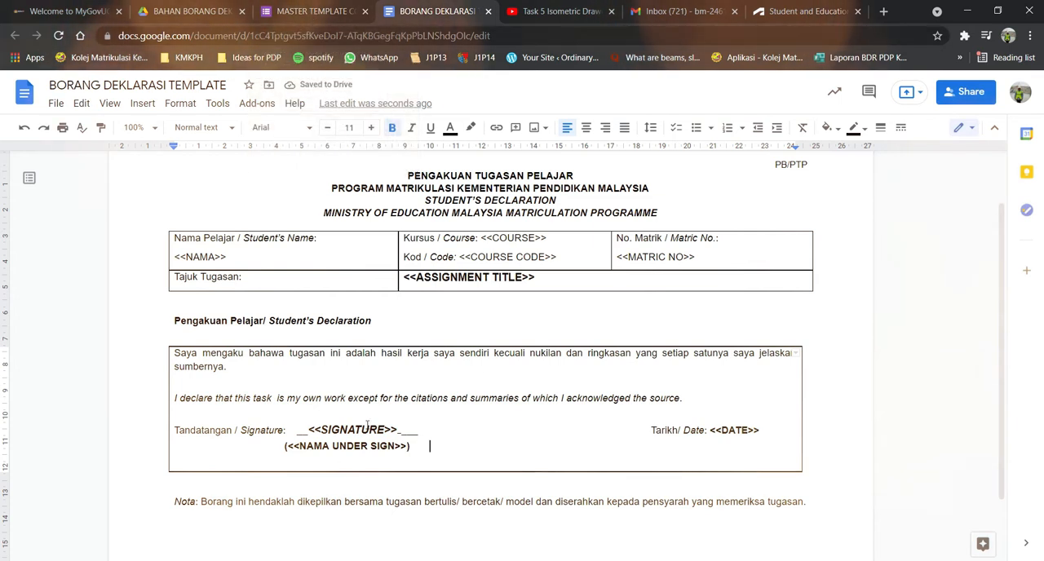
Set the font of the <<SIGNATURE>> placeholder and the underscore after it to Lobster.
left_click(399, 430)
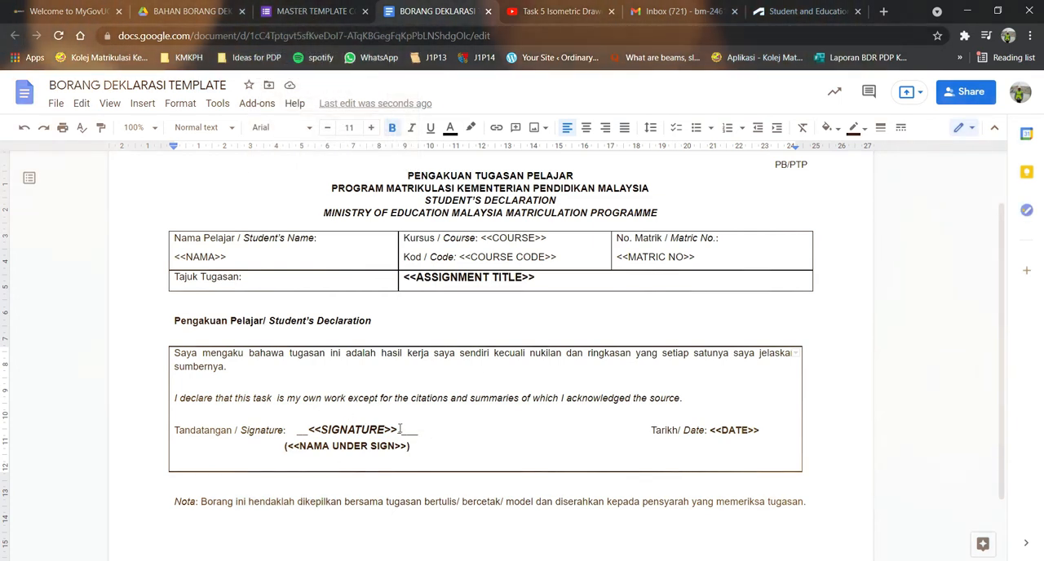
left_click_drag(402, 430, 309, 430)
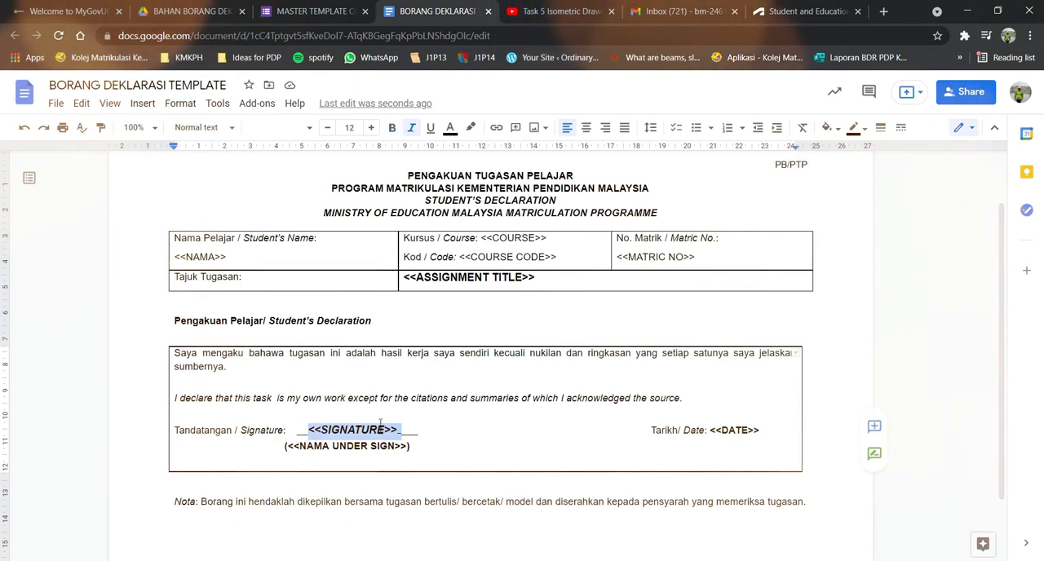
left_click(301, 133)
left_click(295, 228)
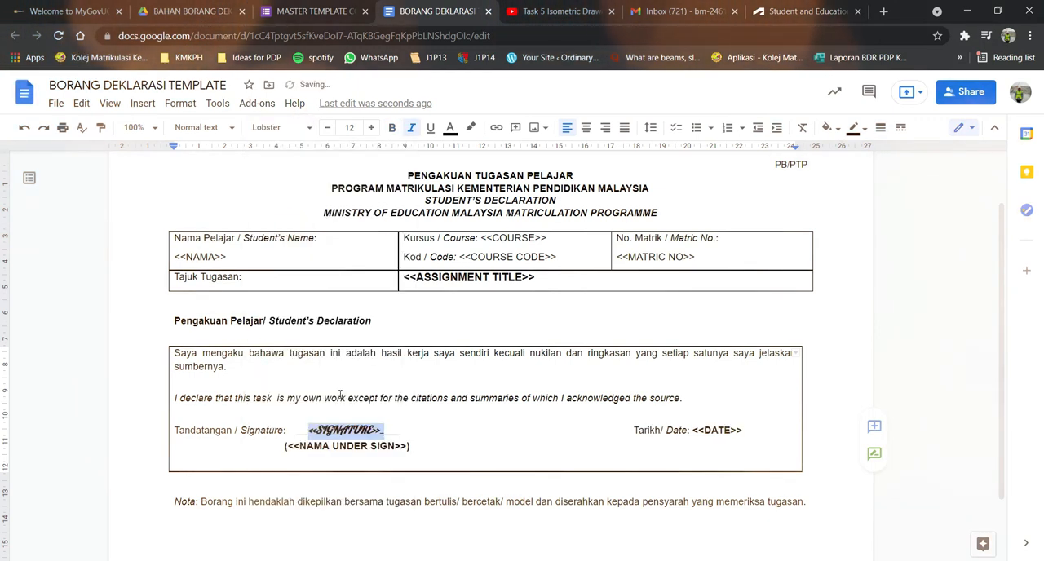
left_click(386, 430)
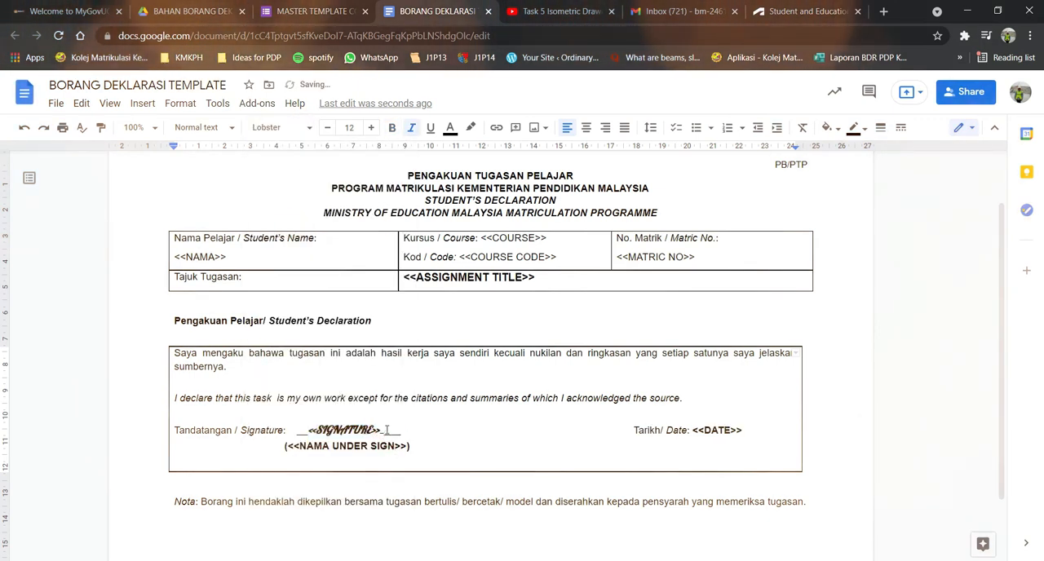
left_click(584, 432)
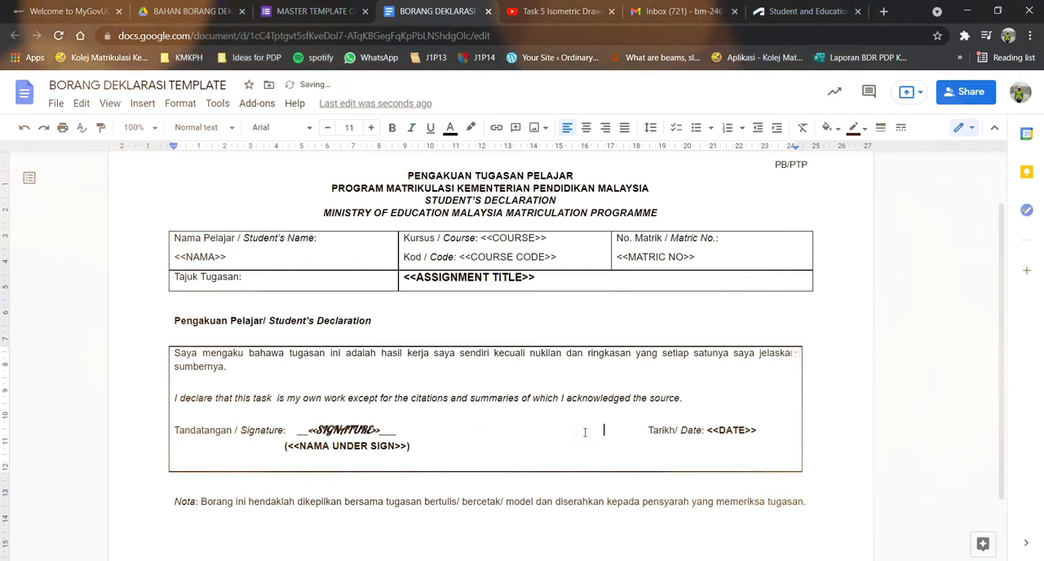
Make the <<NAMA>>, <<COURSE CODE>> and <<COURSE>> placeholders in the declaration table bold.
left_click(548, 318)
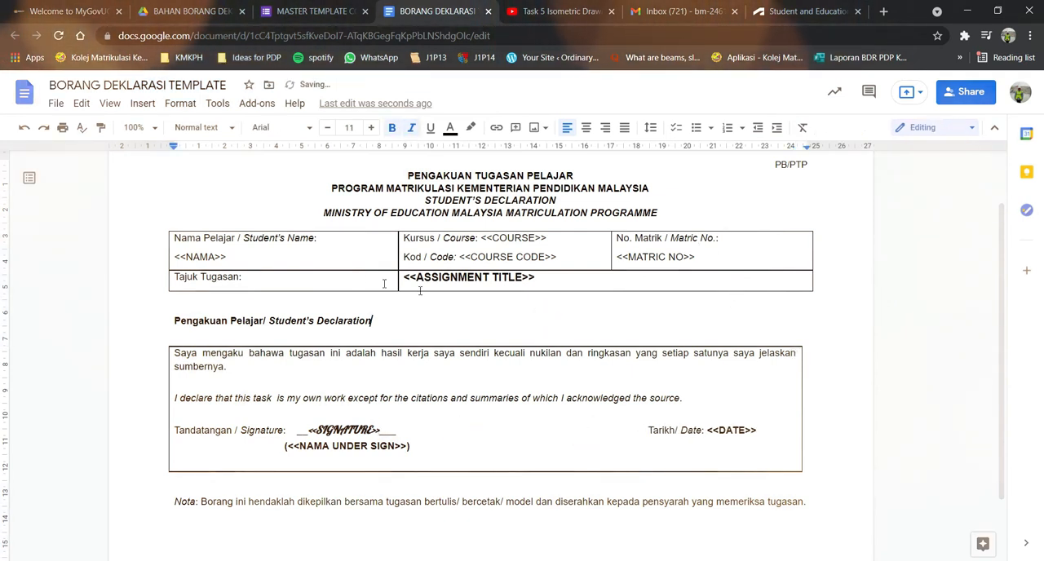
left_click_drag(226, 257, 174, 257)
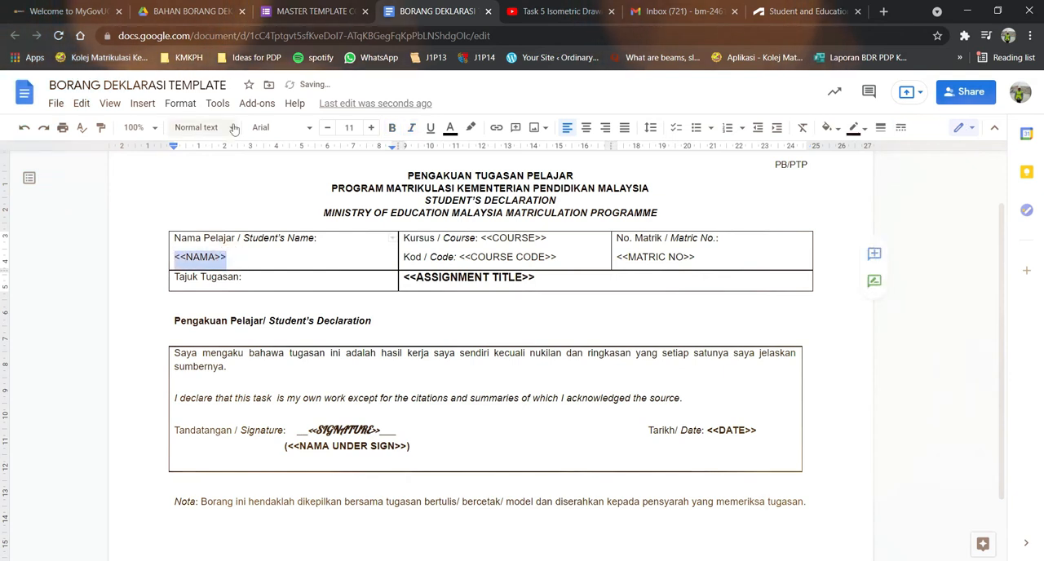
left_click(392, 127)
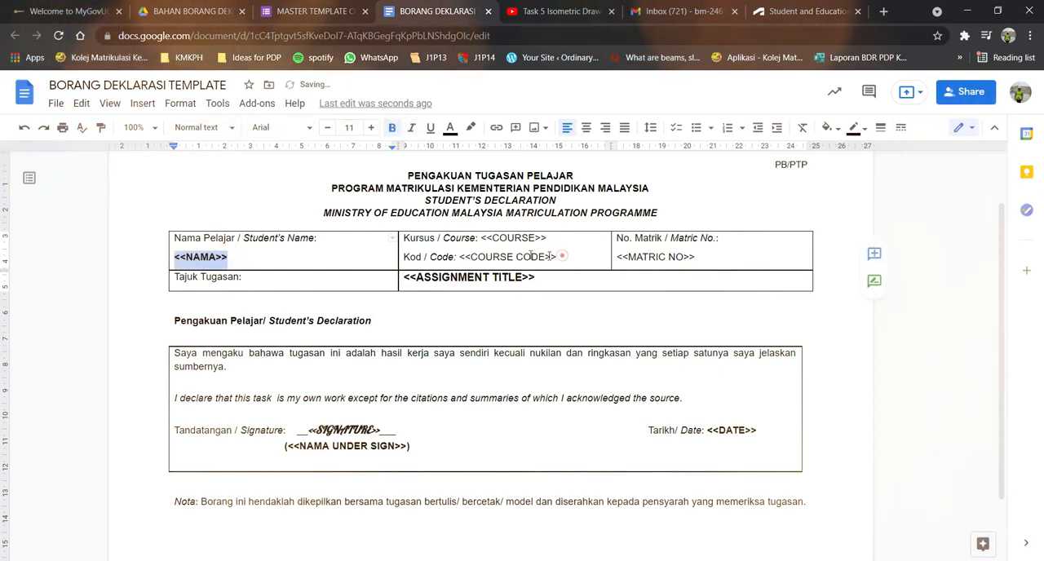
left_click_drag(556, 257, 458, 255)
key("ctrl+b")
left_click_drag(543, 237, 481, 237)
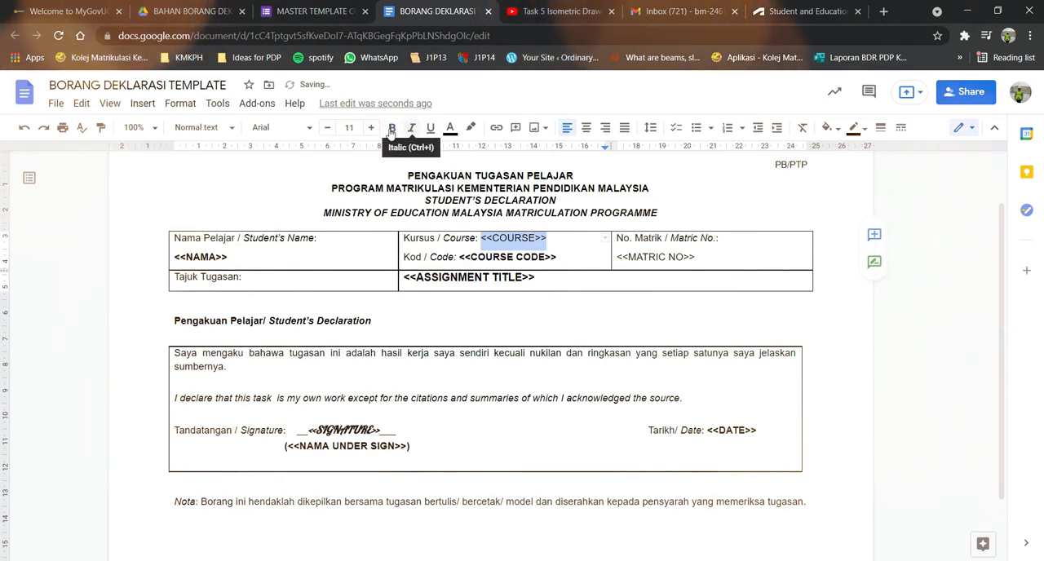
left_click(392, 128)
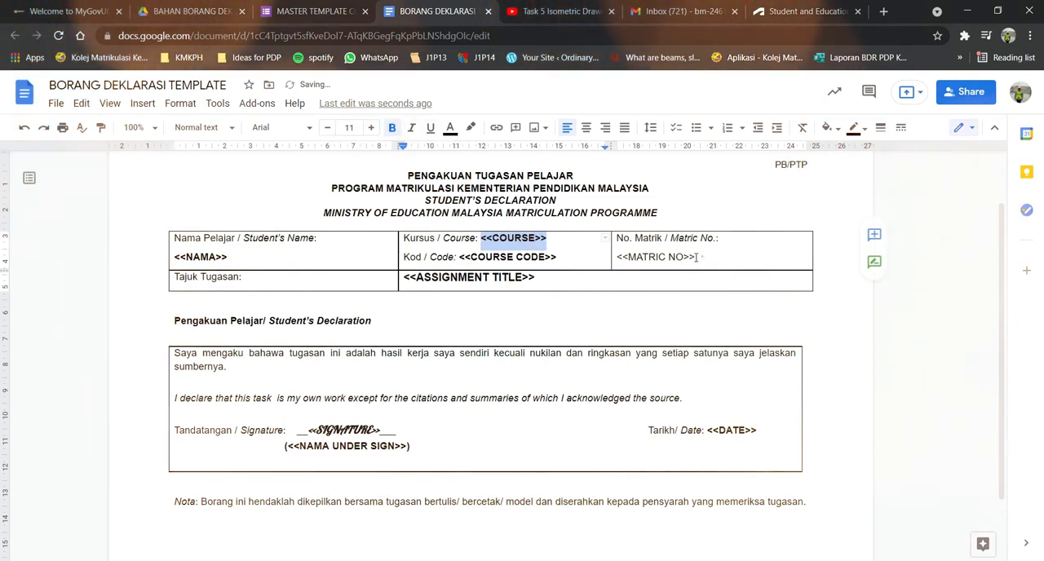
Make the <<MATRIC NO>> placeholder bold at font size 12, and check the form's DIGITAL SIGNATURE question.
left_click_drag(696, 257, 617, 258)
left_click(392, 129)
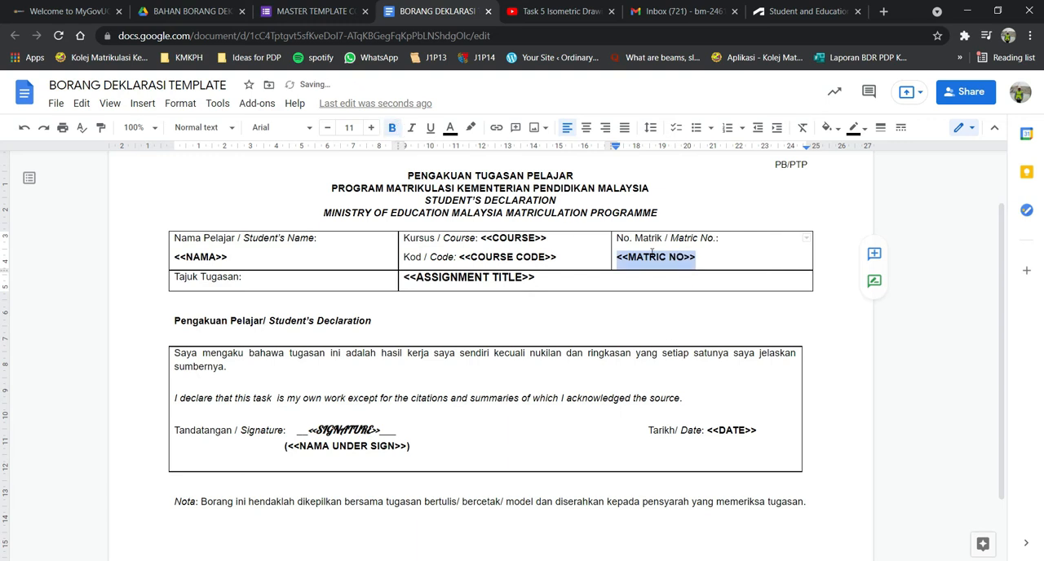
left_click(371, 128)
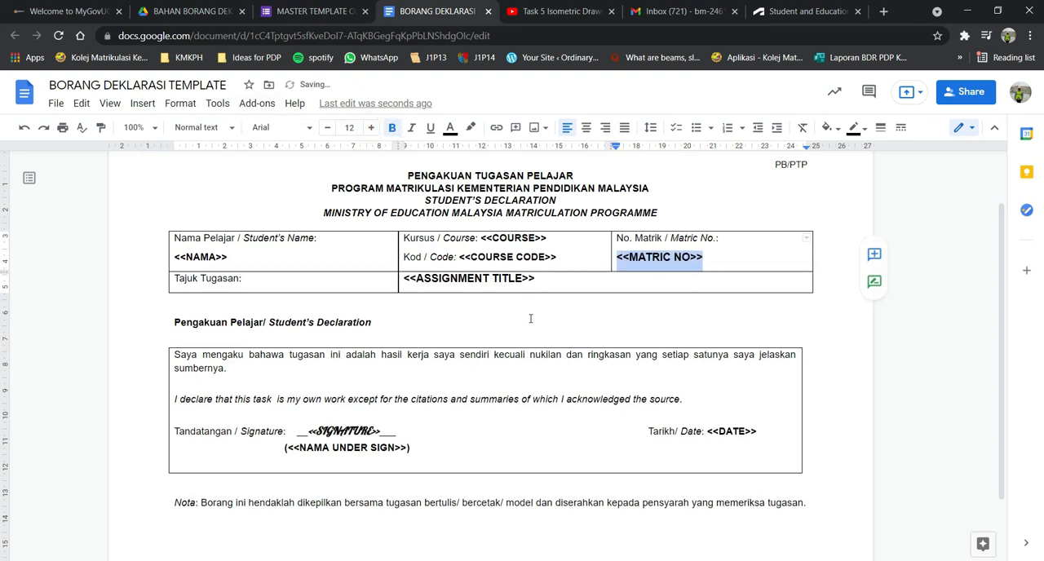
left_click(760, 332)
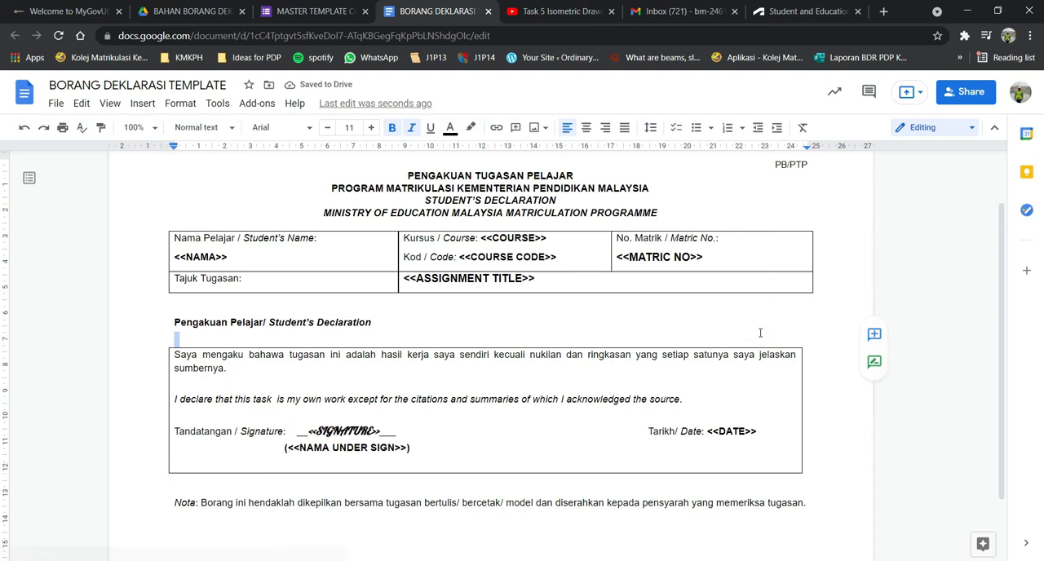
left_click(323, 10)
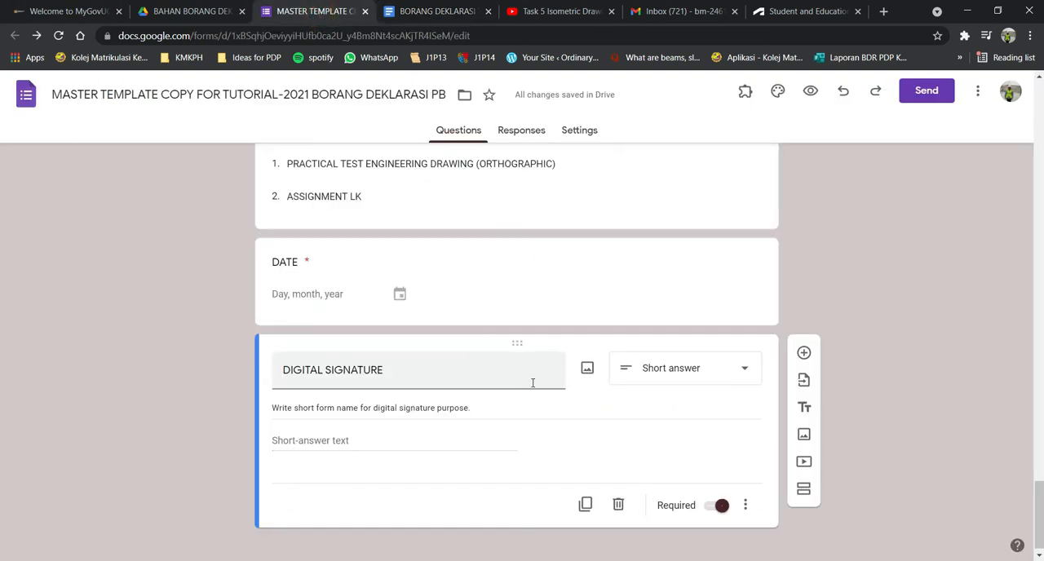
left_click(412, 8)
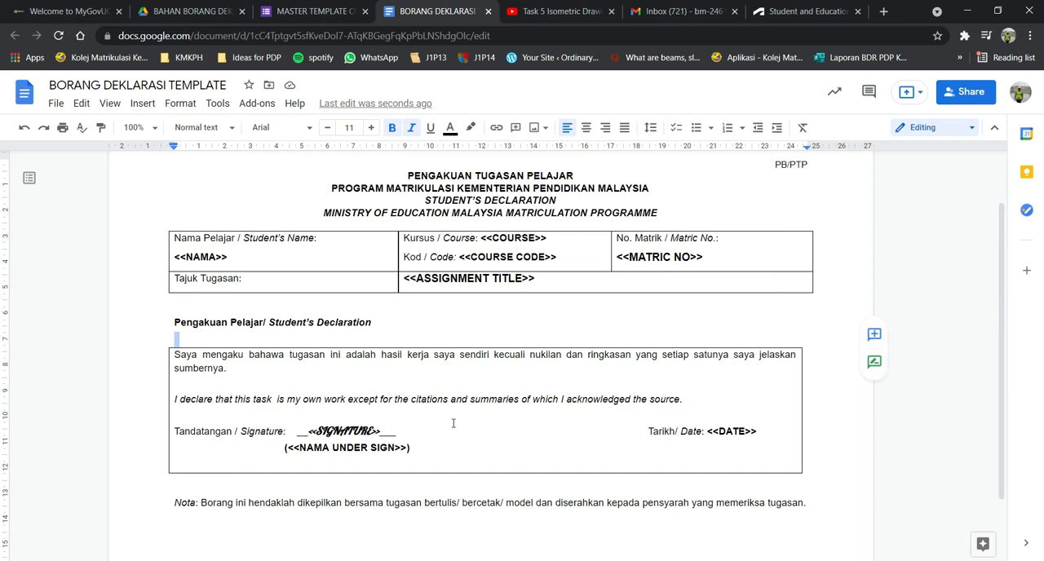
Set the font size of the <<NAMA>>, <<COURSE CODE>> and <<COURSE>> placeholders to 12.
left_click_drag(236, 256, 176, 261)
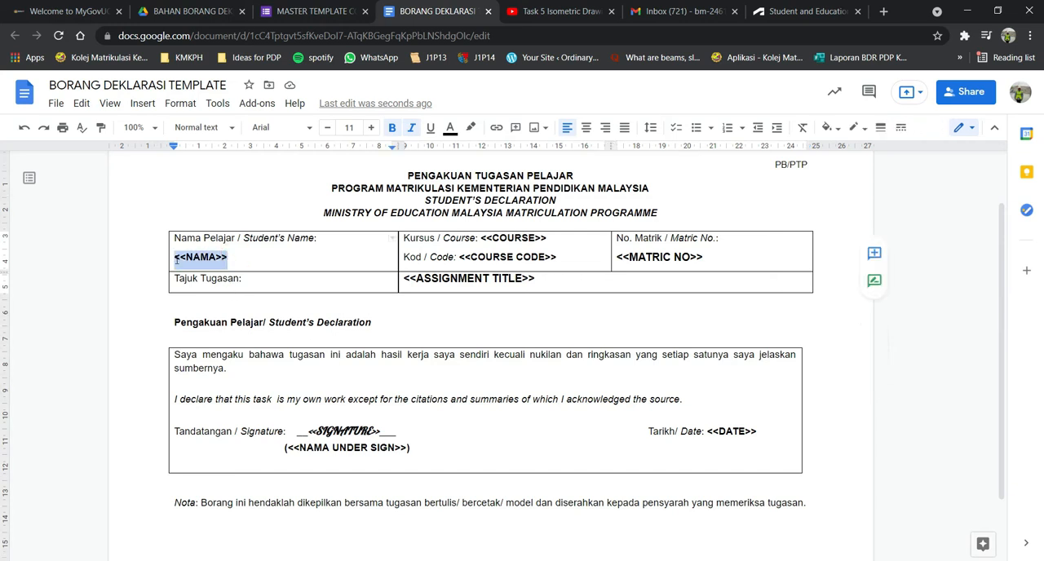
left_click(372, 127)
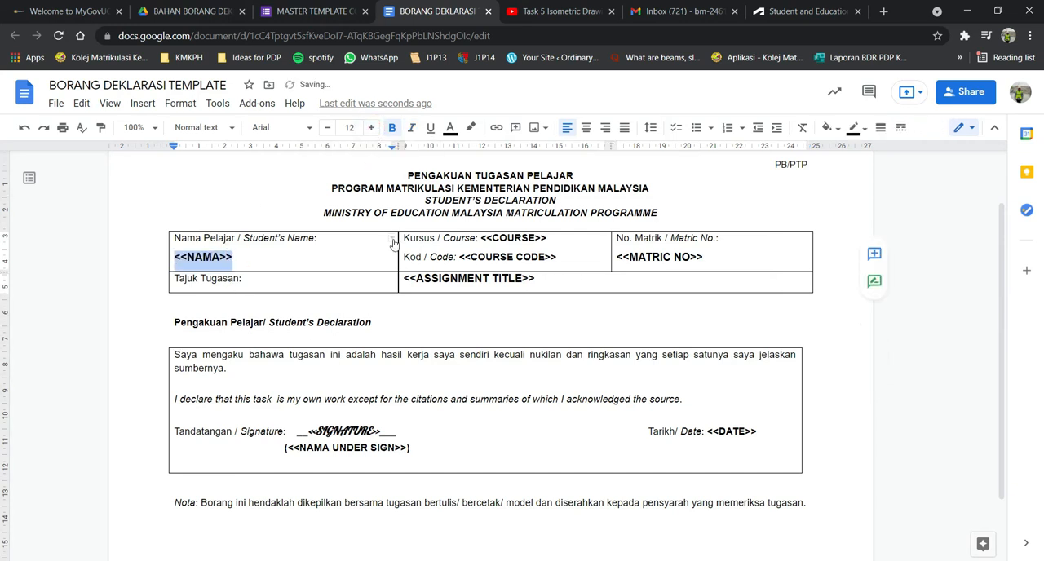
left_click_drag(563, 256, 462, 254)
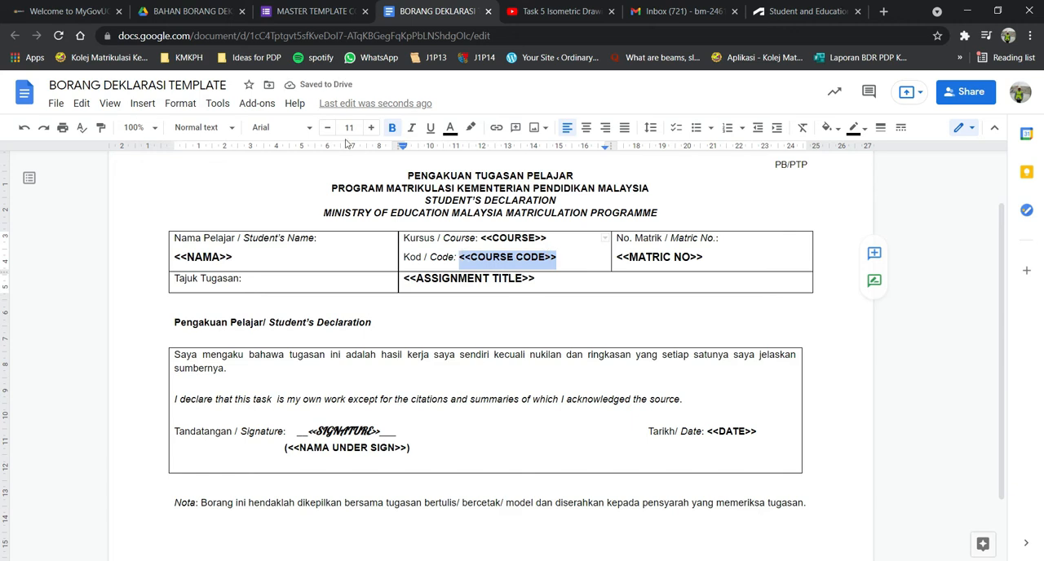
left_click(371, 127)
left_click_drag(557, 238, 486, 237)
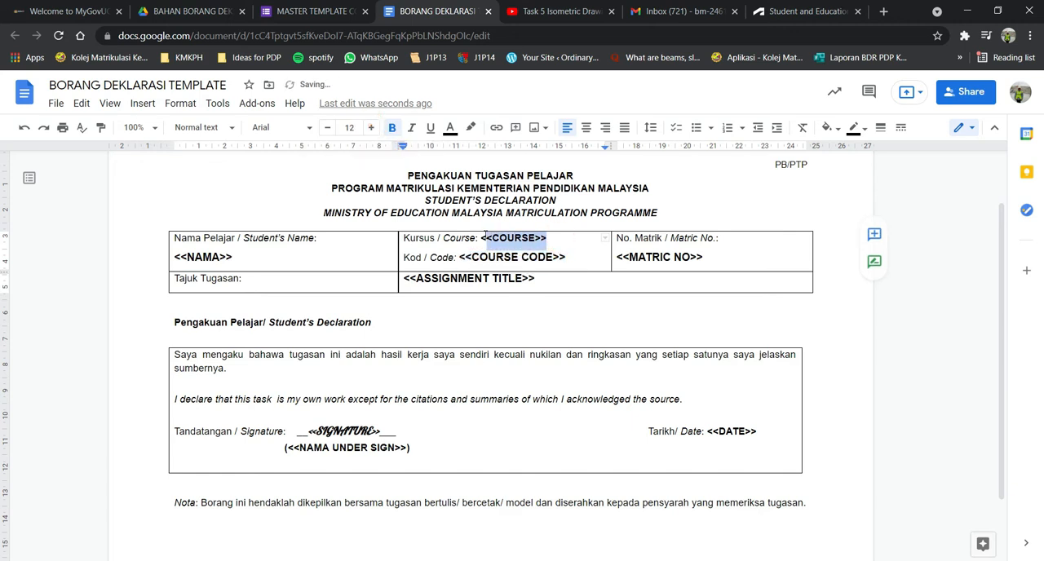
left_click(371, 129)
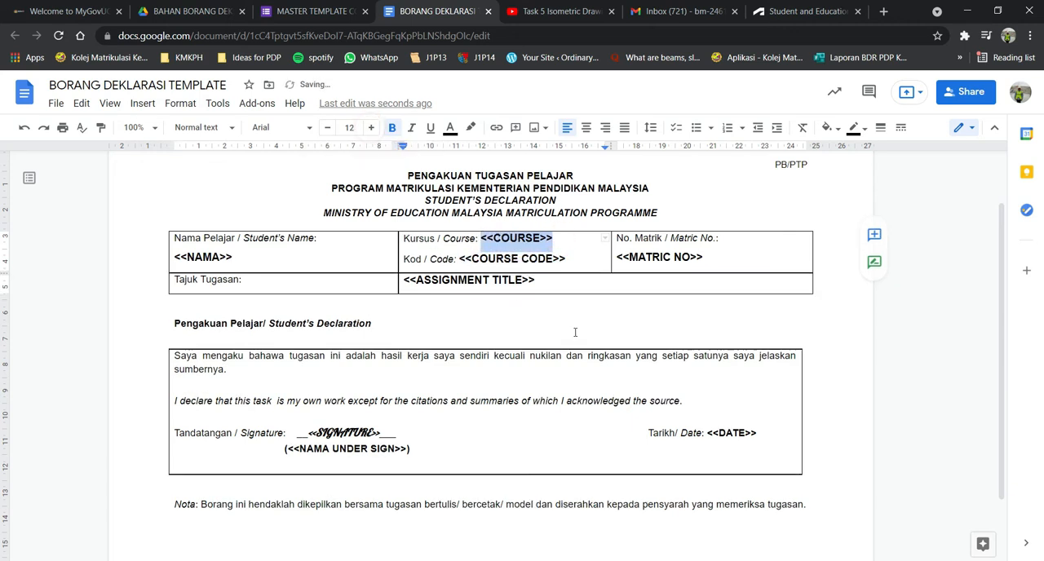
left_click(575, 332)
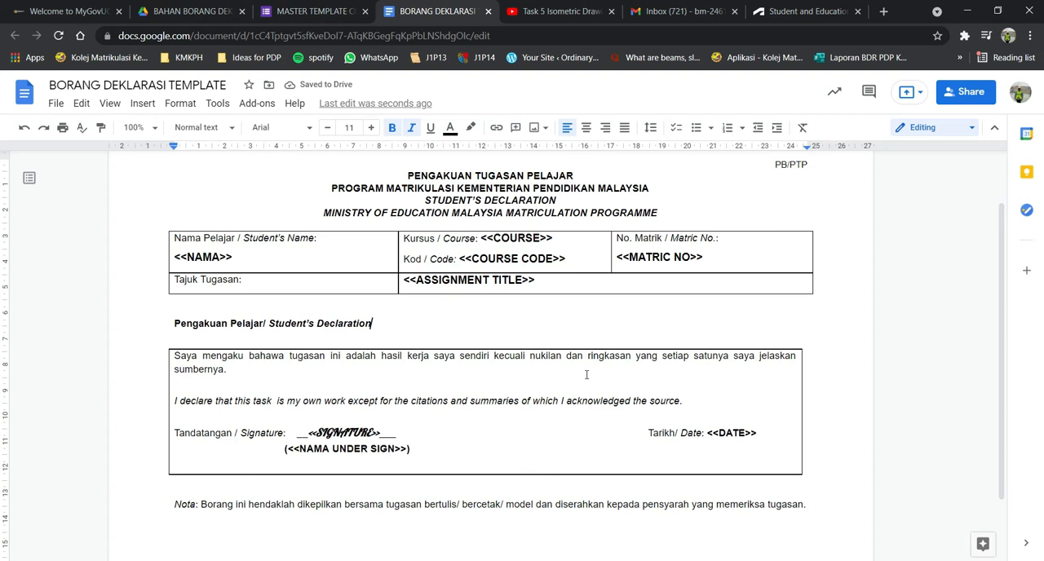
Rename the template document as MASTER COPY TEMPLATE BORANG DEKLARASI.
scroll(568, 386, "up", 1)
scroll(560, 383, "down", 1)
left_click(48, 83)
type("MASTER")
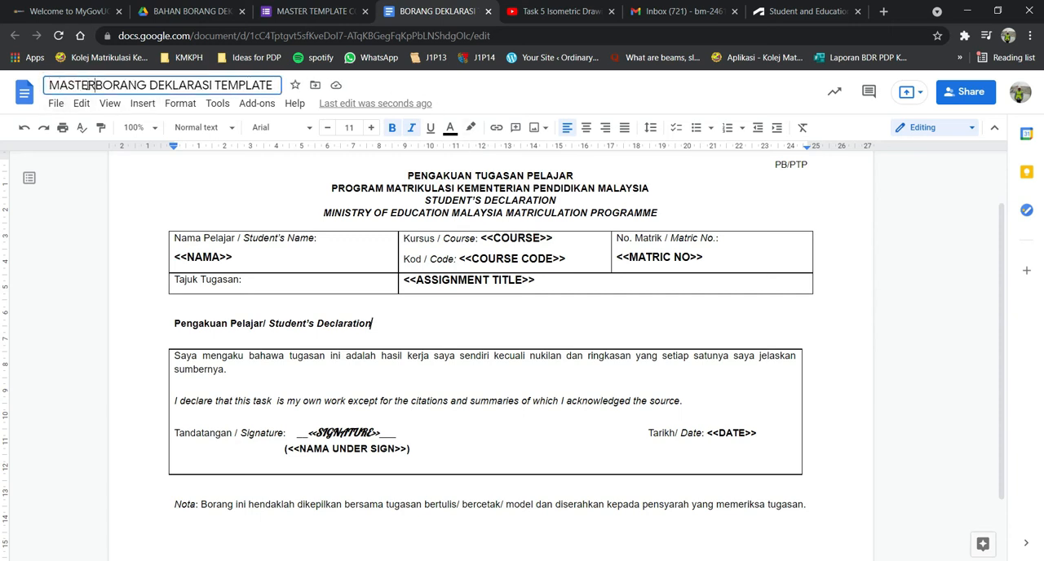
key("BackSpace")
type("R COPY")
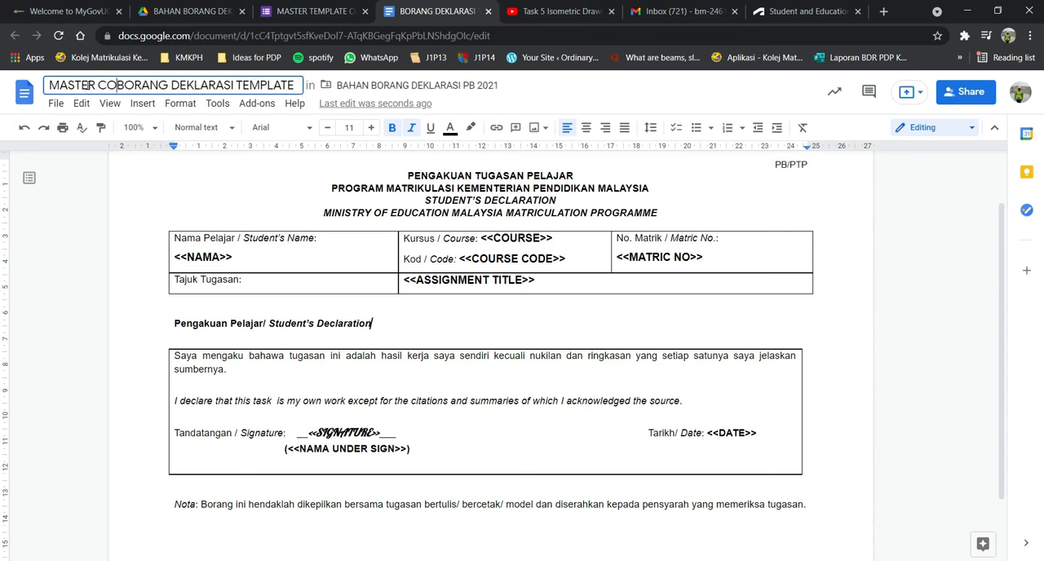
type(" TEMP")
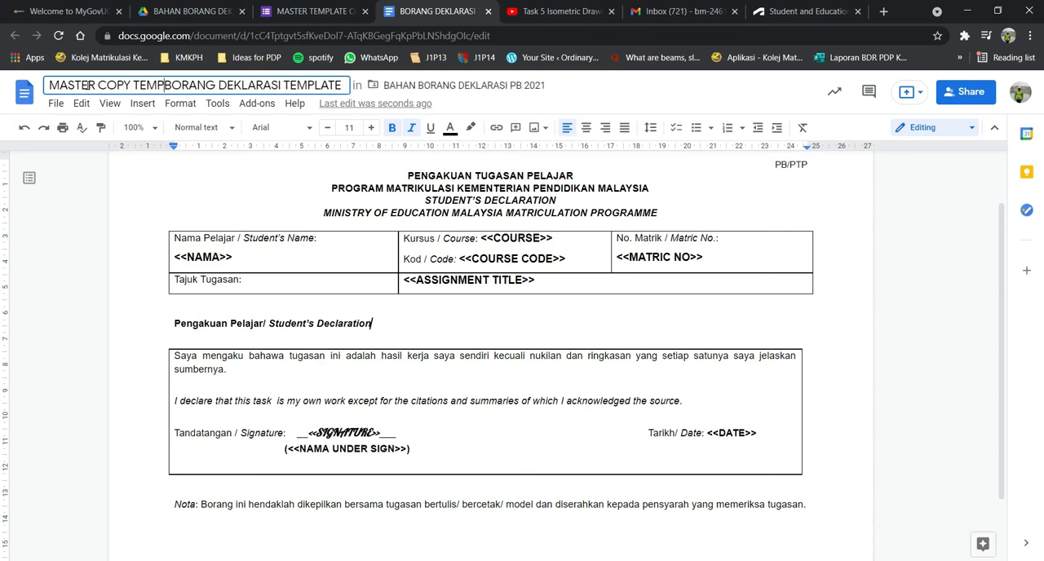
type("LATE")
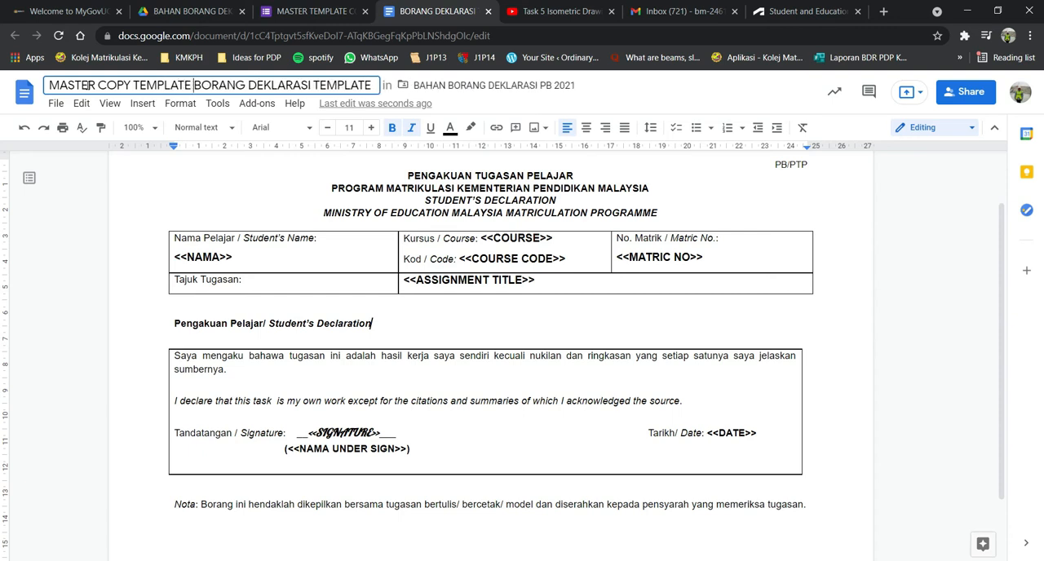
key("End")
key("BackSpace")
key("BackSpace")
key("BackSpace")
key("BackSpace")
key("BackSpace")
key("BackSpace")
key("BackSpace")
key("BackSpace")
key("BackSpace")
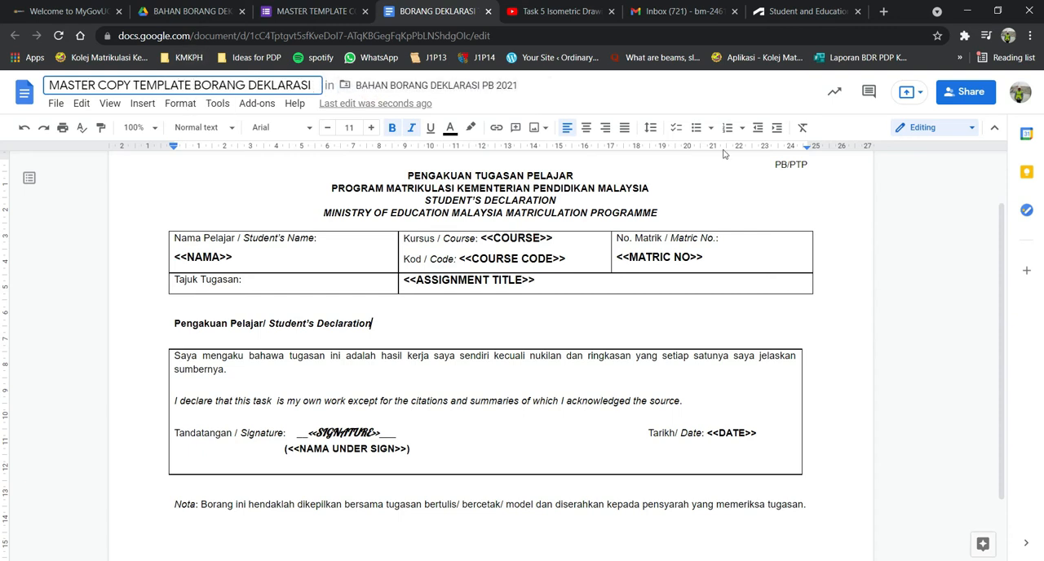
key("Return")
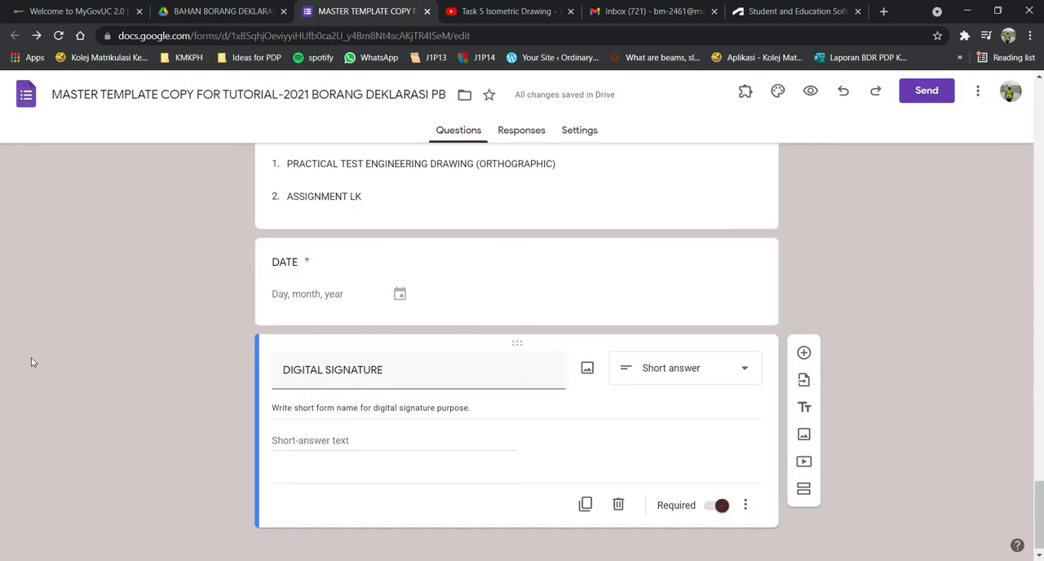
Open a preview of the BORANG DEKLARASI PB EB3,4 & 5 form.
scroll(475, 401, "up", 15)
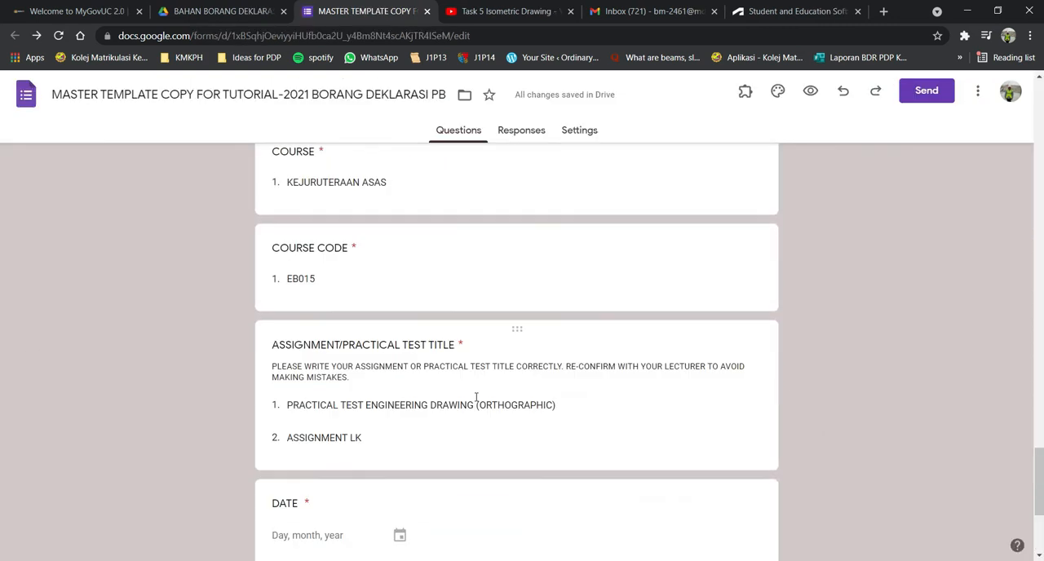
scroll(478, 401, "up", 15)
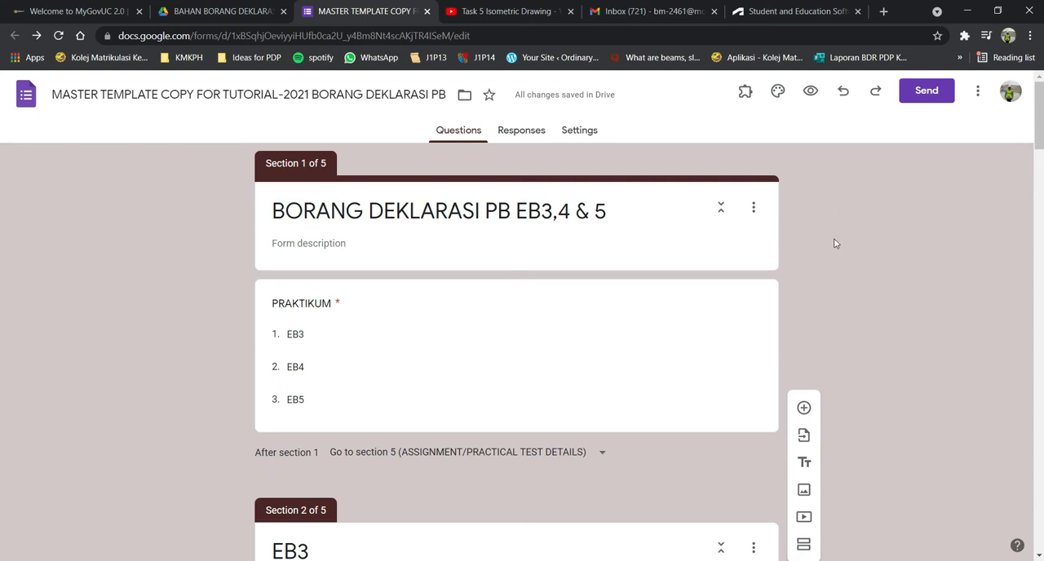
left_click(811, 92)
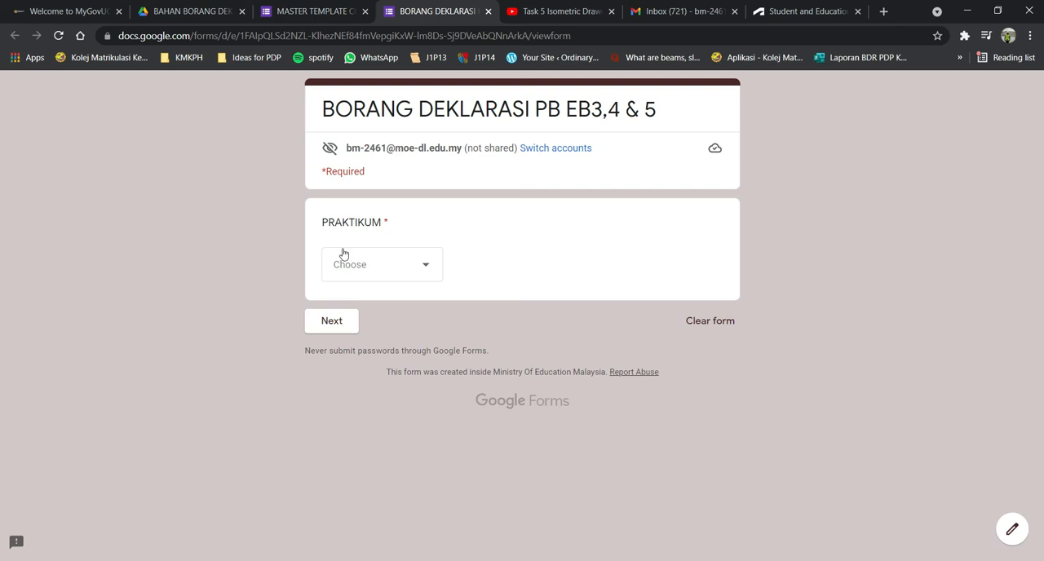
Answer PRAKTIKUM with EB3, select a student's name for EB 3, and continue to the assignment details section.
left_click(423, 266)
left_click(366, 308)
left_click(327, 322)
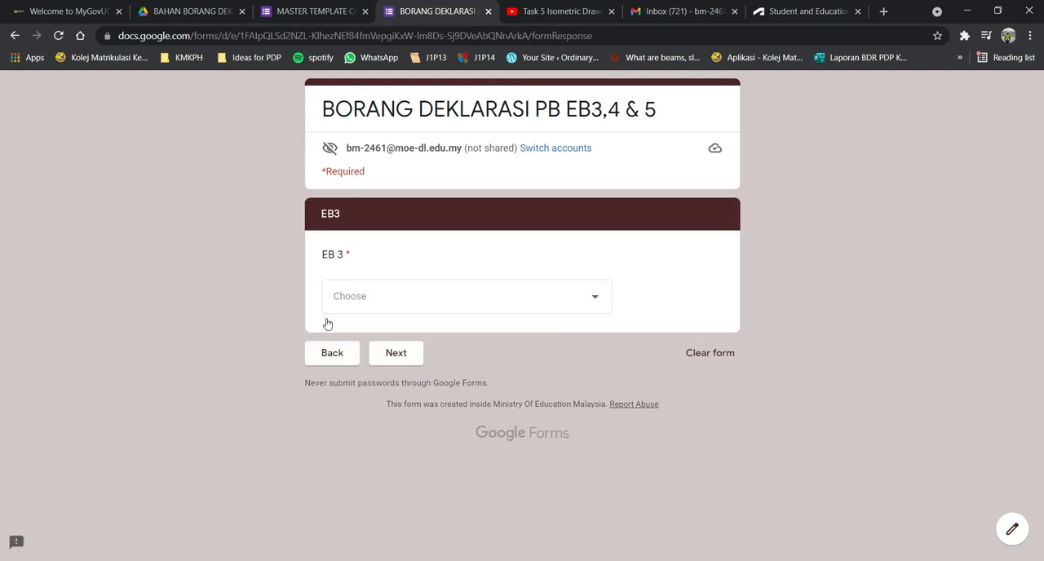
left_click(404, 296)
left_click(454, 350)
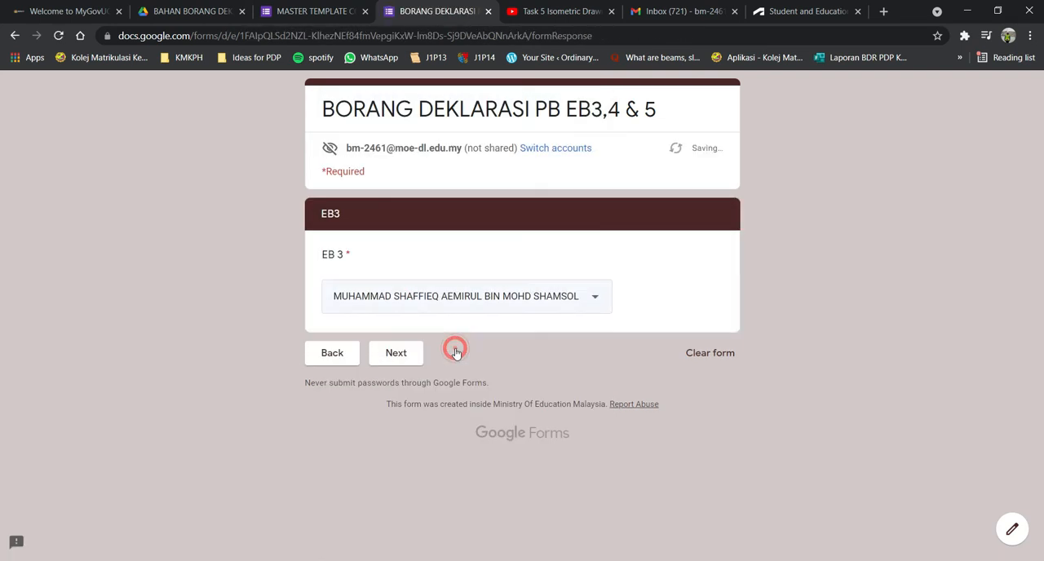
left_click(382, 353)
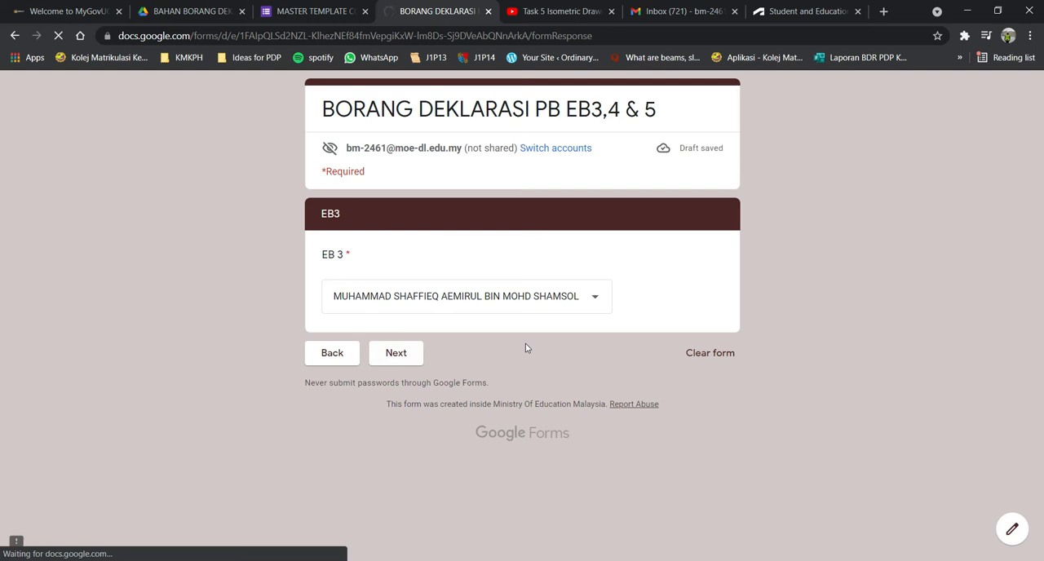
Enter a sample matric number and choose KEJURUTERAAN ASAS as the course and EB015 as the course code.
left_click(390, 294)
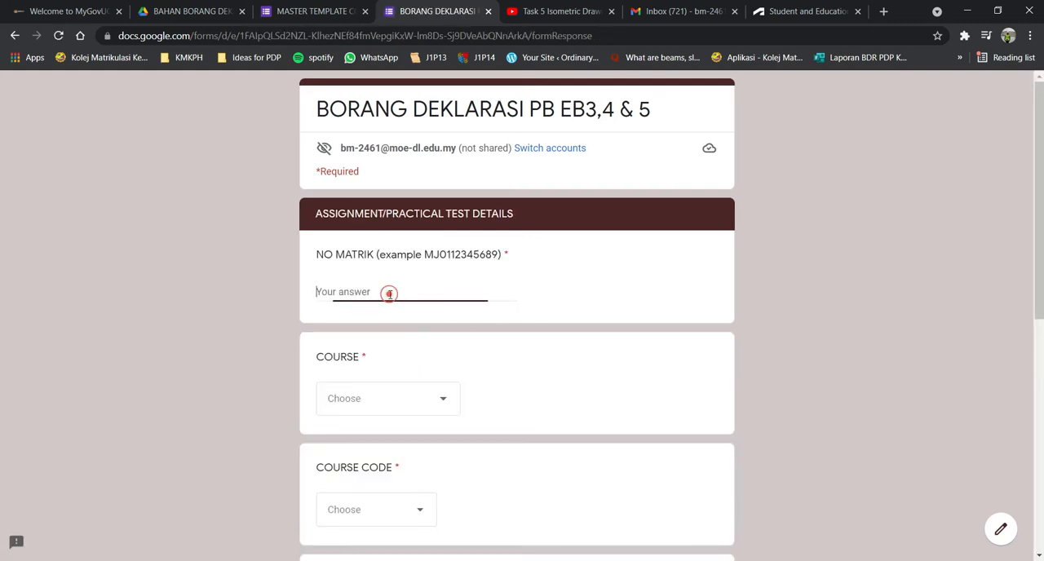
type("MJ222222222222222")
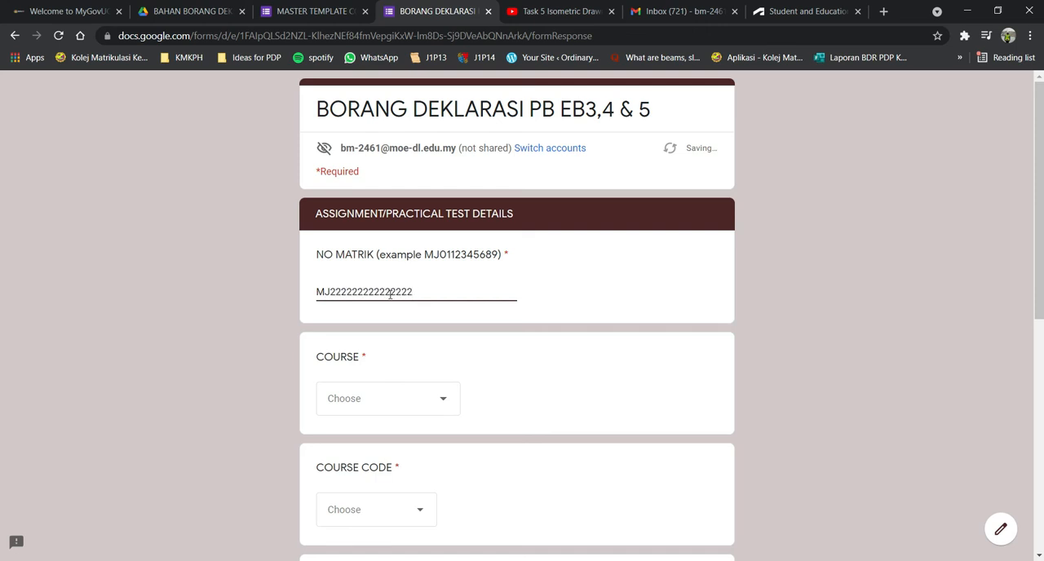
scroll(415, 307, "down", 2)
left_click(397, 264)
left_click(393, 304)
left_click(408, 372)
left_click(401, 419)
Choose PRACTICAL TEST ENGINEERING DRAWING (ORTHOGRAPHIC) as the assignment title and set the date to 22/09/2021.
scroll(489, 359, "down", 3)
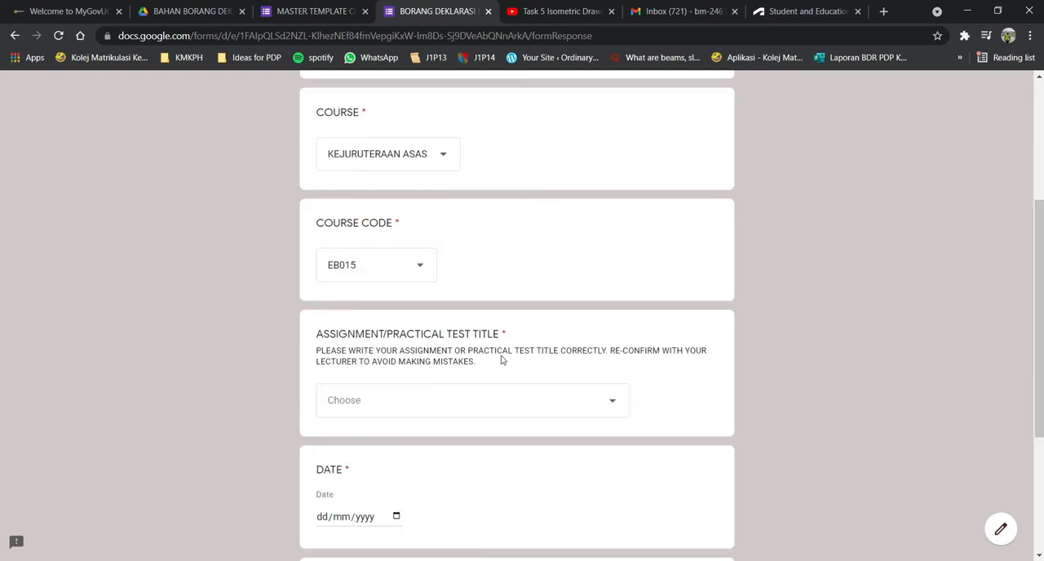
left_click(387, 310)
left_click(392, 343)
scroll(576, 335, "down", 2)
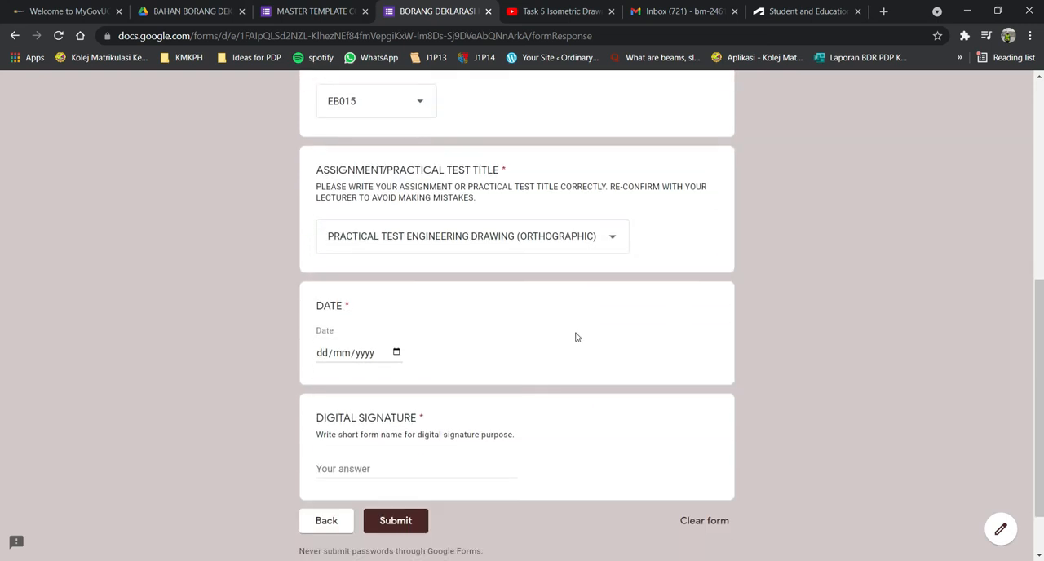
left_click(397, 287)
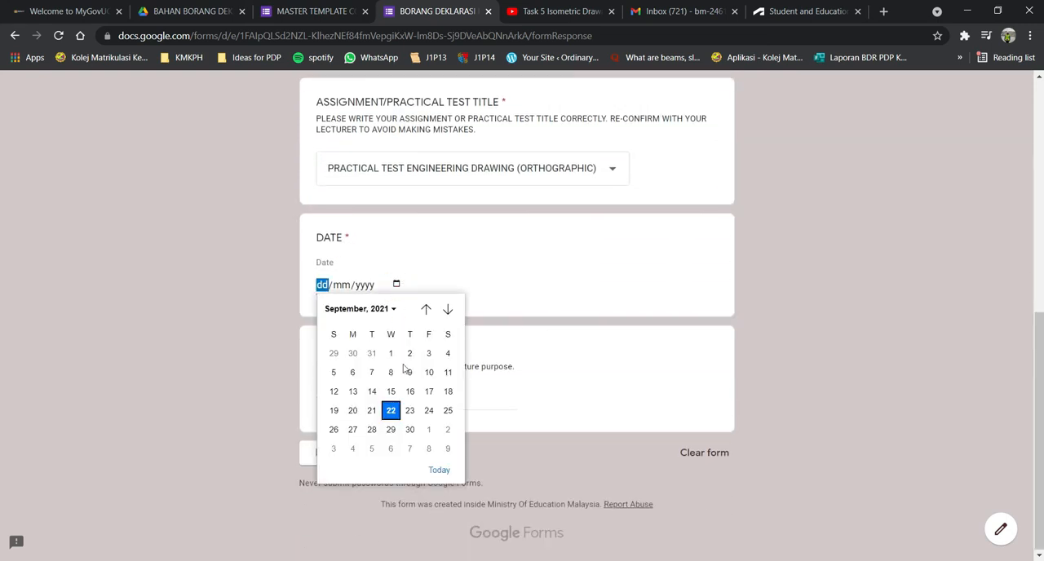
left_click(391, 410)
Enter the student's short name as the digital signature and submit the form response.
left_click(373, 400)
scroll(536, 294, "up", 6)
scroll(536, 295, "down", 6)
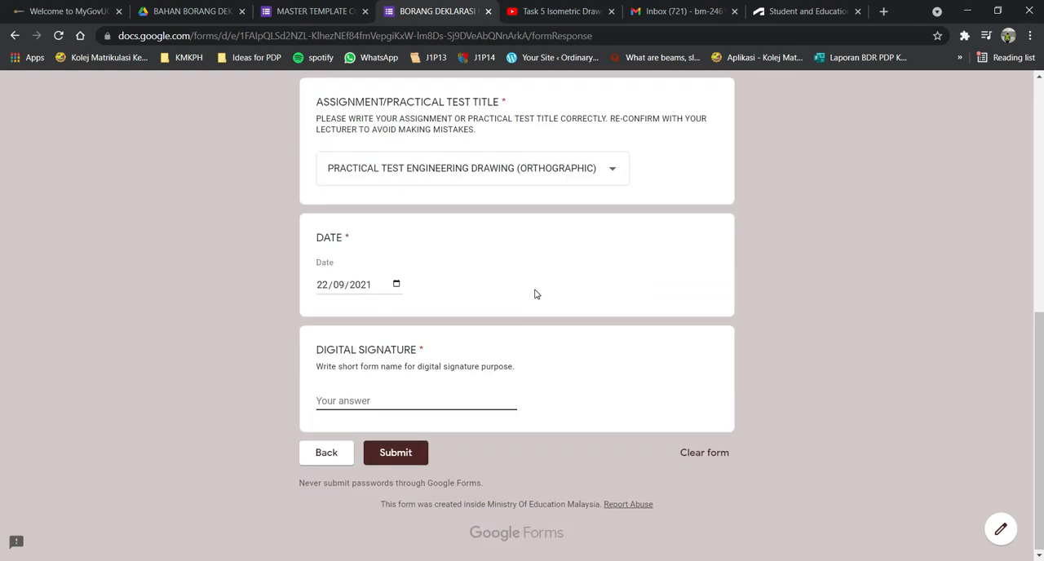
type("S")
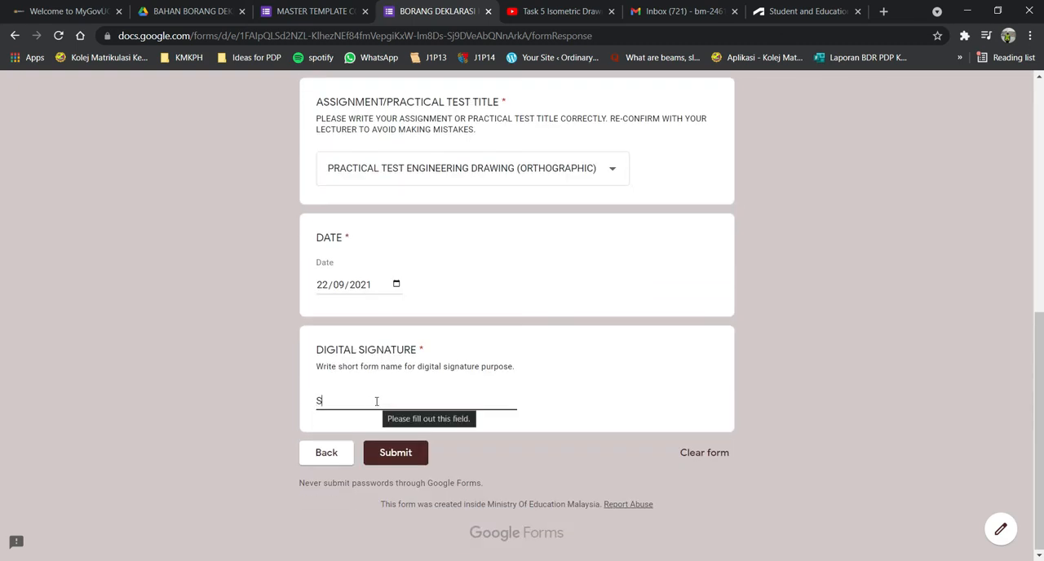
type("HAFFIEQ")
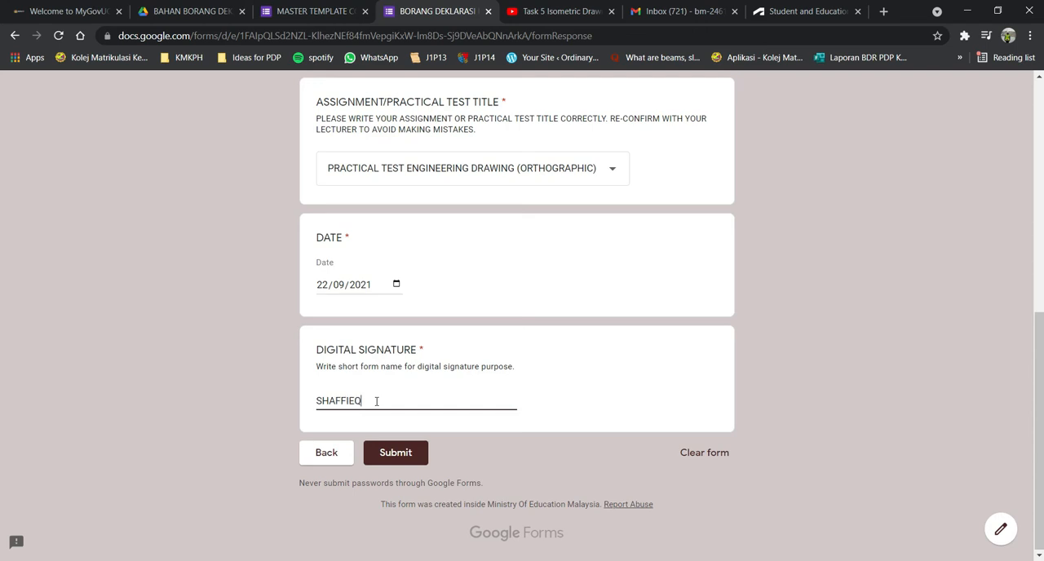
left_click(410, 462)
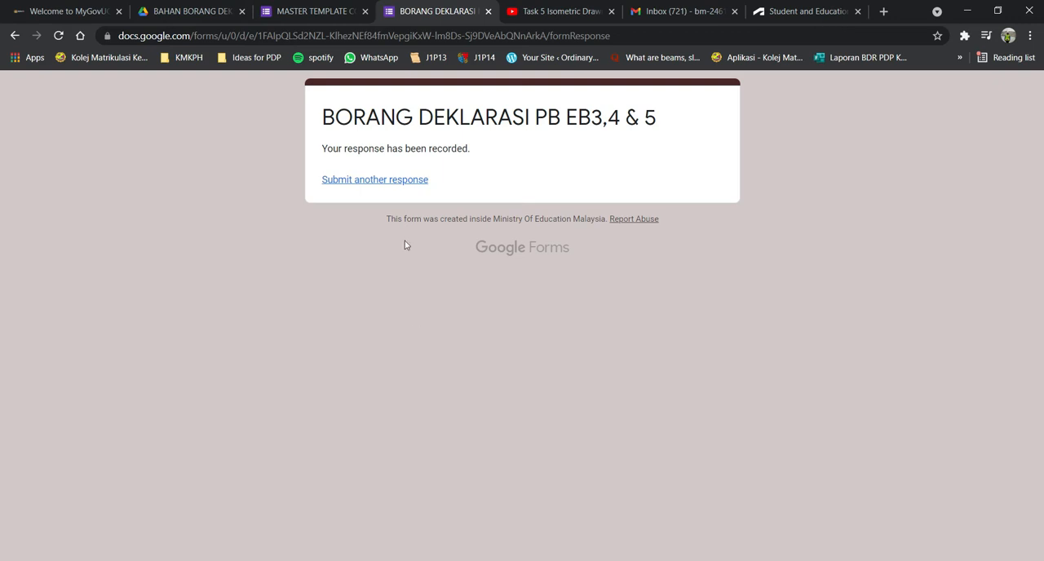
Close the submitted form and review the response summary, including all names in the EB 3 chart legend.
left_click(487, 11)
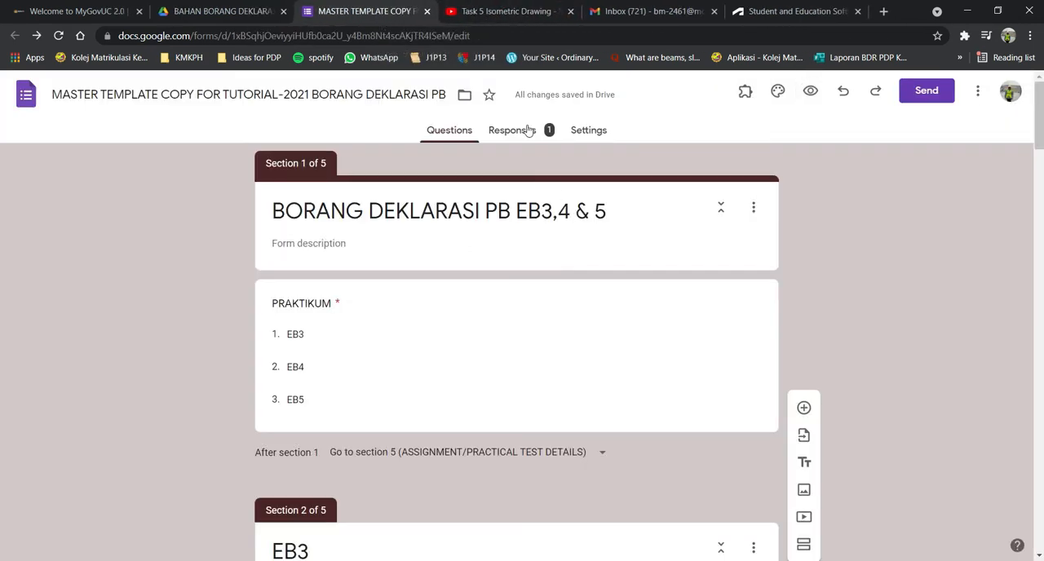
left_click(527, 130)
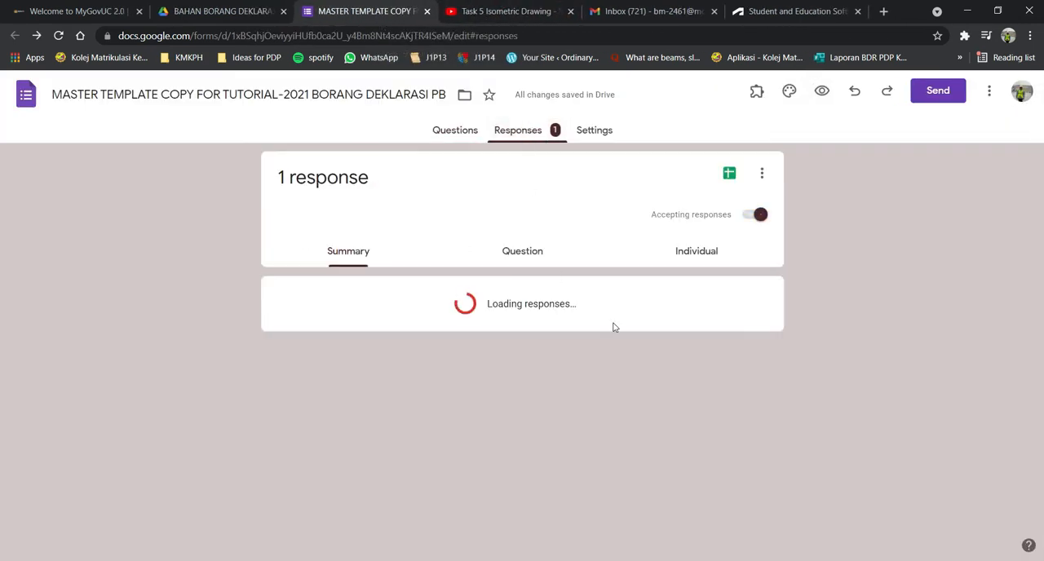
scroll(621, 327, "down", 8)
scroll(621, 327, "up", 3)
scroll(622, 327, "up", 1)
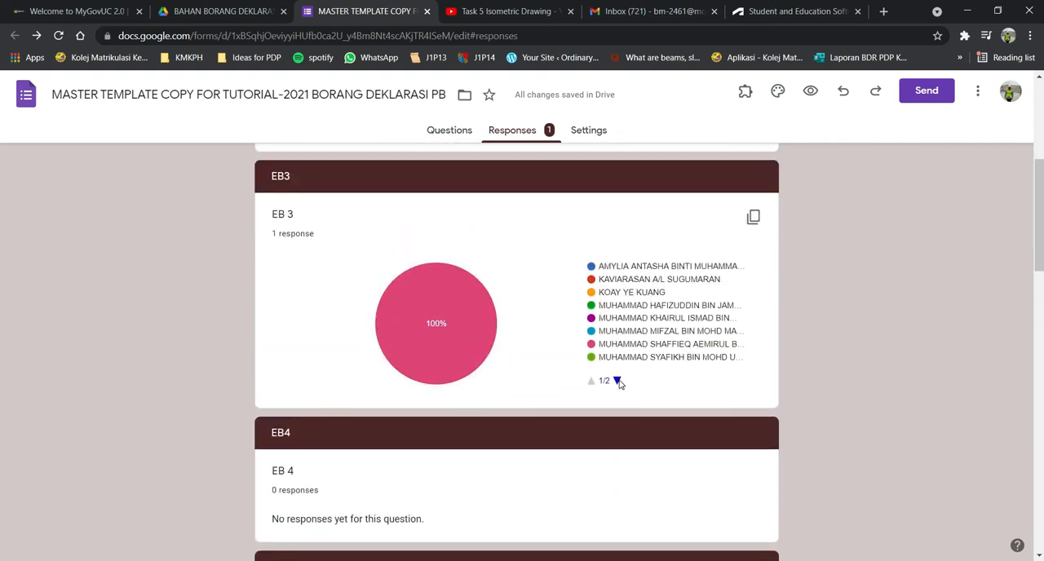
left_click(618, 380)
left_click(591, 382)
scroll(653, 236, "up", 4)
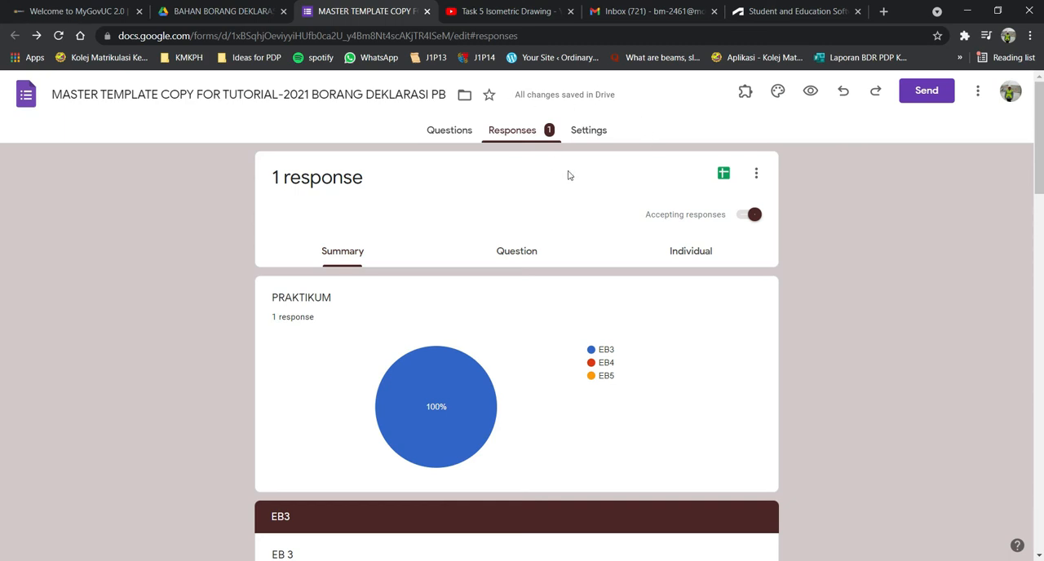
Create a new spreadsheet linked to the form responses, check the form's response options, and return to the spreadsheet.
left_click(722, 175)
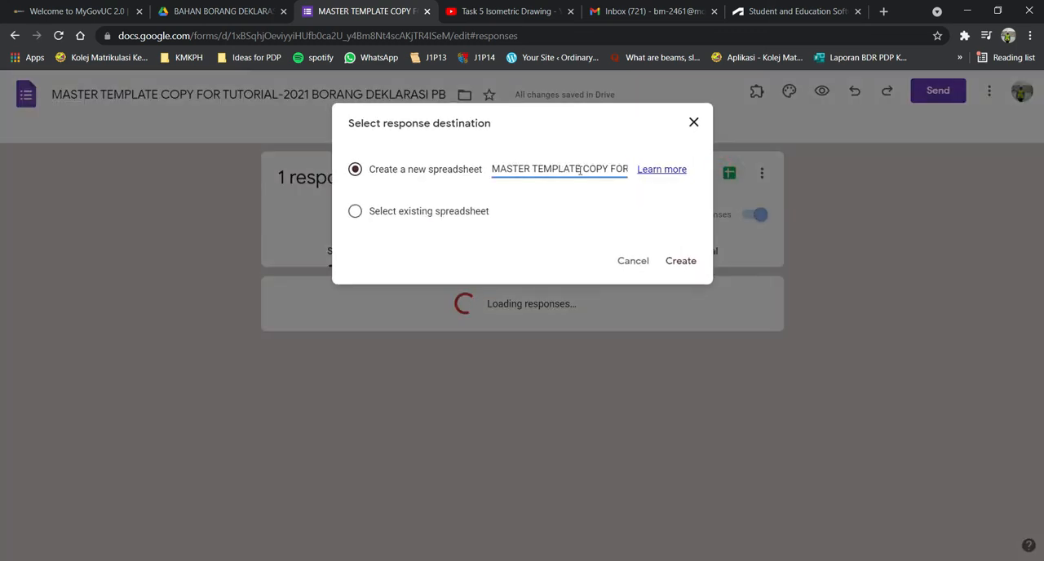
left_click(685, 261)
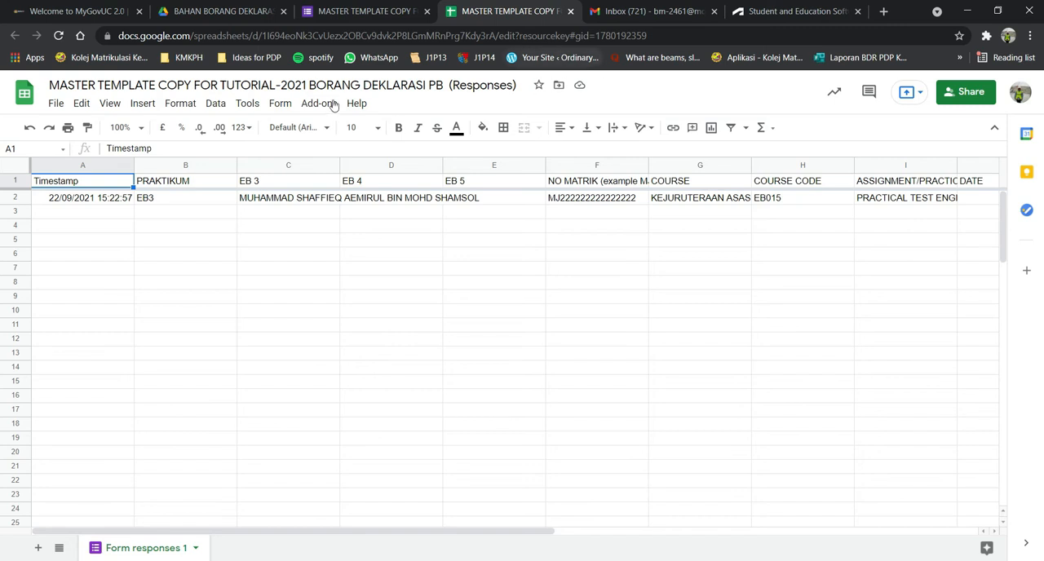
left_click(358, 11)
left_click(756, 178)
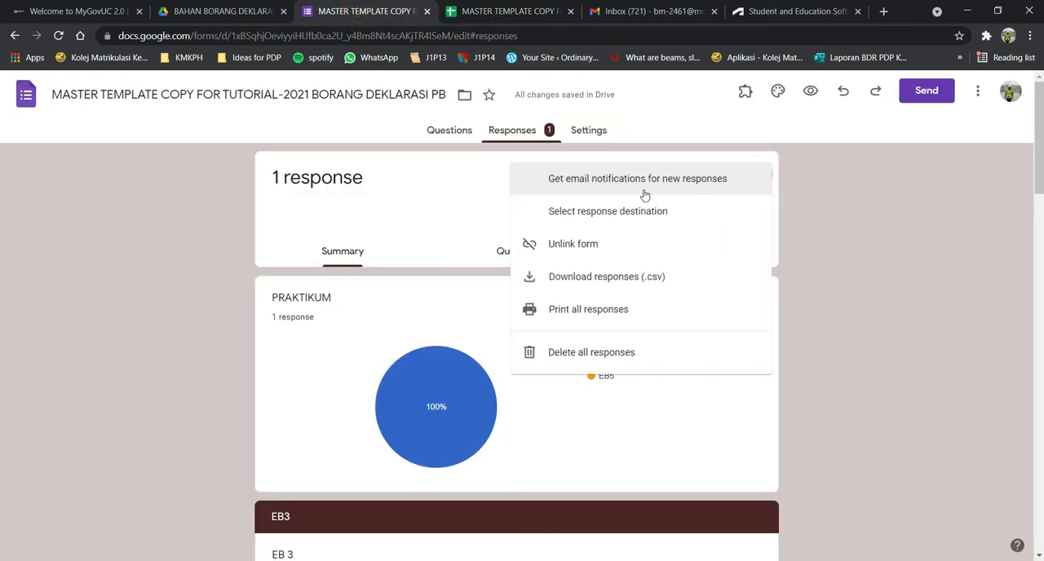
left_click(427, 212)
left_click(510, 11)
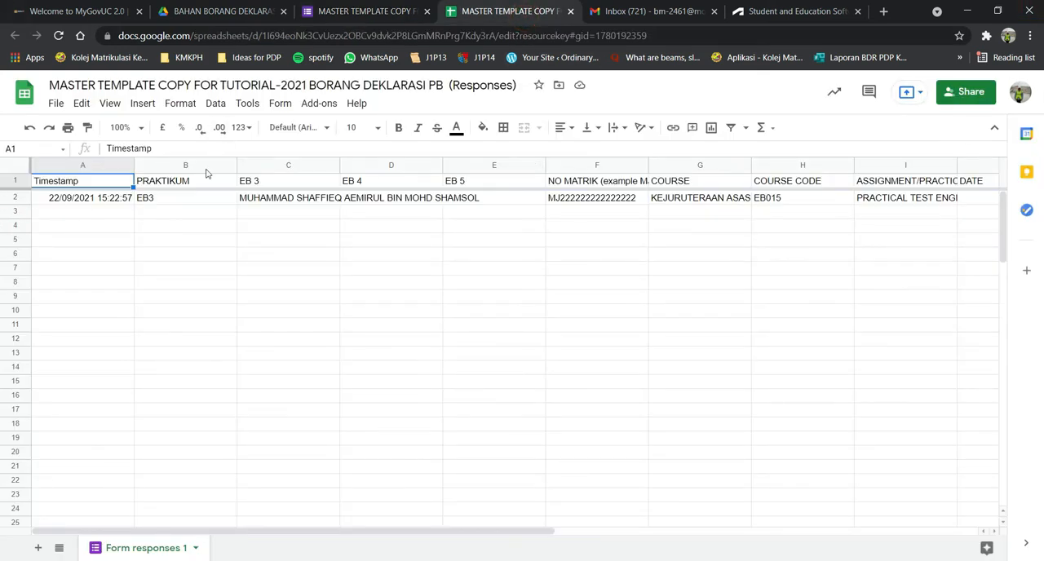
Make the header row of the response sheet bold and narrow the Timestamp column.
left_click(16, 181)
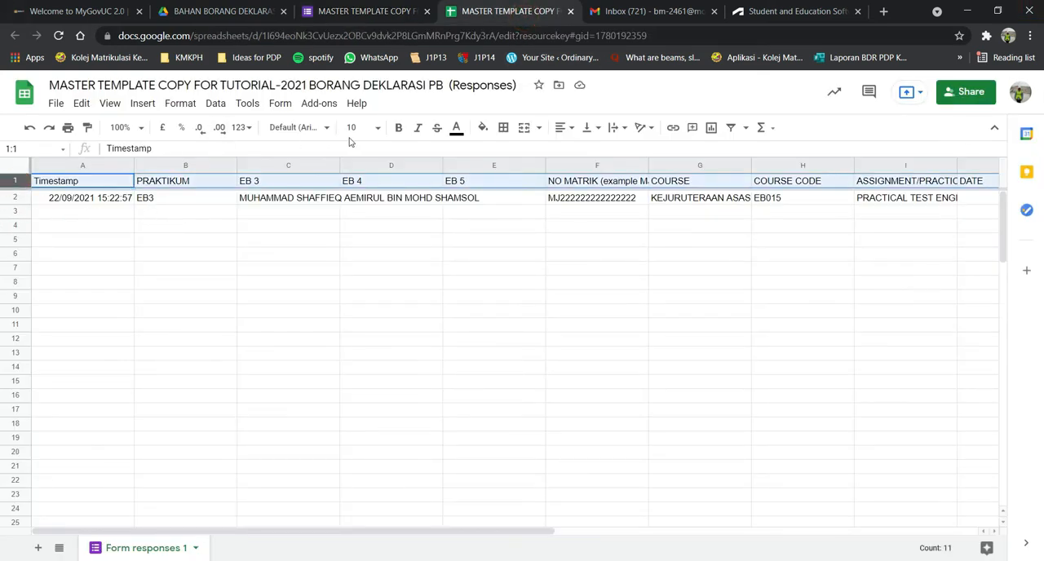
left_click(398, 128)
left_click(370, 269)
left_click_drag(134, 164, 59, 163)
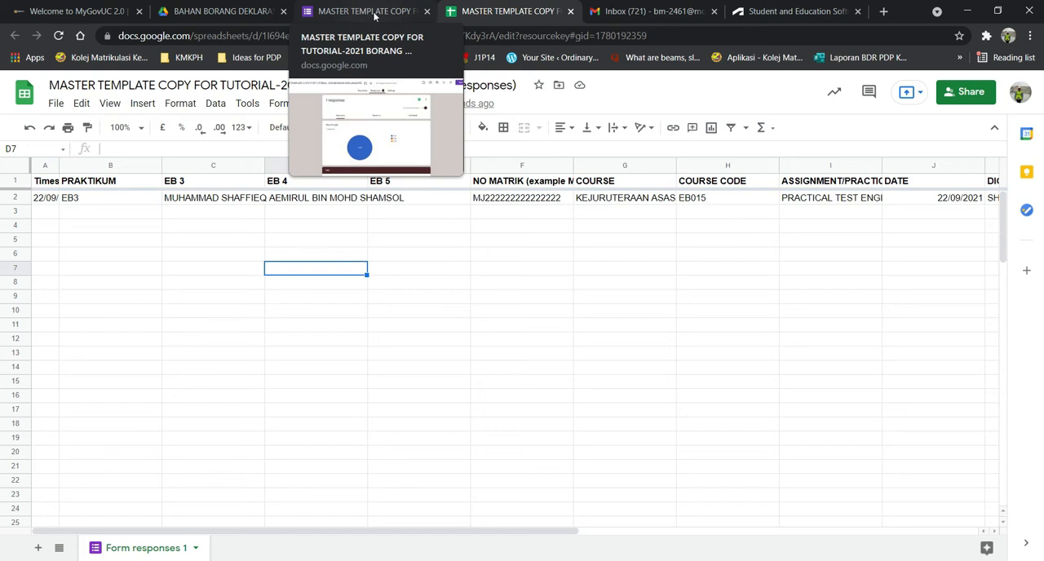
Start a new response from the form preview with PRAKTIKUM EB4, select a student's name for EB 4, and continue.
left_click(374, 14)
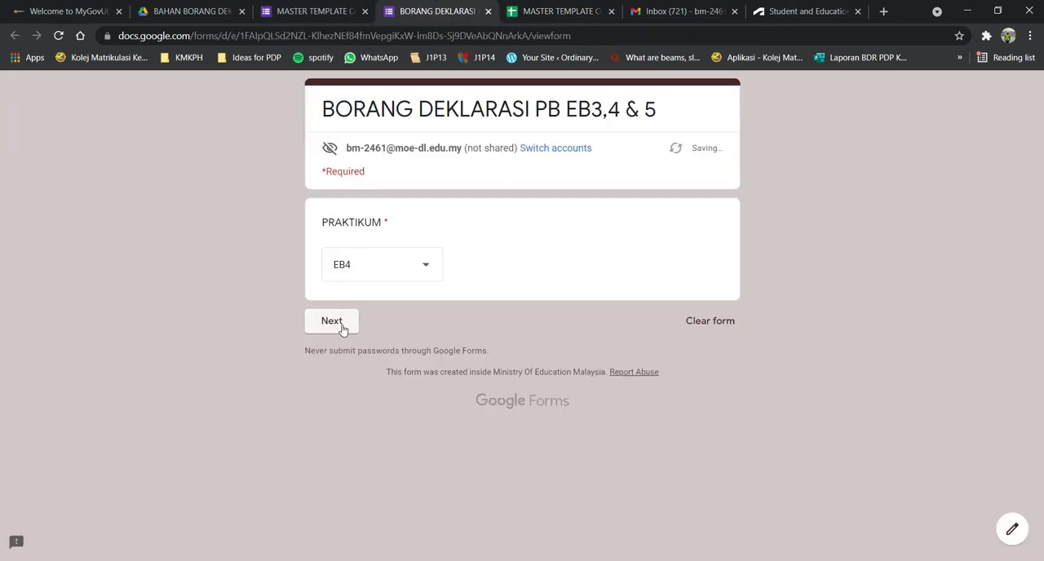
left_click(342, 326)
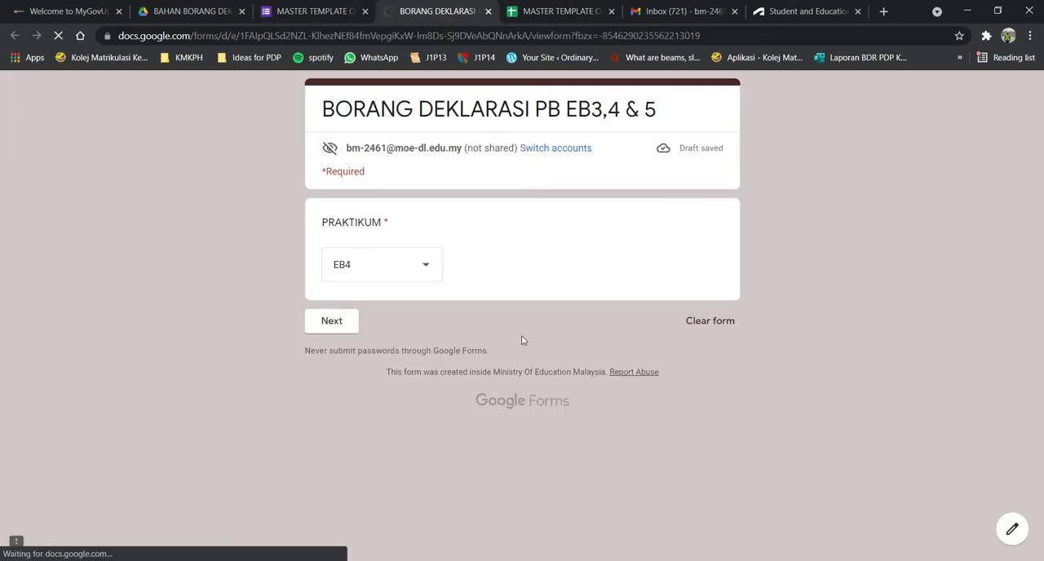
left_click(412, 303)
left_click(412, 315)
left_click(391, 353)
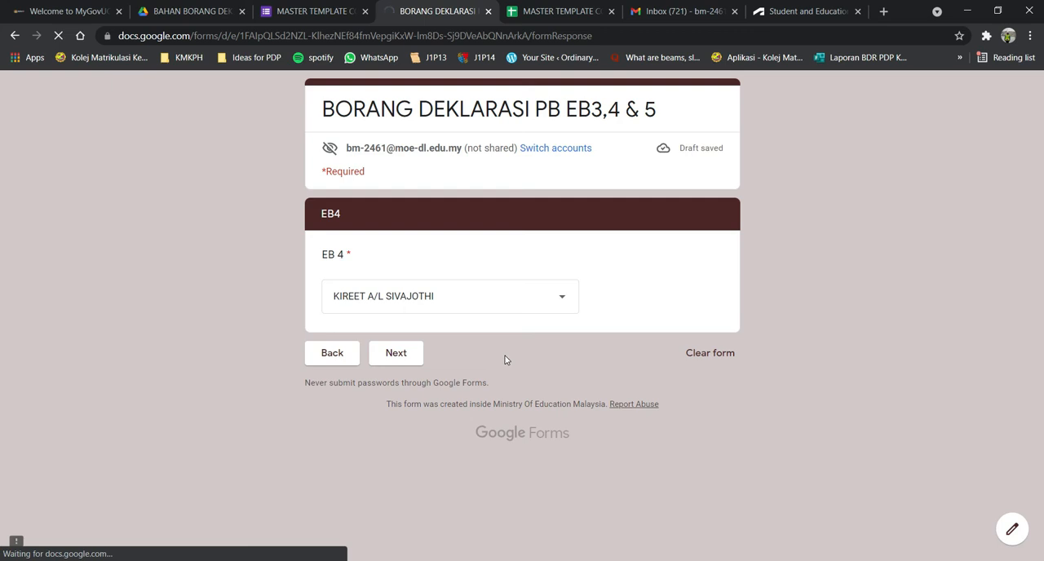
Enter a sample matric number with course KEJURUTERAAN ASAS, code EB015 and title PRACTICAL TEST ENGINEERING DRAWING (ORTHOGRAPHIC) for the EB4 student.
type("MJ11111111")
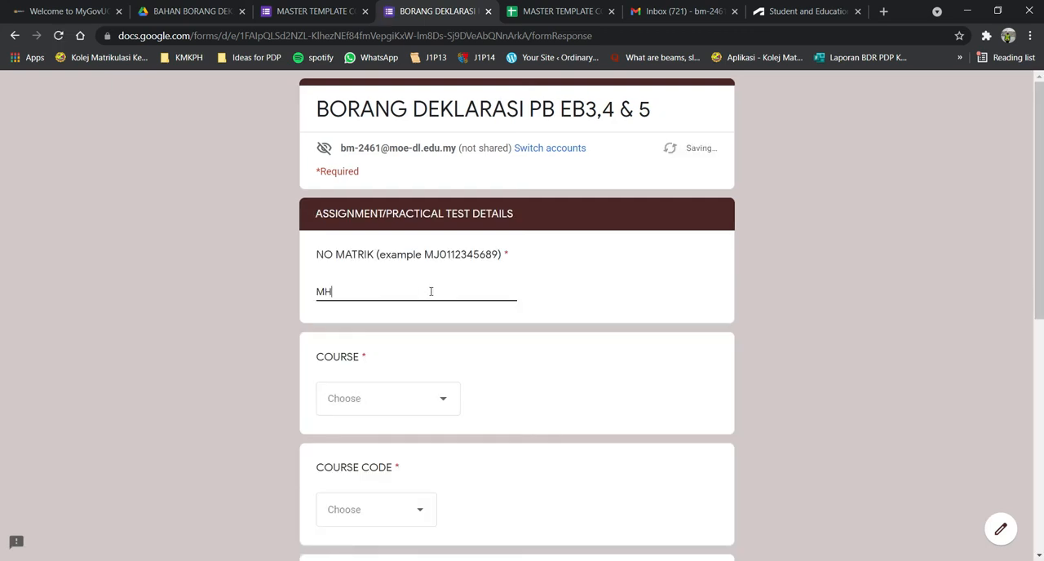
scroll(431, 291, "down", 3)
left_click(438, 190)
left_click(411, 243)
scroll(408, 232, "down", 2)
left_click(395, 162)
left_click(385, 211)
scroll(400, 224, "down", 1)
left_click(426, 236)
left_click(432, 278)
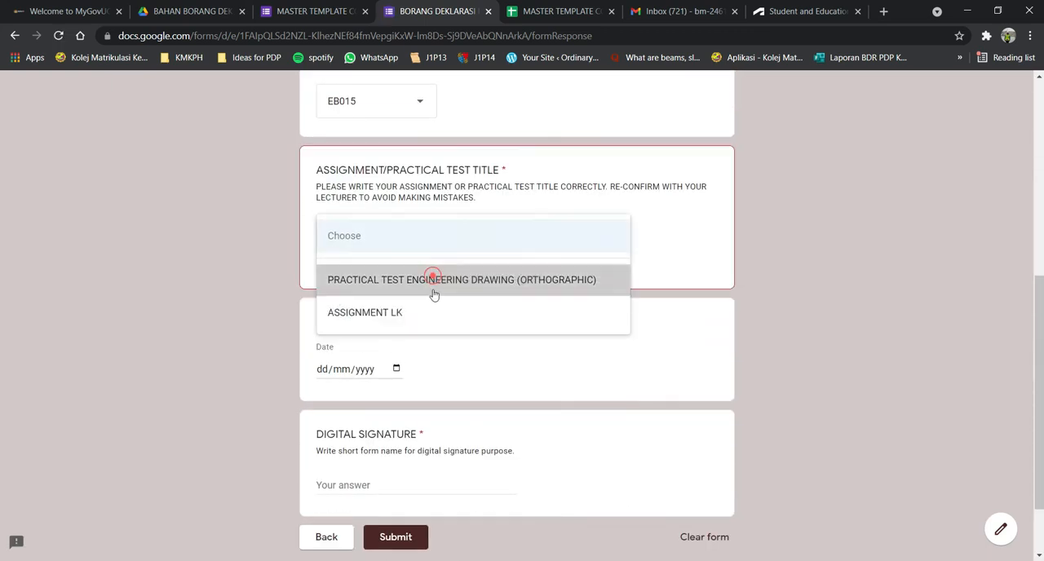
Set the EB4 response's date to 22/09/2021, sign with the student's short name, and submit it.
left_click(397, 352)
left_click(392, 477)
left_click(432, 399)
type("kireet")
left_click(396, 453)
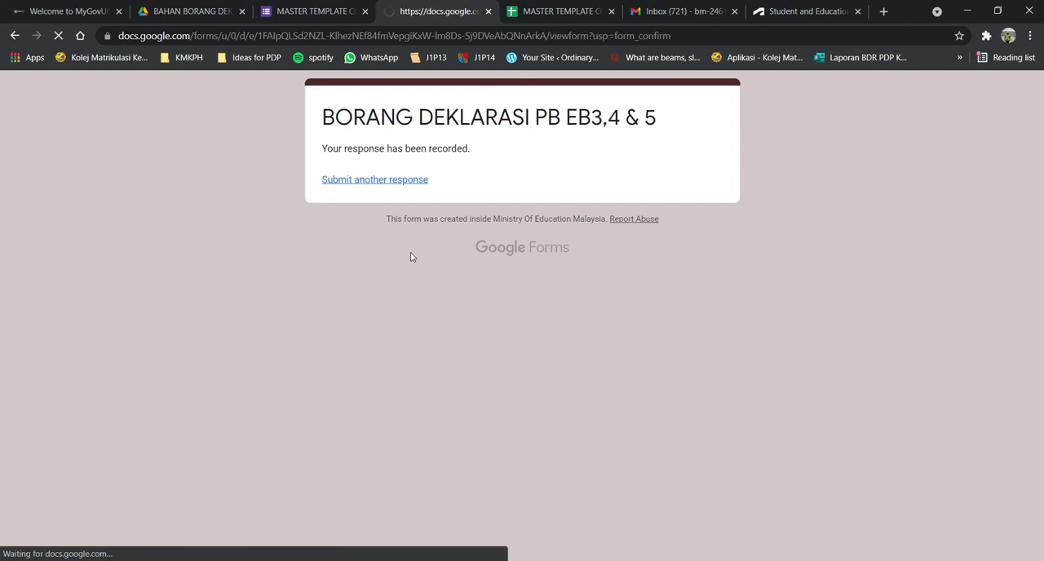
Start another response with PRAKTIKUM EB5, select a student's name for EB 5, and continue to the assignment details.
left_click(411, 258)
left_click(362, 373)
left_click(375, 295)
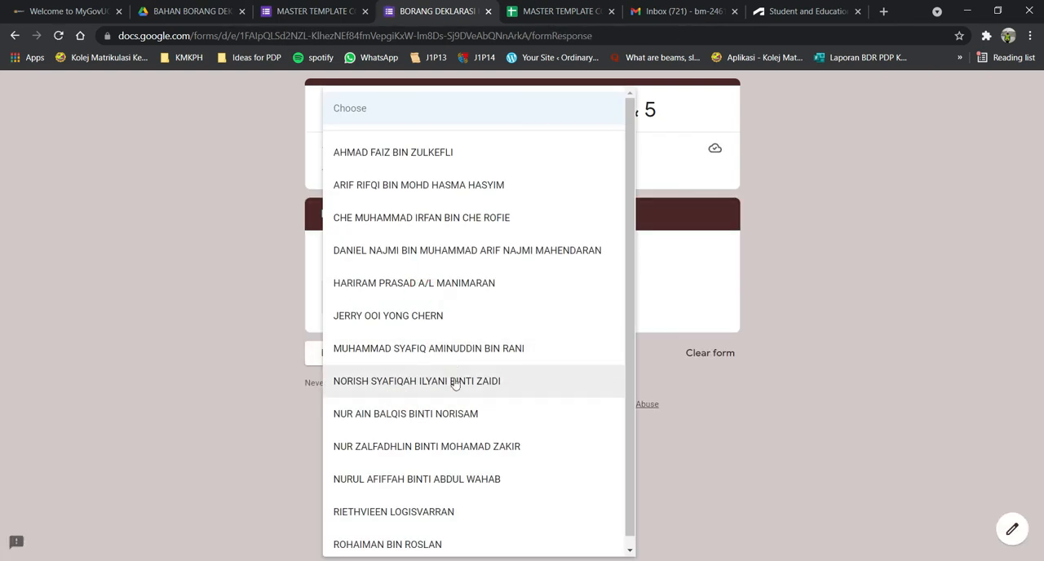
left_click(408, 415)
left_click(396, 354)
Enter the EB5 student's sample matric number, course KEJURUTERAAN ASAS, code EB015 and title PRACTICAL TEST ENGINEERING DRAWING (ORTHOGRAPHIC).
left_click(441, 296)
type("mj333333333")
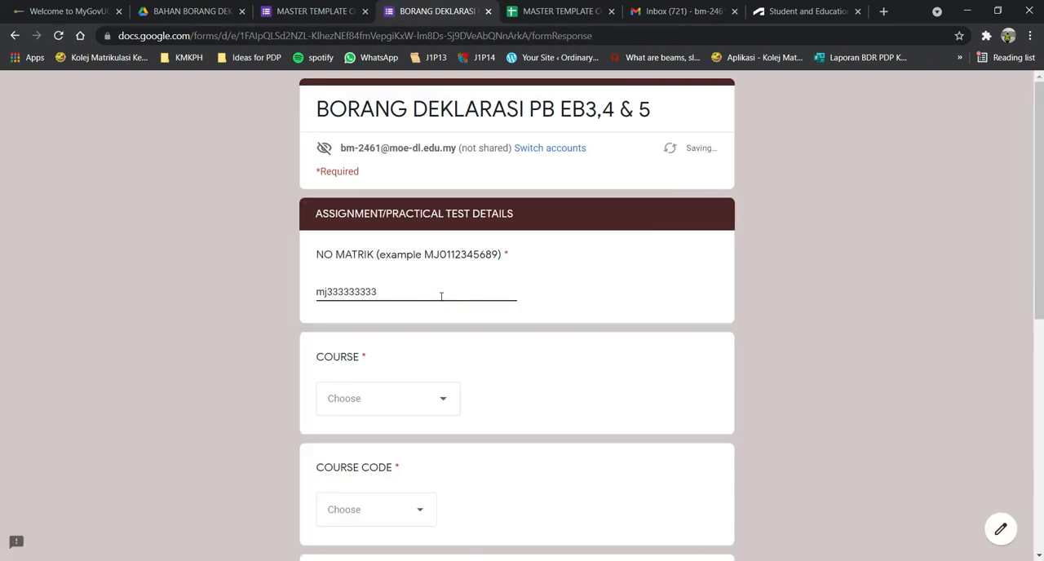
scroll(417, 268, "down", 2)
left_click(417, 268)
left_click(417, 298)
scroll(416, 304, "down", 1)
left_click(416, 305)
left_click(401, 342)
scroll(389, 305, "down", 2)
left_click(389, 305)
left_click(417, 351)
Date the EB5 response 22/09/2021, enter the student's short name as digital signature, and submit it.
scroll(419, 354, "down", 2)
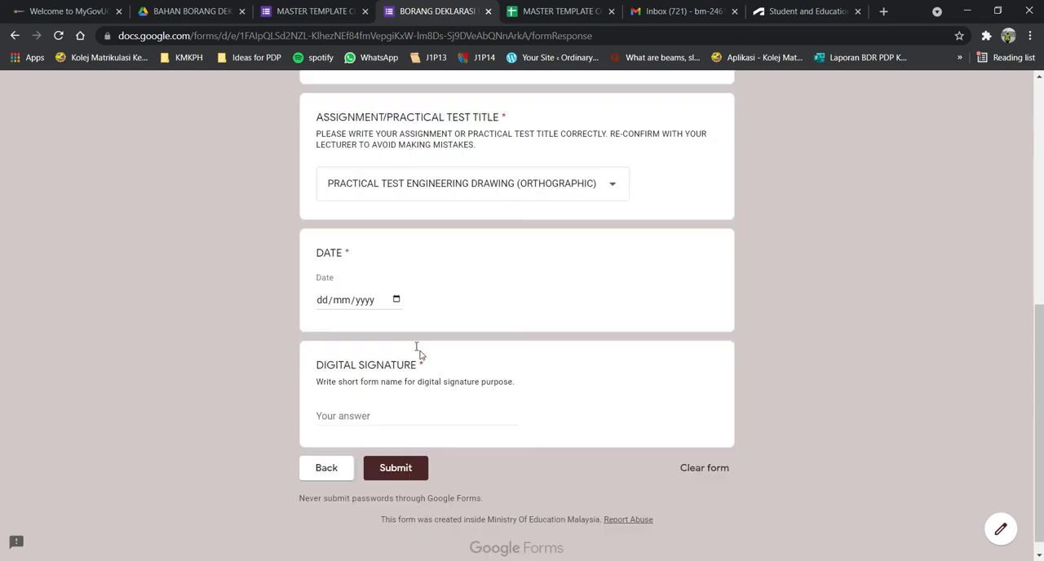
left_click(396, 285)
left_click(378, 406)
left_click(378, 405)
type("ain")
key("Return")
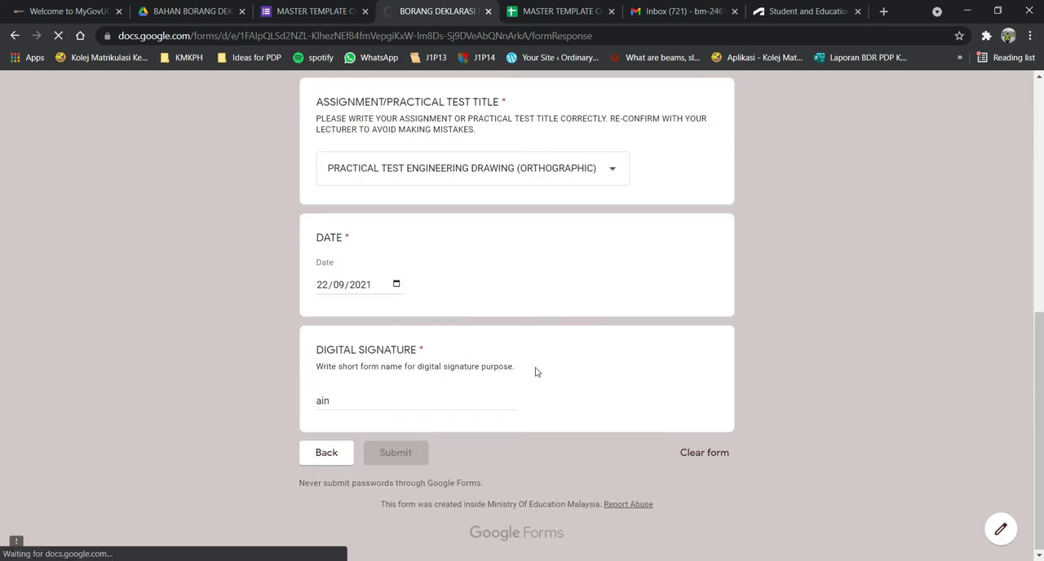
Return to the response spreadsheet and insert one blank column between EB 5 and NO MATRIK.
key("ctrl+Tab")
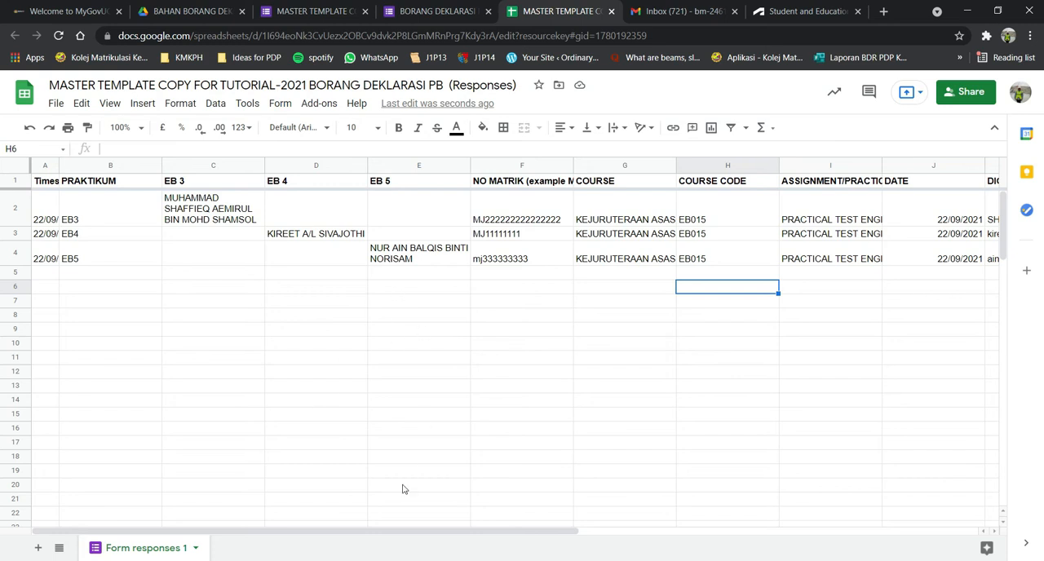
left_click_drag(403, 531, 390, 514)
left_click(439, 170)
right_click(439, 170)
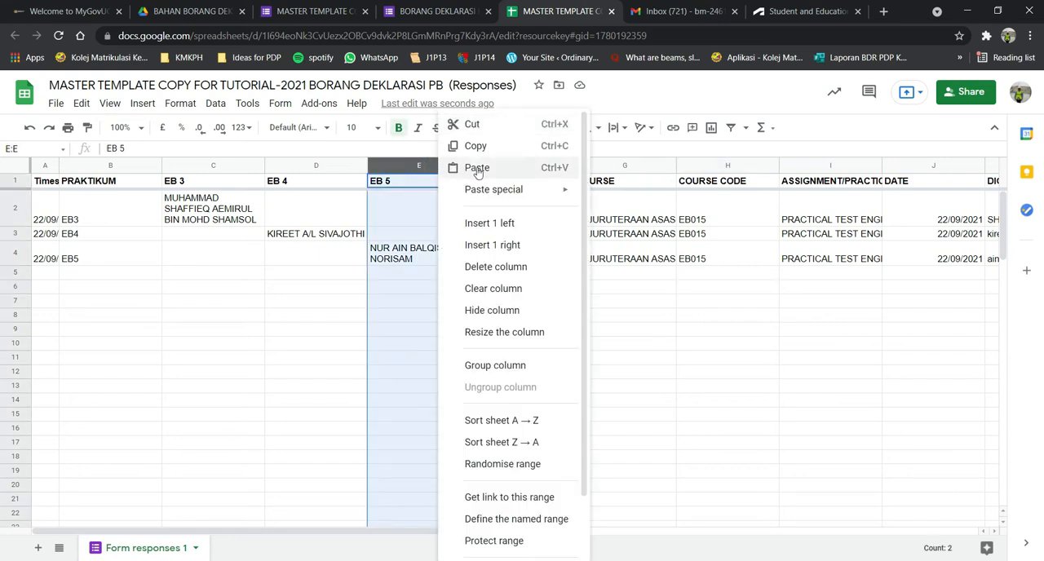
left_click(511, 244)
Title the new column NAMA PELAJAR in cell F1.
left_click(526, 187)
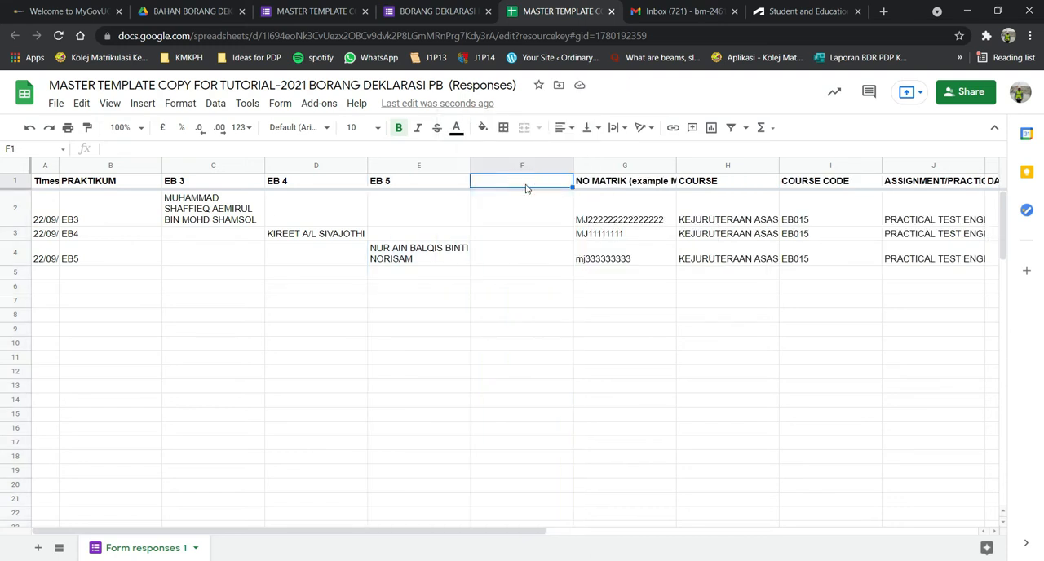
type("NAMA PELAJAR")
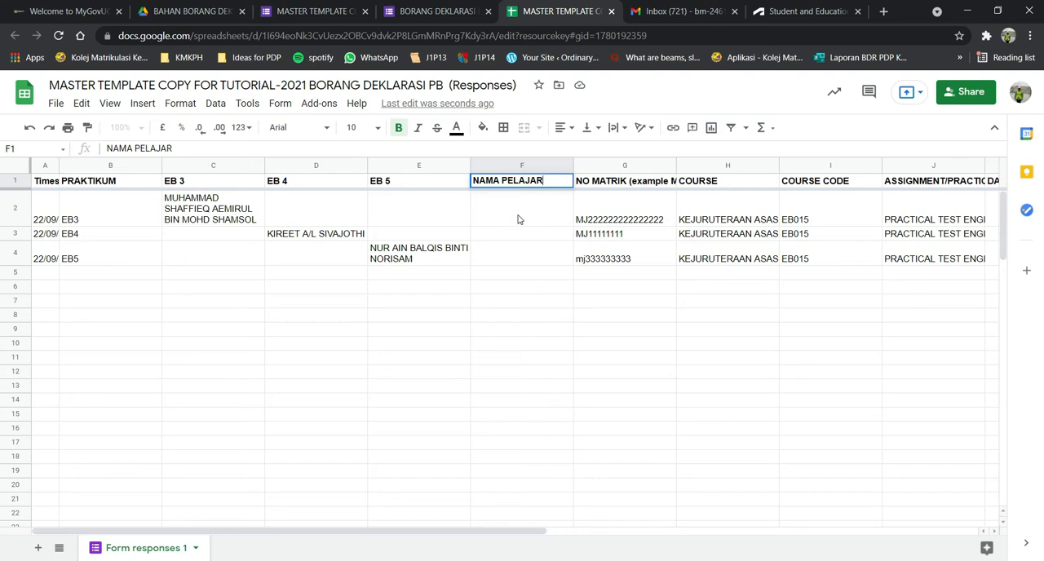
Enter =C2:C&D2:D&E2:E in cell F2 to combine the EB 3, EB 4 and EB 5 names, without accepting the suggested auto-fill.
left_click(517, 218)
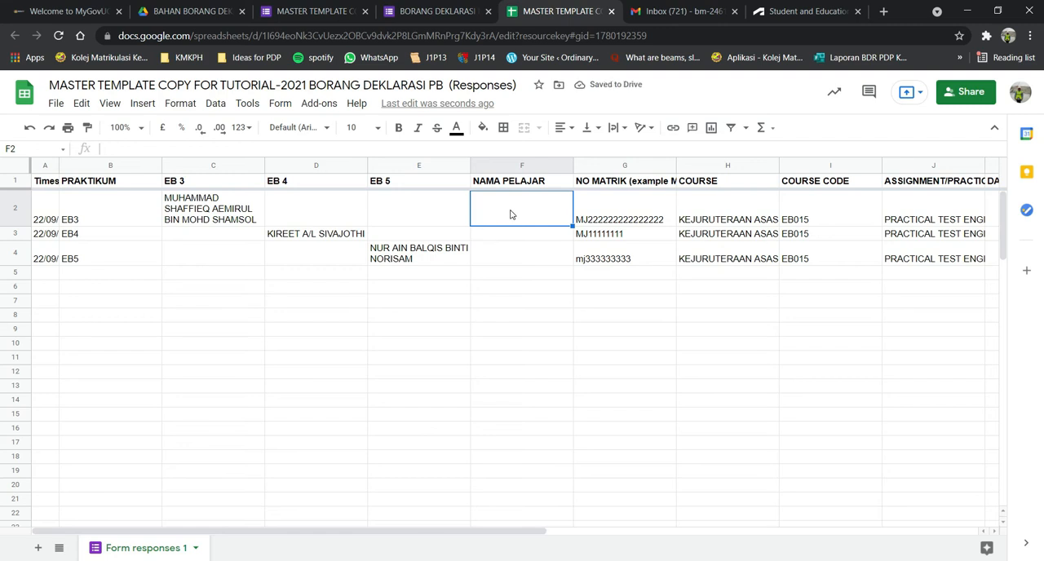
type("=")
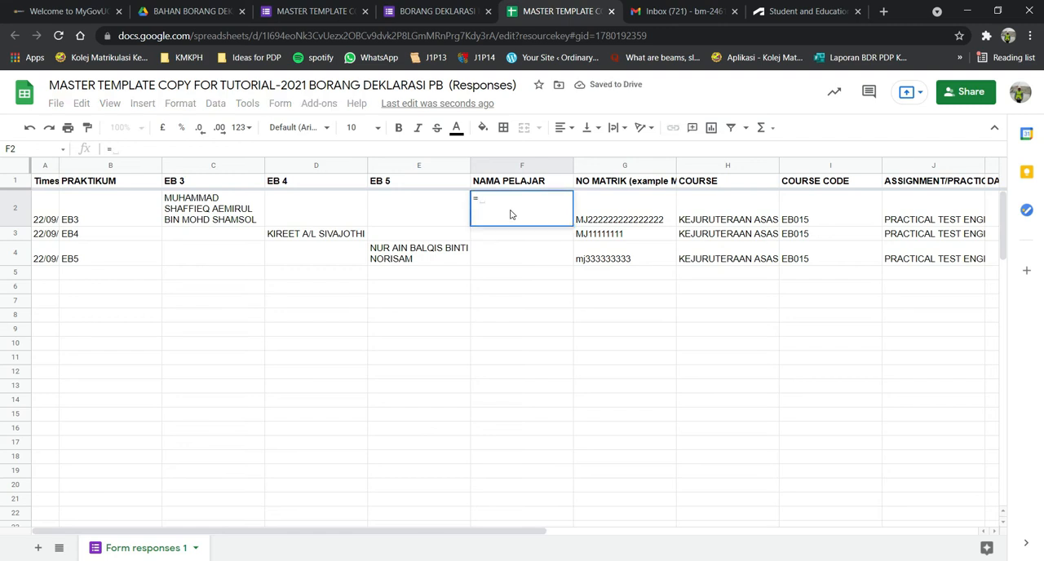
left_click(200, 216)
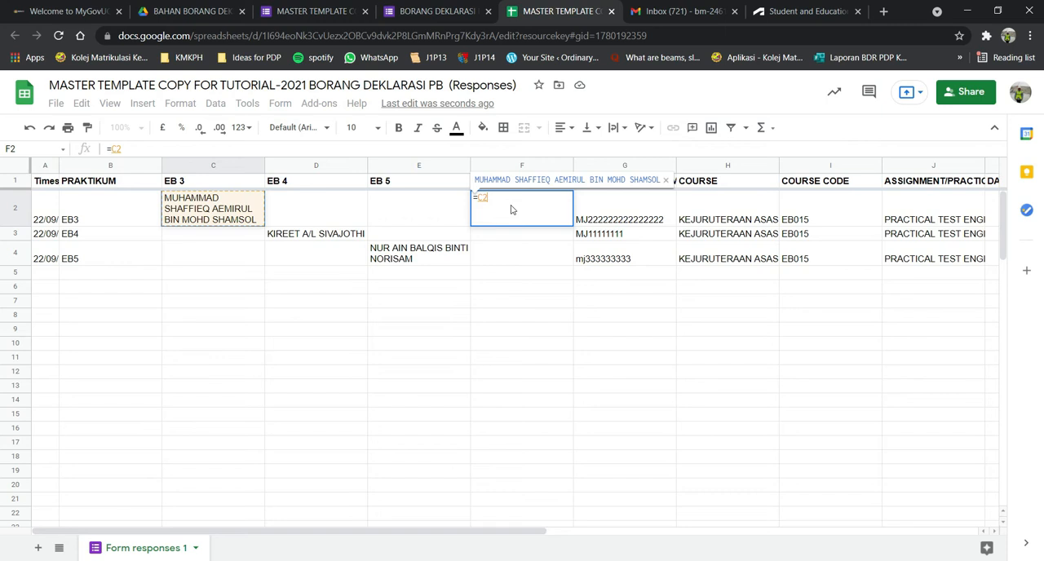
type(":")
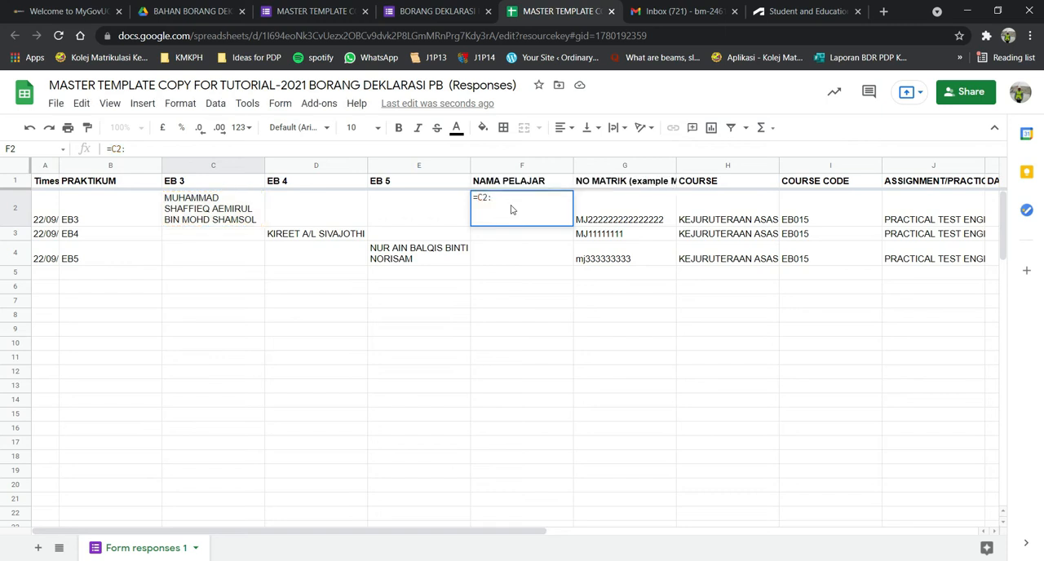
type("C")
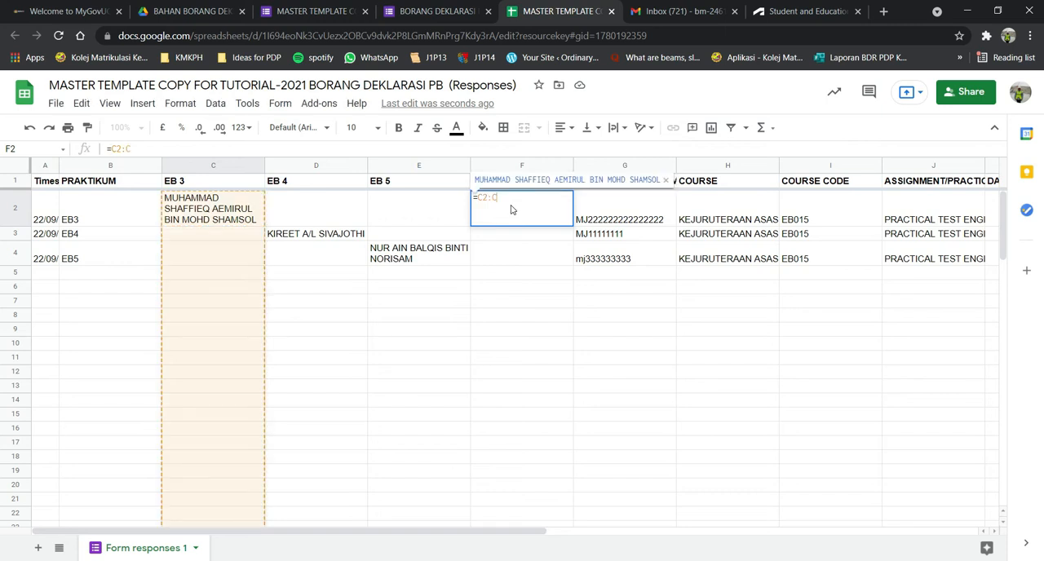
type("&")
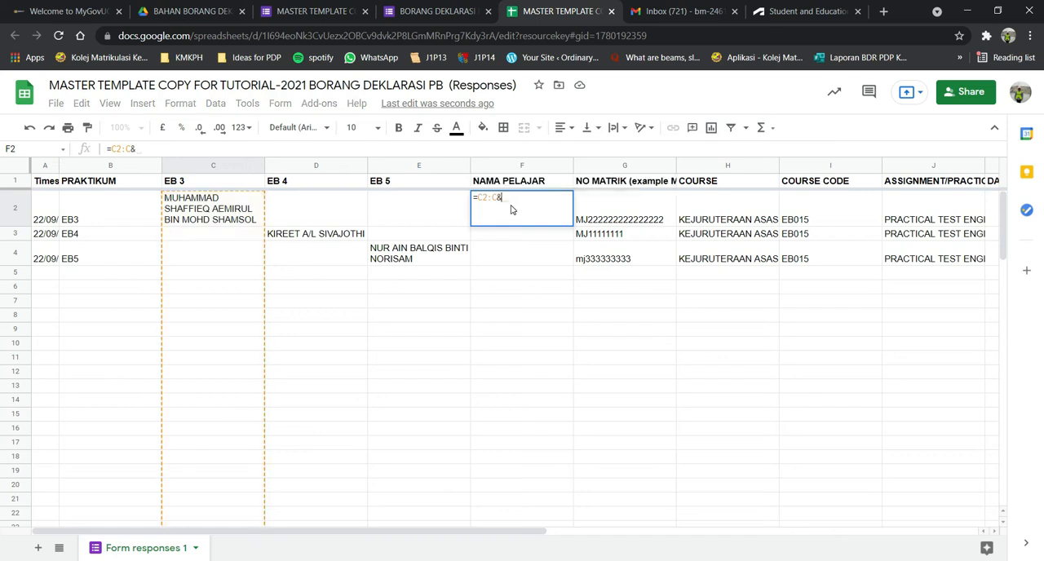
left_click(322, 206)
type(":")
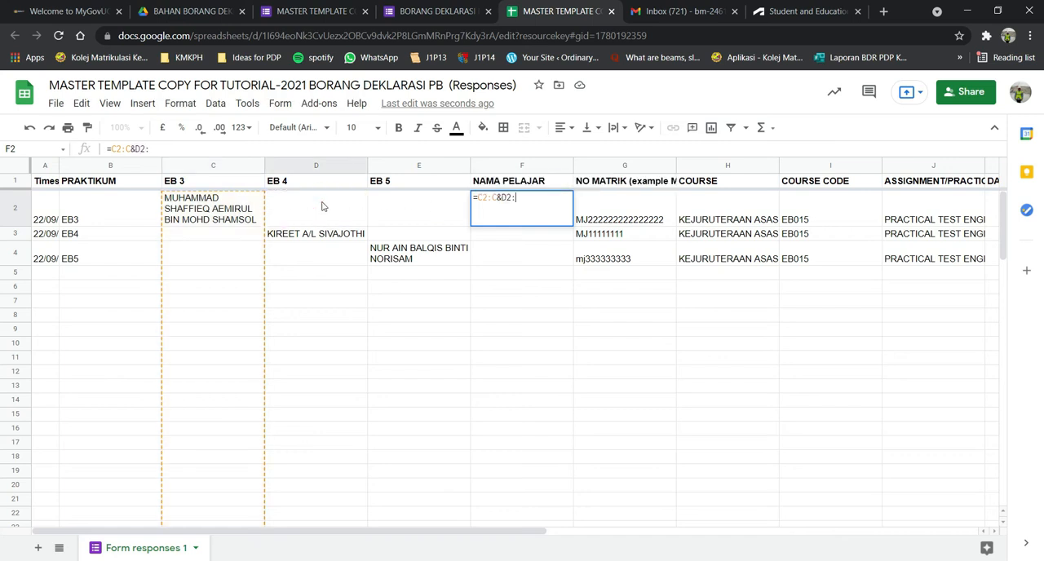
type("D&")
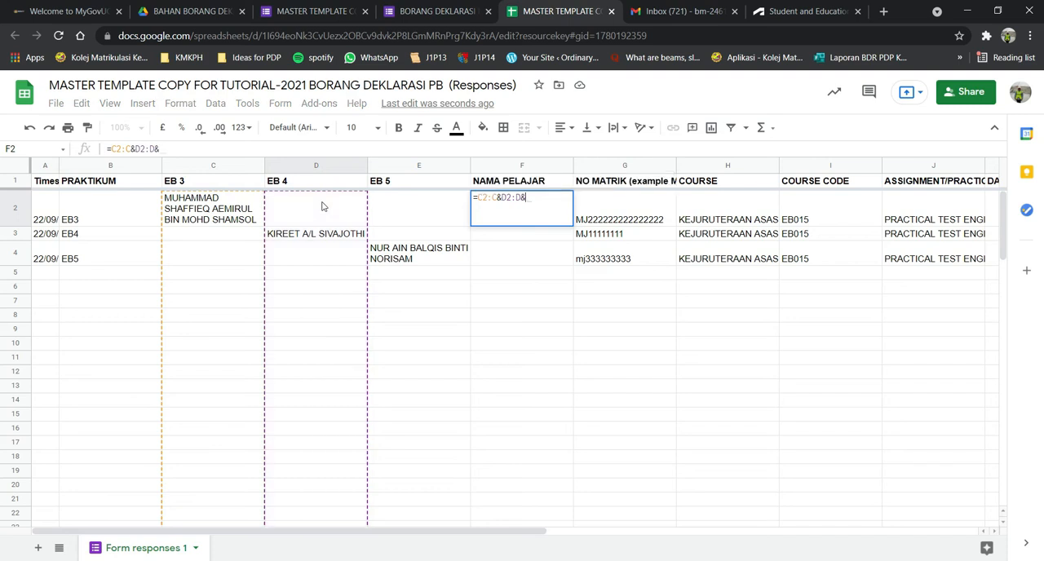
left_click(400, 204)
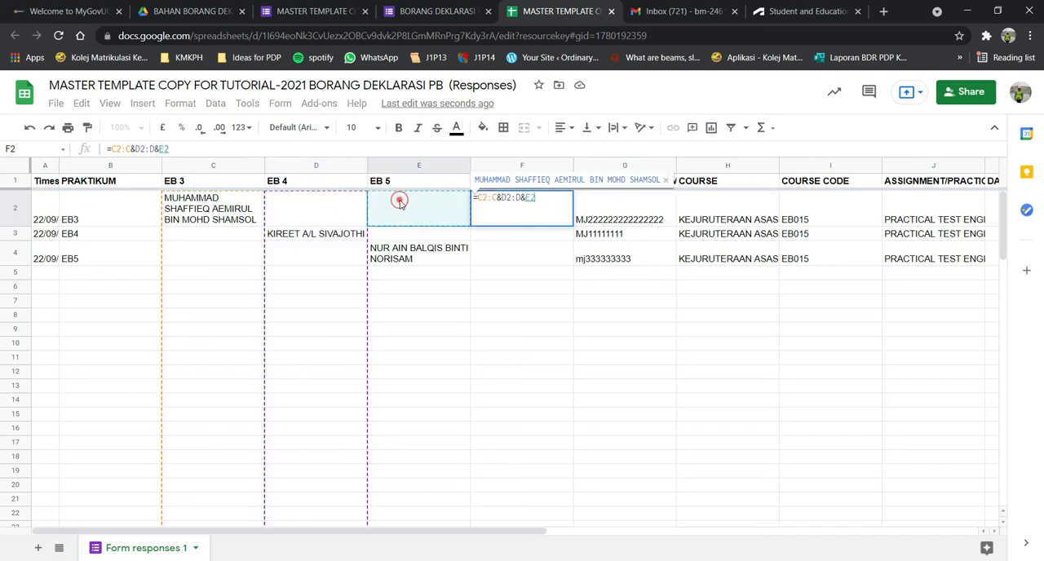
type(":")
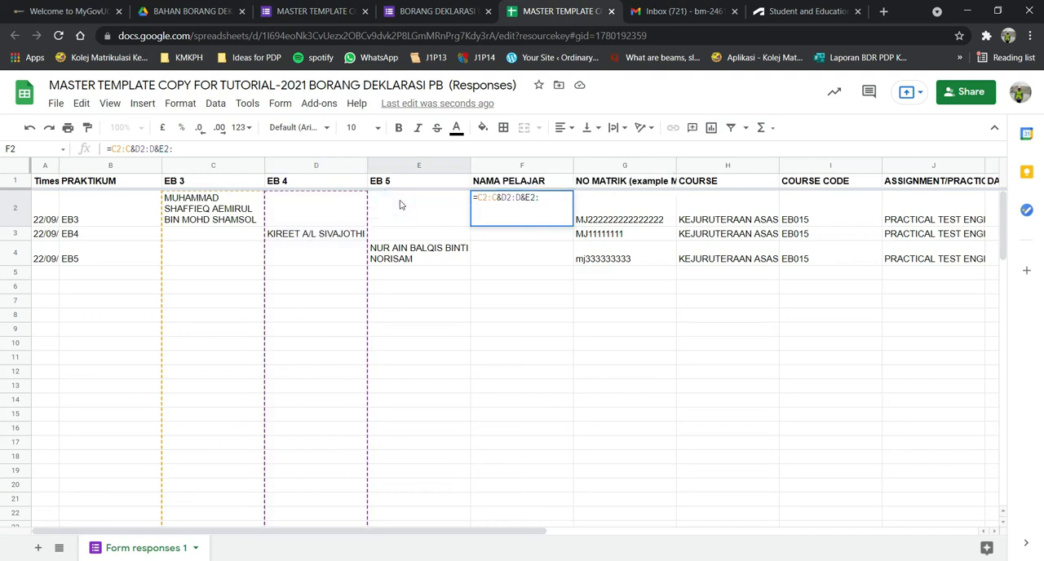
type("E")
key("Return")
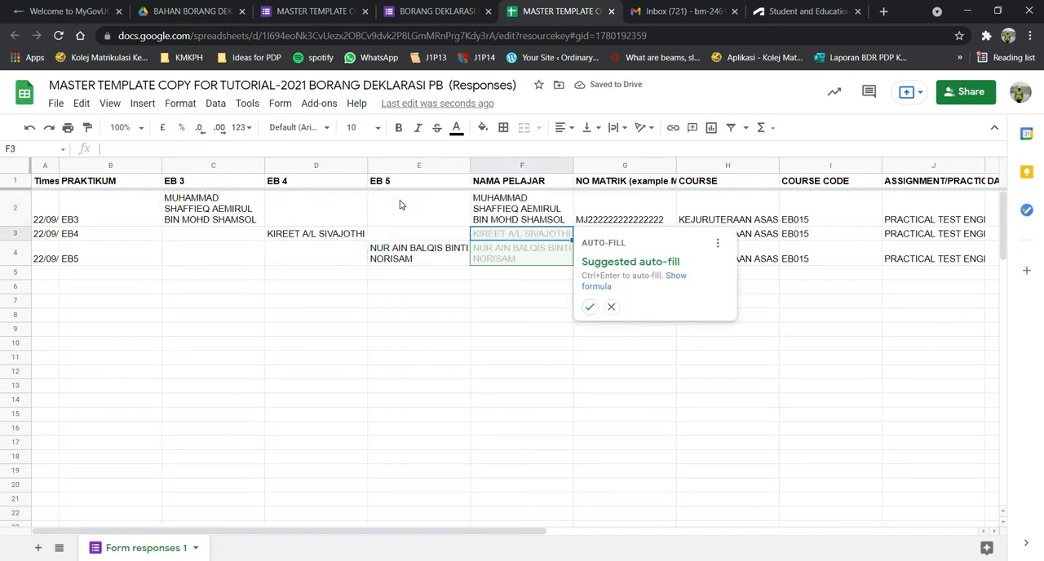
left_click(399, 205)
Copy the name-combining formula from F2 down to F9 and check the filled NAMA PELAJAR cells.
left_click(526, 204)
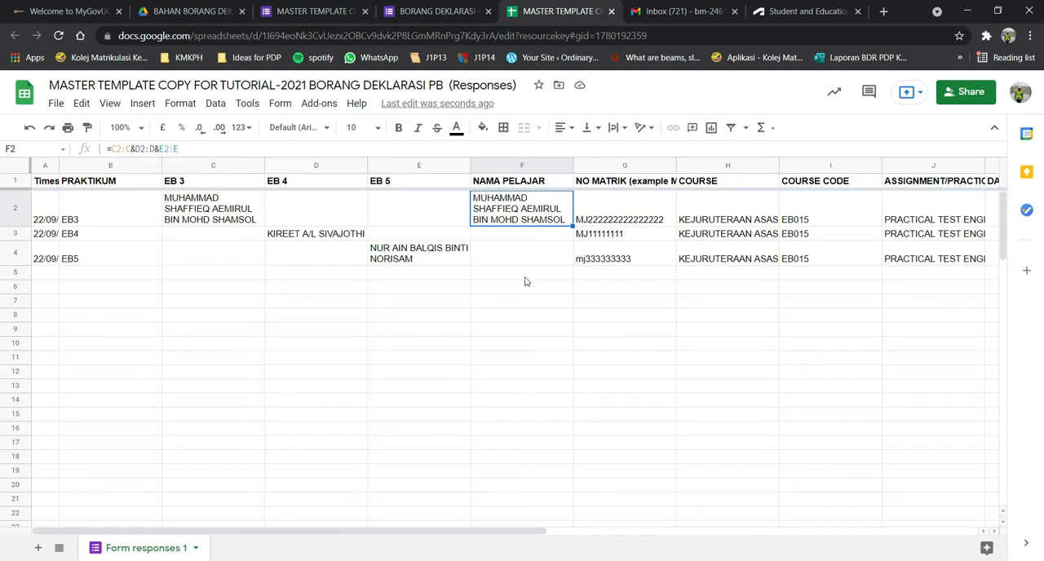
left_click_drag(574, 224, 570, 335)
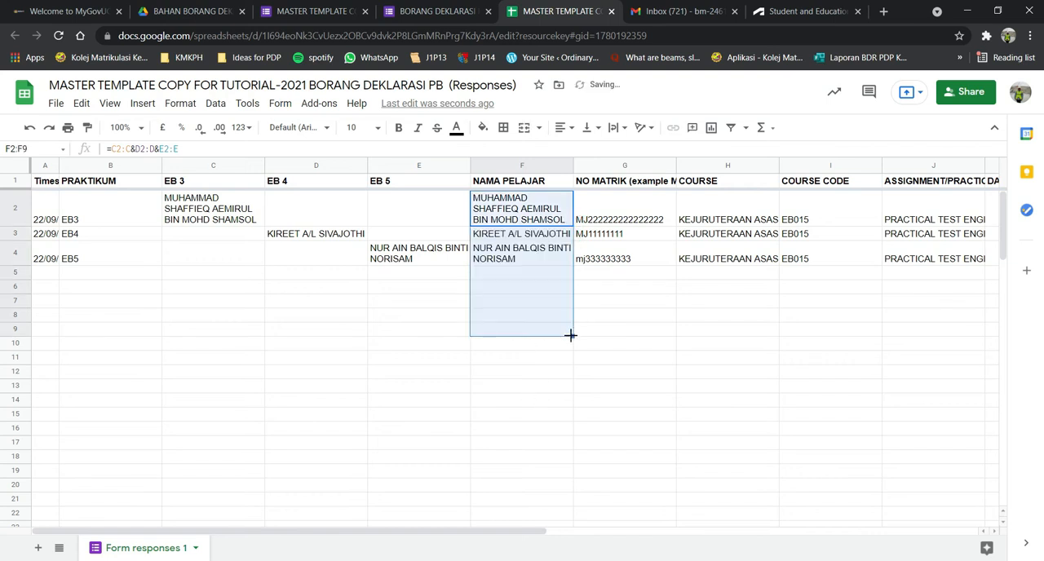
left_click(544, 277)
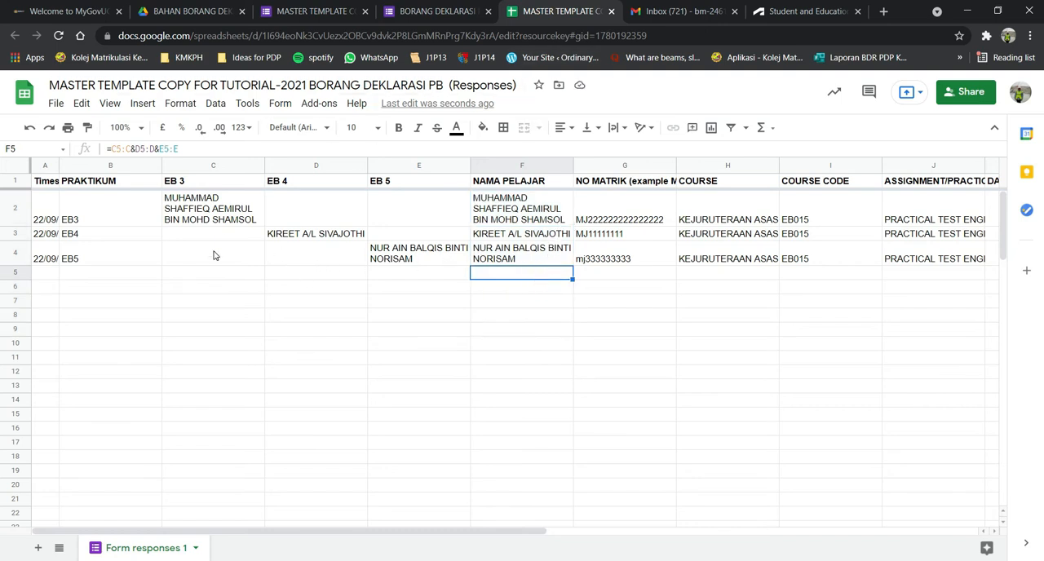
left_click(529, 258)
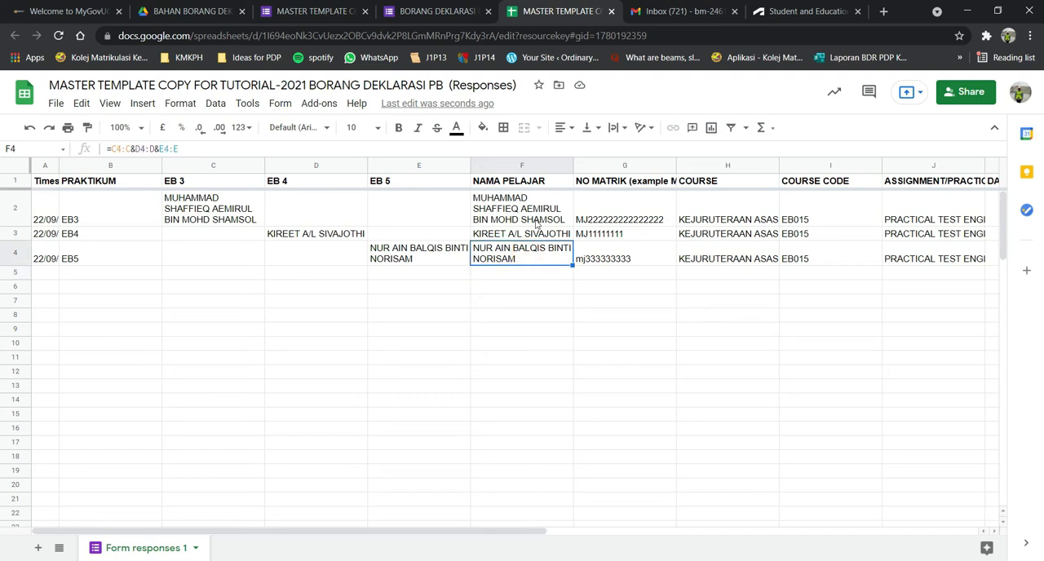
left_click(537, 220)
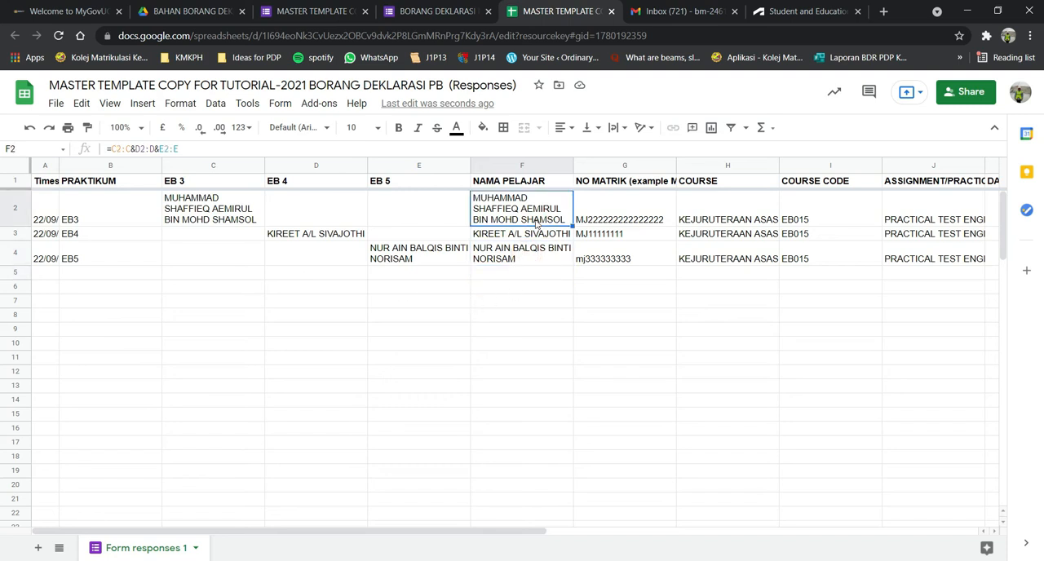
Clear the copied formulas below F2 in the NAMA PELAJAR column.
left_click(526, 260)
key("Delete")
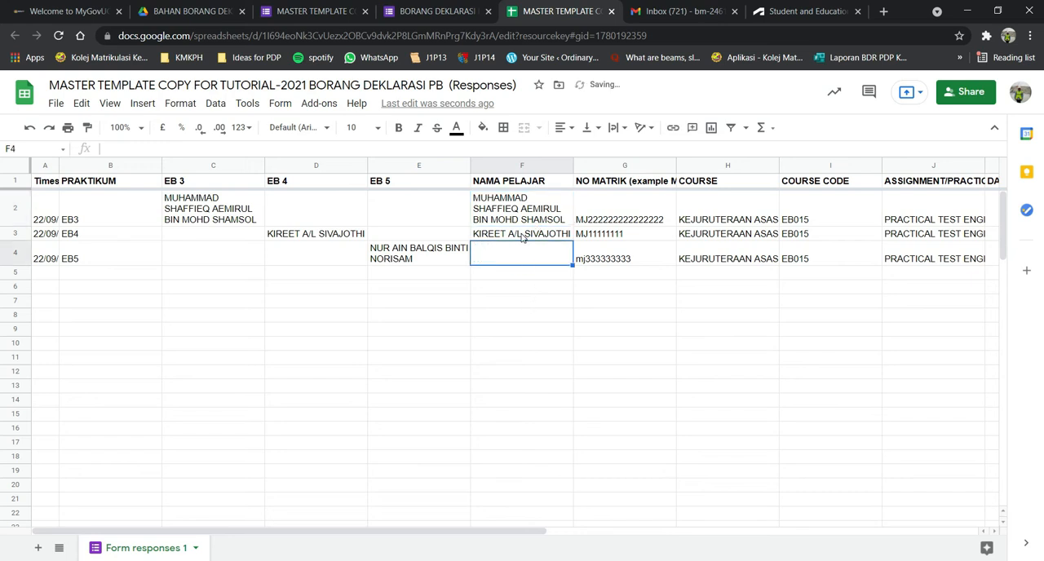
left_click(522, 235)
key("Delete")
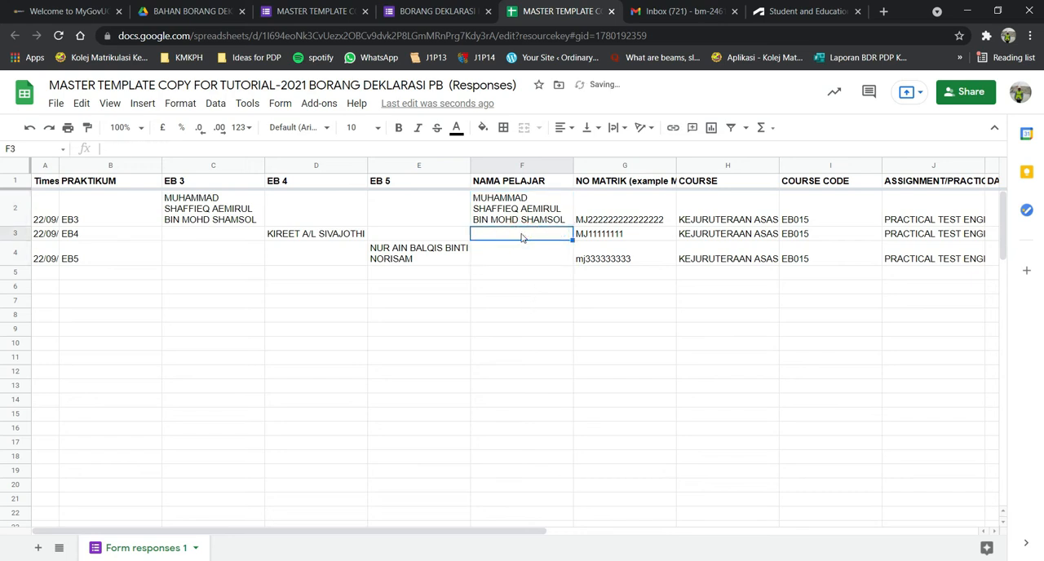
left_click(519, 273)
Convert the formula in F2 to =ArrayFormula(C2:C&D2:D&E2:E) so it covers the whole NAMA PELAJAR column.
left_click(515, 218)
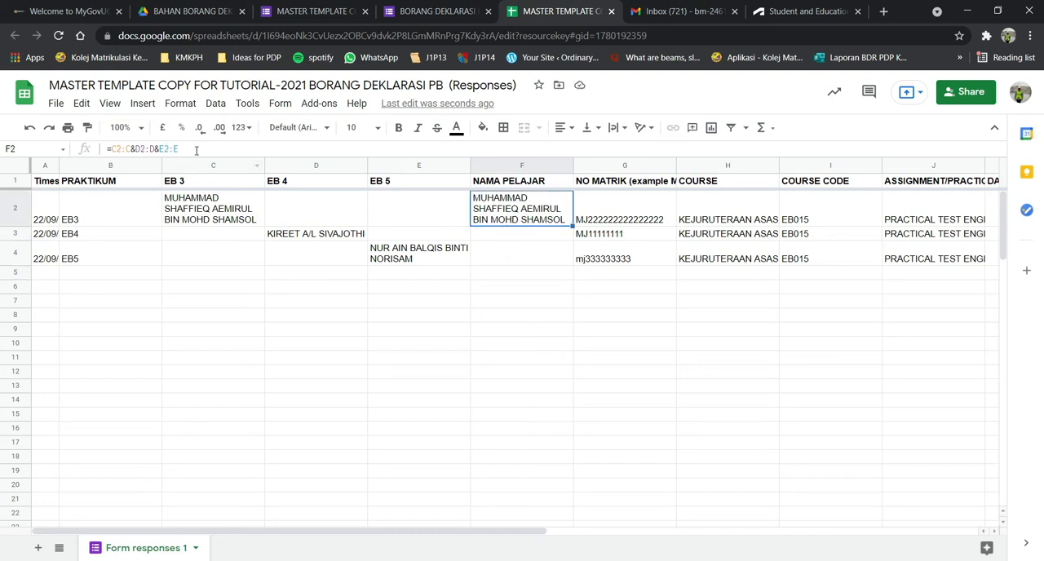
left_click_drag(191, 148, 108, 149)
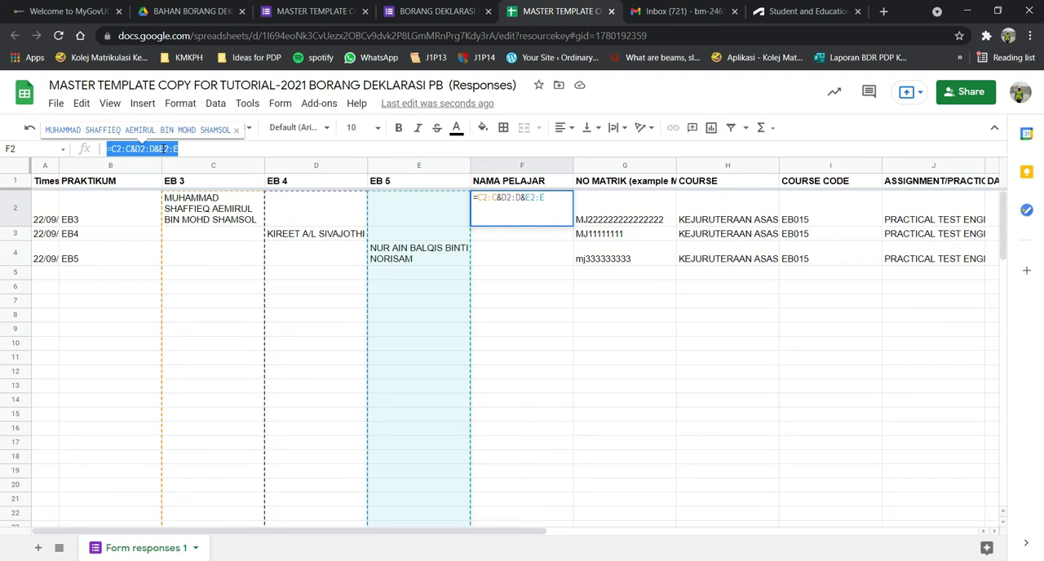
key("ctrl+shift+Return")
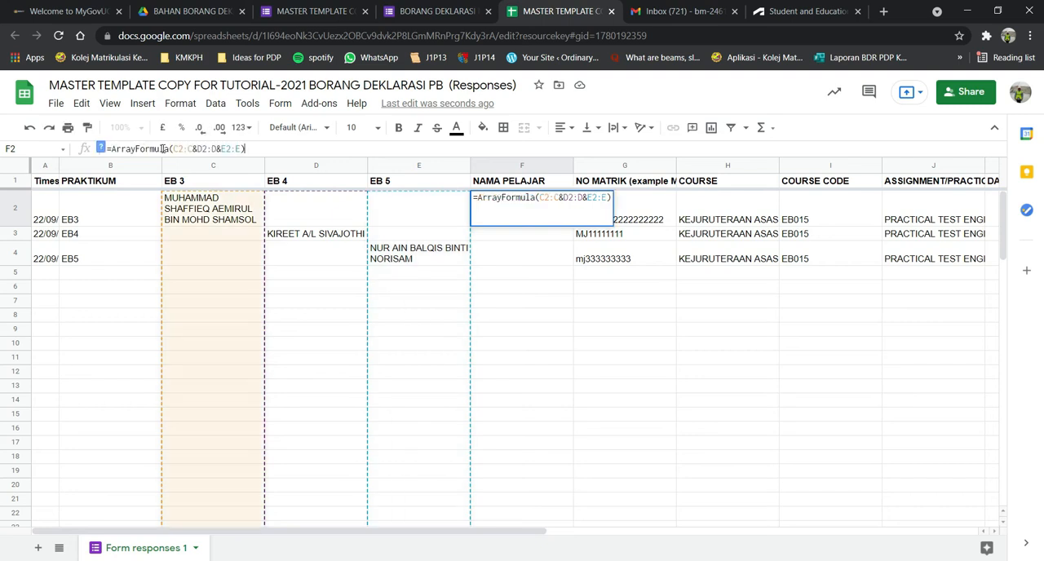
left_click(540, 291)
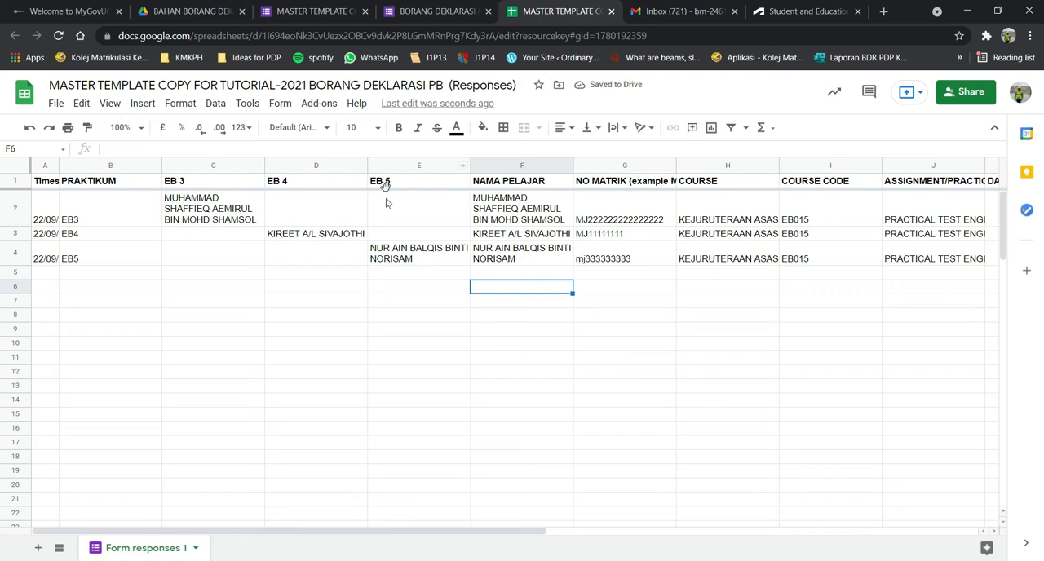
Examine the NAMA PELAJAR cells and the array formula in F2 to check how the names are filled in.
left_click(525, 320)
left_click(539, 372)
left_click(534, 414)
left_click(526, 257)
left_click(526, 356)
left_click(511, 252)
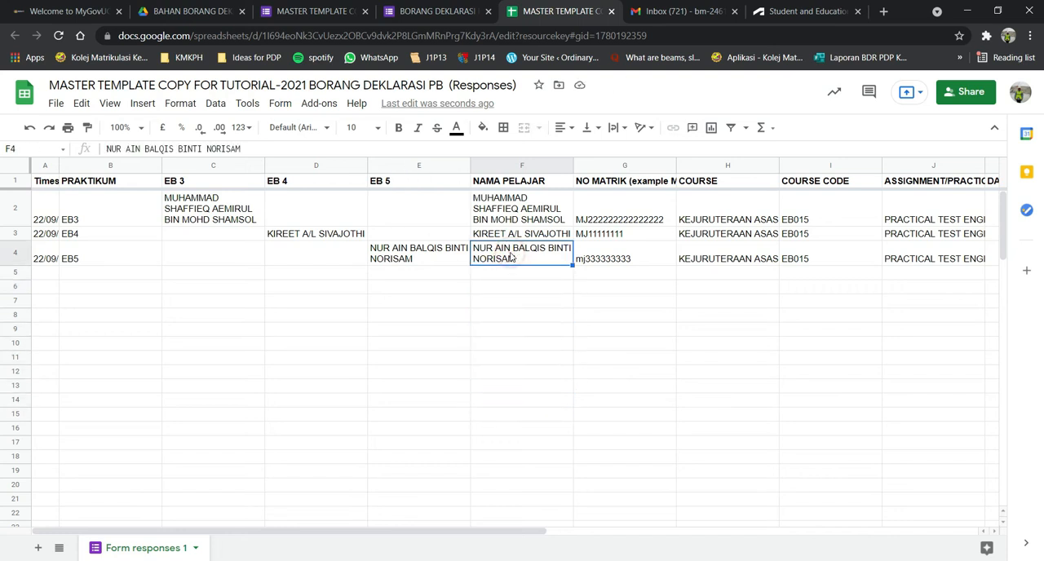
left_click(519, 216)
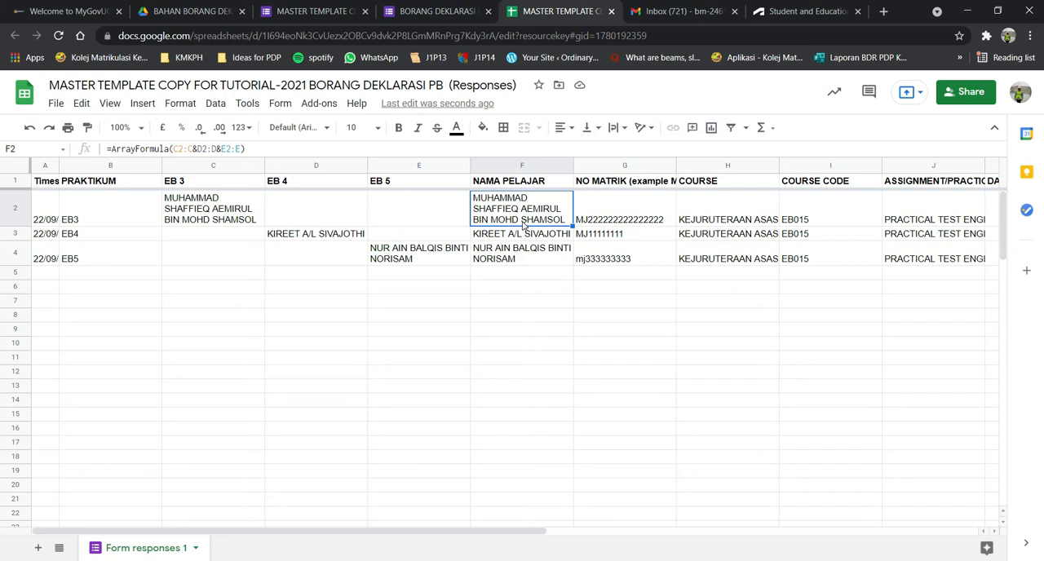
left_click(521, 304)
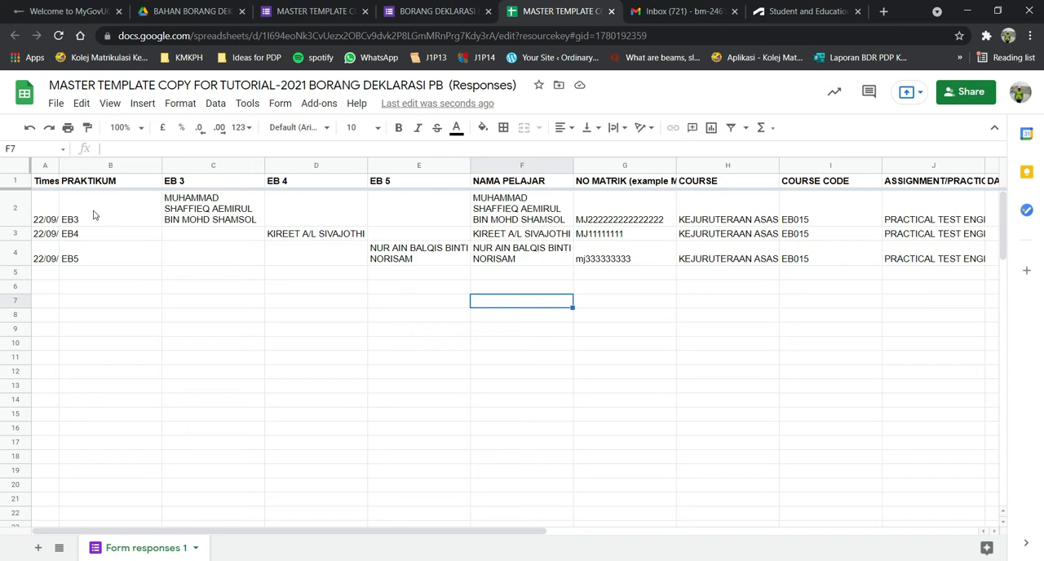
Search the Google Workspace Marketplace for AUTOCRAT, view the Autocrat add-on's page and close the marketplace.
left_click(321, 104)
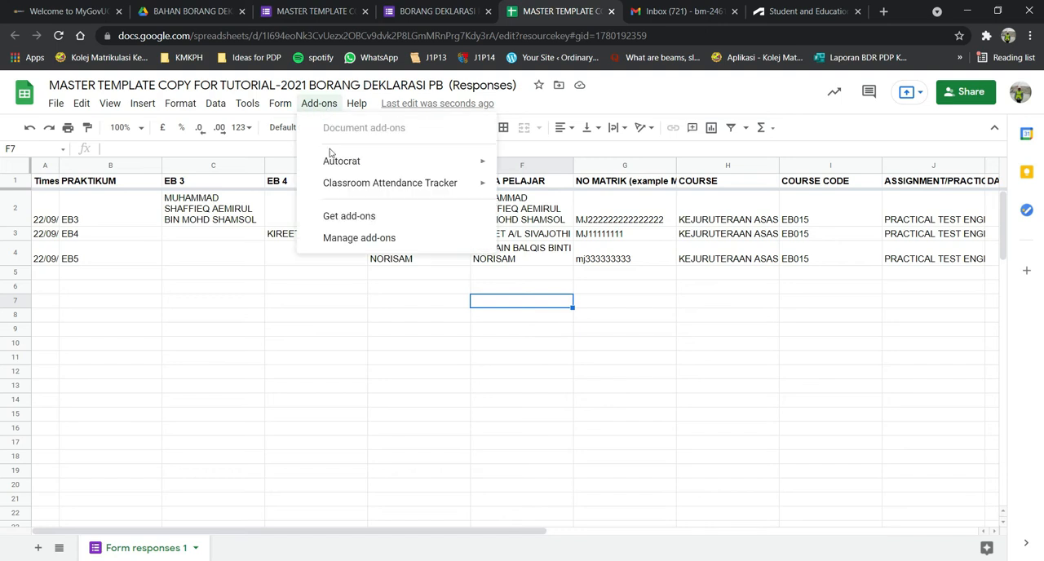
mouse_move(361, 167)
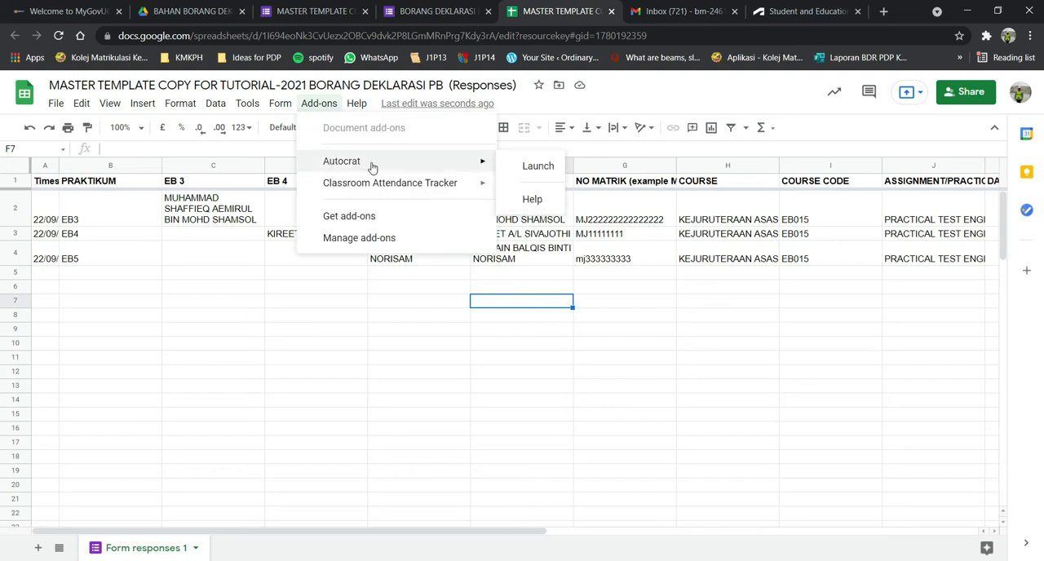
left_click(371, 219)
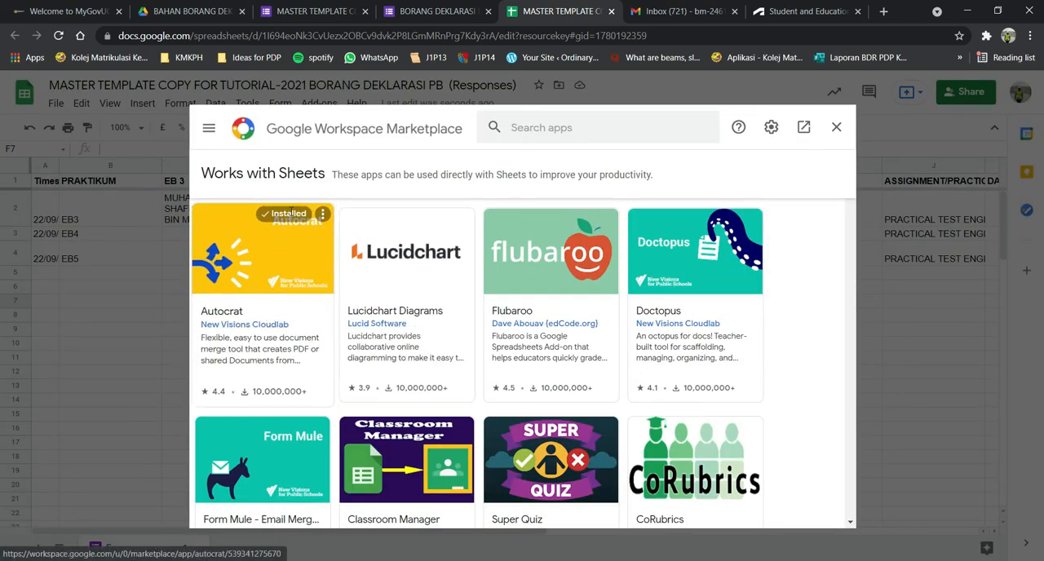
left_click(568, 129)
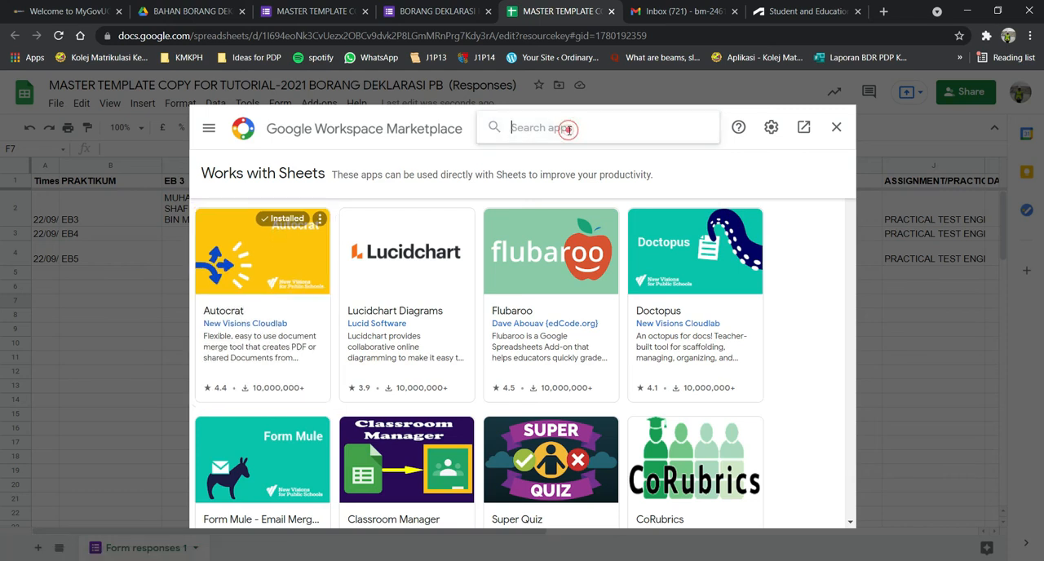
type("AUTOCRAT")
left_click(575, 127)
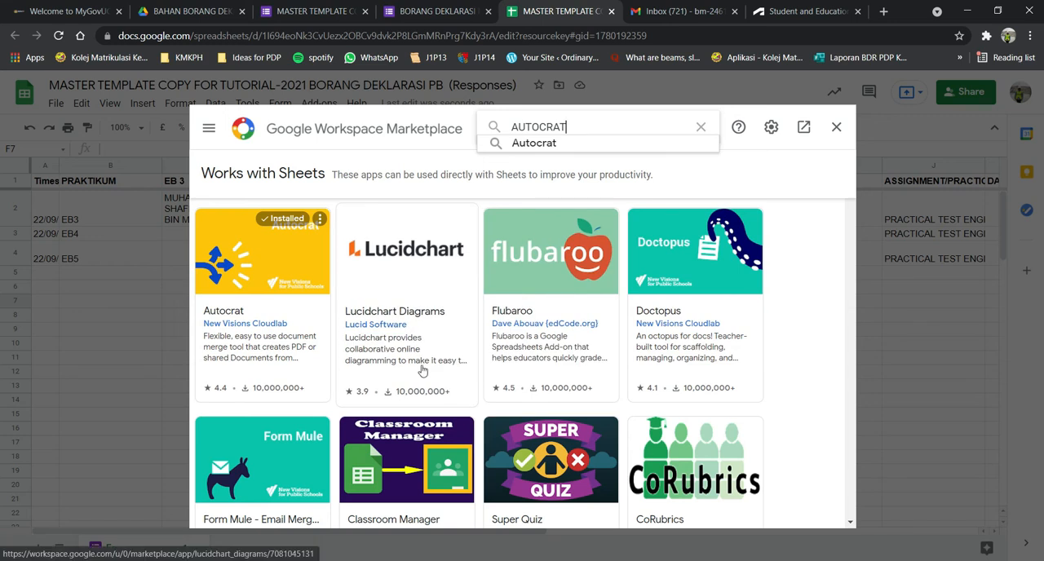
left_click(273, 260)
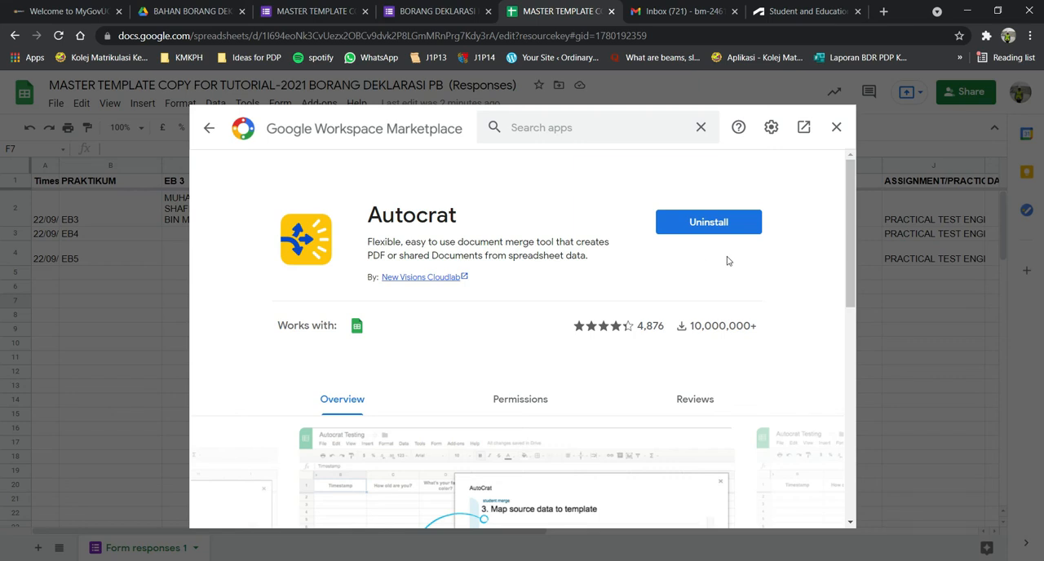
left_click(836, 127)
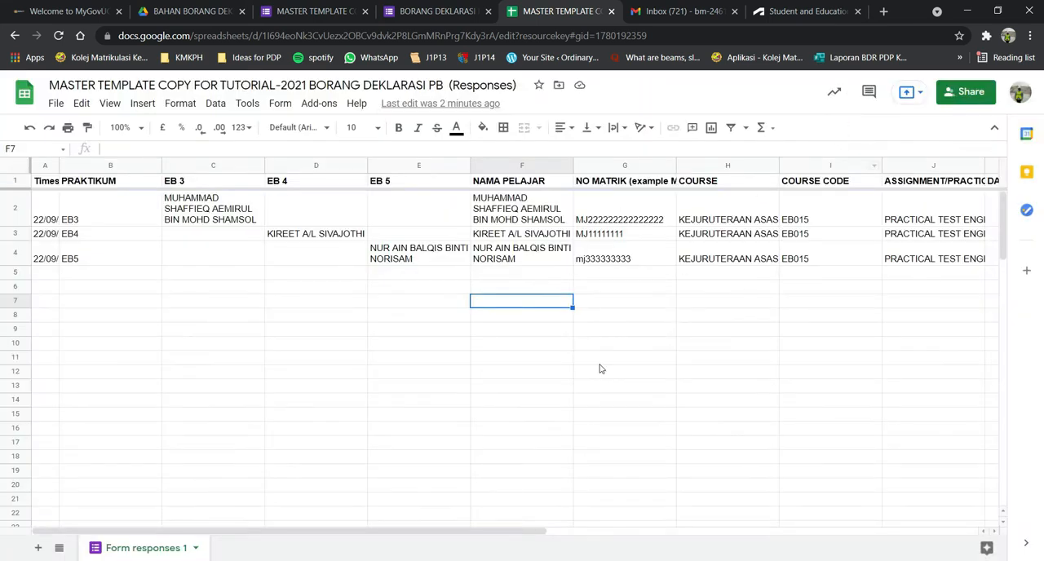
Launch the Autocrat add-on and start a new merge job.
left_click(324, 106)
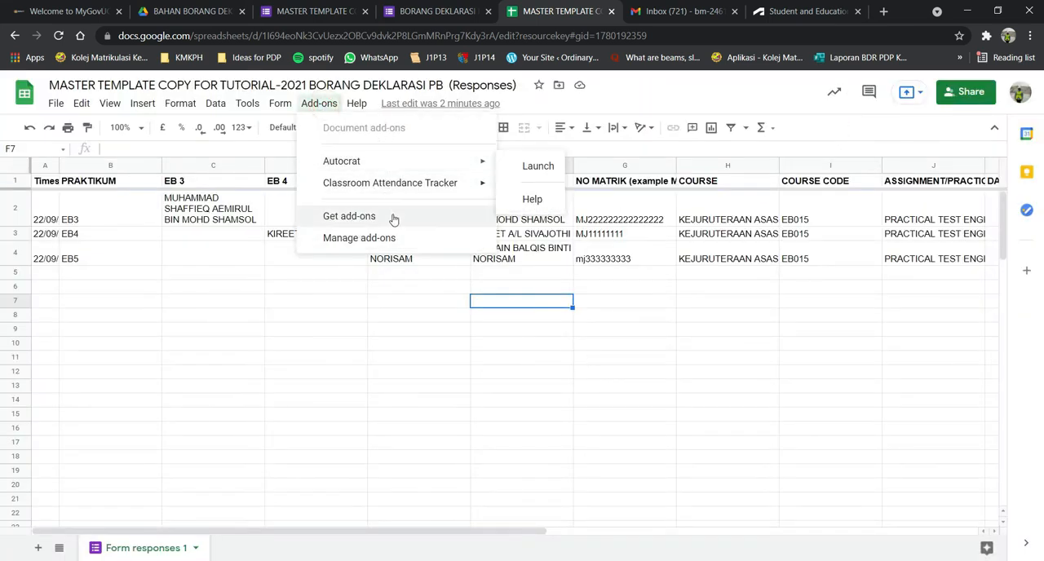
left_click(537, 166)
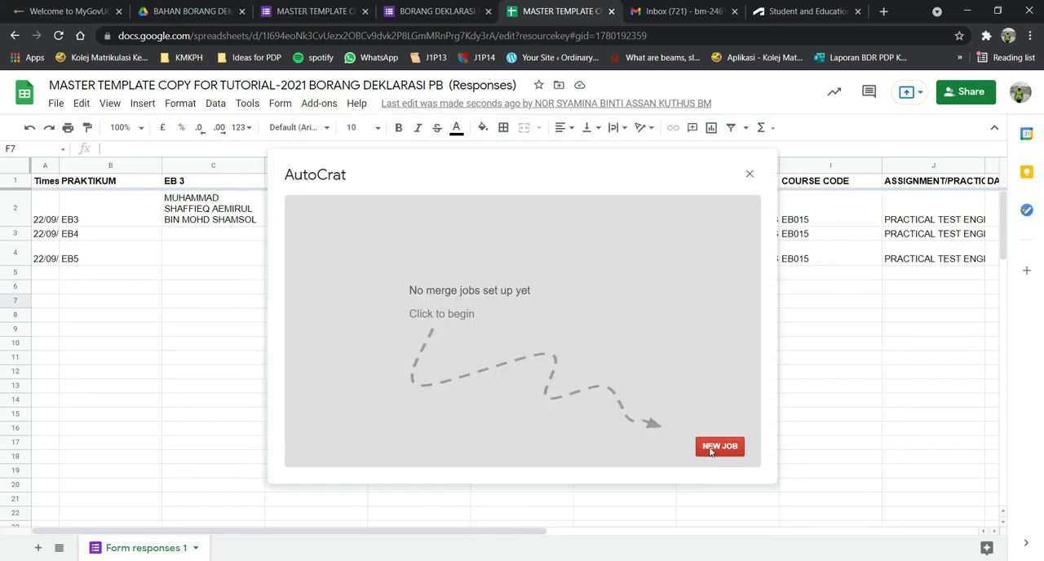
left_click(715, 448)
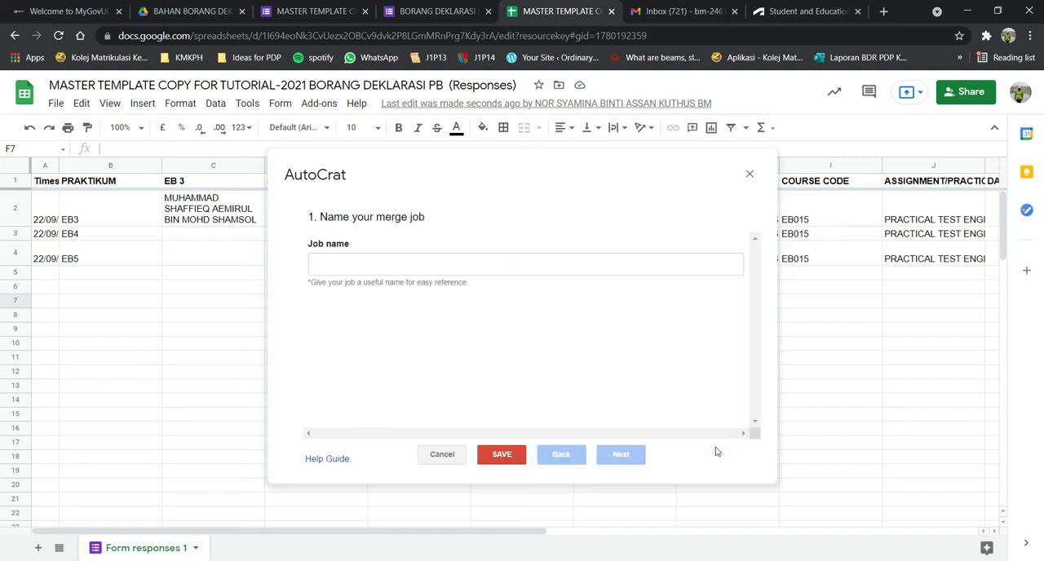
Name the merge job BORANG DEKLARASI EB 3 4 5(CONTOH) and continue to the template choice.
left_click(513, 265)
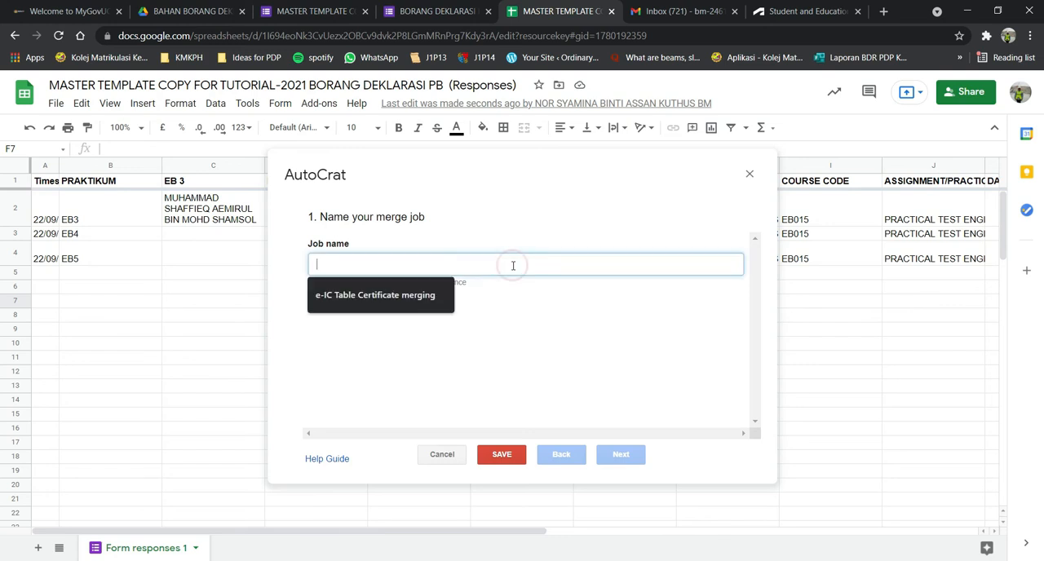
type("BORAN")
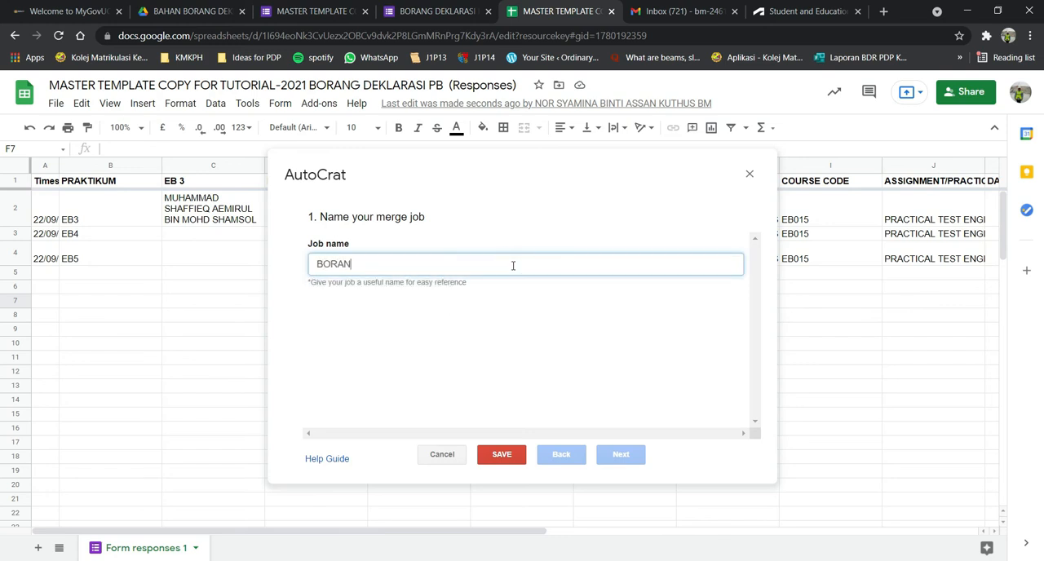
type("G")
key("ctrl+BackSpace")
type("MASTER")
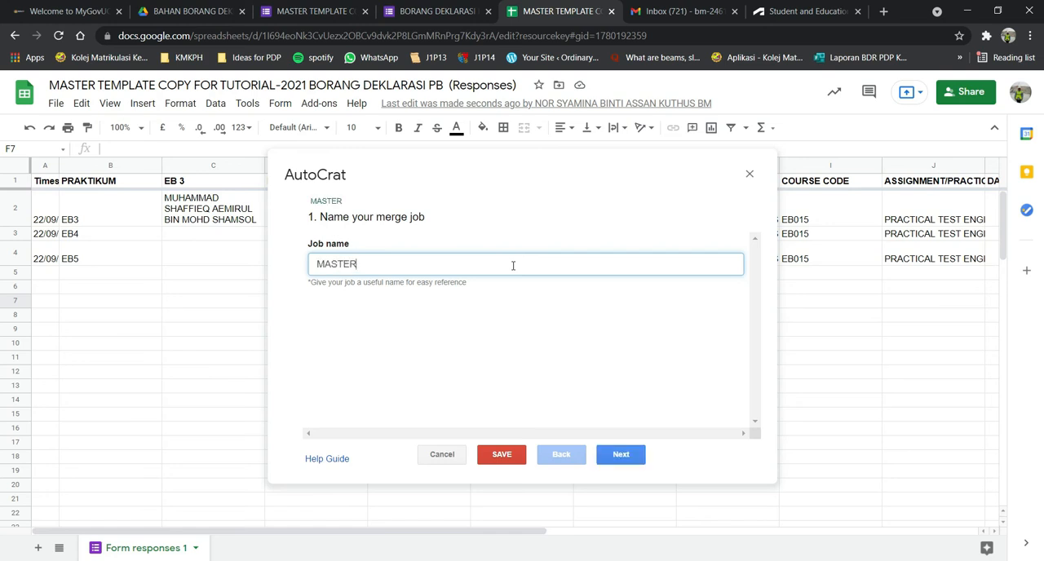
key("ctrl+BackSpace")
type("BORANG DEKLARASI EB 3 4 5(CONTOH)")
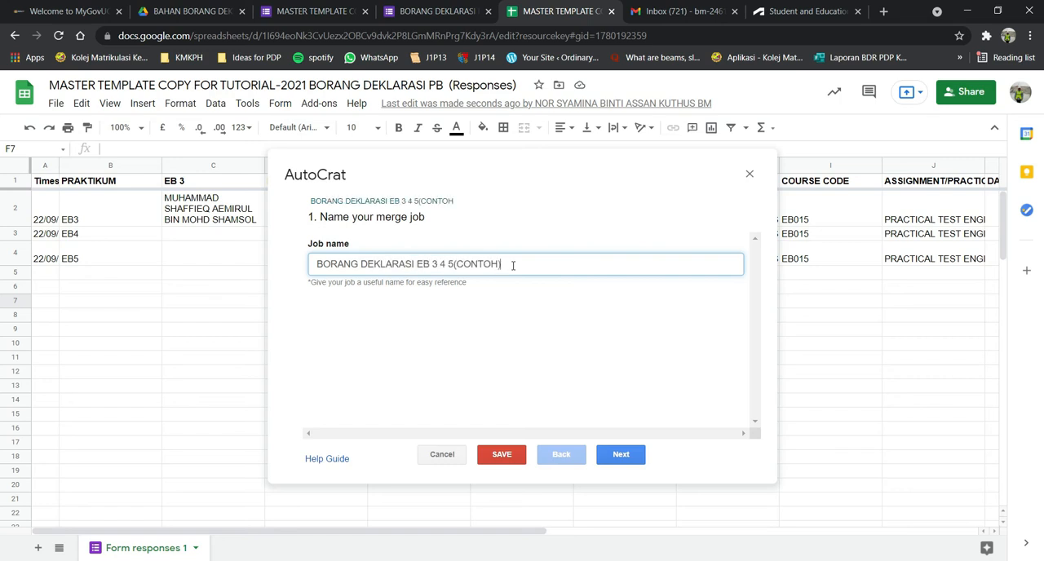
left_click(624, 455)
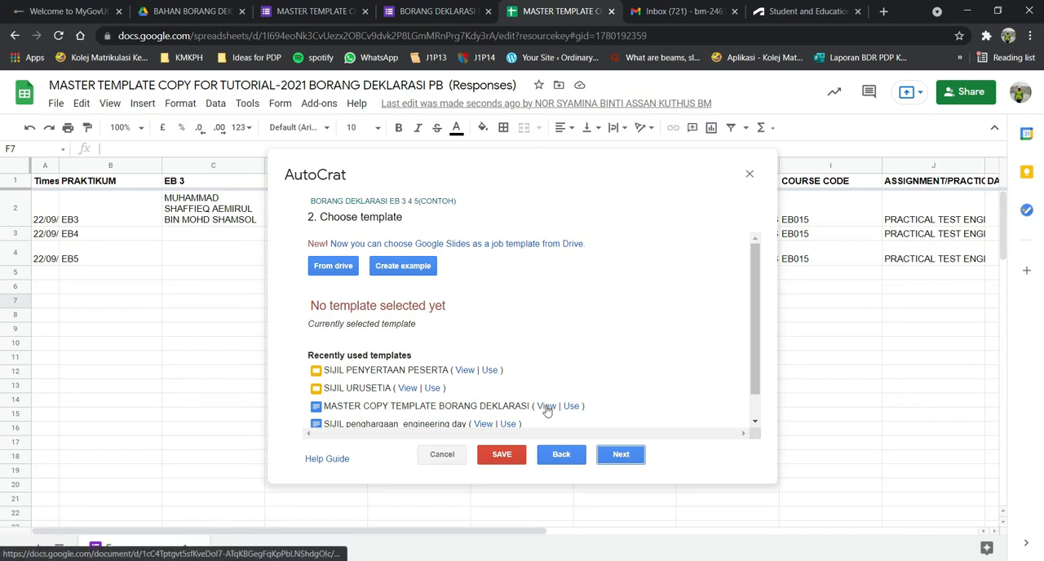
Choose MASTER COPY TEMPLATE BORANG DEKLARASI from Drive as the merge job's template.
scroll(418, 382, "down", 1)
scroll(411, 318, "up", 1)
left_click(333, 266)
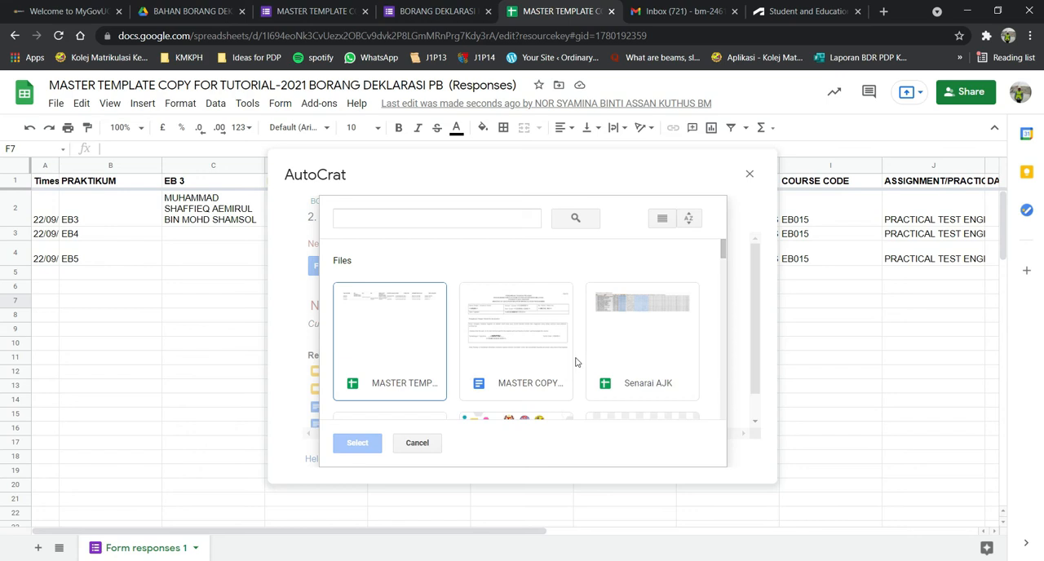
left_click(516, 341)
left_click(359, 444)
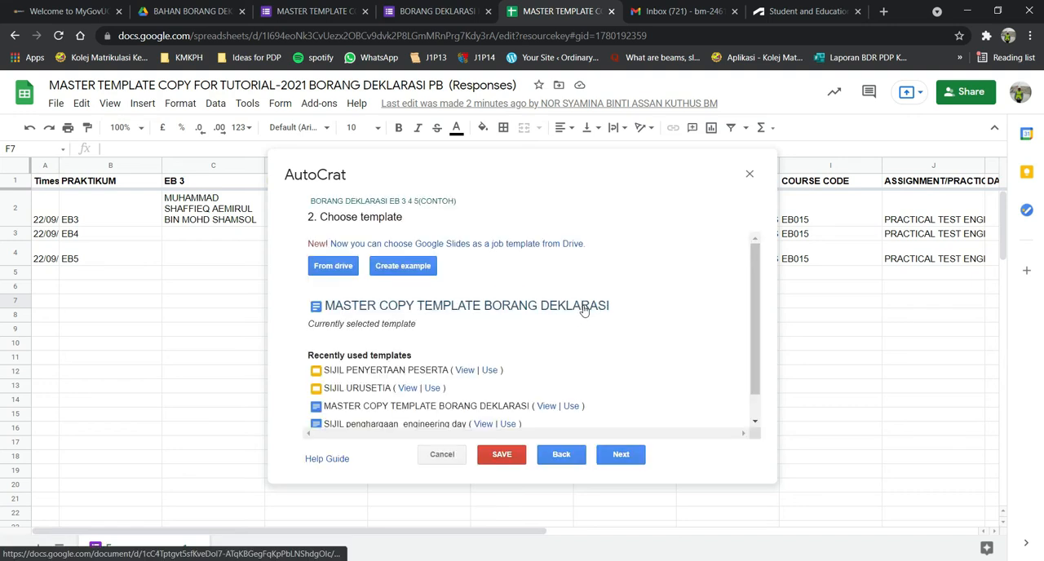
Open the selected template document to check its merge tags and close it again.
left_click(461, 306)
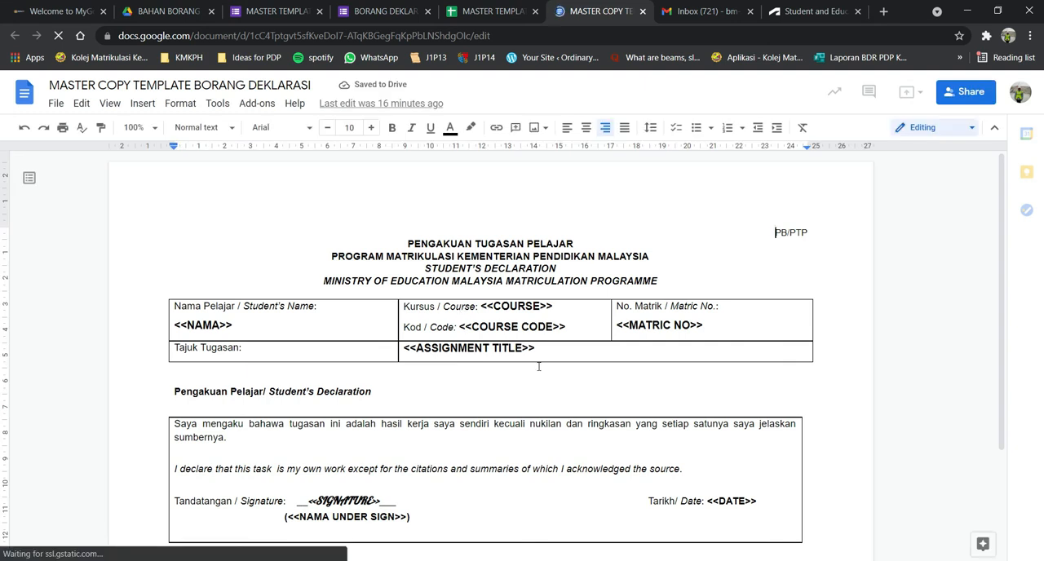
scroll(538, 367, "down", 1)
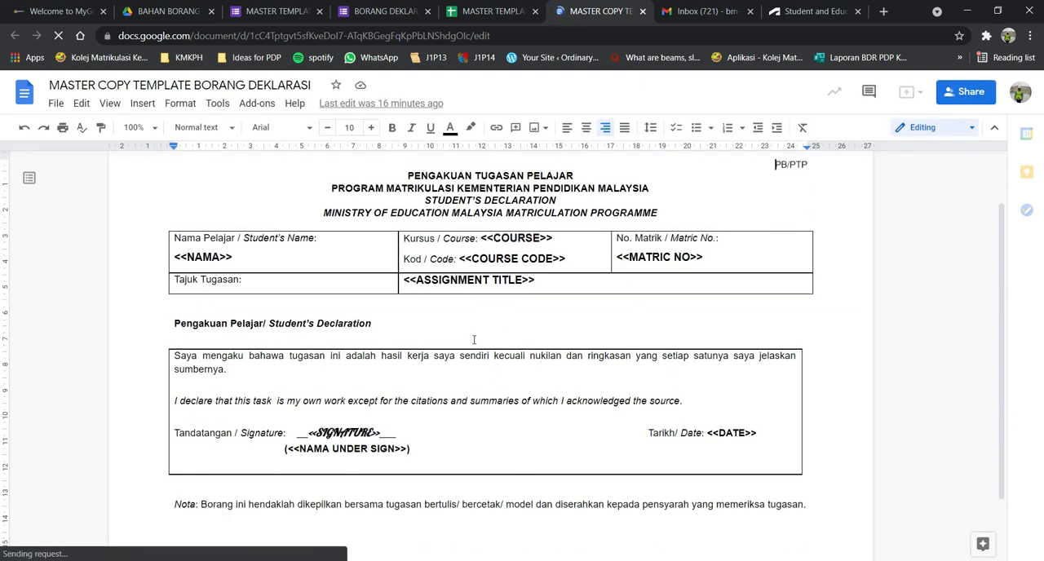
left_click(643, 11)
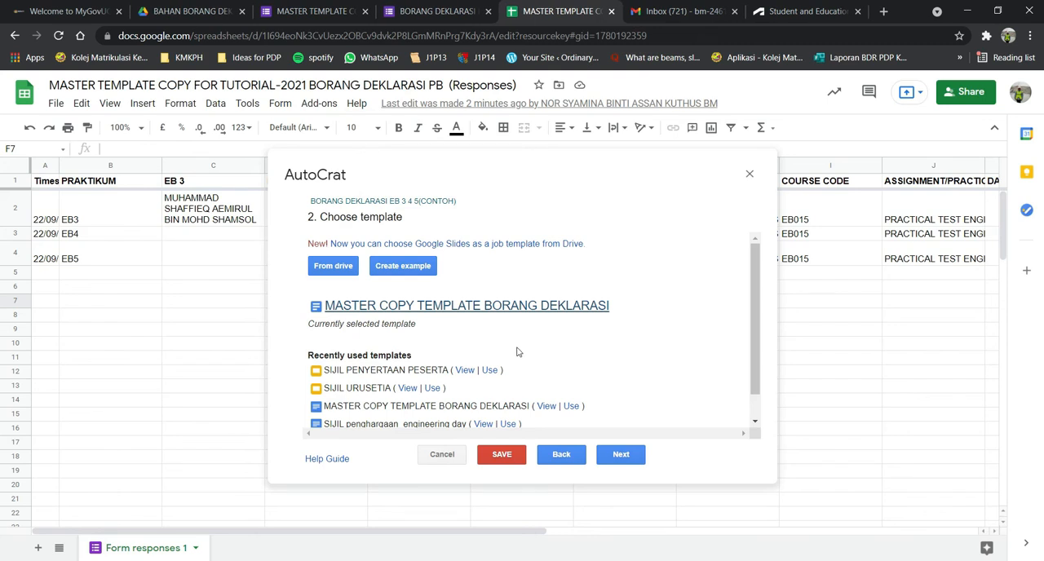
Continue to the source data mapping, review the tags and map <<NAMA>> to the NAMA PELAJAR column.
left_click(626, 455)
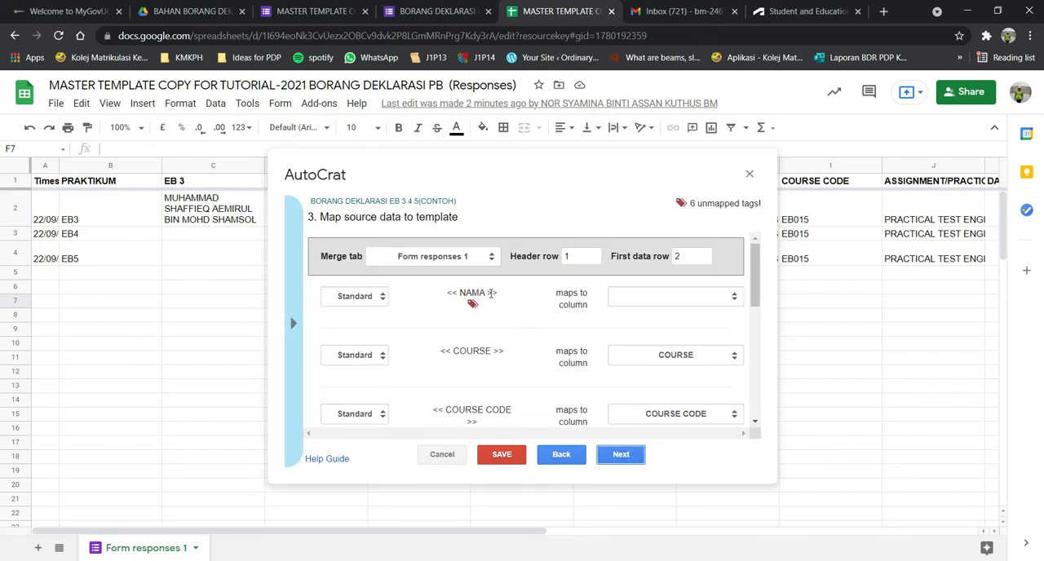
scroll(501, 298, "down", 5)
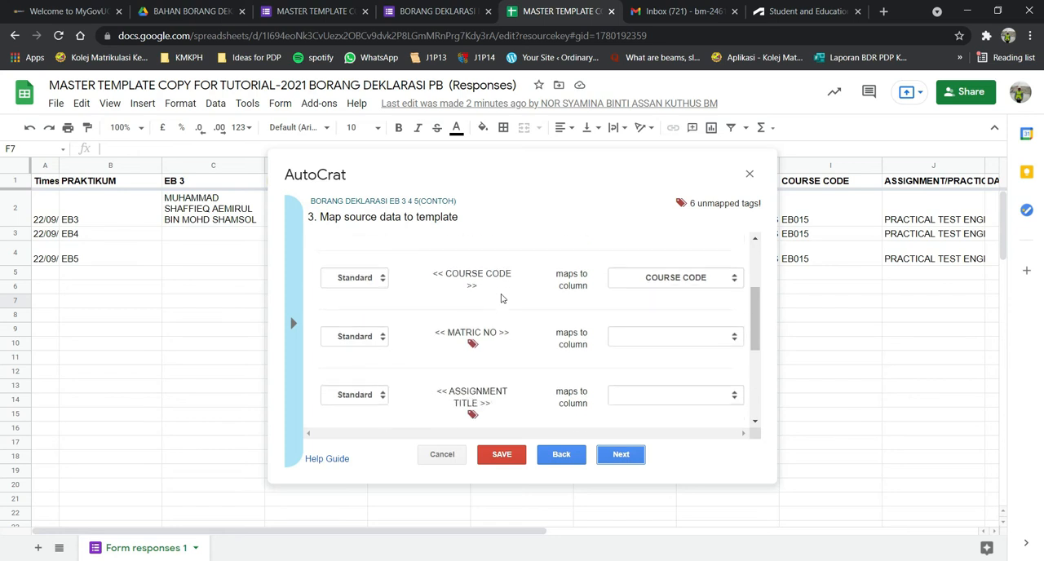
scroll(501, 298, "down", 1)
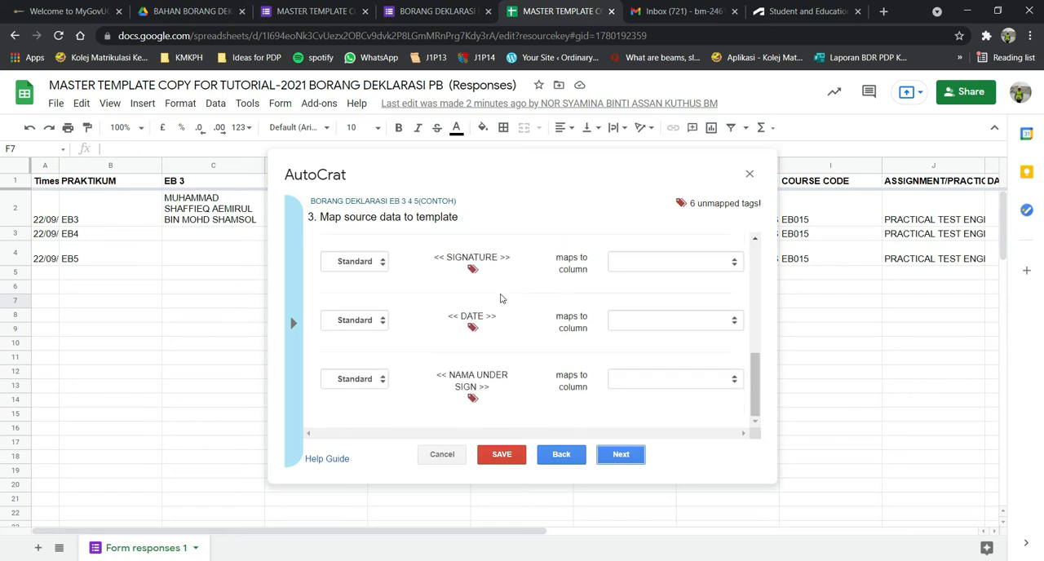
scroll(500, 298, "up", 6)
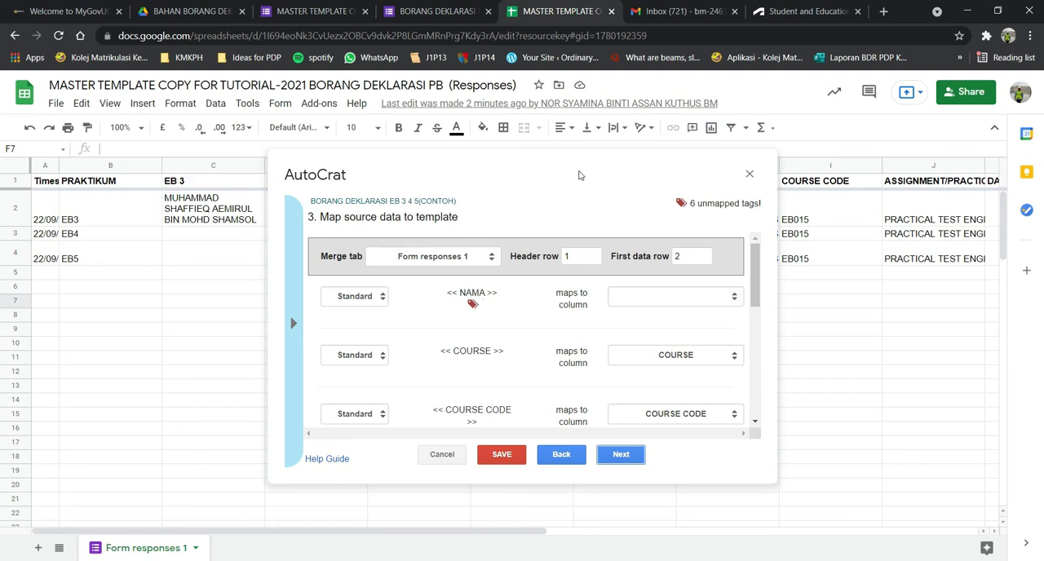
left_click(694, 299)
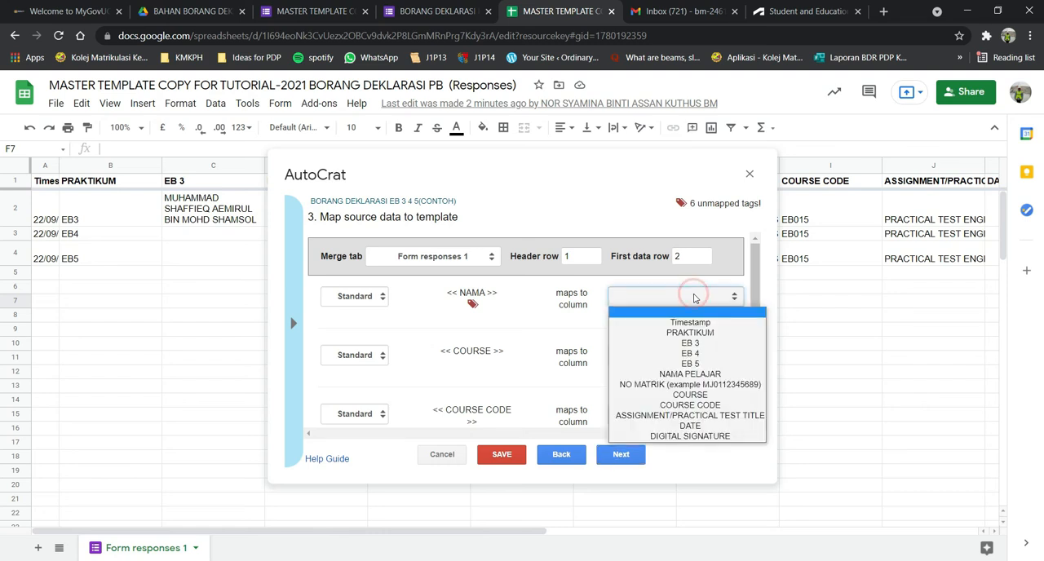
left_click(712, 375)
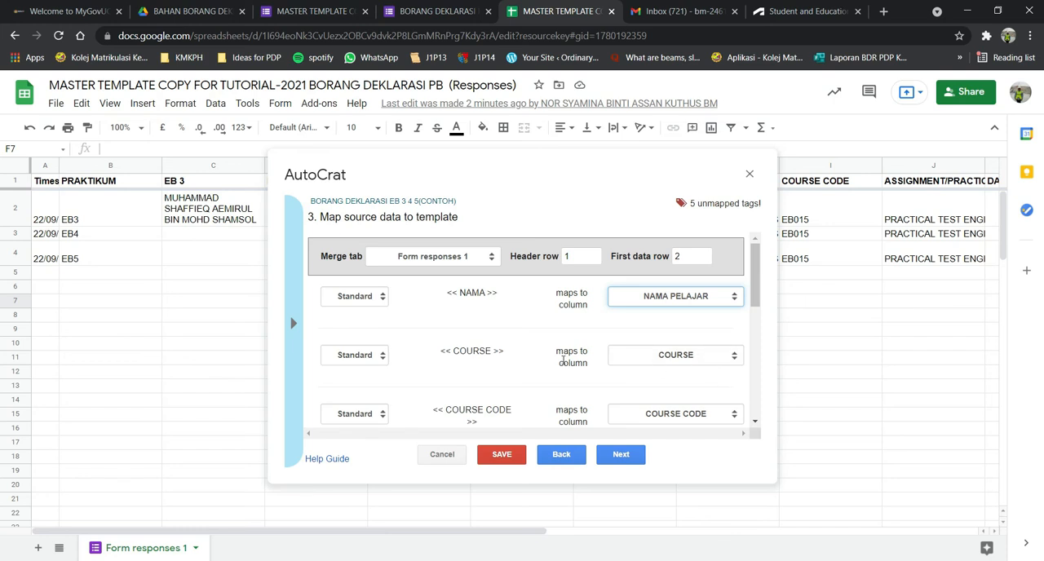
Map <<MATRIC NO>> to the NO MATRIK column and <<ASSIGNMENT TITLE>> to ASSIGNMENT/PRACTICAL TEST TITLE.
scroll(644, 351, "down", 1)
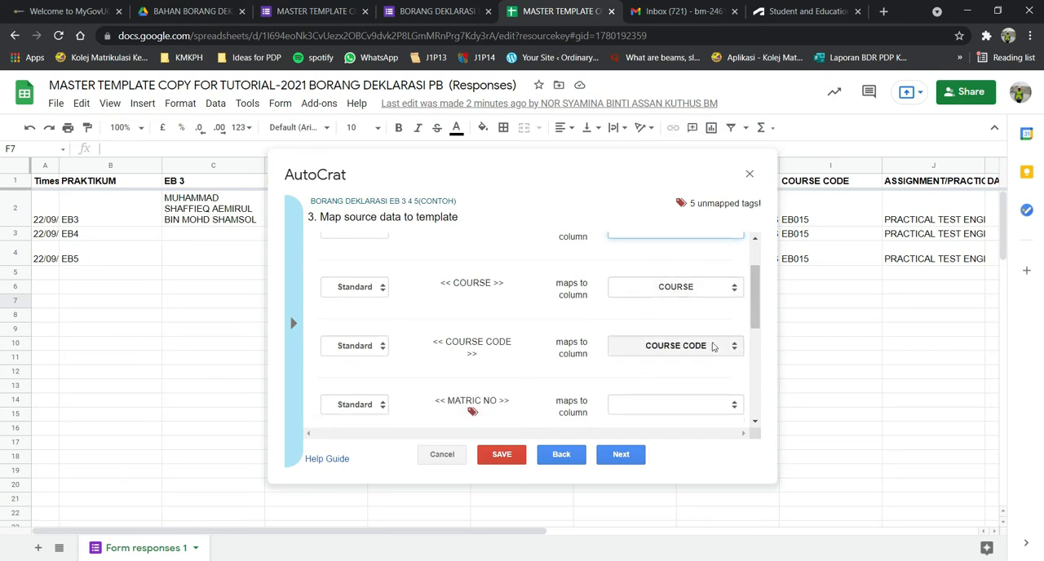
scroll(550, 351, "down", 1)
left_click(662, 285)
left_click(662, 286)
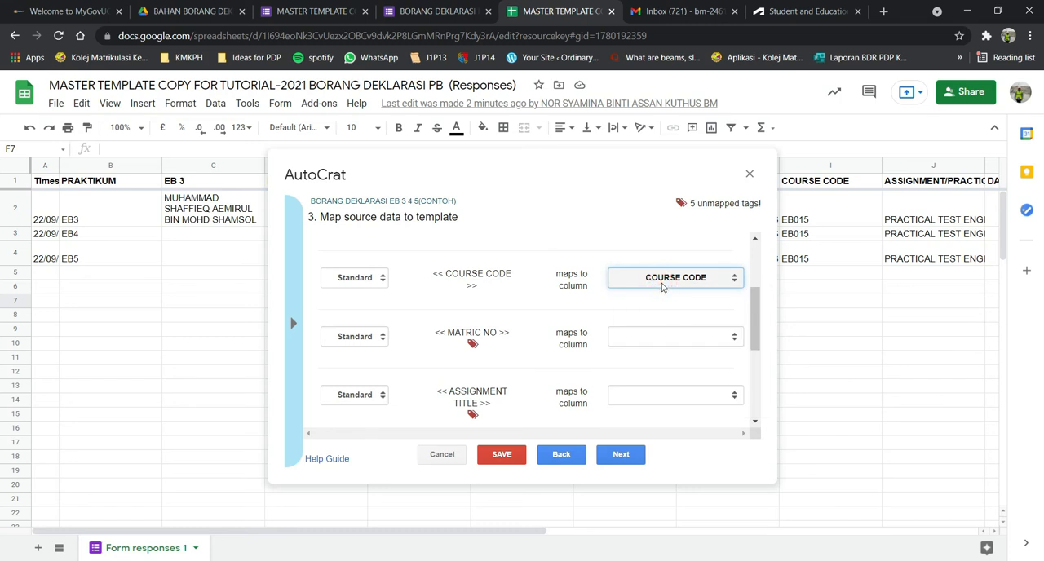
left_click(664, 335)
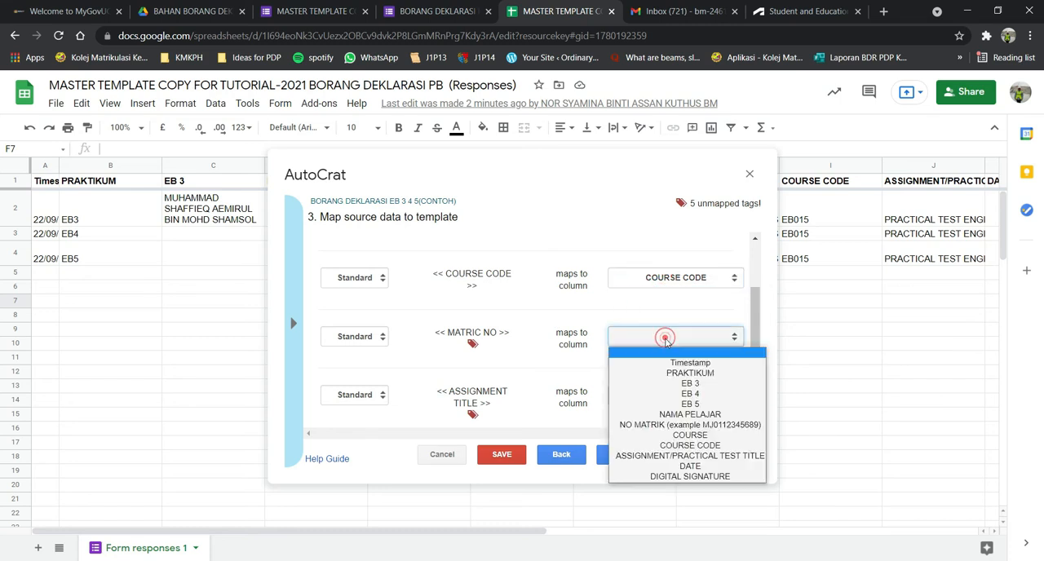
left_click(703, 424)
scroll(685, 391, "down", 1)
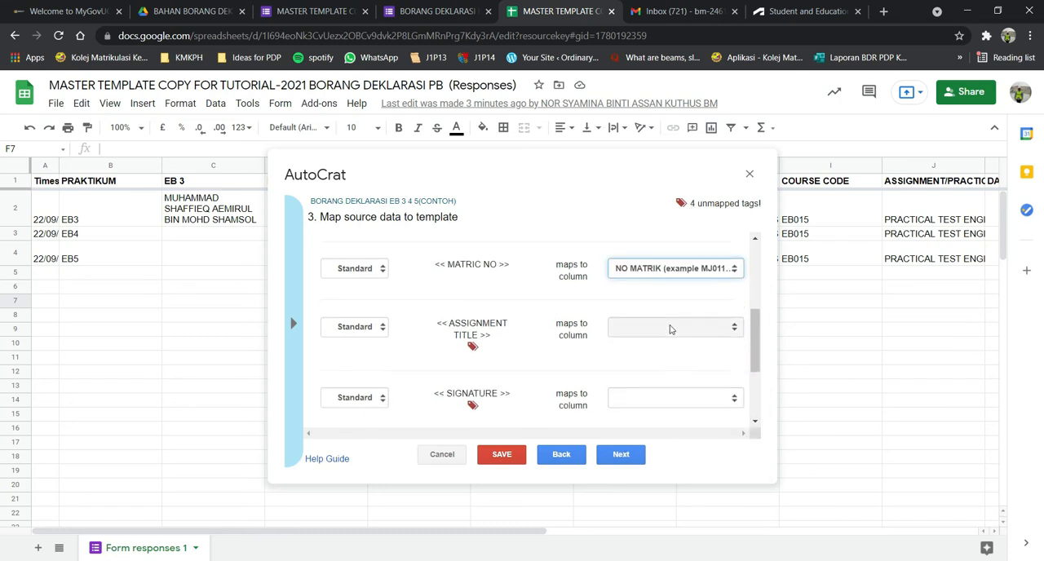
left_click(670, 329)
left_click(689, 446)
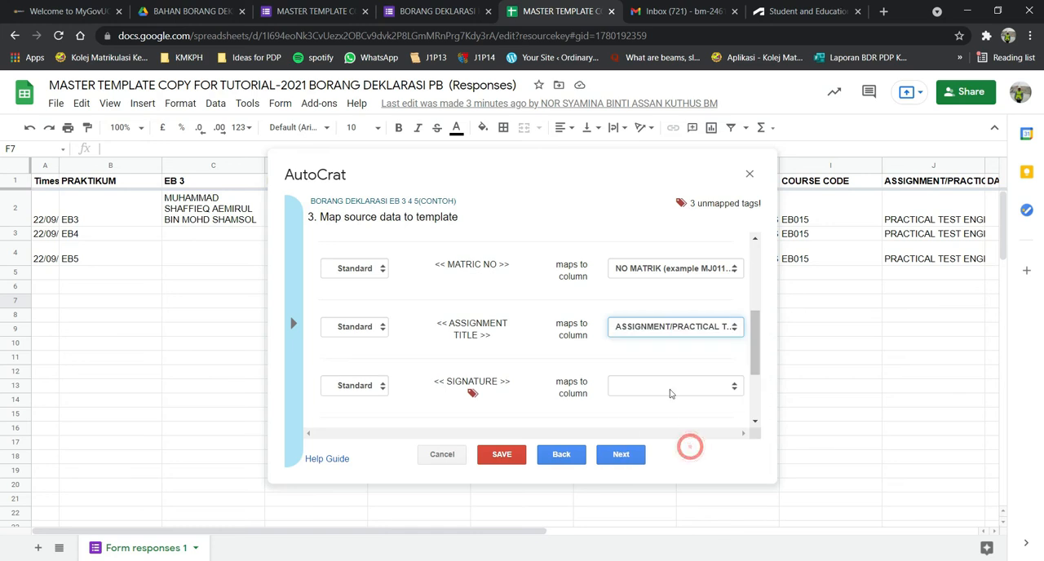
Map <<SIGNATURE>> to the DIGITAL SIGNATURE column and <<DATE>> to the DATE column.
scroll(670, 394, "down", 2)
left_click(694, 262)
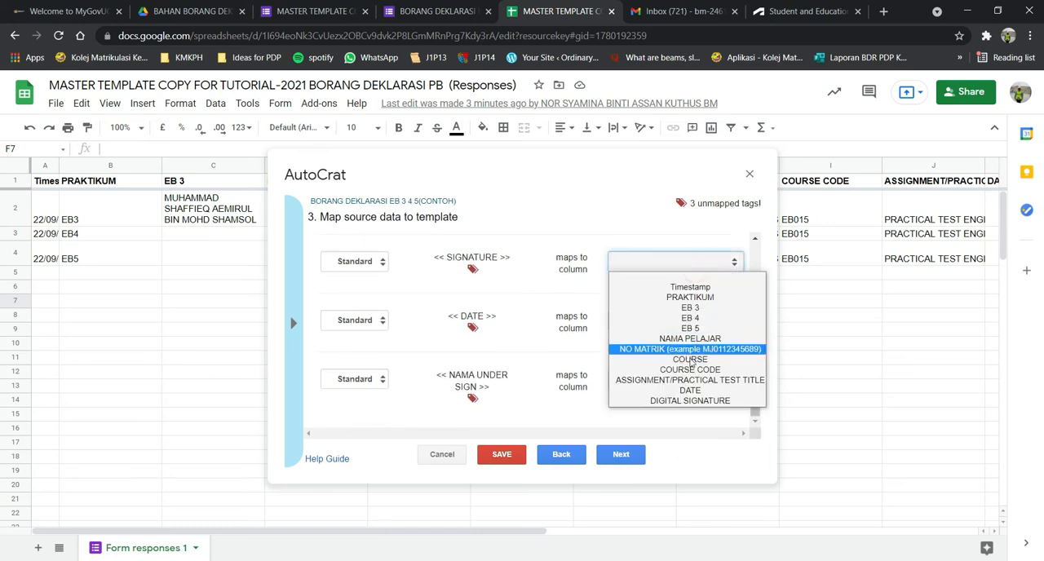
left_click(697, 401)
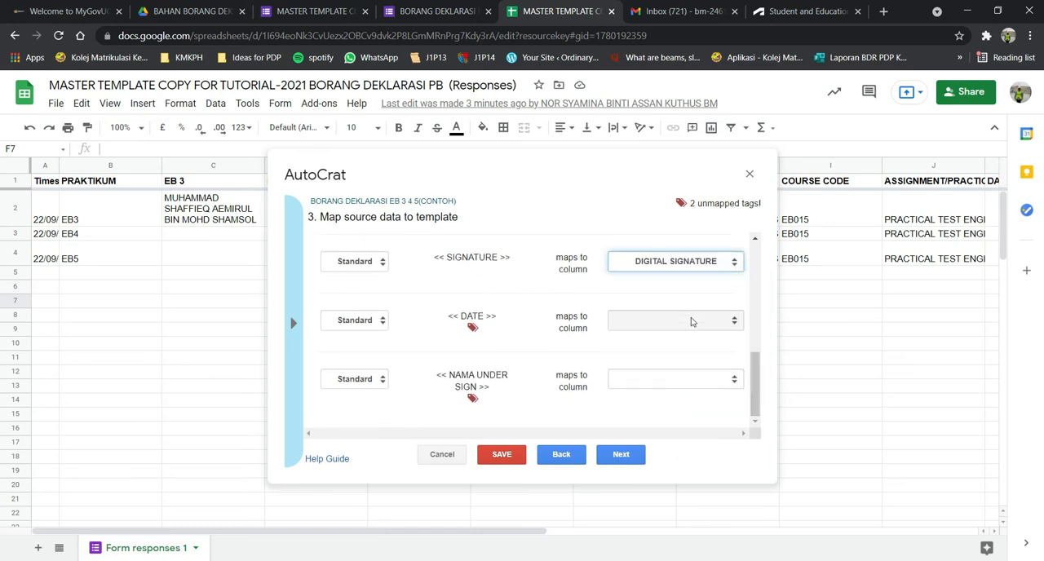
left_click(691, 321)
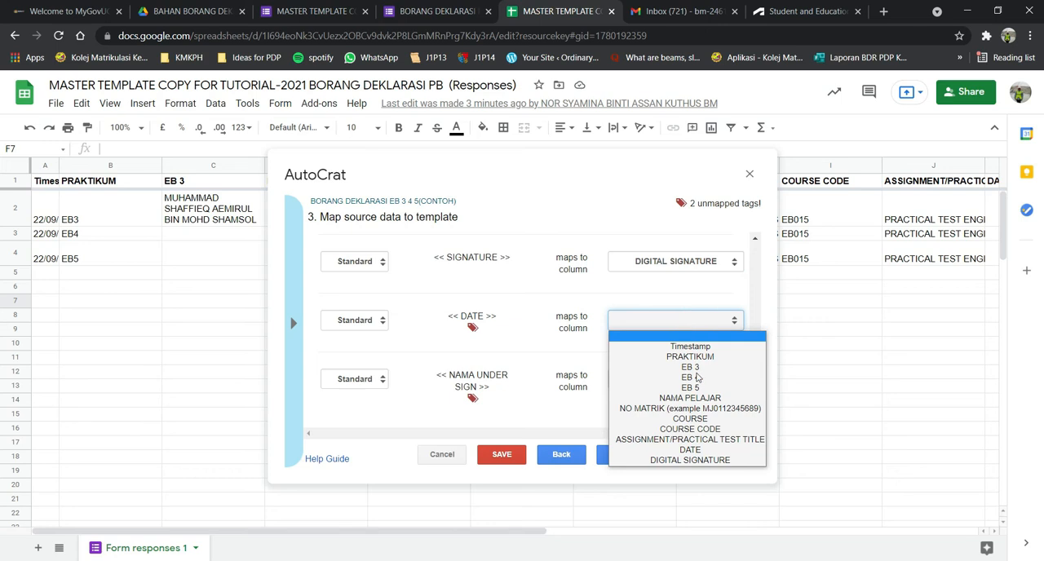
left_click(700, 446)
Map <<NAMA UNDER SIGN>> to the NAMA PELAJAR column and review all the tag mappings.
left_click(688, 379)
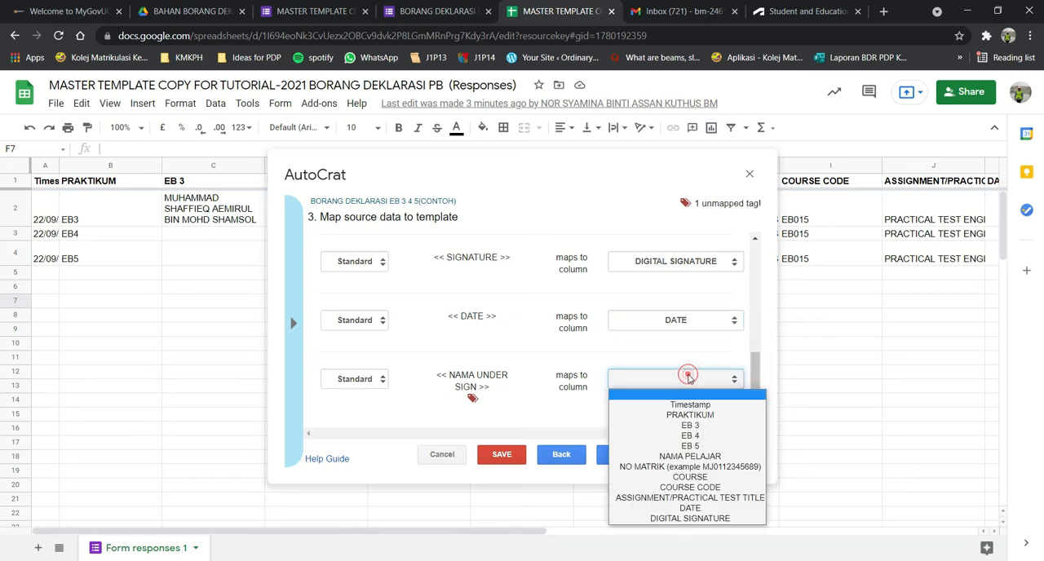
left_click(704, 456)
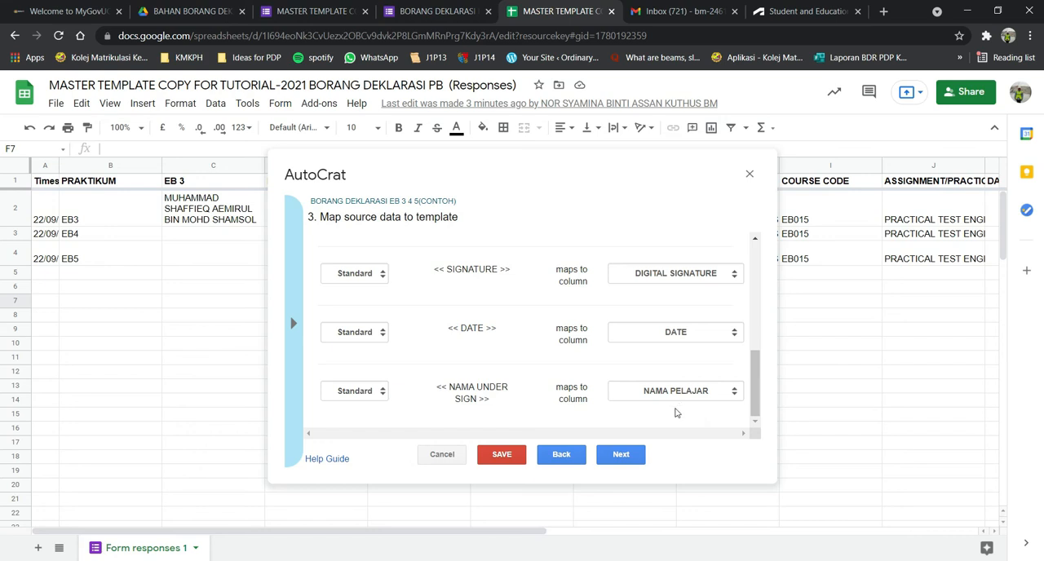
scroll(687, 403, "up", 5)
scroll(688, 403, "down", 4)
scroll(688, 411, "up", 5)
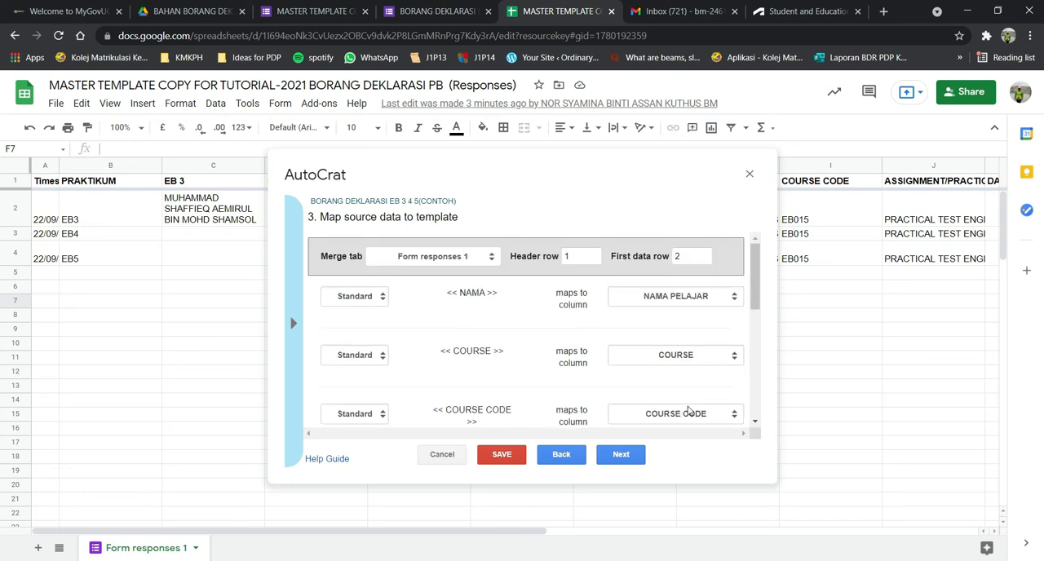
Check the header row and first data row settings against sheet rows 1 and 2, and continue to the file settings.
left_click(23, 180)
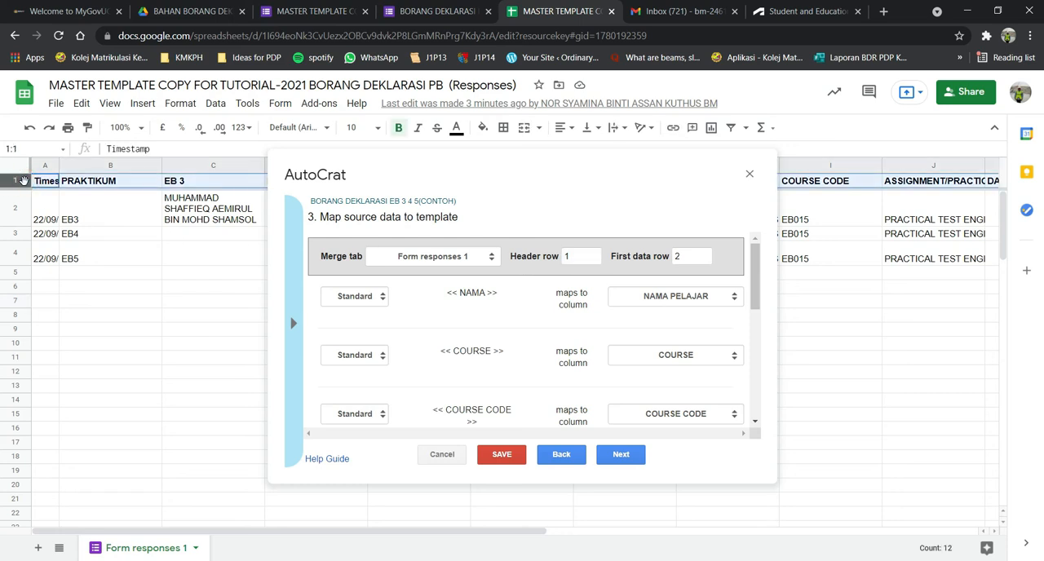
left_click(16, 208)
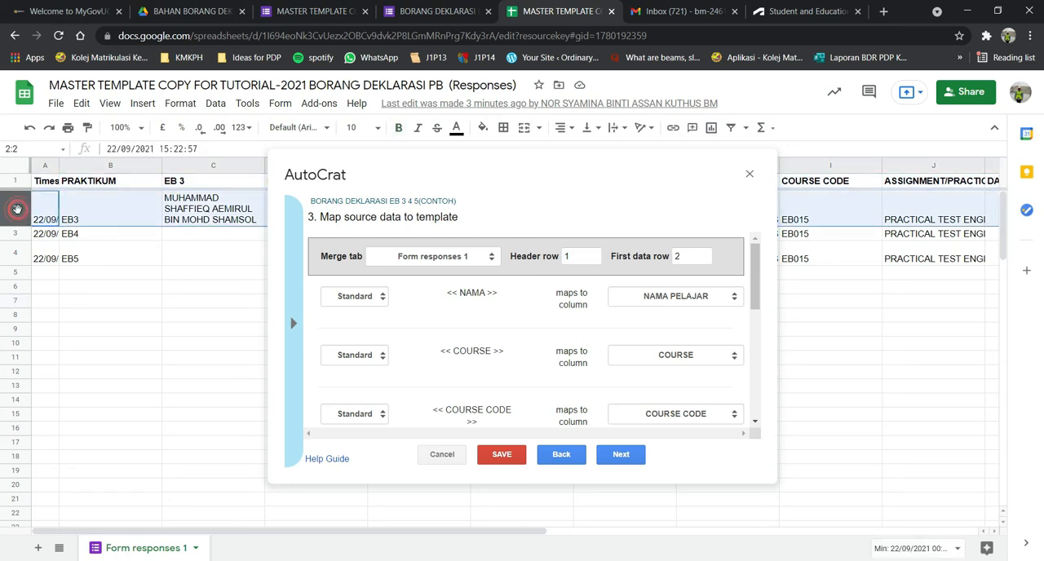
left_click(620, 454)
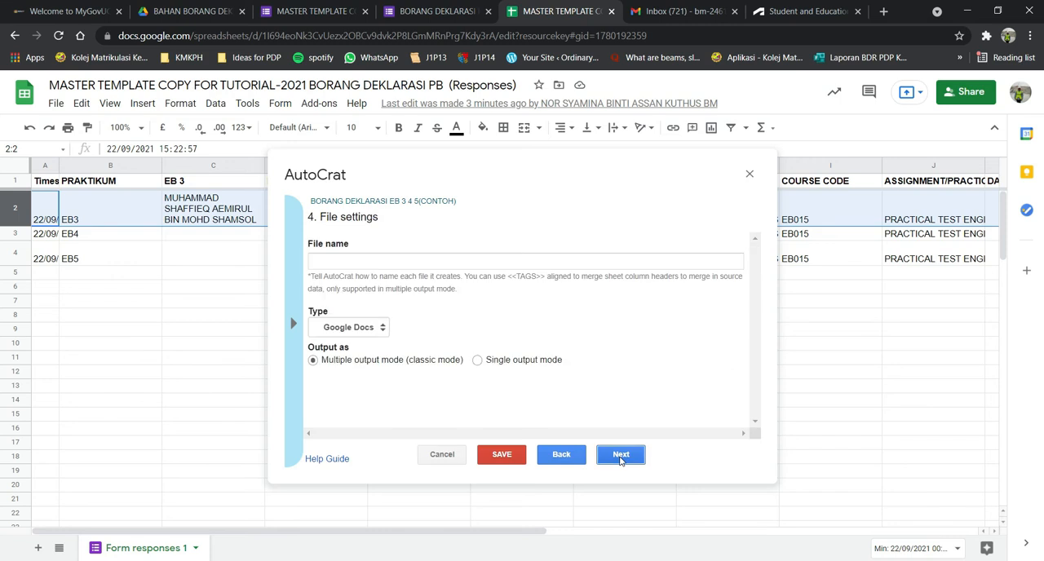
Insert the <<NAMA PELAJAR>> tag as the start of the merged file name.
left_click(522, 261)
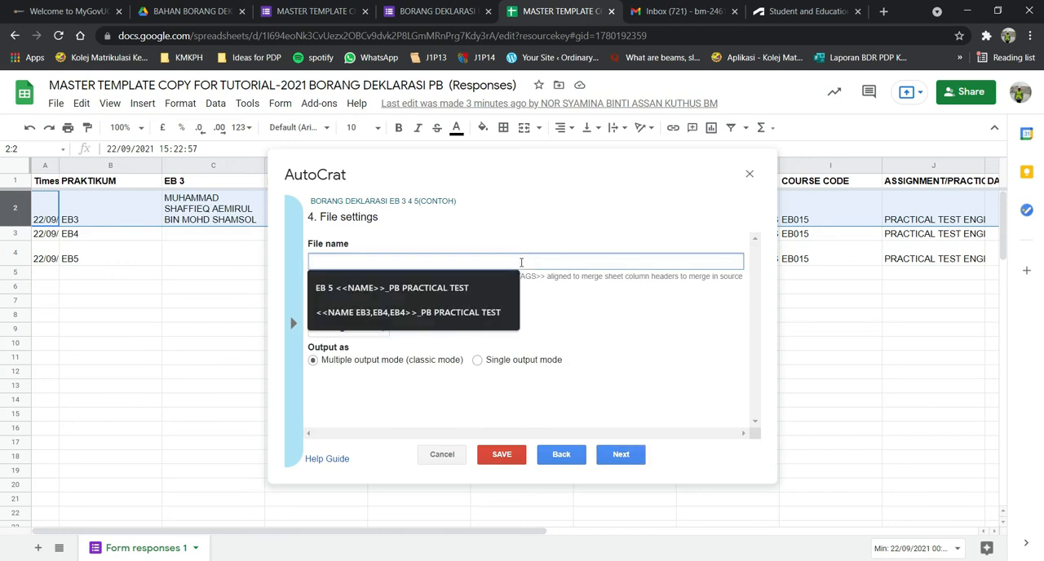
left_click(590, 313)
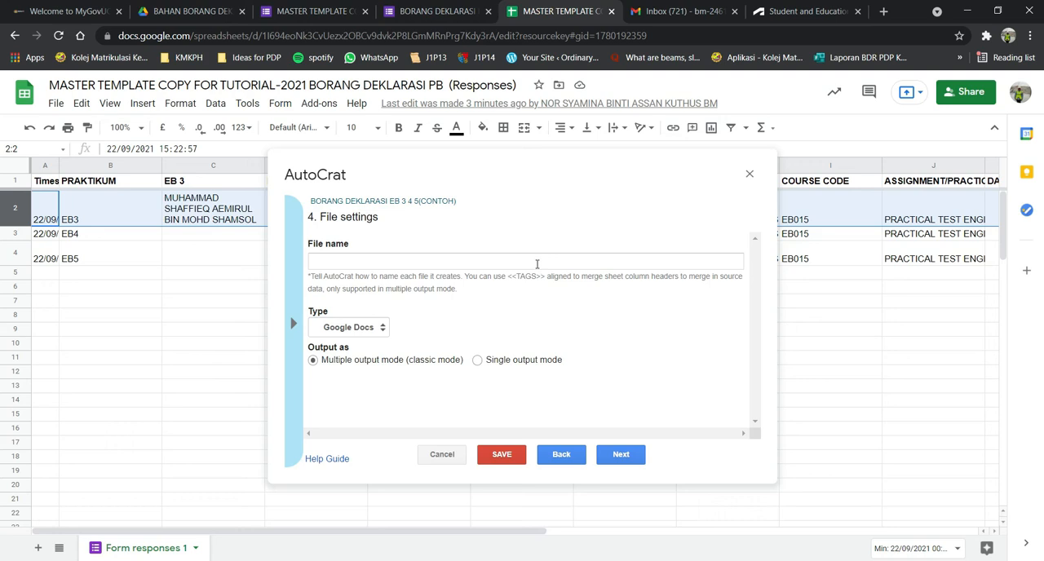
left_click(292, 323)
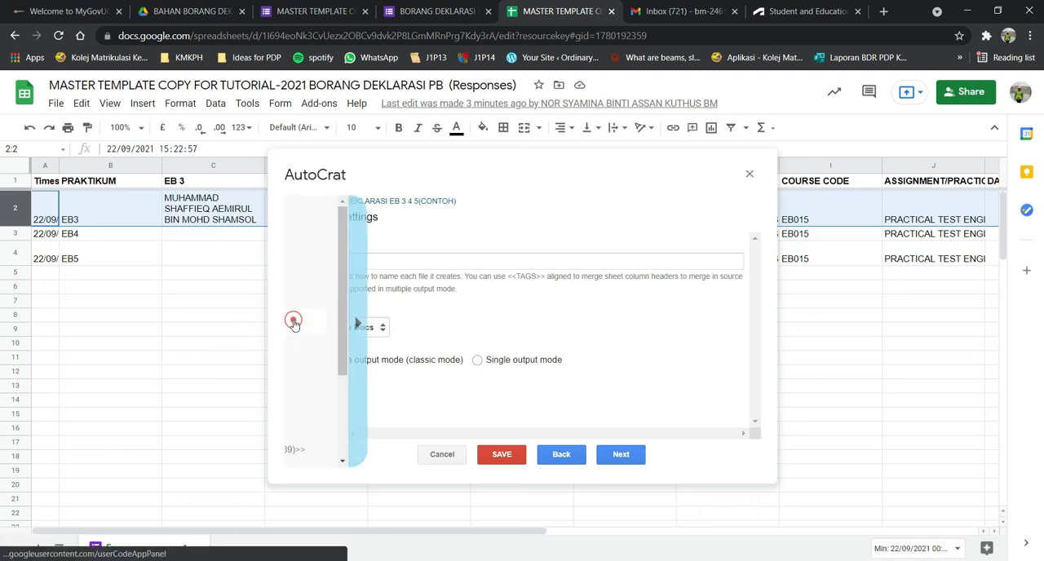
scroll(401, 326, "down", 1)
left_click(363, 357)
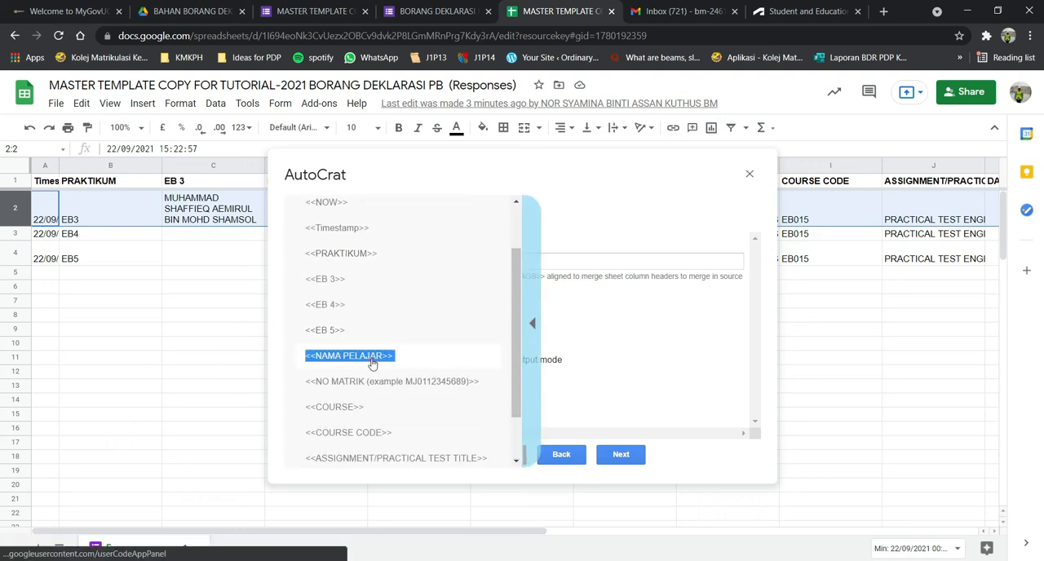
left_click(355, 258)
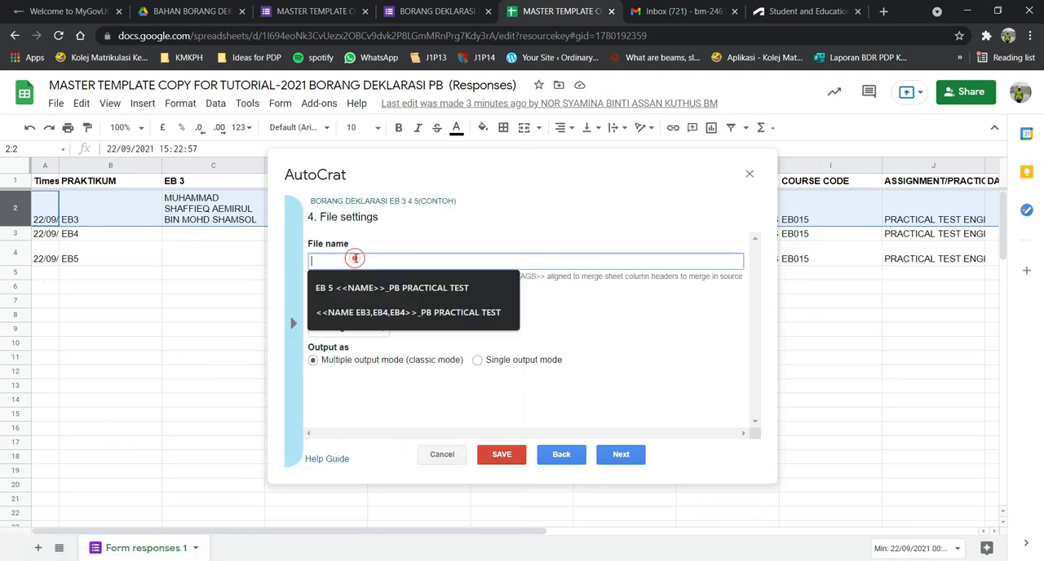
left_click(292, 324)
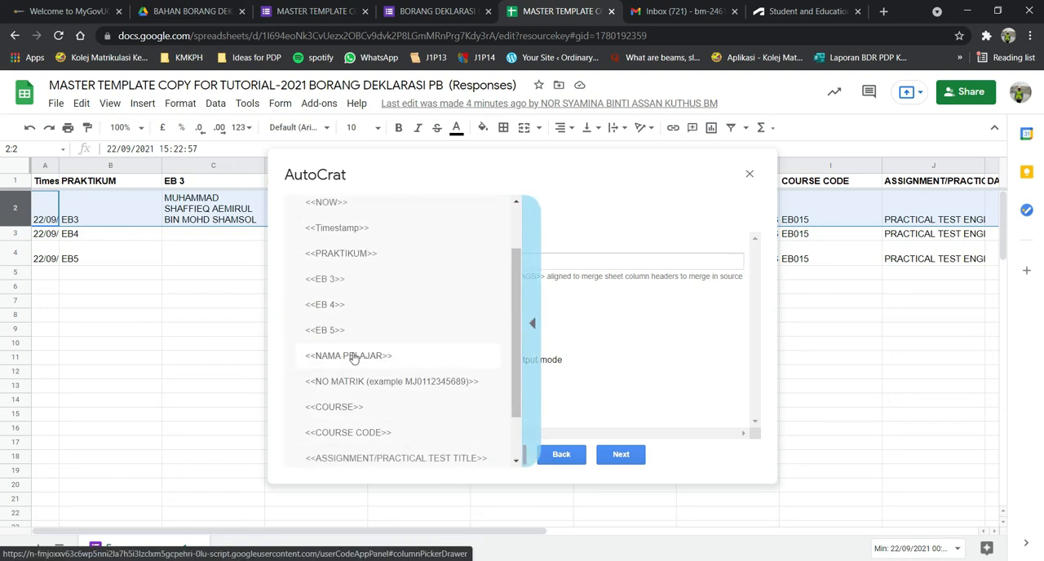
left_click(353, 359)
left_click(390, 261)
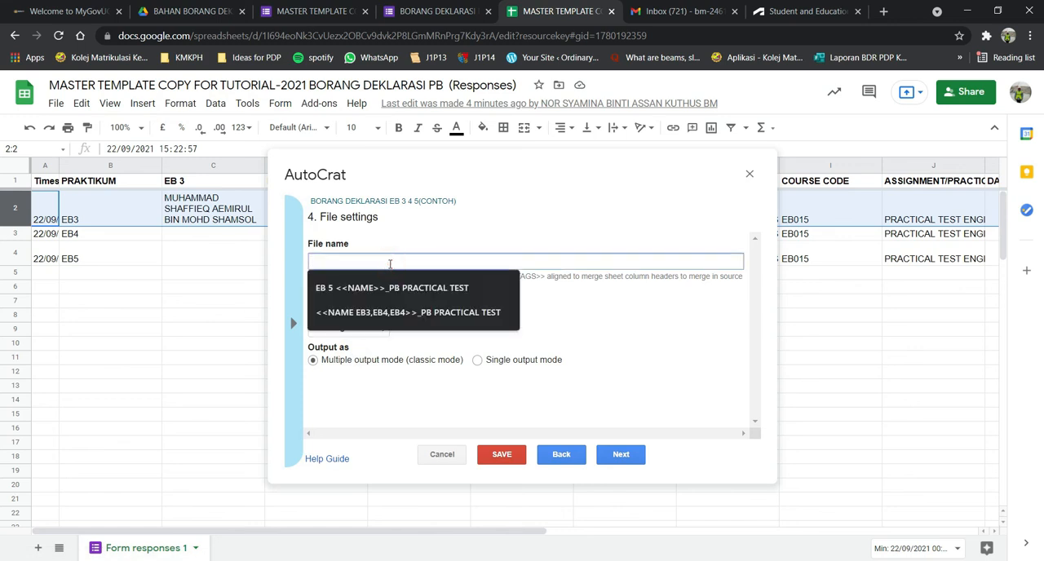
type("<<NAMA PELAJAR>>")
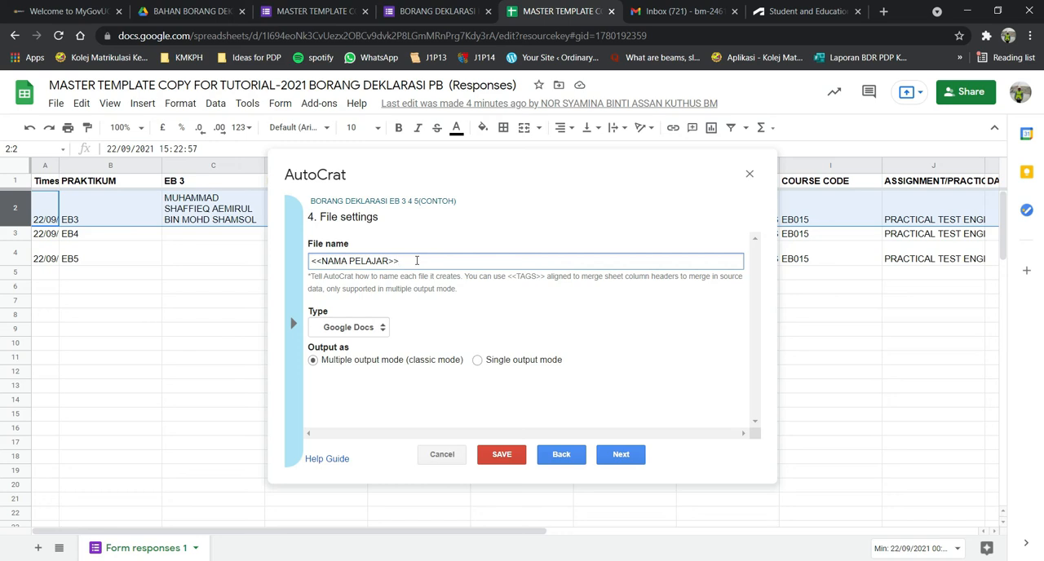
Append "_BORANG DEKLAAARASIII" to the file name tag and set the output file type to PDF.
type("BORANG DEKLAAARASIII")
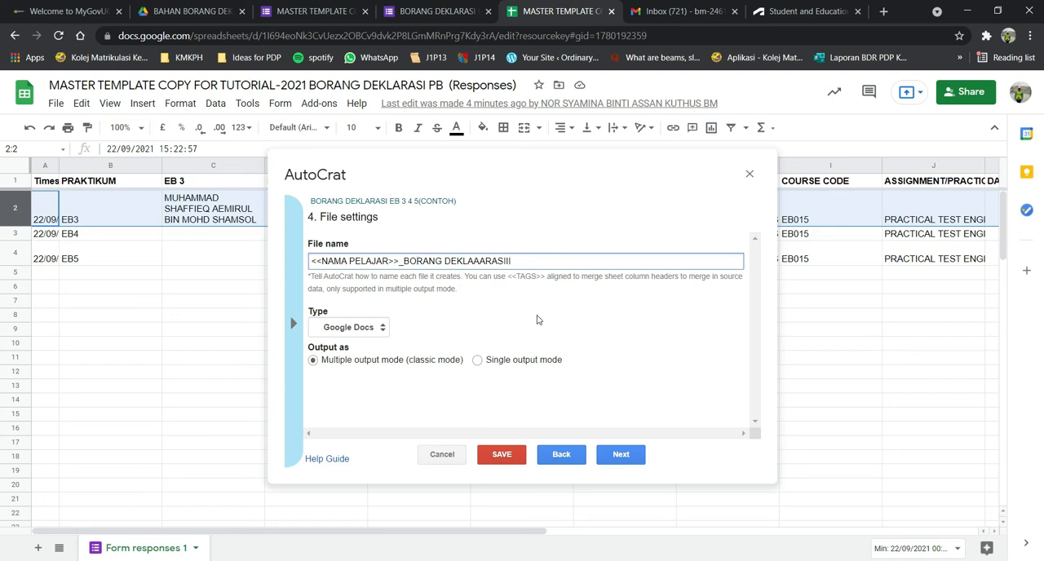
left_click(377, 328)
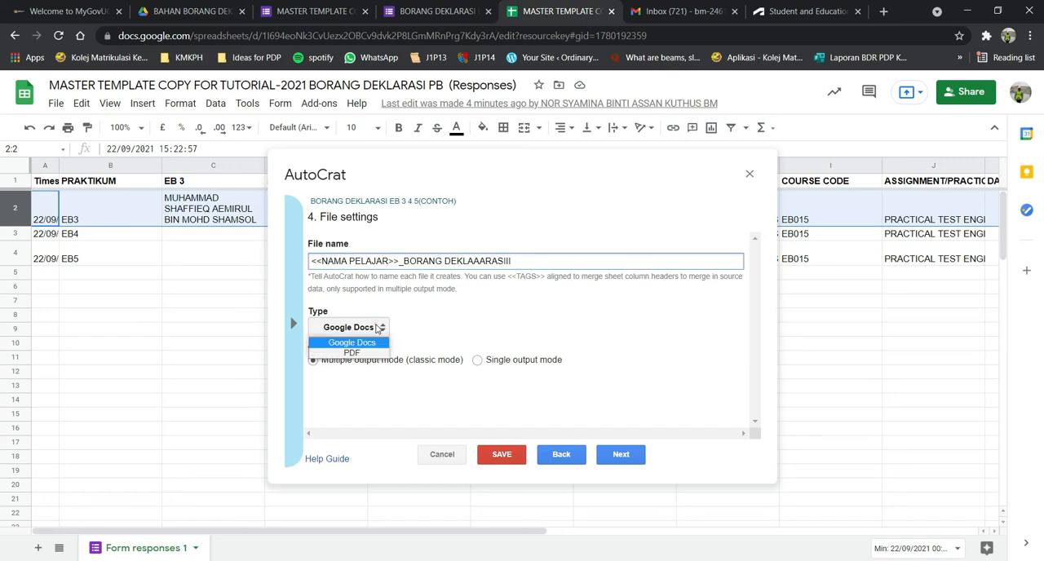
left_click(376, 343)
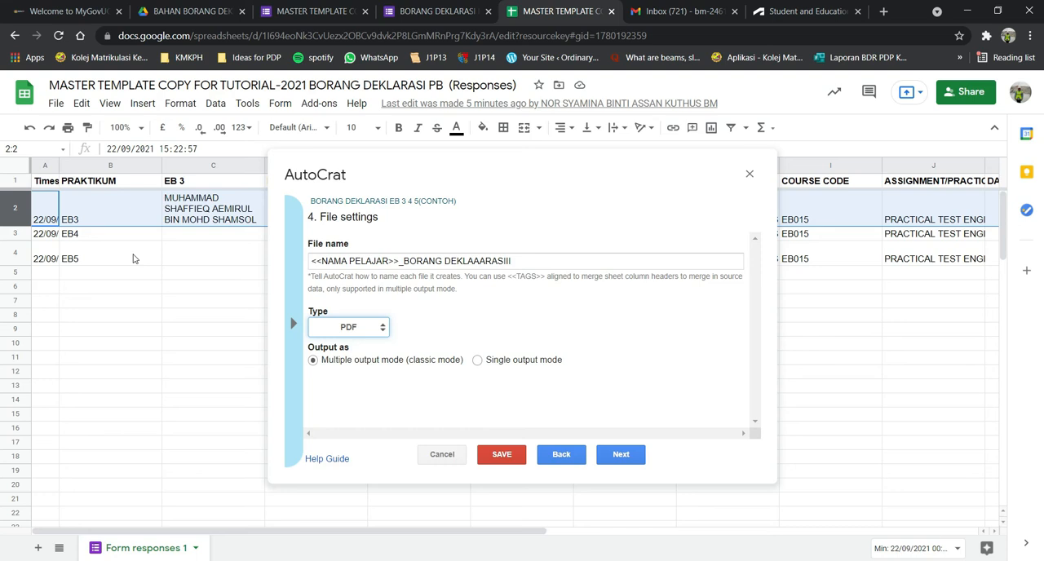
Try single output mode to see its page break options, and return to multiple output mode (classic mode).
left_click(491, 364)
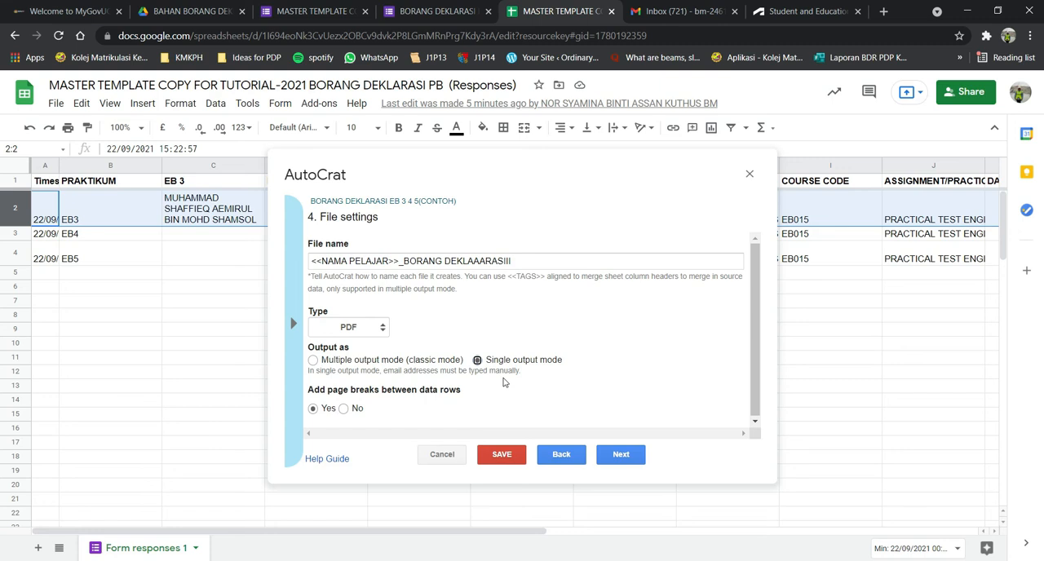
scroll(479, 399, "down", 1)
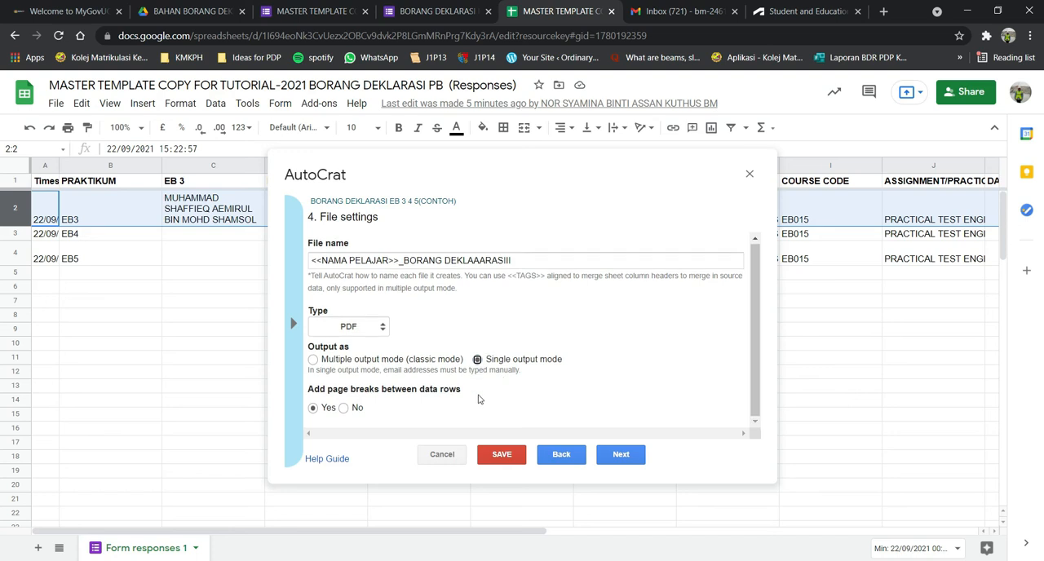
left_click(352, 362)
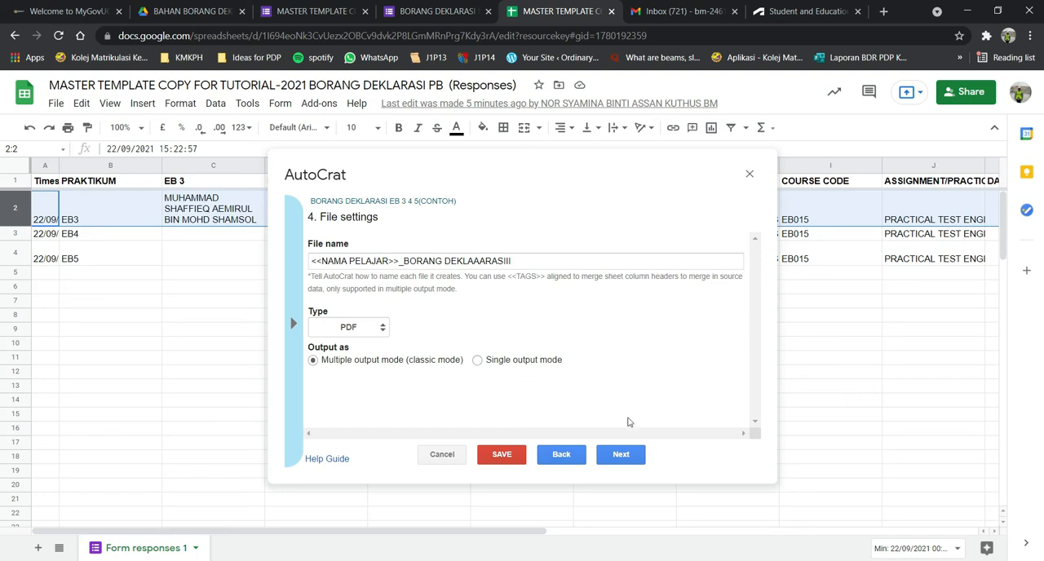
Continue to the destination folders and remove BAHAN BORANG DEKLARASI PB 2021 from the list.
left_click(622, 454)
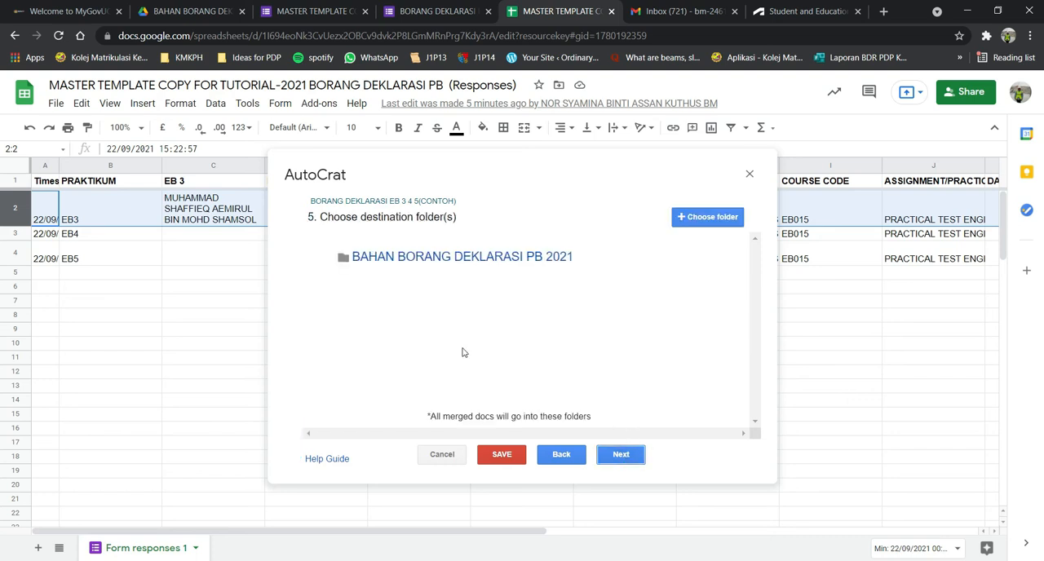
mouse_move(609, 248)
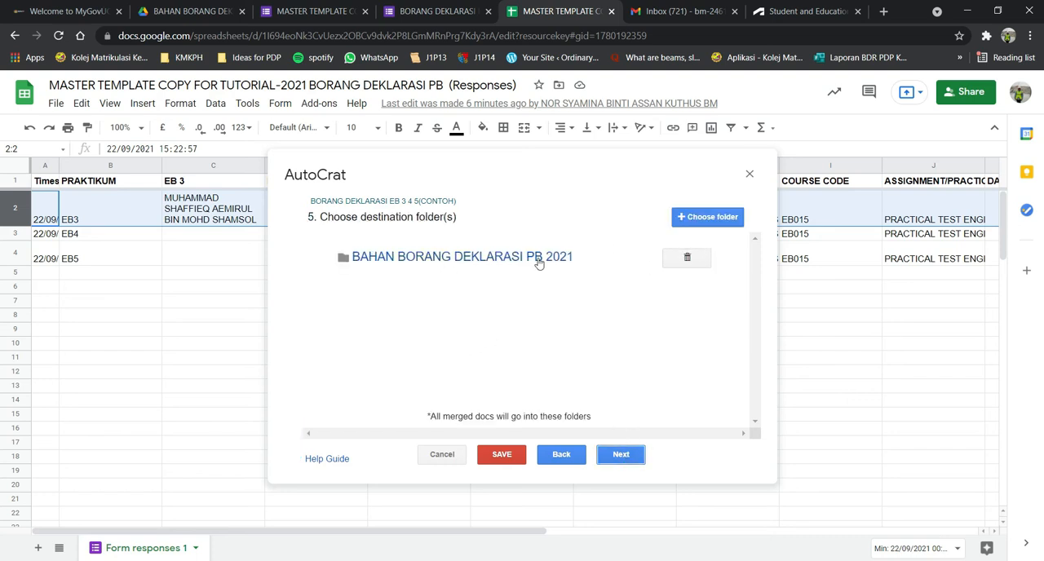
left_click(676, 259)
left_click(721, 315)
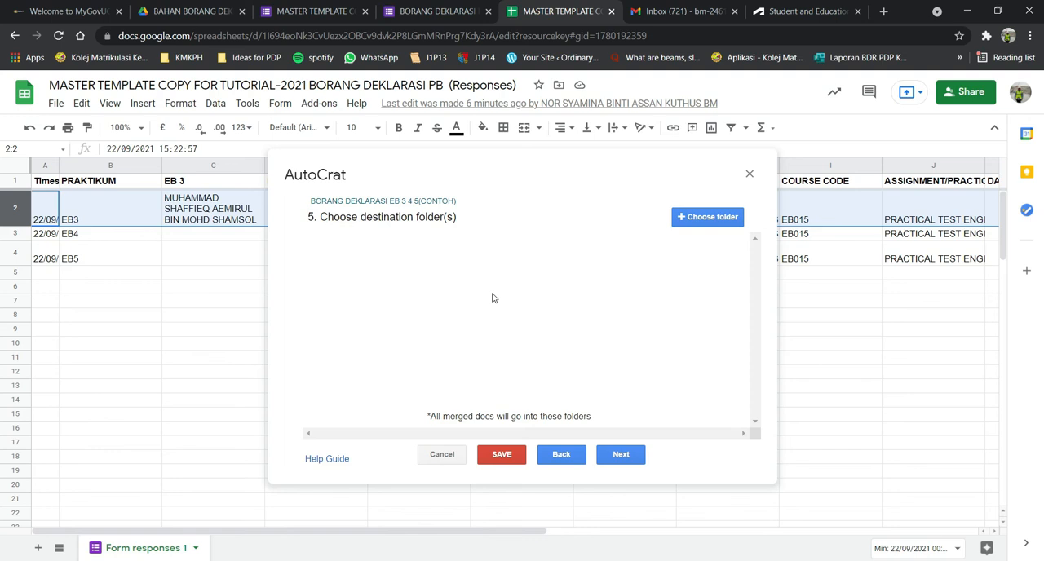
Add the Drive folder BAHAN BORANG DEKLARASI PB 2021 as the destination for the merged documents.
left_click(711, 219)
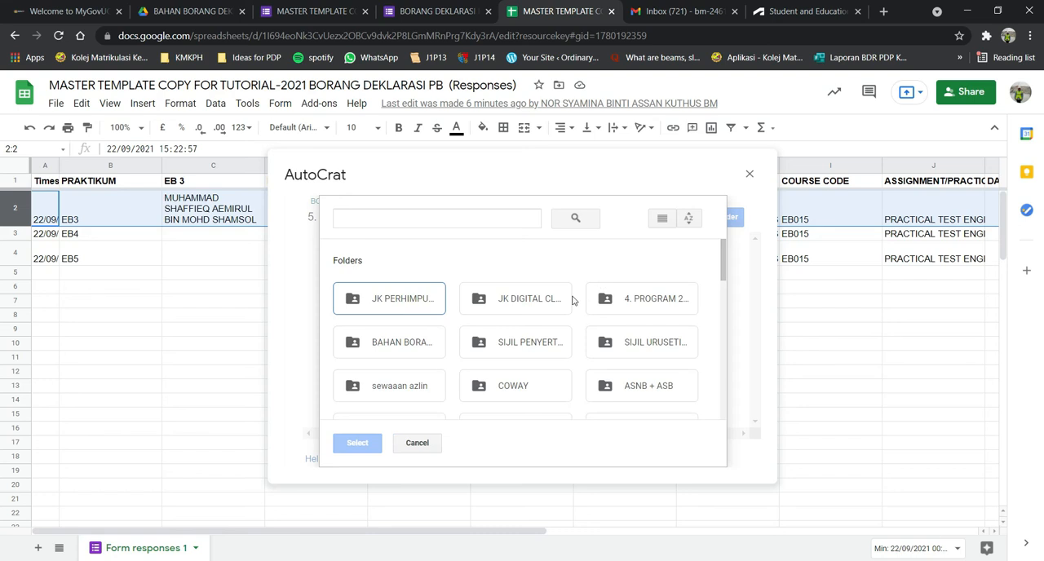
left_click(410, 342)
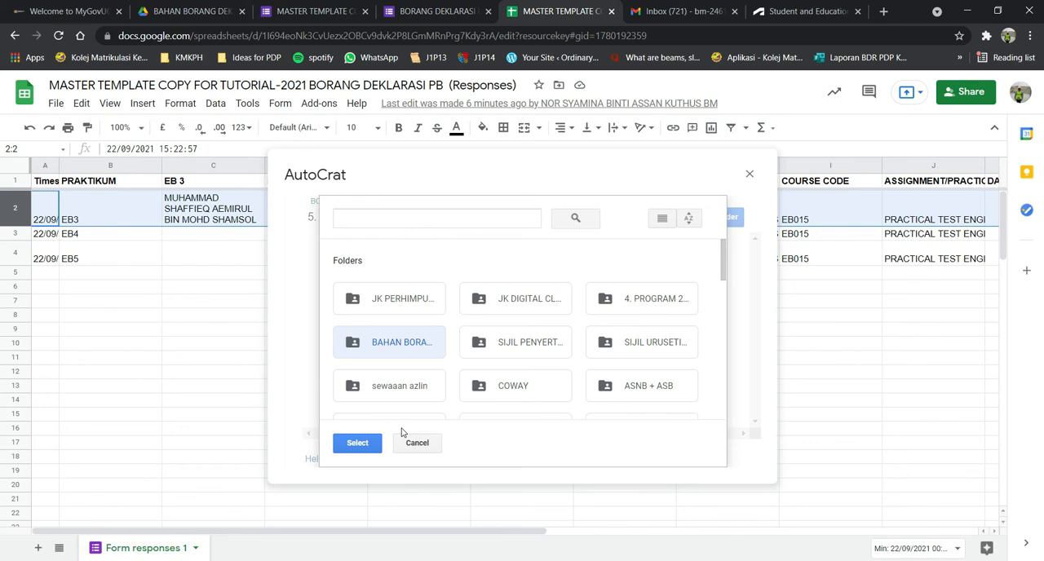
left_click(358, 442)
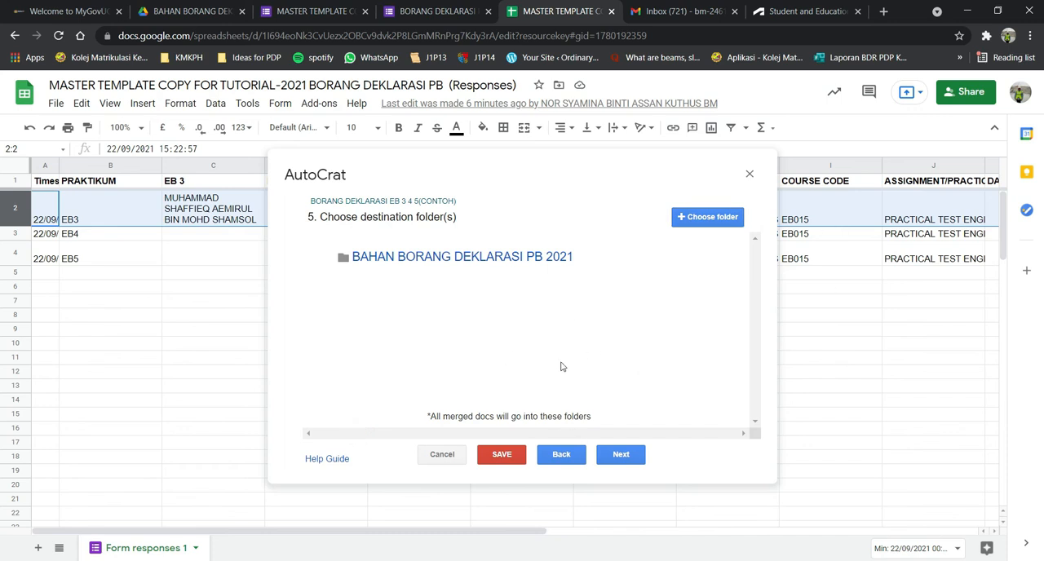
Continue to the sharing settings without adding a dynamic folder reference or a merge condition.
left_click(628, 455)
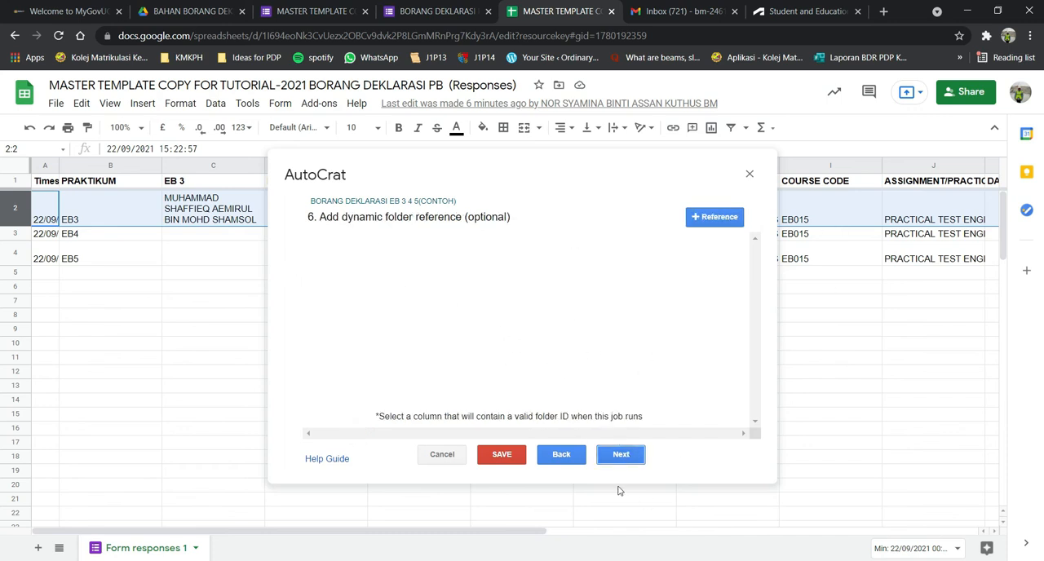
left_click(626, 458)
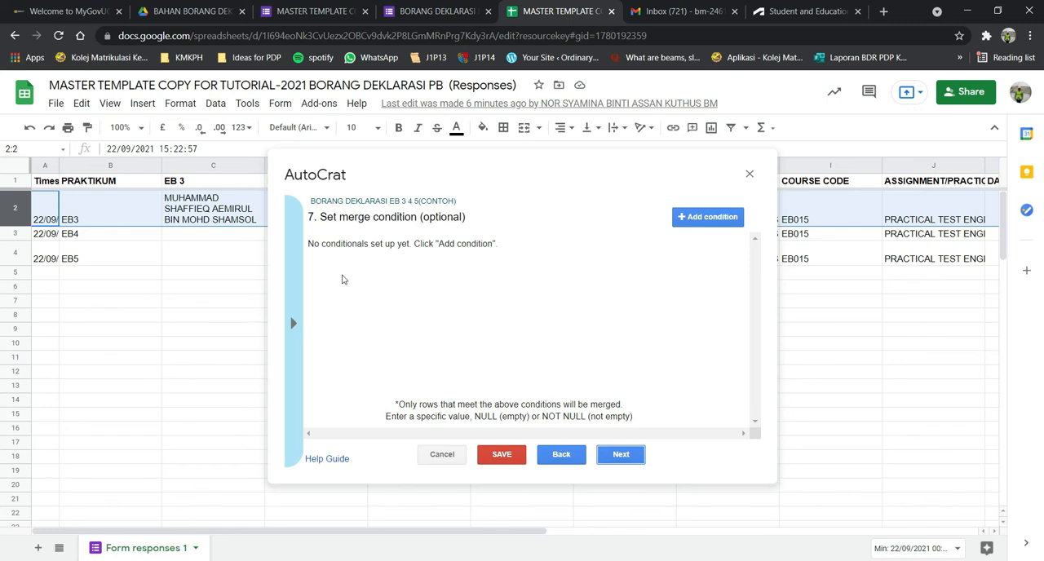
left_click(627, 456)
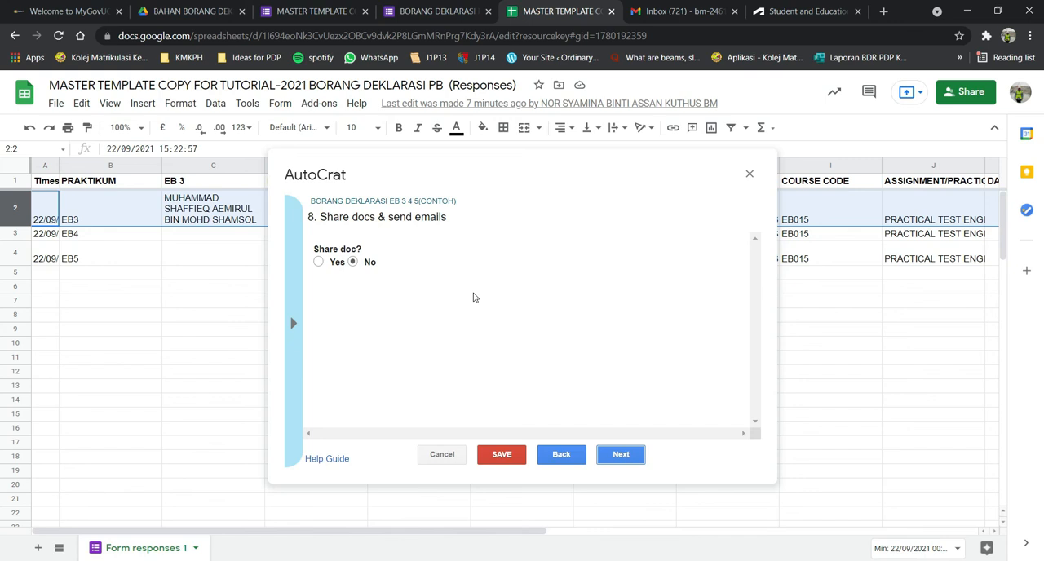
Enable document sharing to look over the sharing and email options, and set it back to No.
left_click(319, 262)
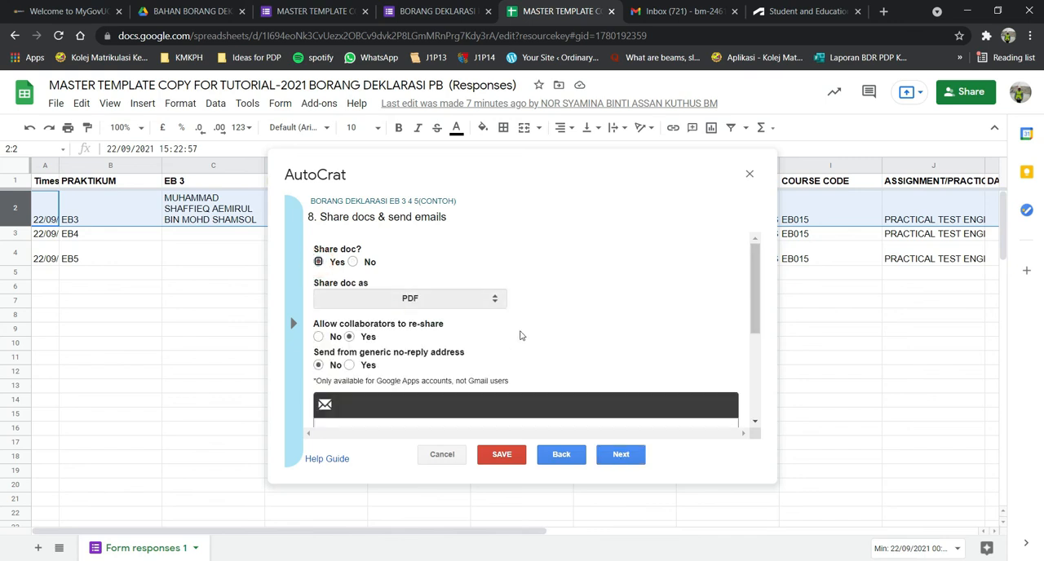
scroll(598, 331, "down", 5)
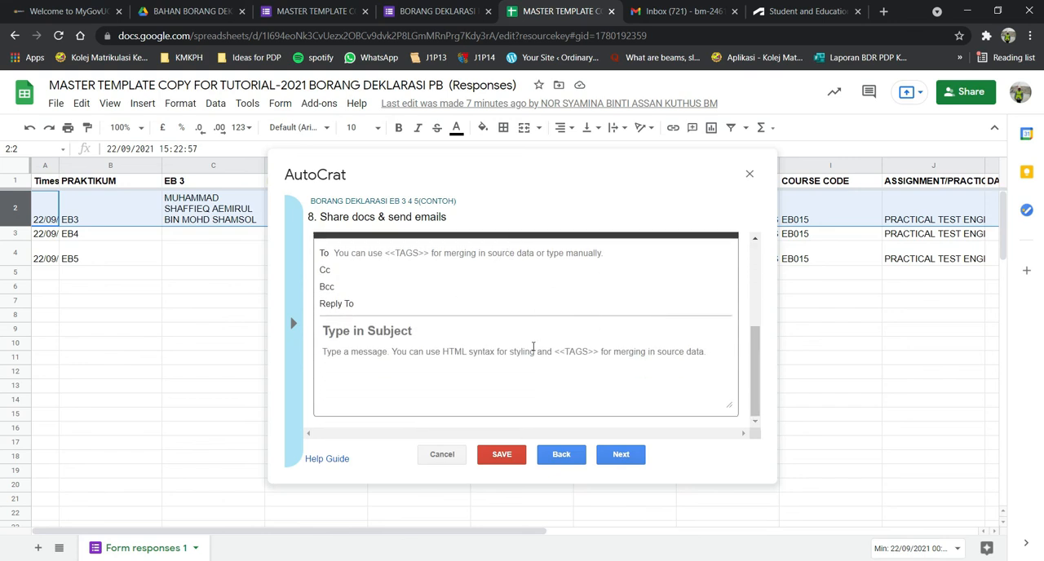
scroll(550, 323, "up", 1)
scroll(550, 324, "up", 2)
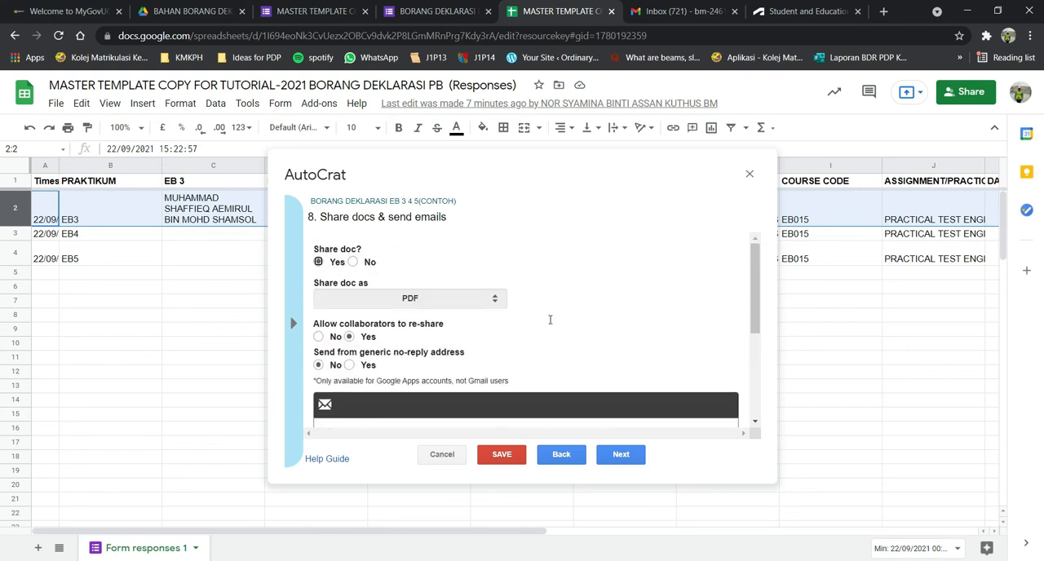
left_click(352, 262)
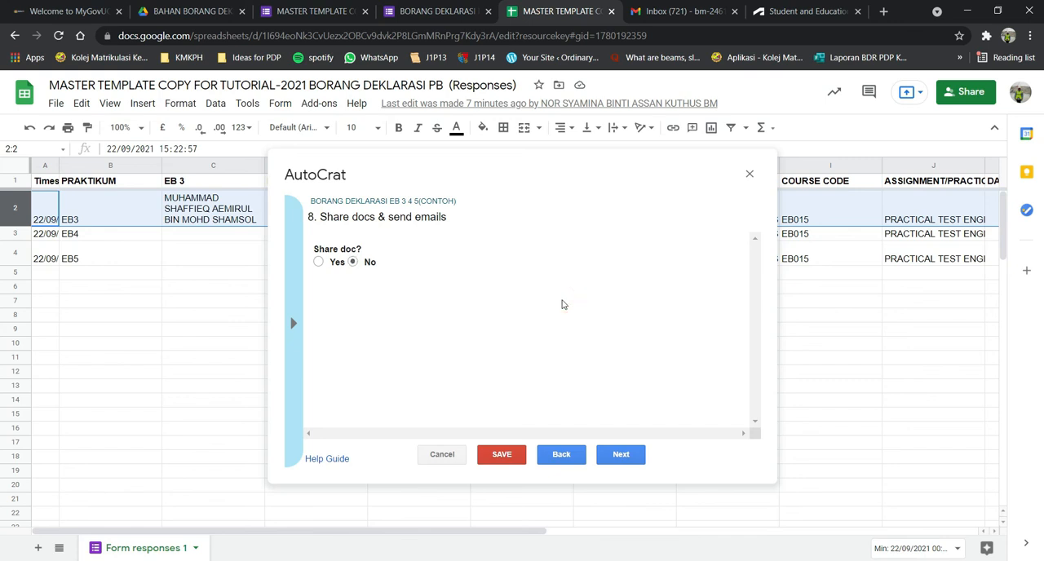
Continue to the job triggers, set the job to run on the form trigger, and confirm enabling project triggers.
left_click(627, 456)
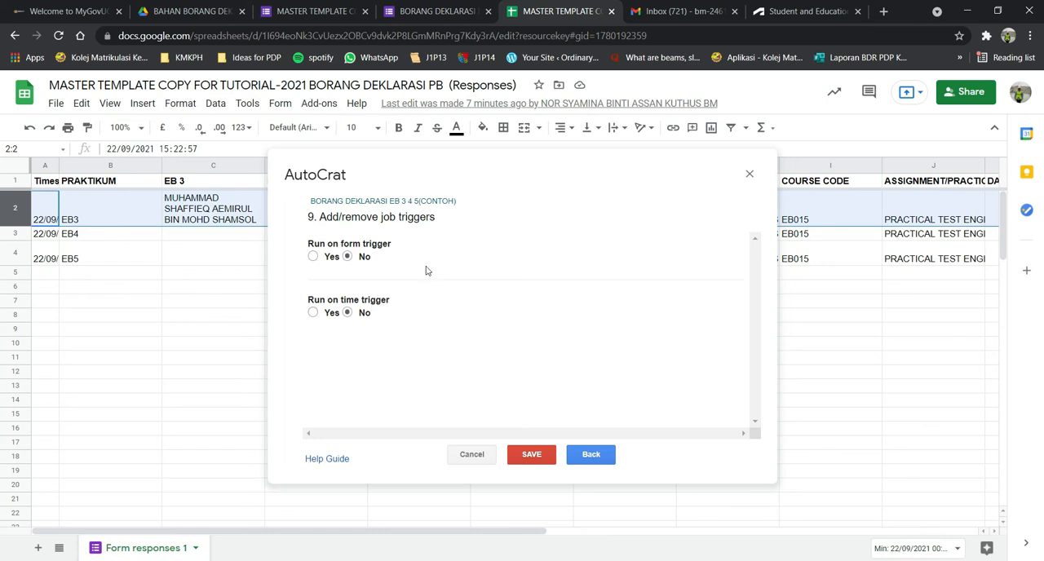
left_click(313, 257)
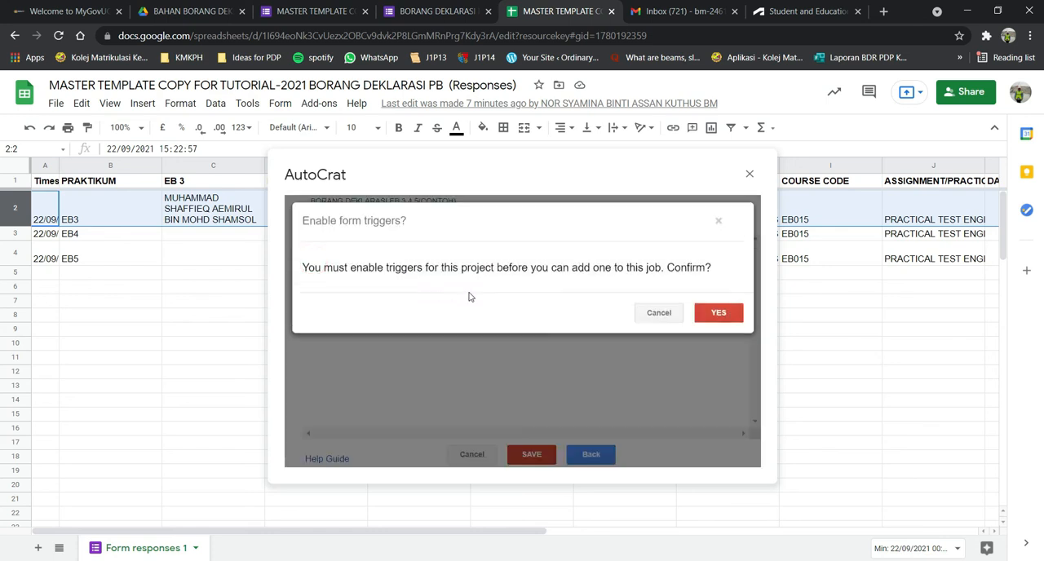
left_click(713, 313)
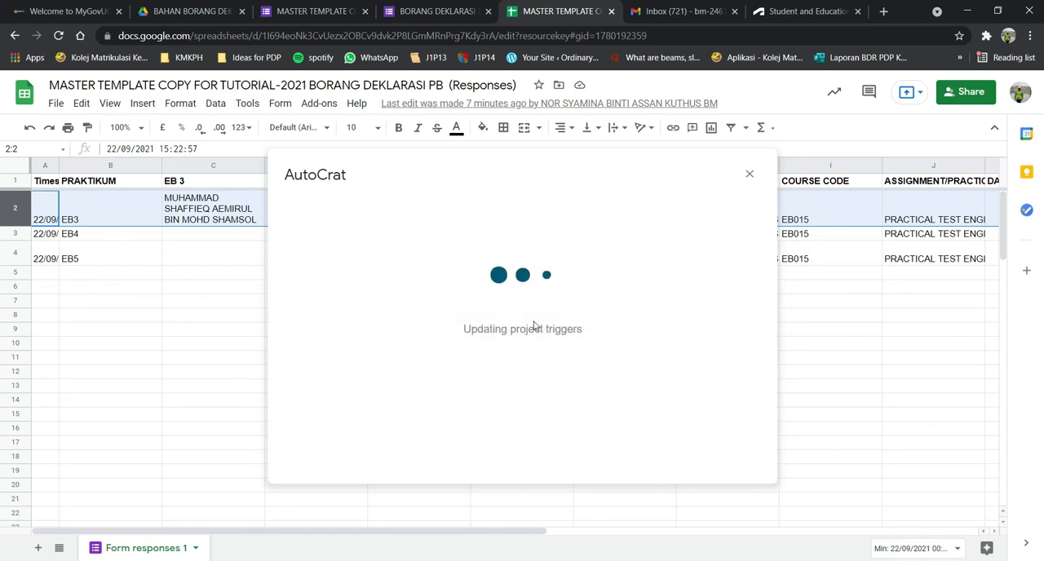
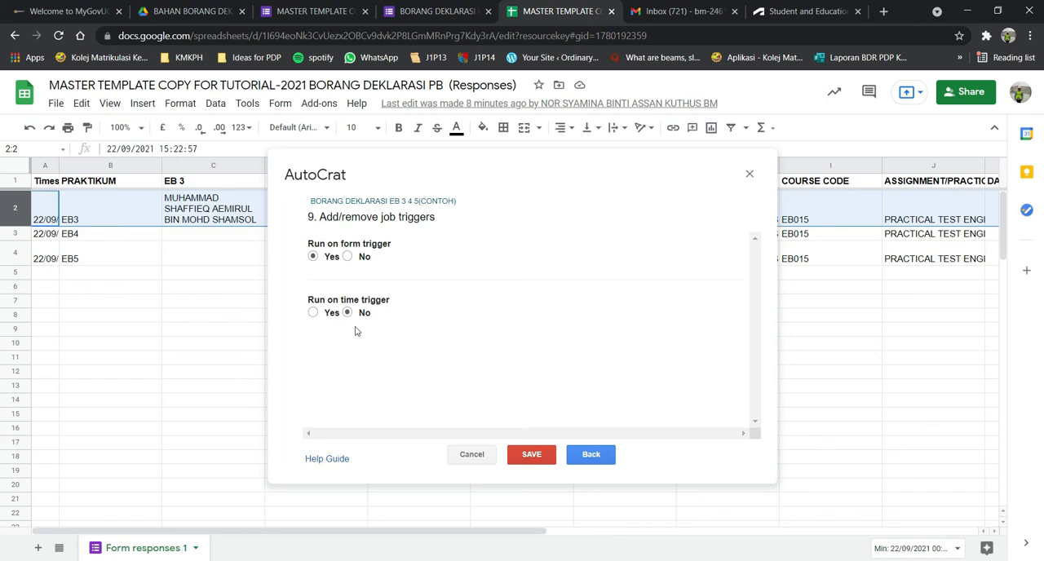
Enable the time trigger to look over its run intervals, and set it back to No with the form trigger kept on Yes.
left_click(312, 313)
left_click(350, 344)
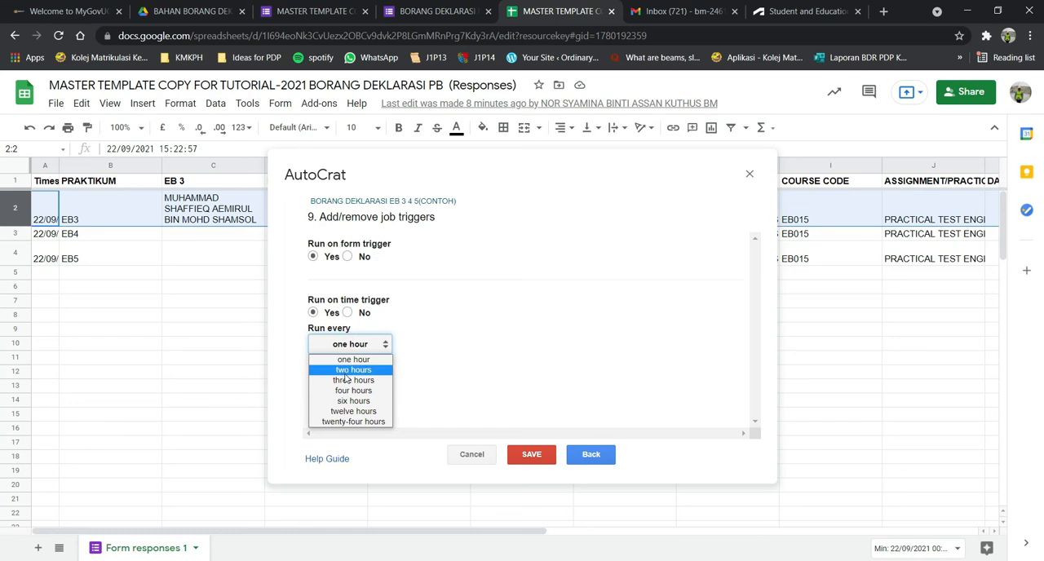
left_click(428, 363)
left_click(347, 312)
left_click(314, 256)
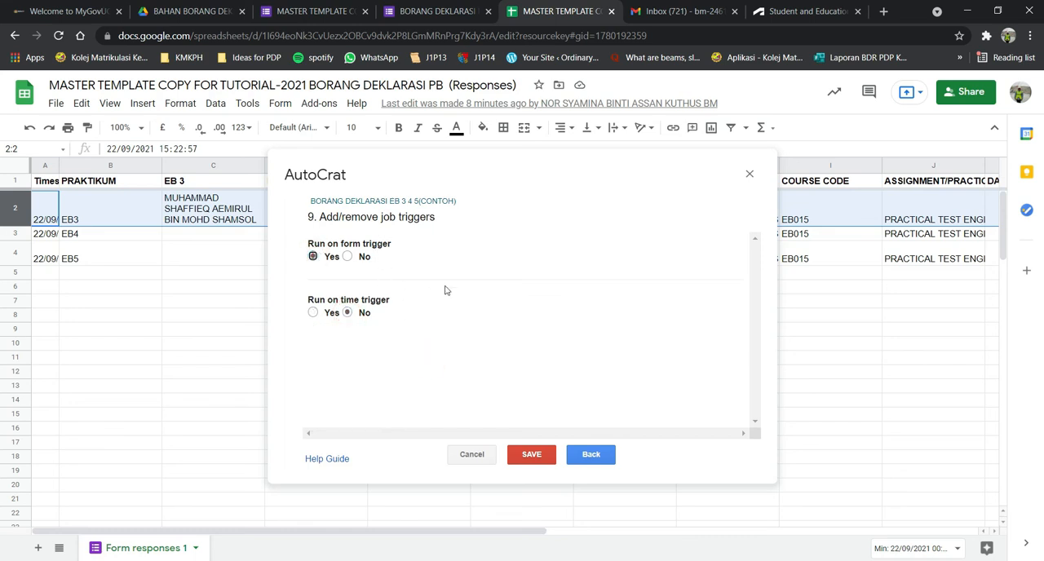
Set the form trigger to No, save the merge job, and close AutoCrat.
left_click(348, 257)
left_click(537, 459)
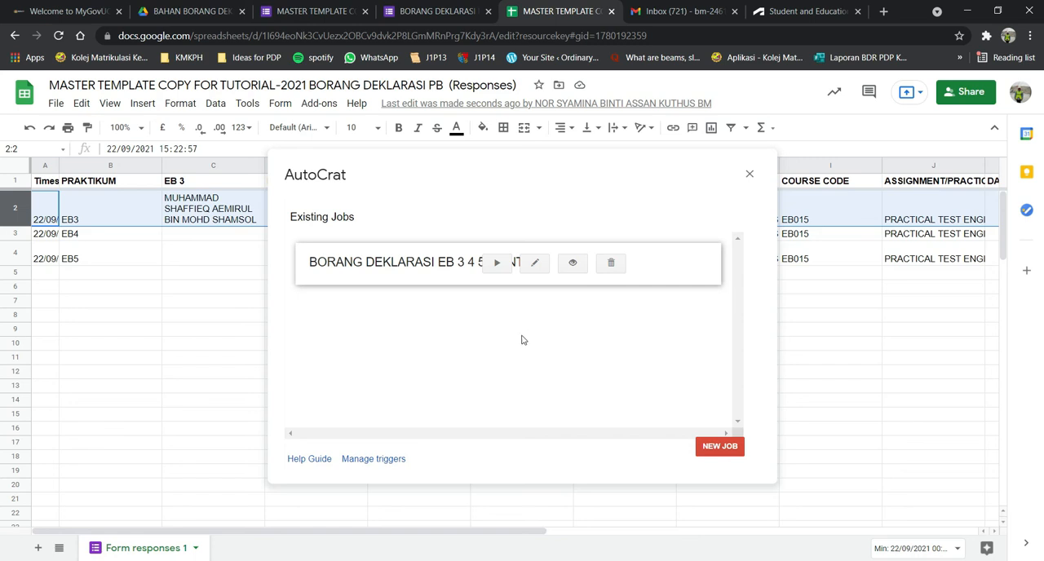
left_click(749, 177)
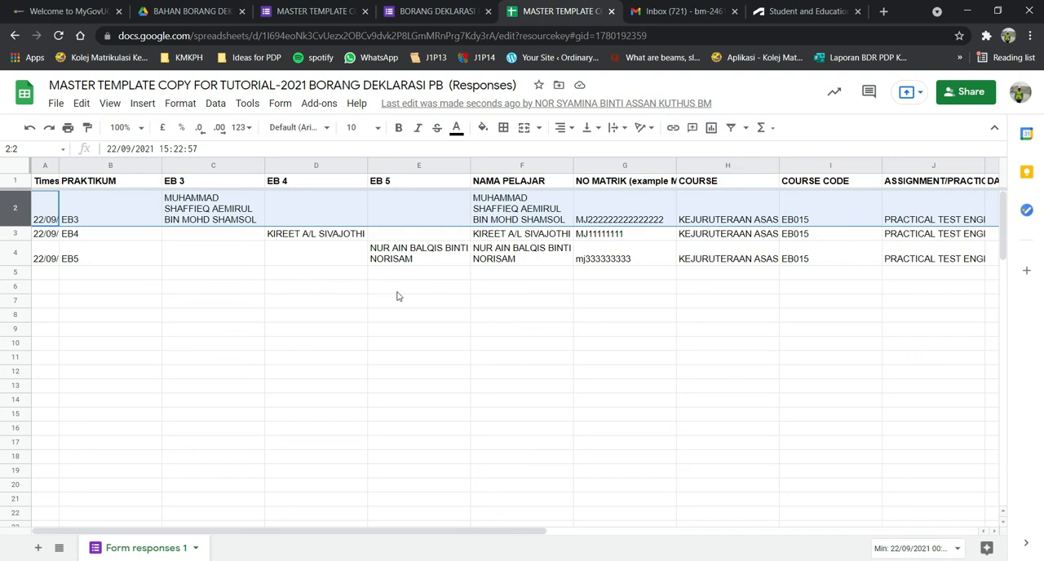
Launch Autocrat again and open the BORANG DEKLARASI EB 3 4 5(CONTOH) job for editing.
left_click(318, 105)
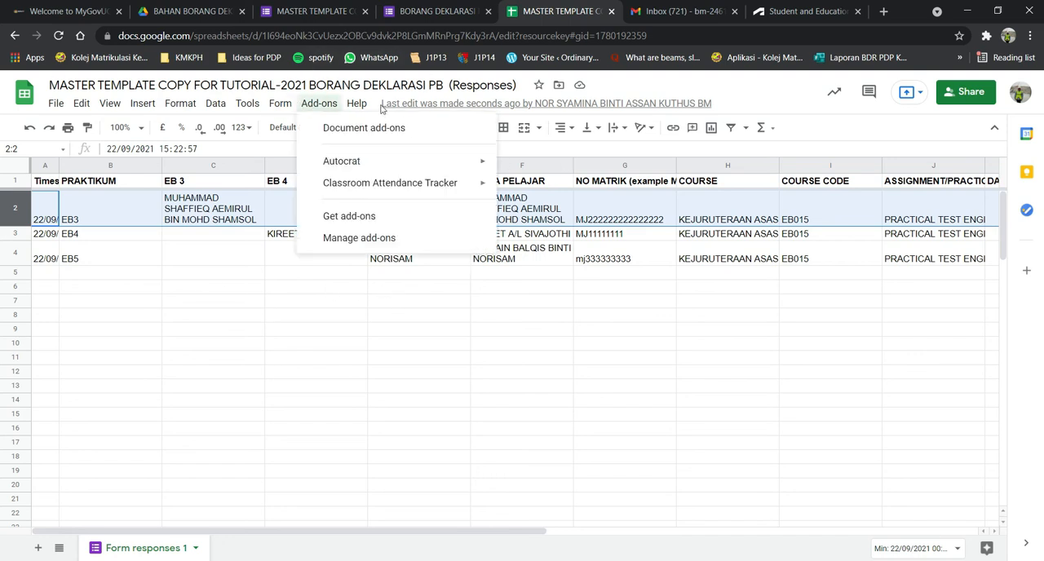
mouse_move(350, 161)
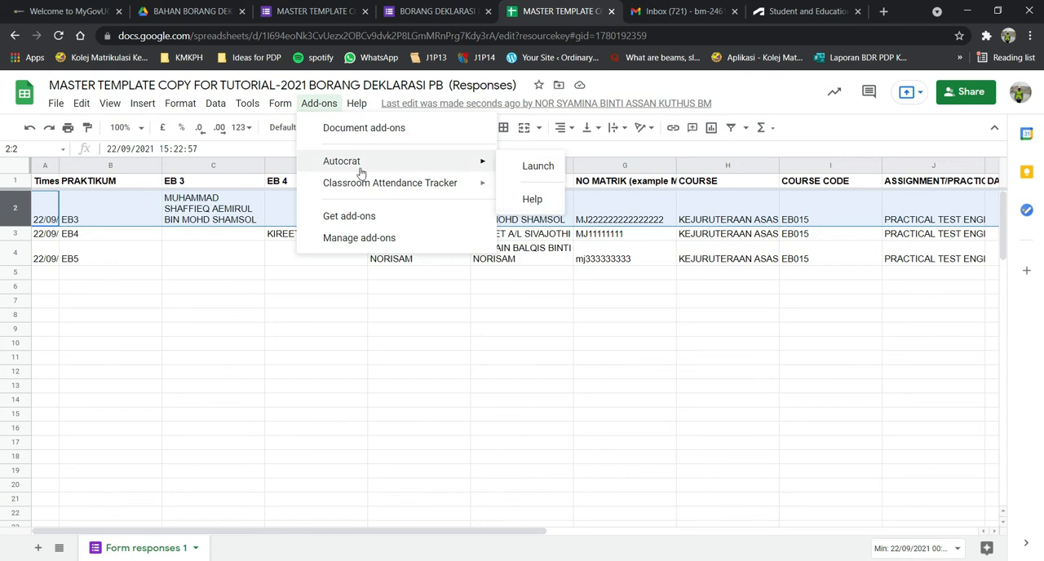
left_click(526, 165)
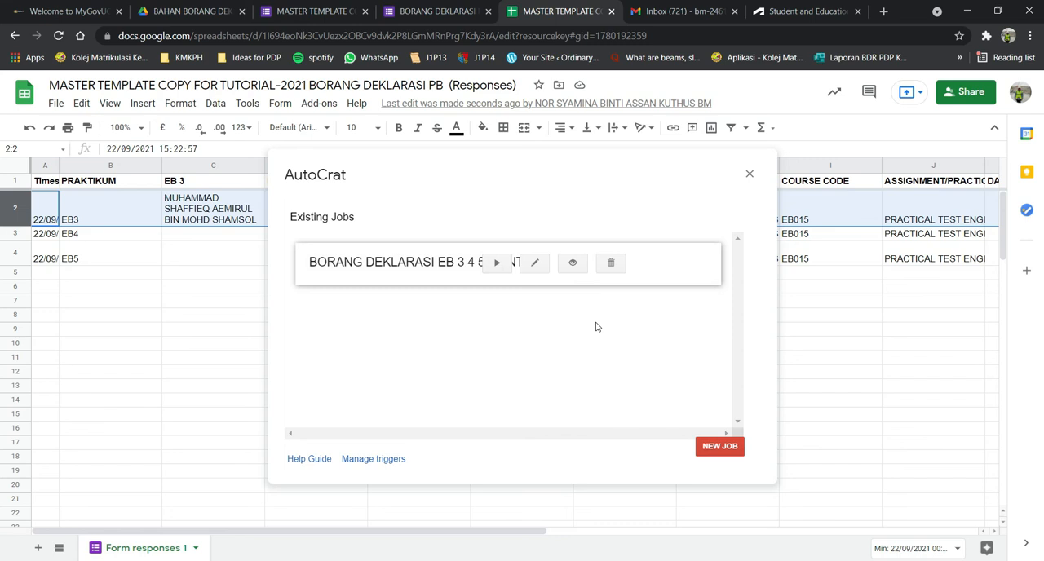
left_click(534, 263)
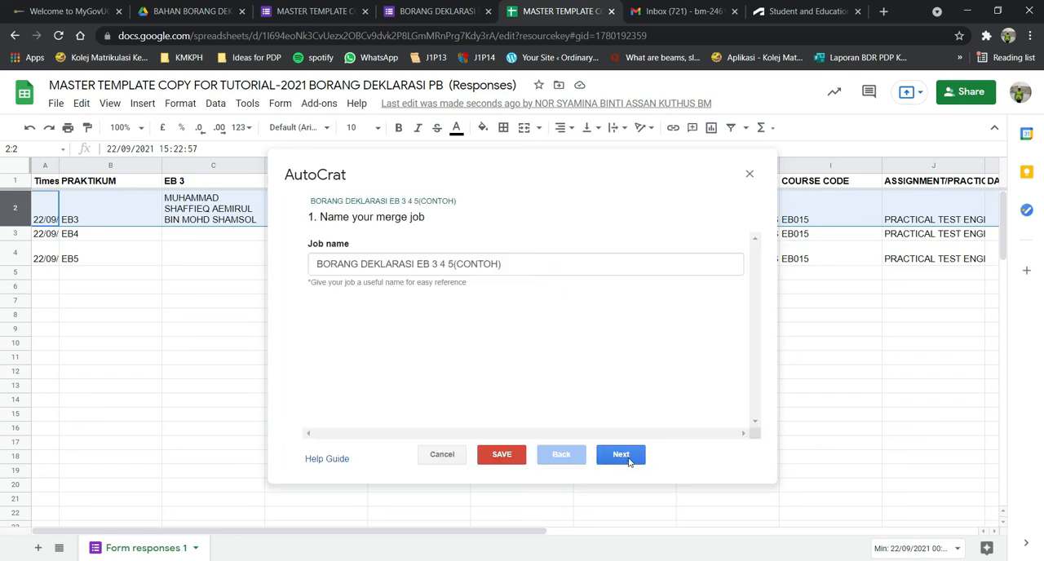
Go through the job's settings unchanged up to the job triggers, set Run on form trigger to Yes, and save the job.
left_click(620, 457)
left_click(619, 455)
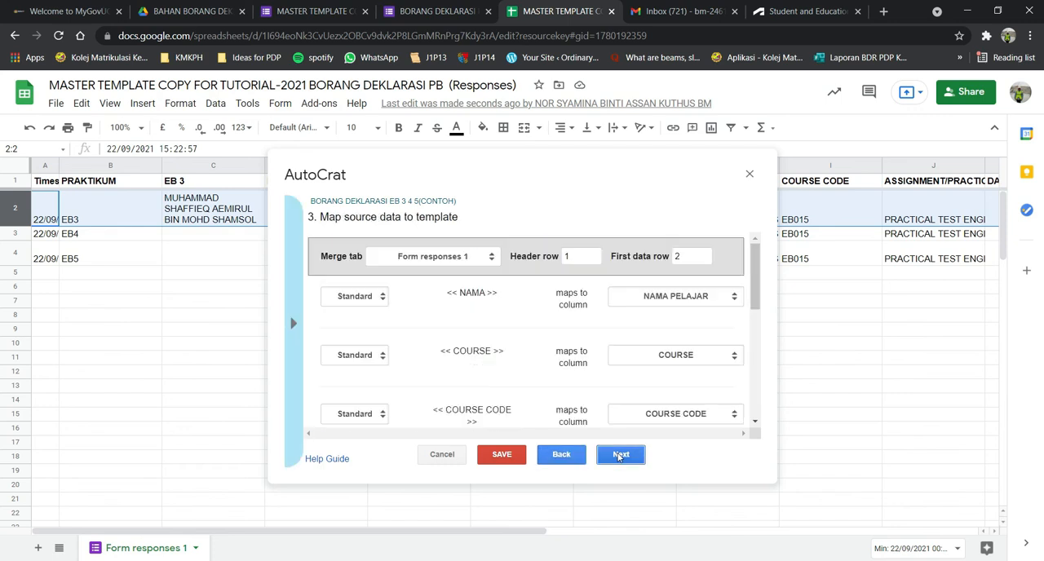
left_click(619, 456)
left_click(620, 455)
left_click(620, 455)
left_click(620, 456)
left_click(620, 455)
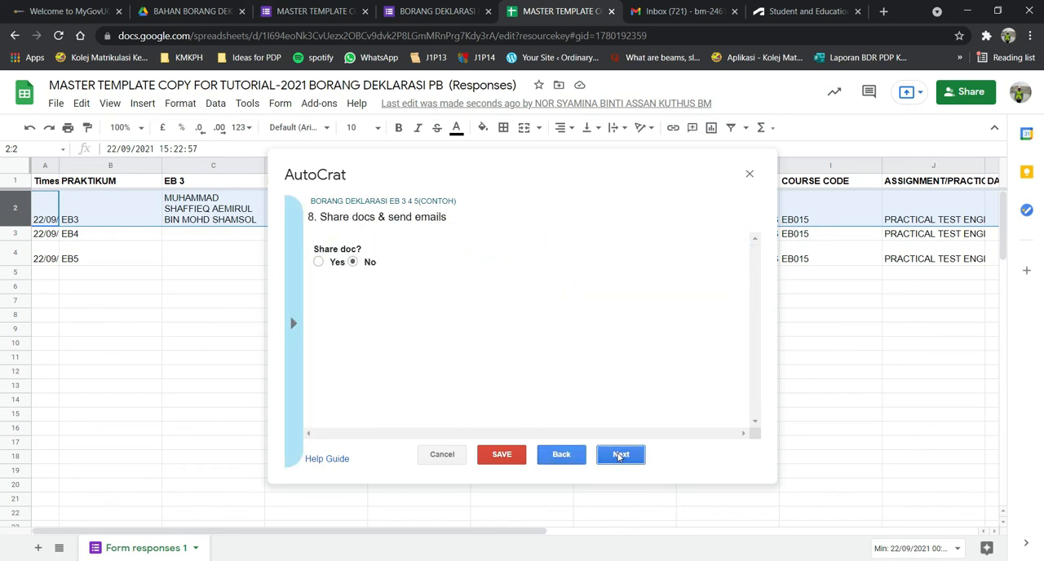
left_click(620, 455)
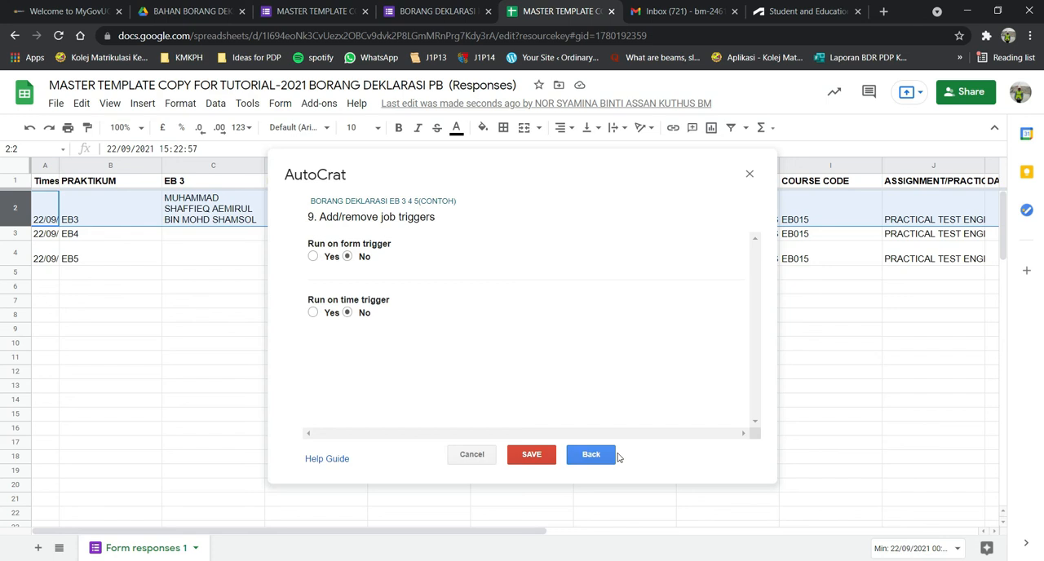
left_click(313, 256)
left_click(461, 280)
left_click(539, 457)
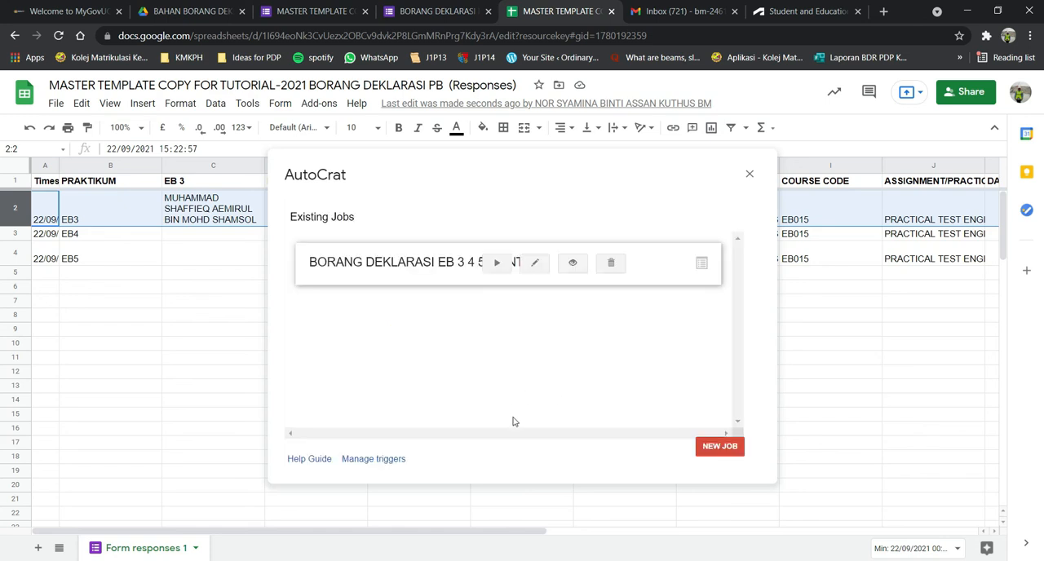
Run the BORANG DEKLARASI EB 3 4 5(CONTOH) merge job on the existing responses and close AutoCrat.
left_click(496, 265)
left_click(749, 173)
View the merged PDF linked in row 2's Link to merged Doc column, and check the generated files in the BAHAN BORANG DEKLARASI PB 2021 Drive folder.
left_click_drag(345, 533, 782, 536)
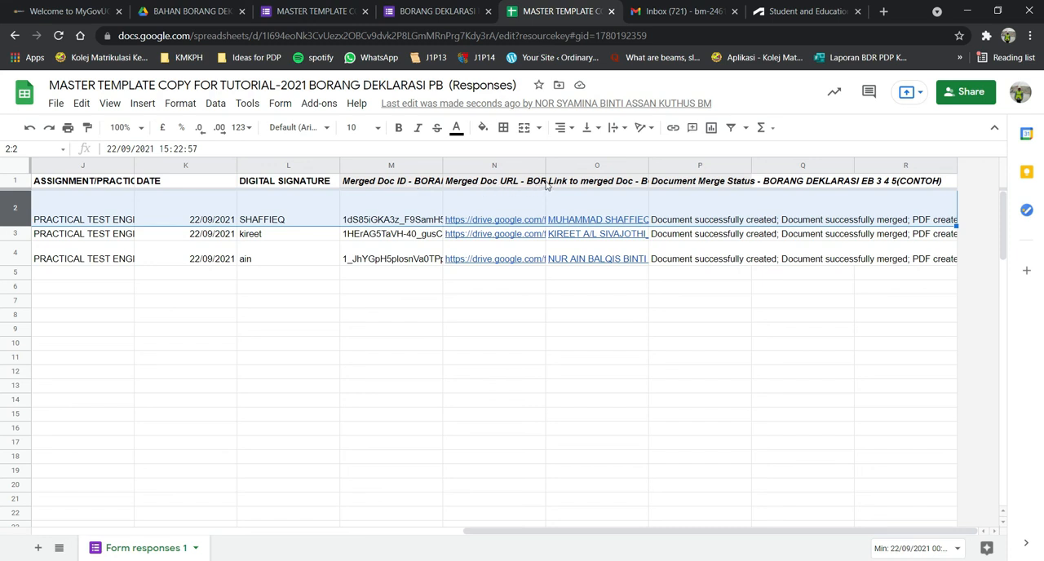
mouse_move(511, 223)
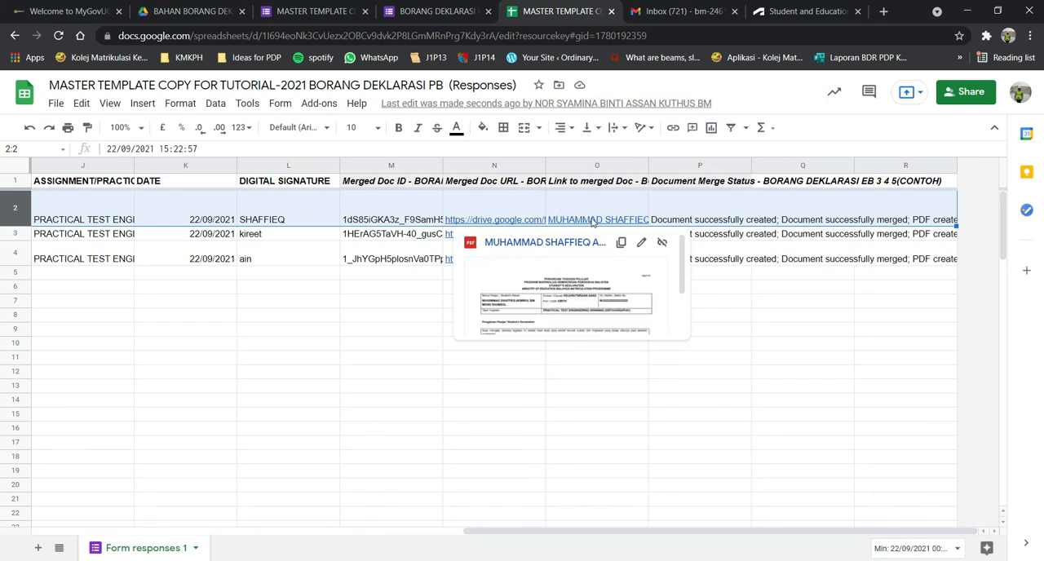
left_click(593, 222)
double_click(593, 223)
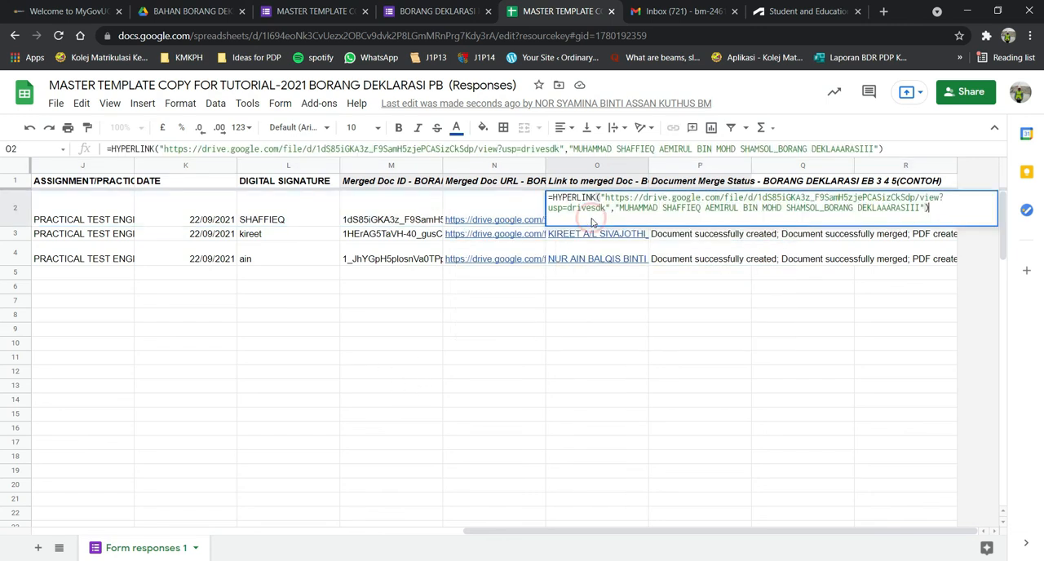
left_click(608, 299)
left_click(598, 220)
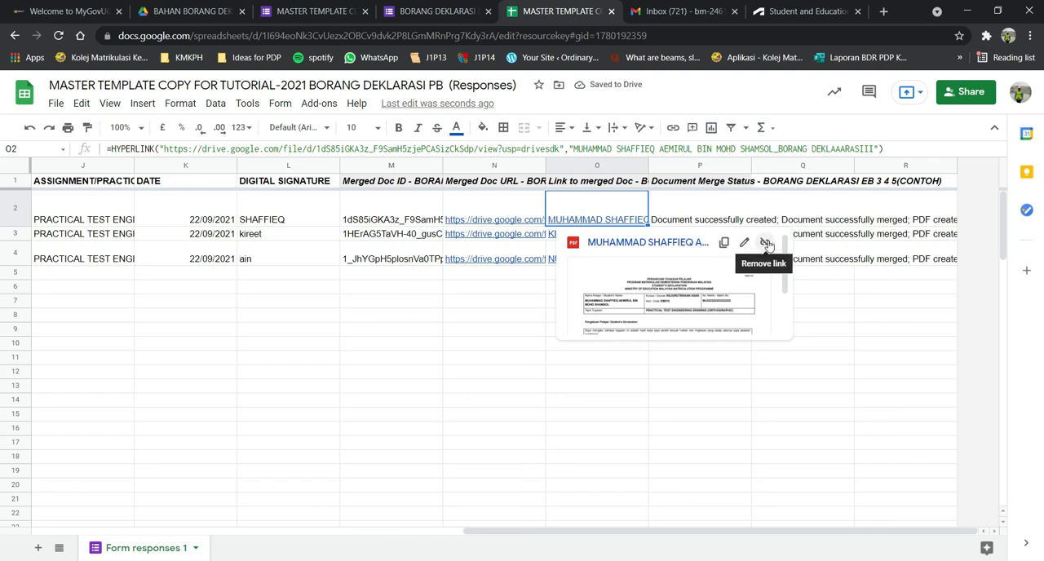
left_click(673, 245)
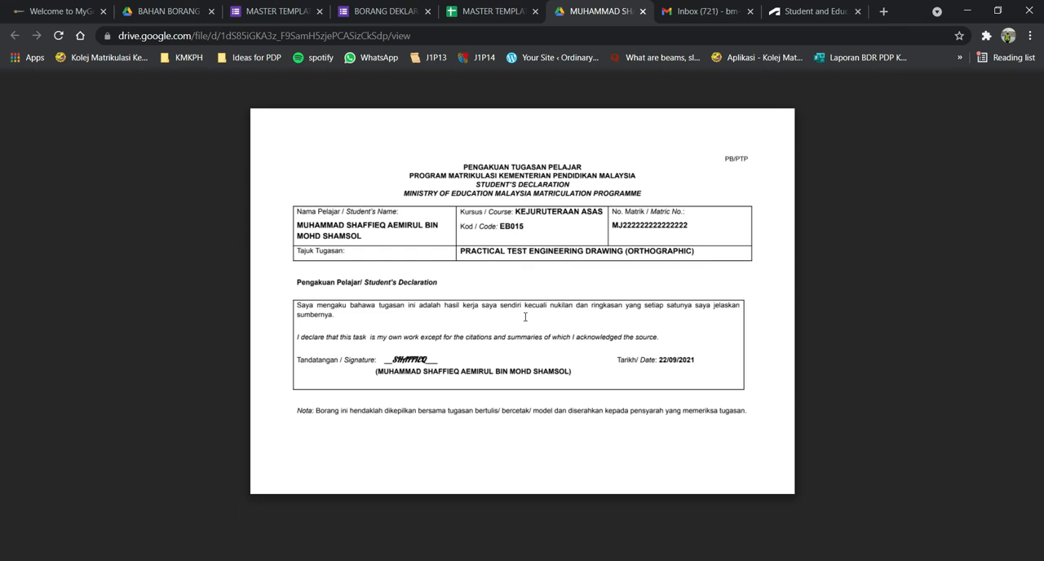
left_click(642, 11)
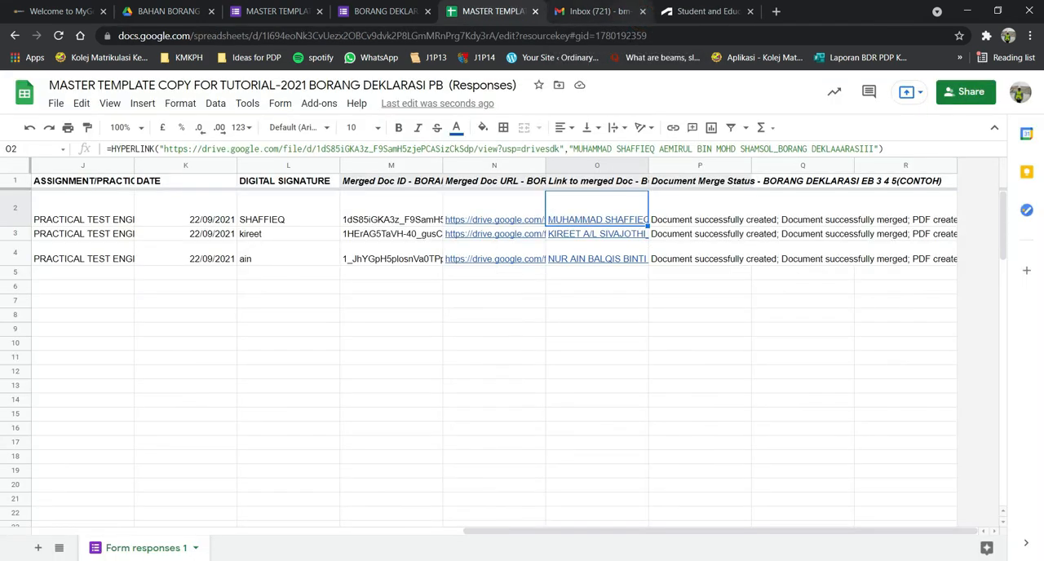
left_click(200, 14)
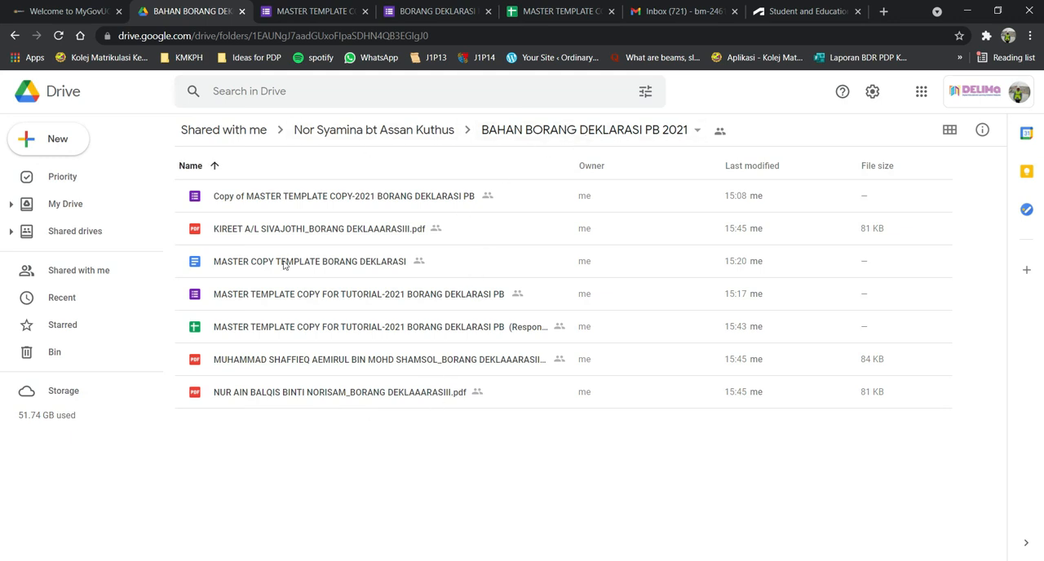
Start another response in the BORANG DEKLARASI PB form, choose EB3 as PRAKTIKUM, select a student's name, and continue to the assignment details.
left_click(441, 12)
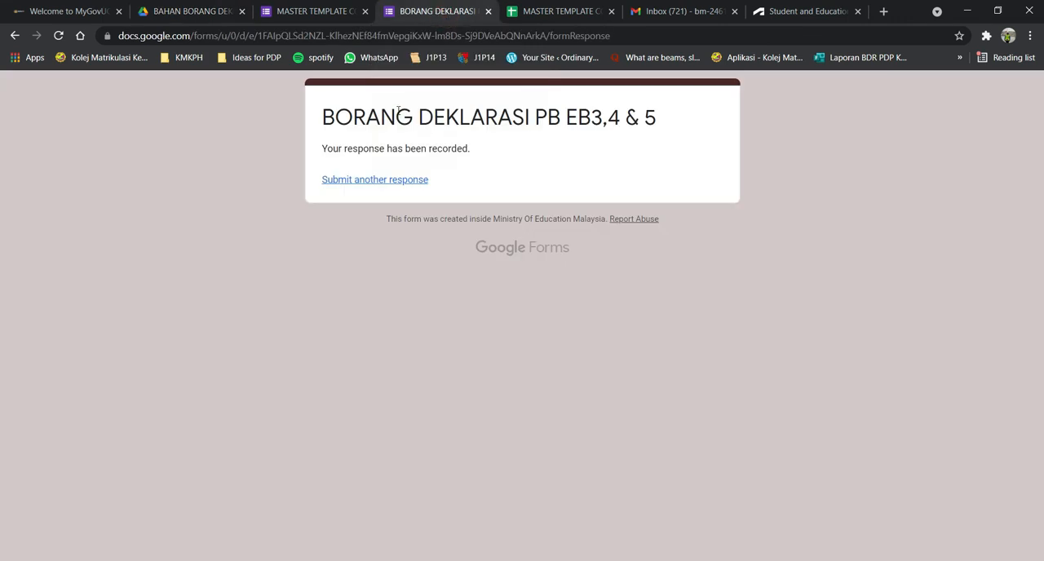
left_click(371, 181)
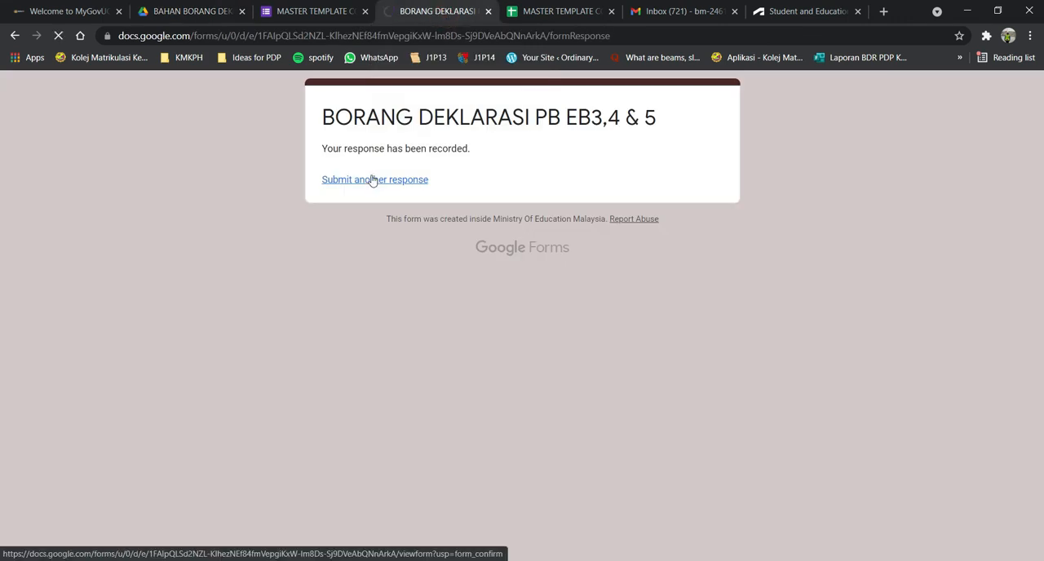
left_click(424, 267)
left_click(376, 322)
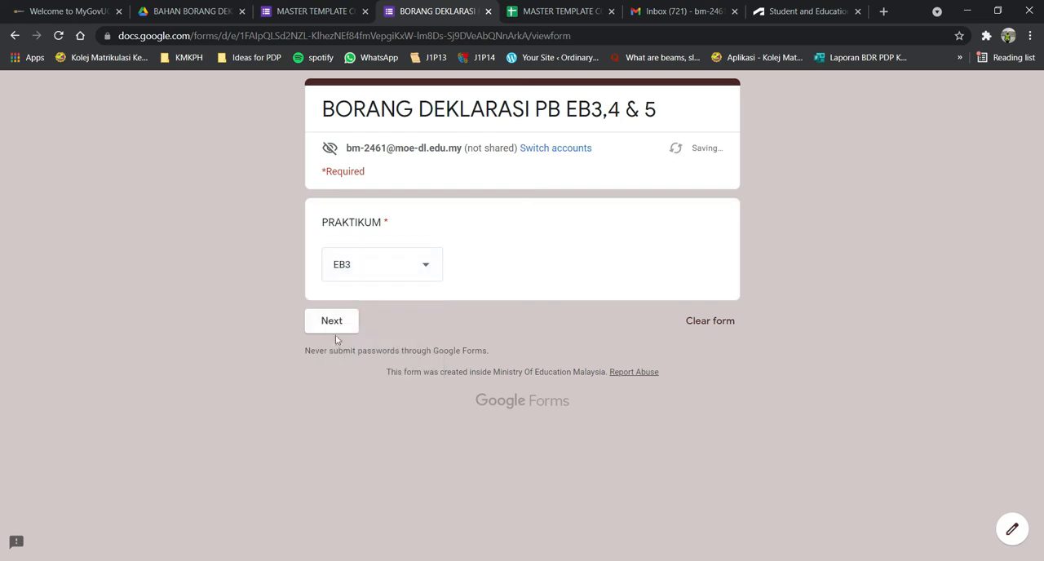
left_click(322, 323)
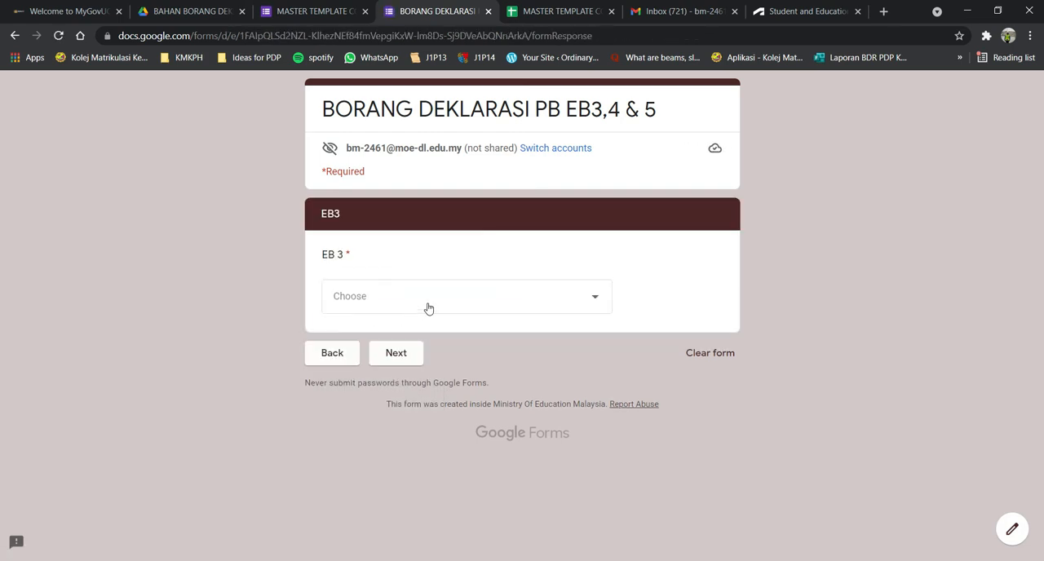
left_click(428, 307)
left_click(447, 287)
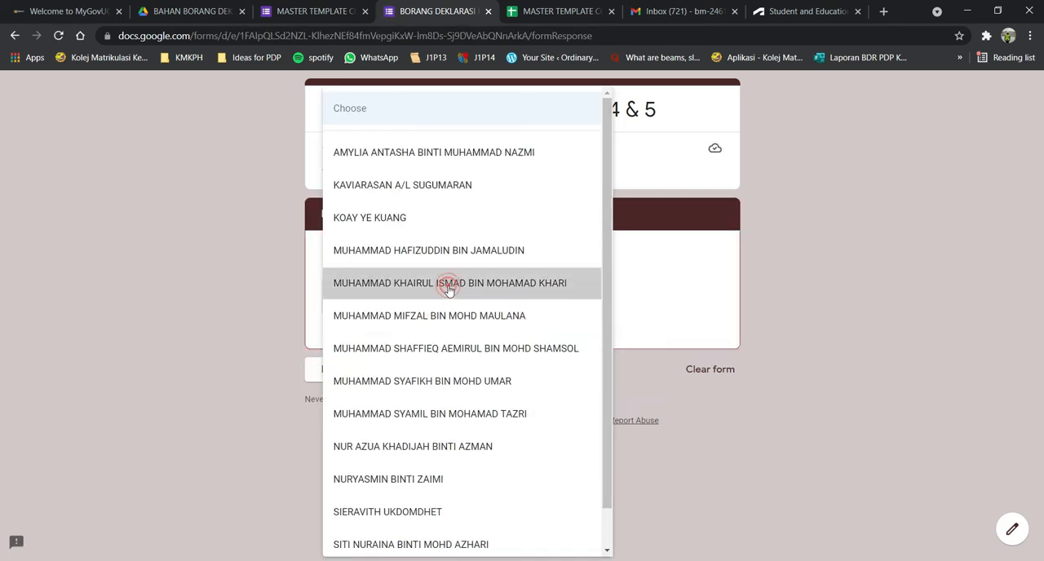
left_click(390, 357)
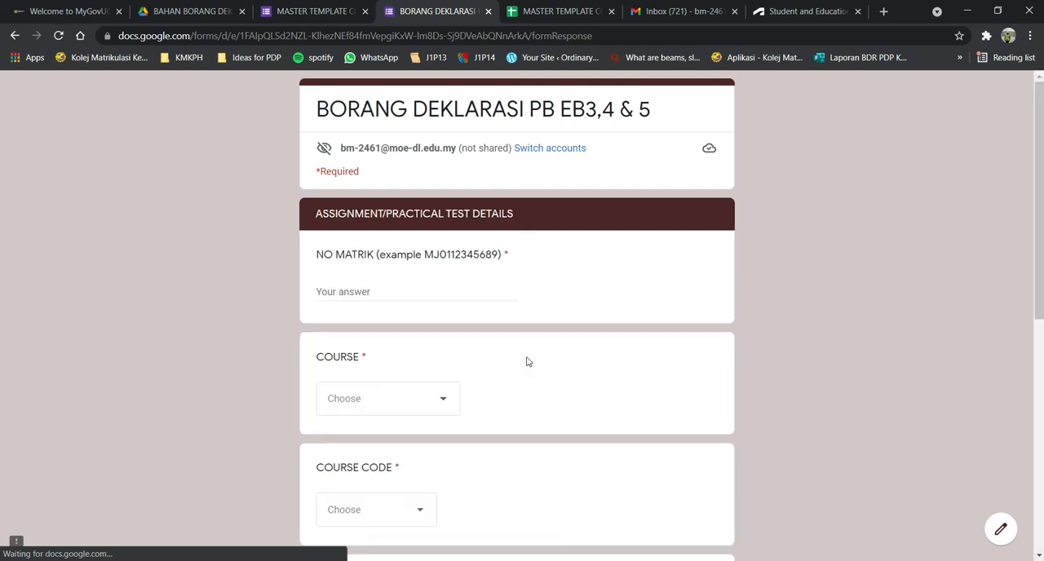
Enter the student's matric number, and choose KEJURUTERAAN ASAS as the course and EB015 as the course code.
left_click(348, 292)
type("MJ")
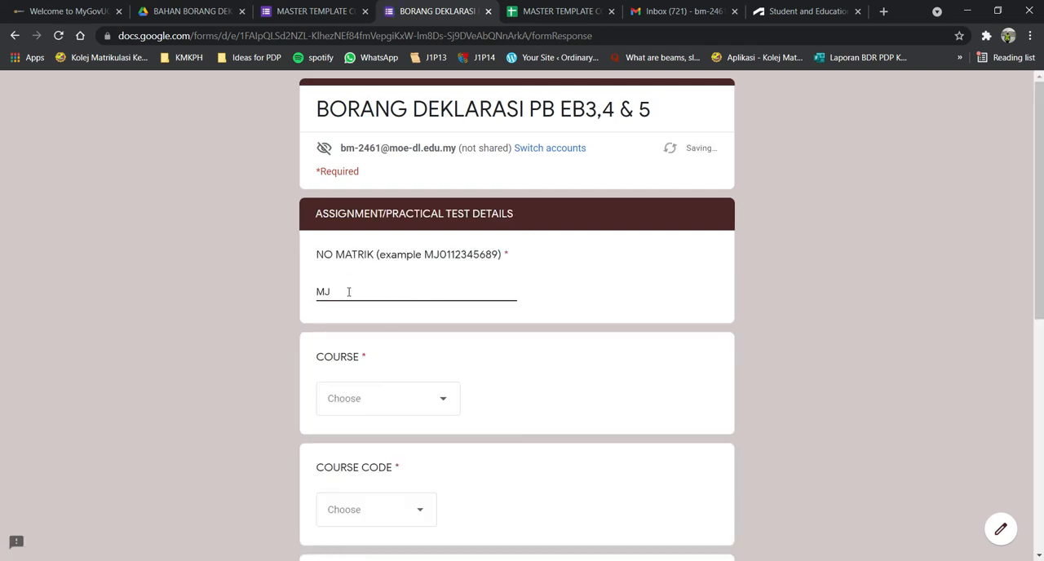
left_click(368, 410)
left_click(373, 440)
scroll(450, 335, "down", 2)
left_click(405, 372)
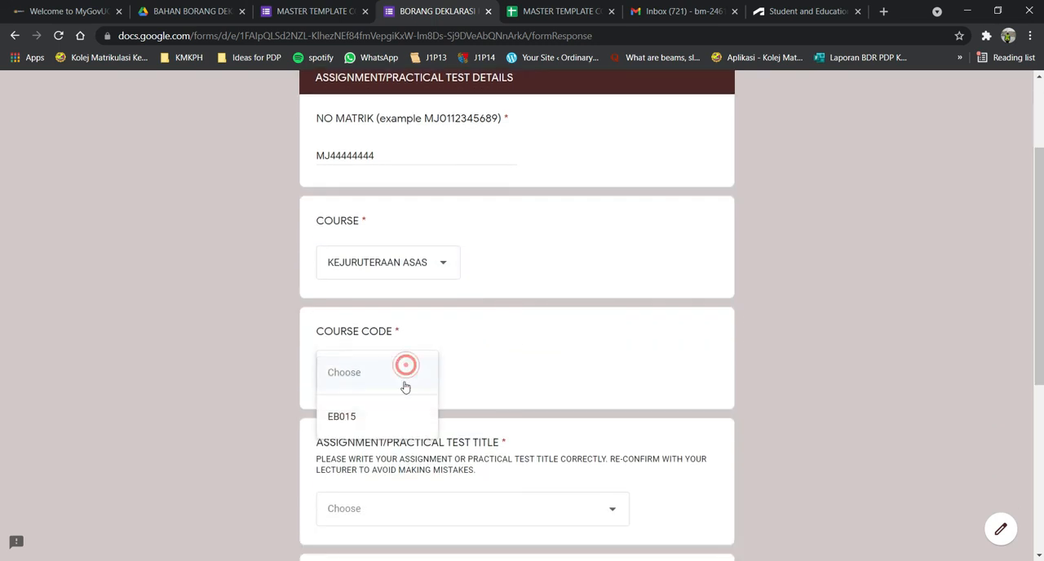
left_click(399, 414)
Choose PRACTICAL TEST ENGINEERING DRAWING (ORTHOGRAPHIC) with date 22/09/2021, enter the student's short name as digital signature, and submit the form.
scroll(452, 331, "down", 4)
left_click(404, 245)
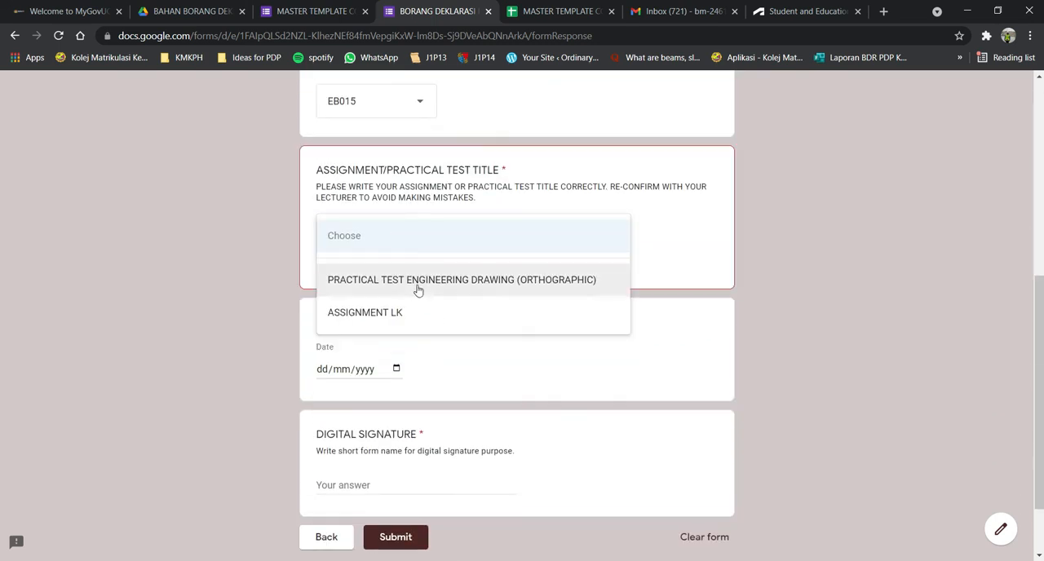
left_click(413, 280)
scroll(450, 319, "down", 1)
left_click(397, 285)
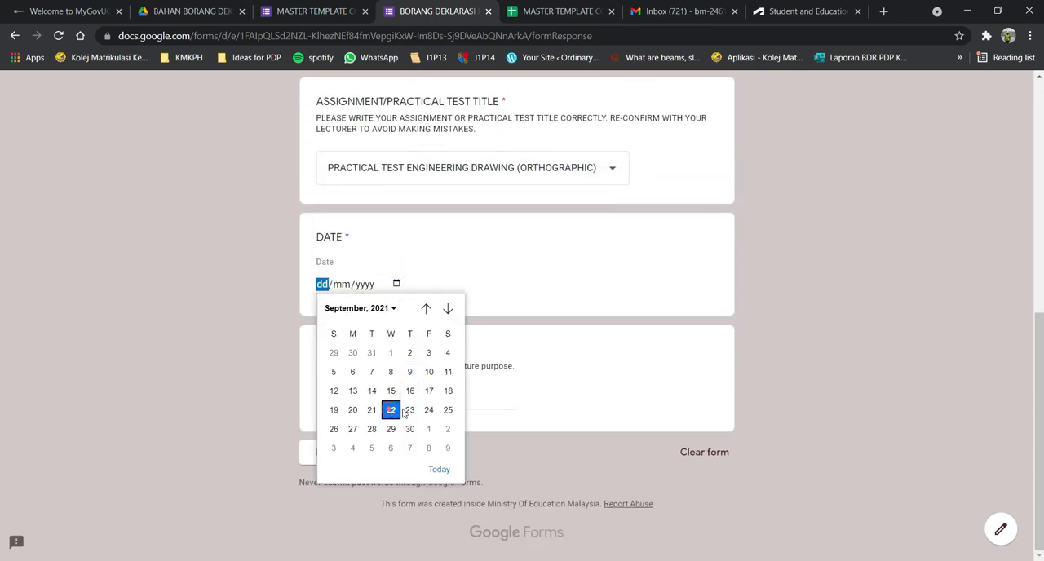
left_click(392, 411)
type("KHAIRUL")
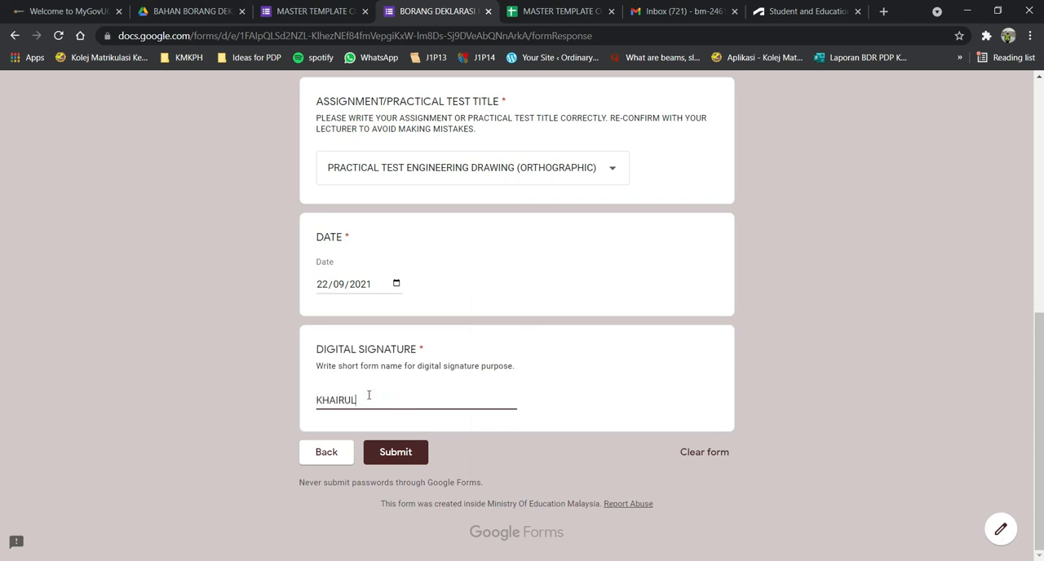
left_click(424, 448)
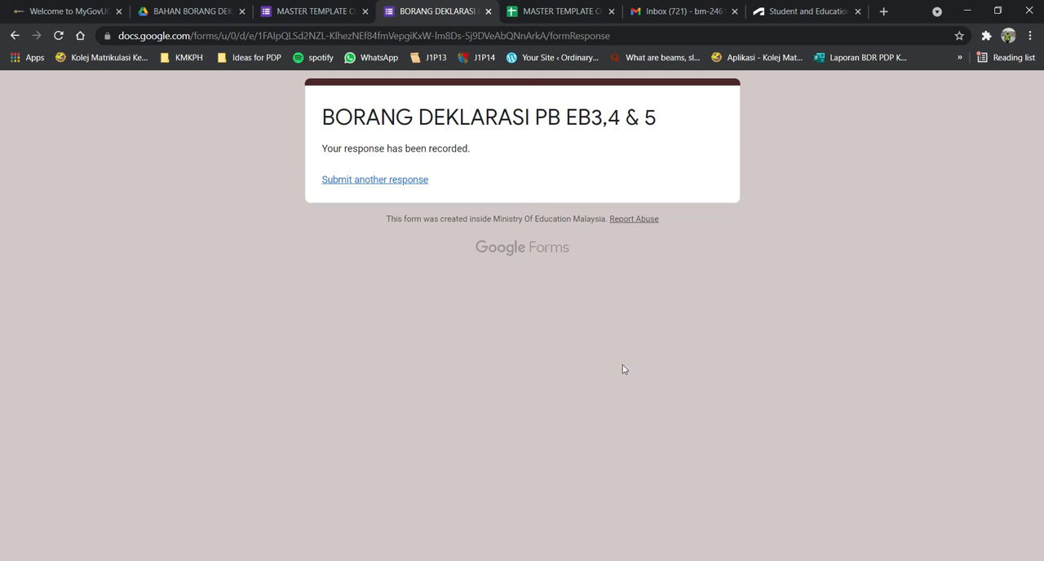
Return to the responses spreadsheet and wrap the text in the EB 3 column.
left_click(542, 10)
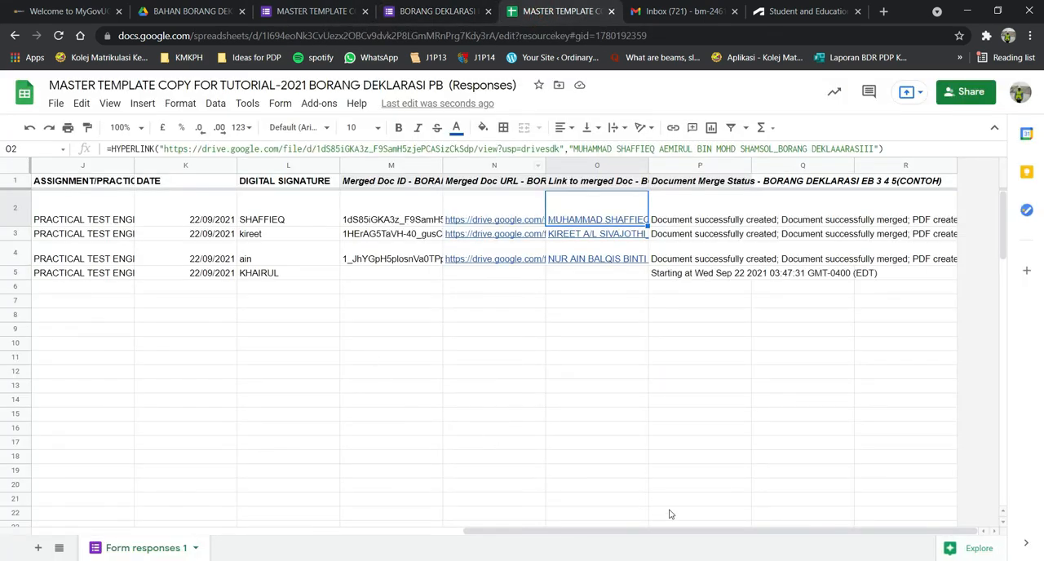
left_click_drag(681, 535, 218, 536)
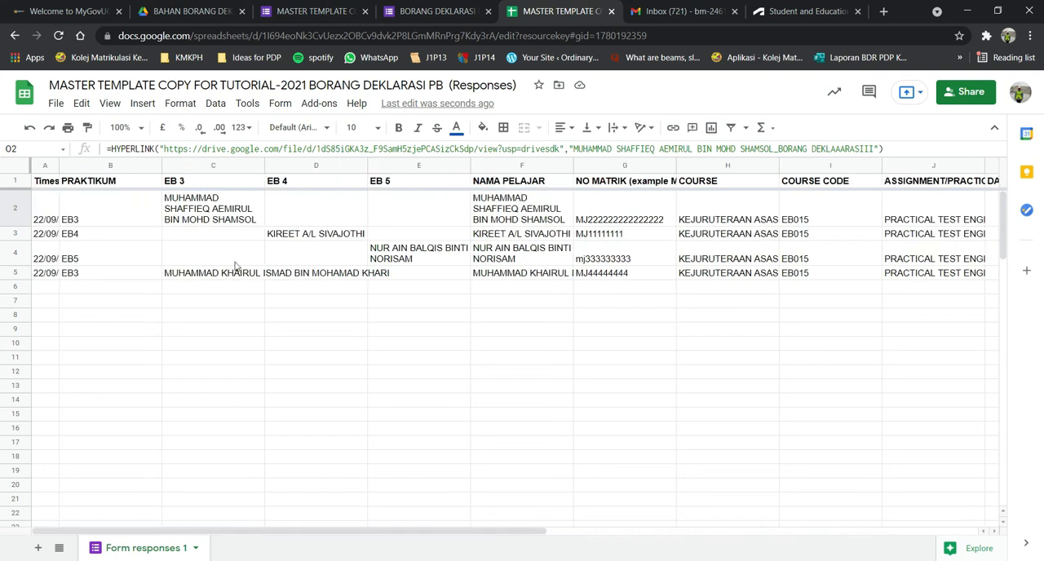
left_click(229, 165)
left_click(611, 128)
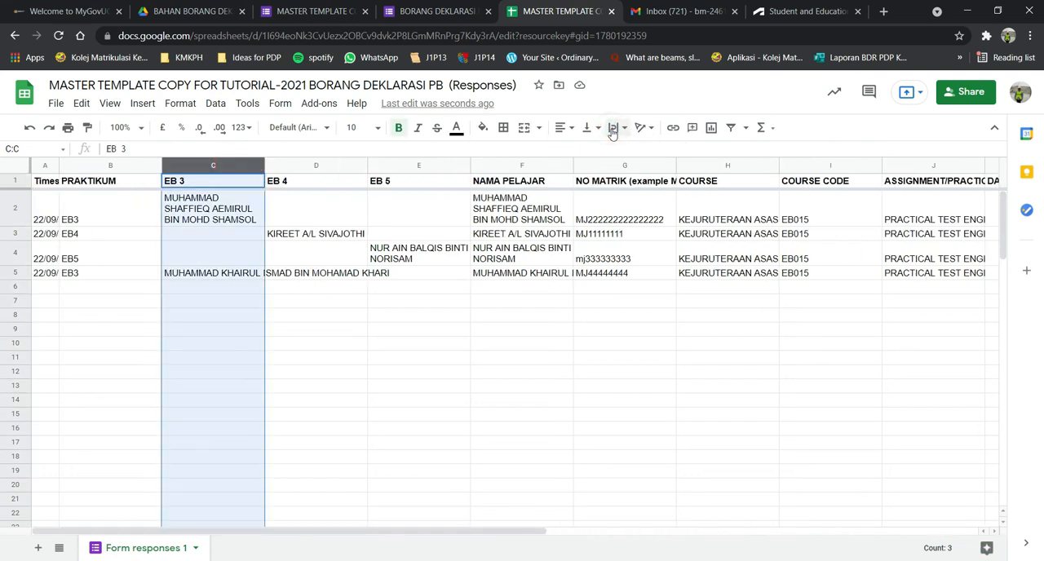
left_click(631, 151)
left_click(477, 324)
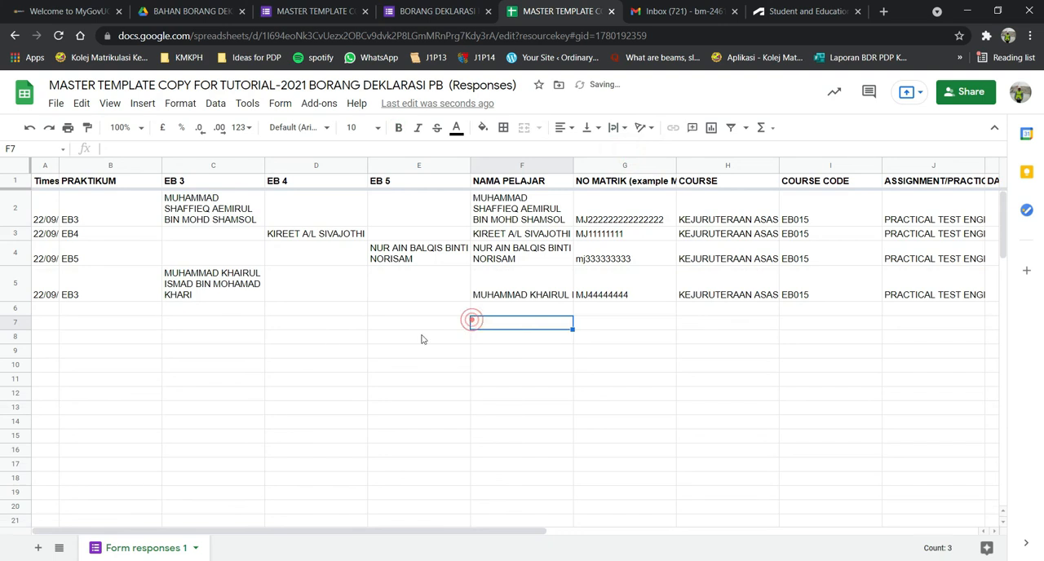
Check row 5's merge status and document link, and open the new response's generated PDF from the BAHAN BORANG DEKLARASI PB 2021 Drive folder.
left_click_drag(196, 531, 288, 531)
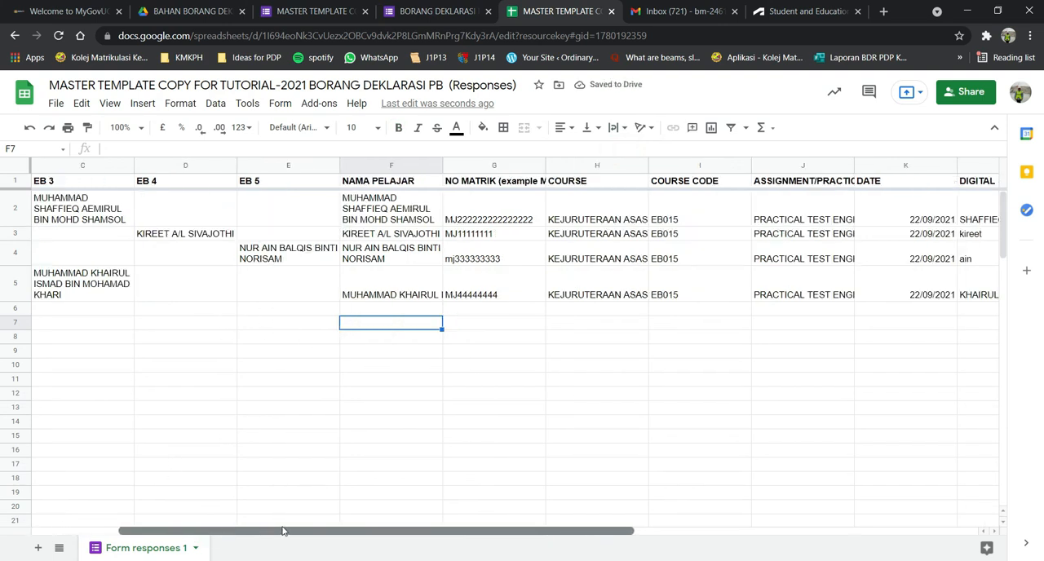
left_click(399, 285)
left_click_drag(469, 533, 866, 535)
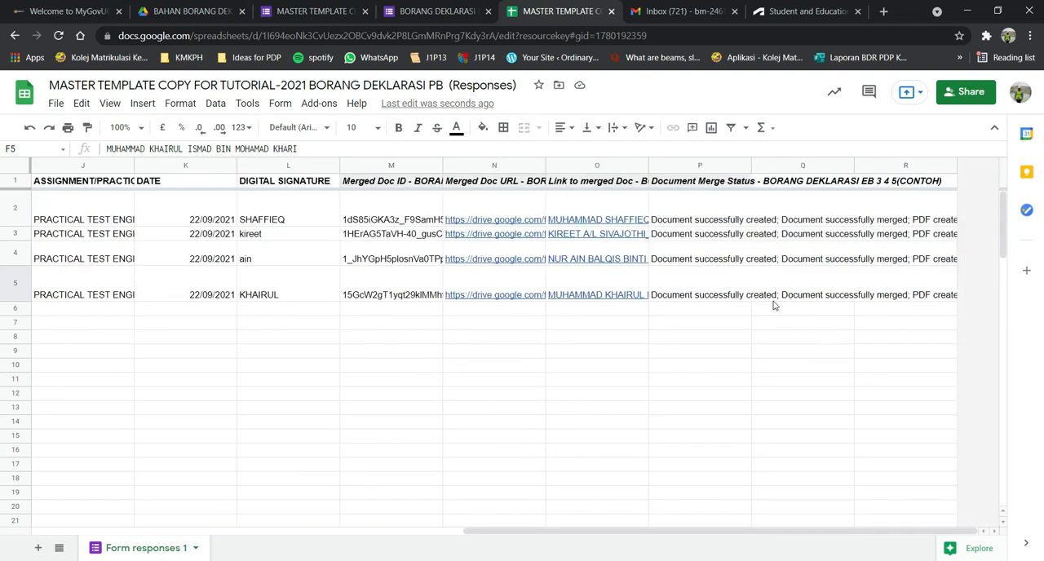
mouse_move(604, 299)
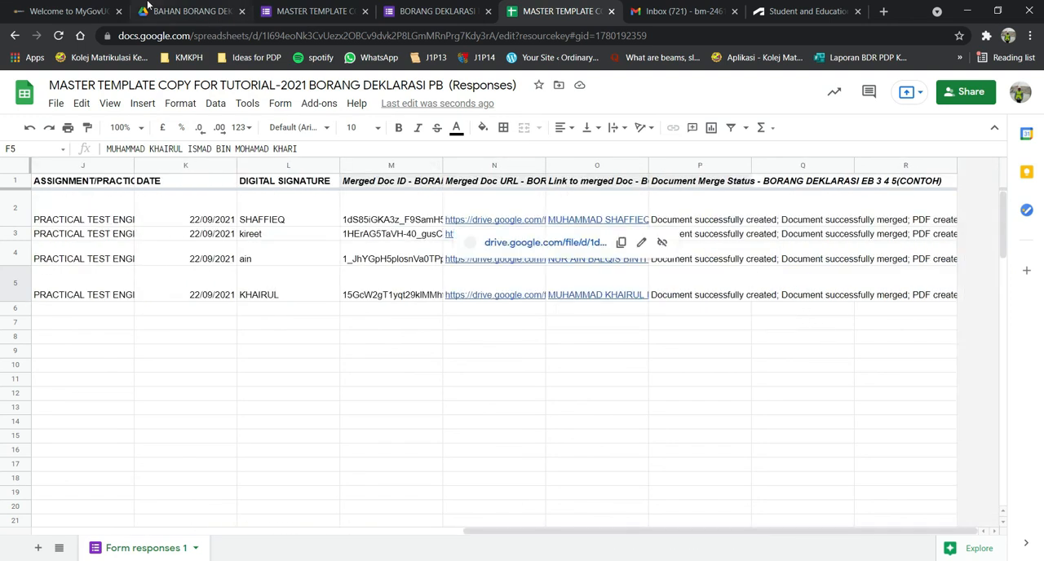
left_click(187, 11)
double_click(307, 359)
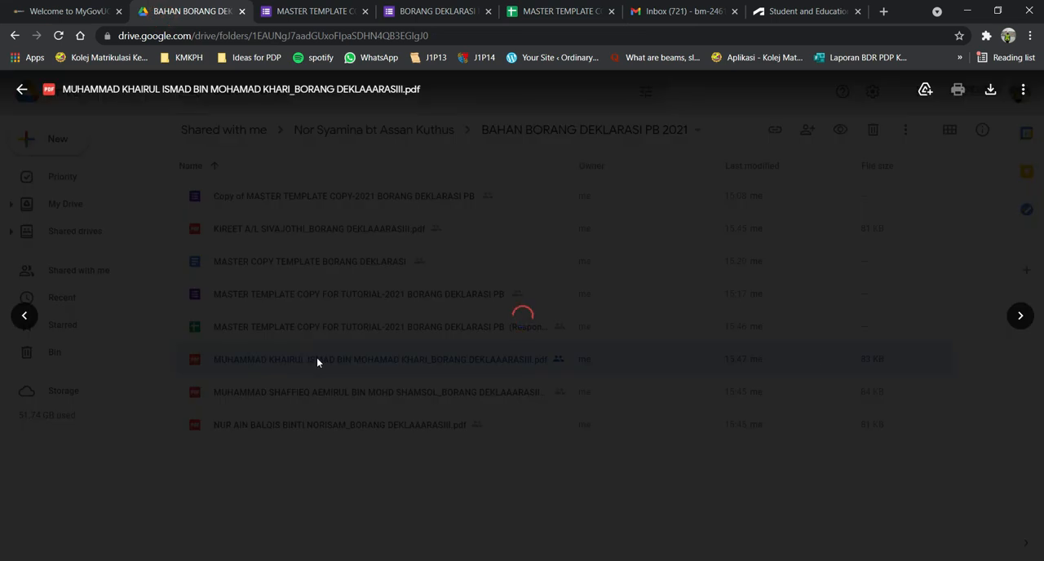